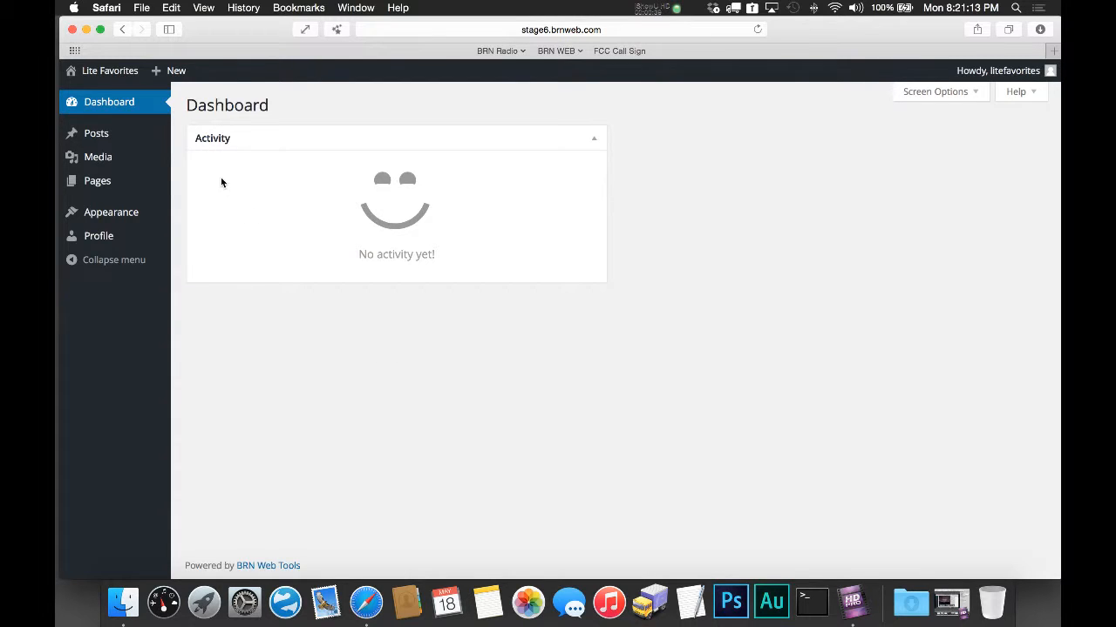
Step: Open the theme Customizer and try the Default Dark preset on the Lite Favorites site
{"action": "mouse_move", "coordinate": [126, 222]}
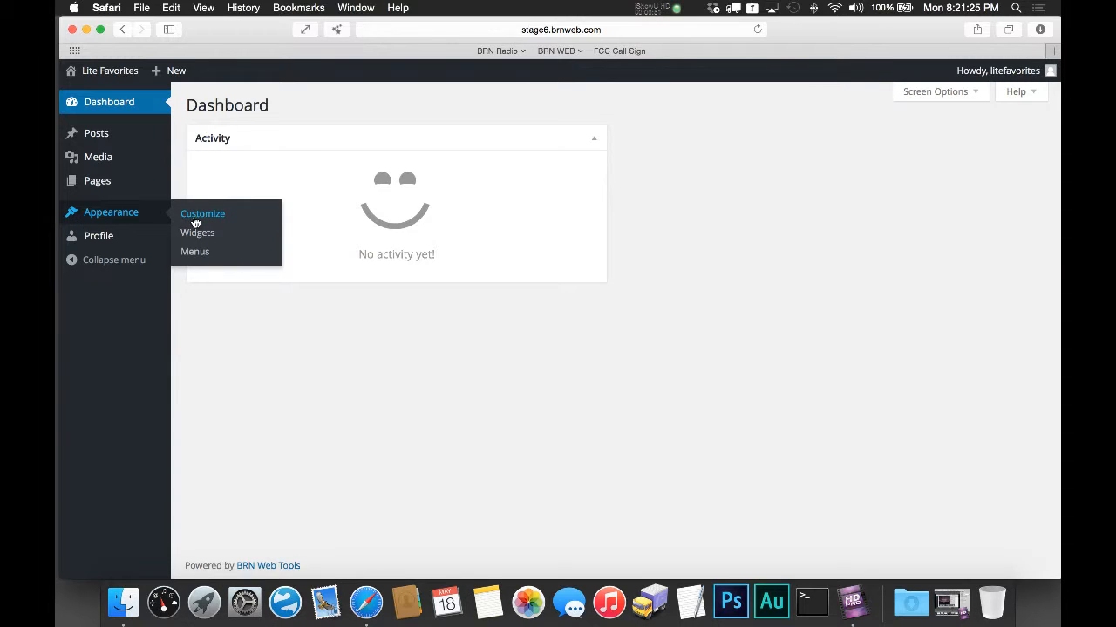
{"action": "left_click", "coordinate": [195, 220]}
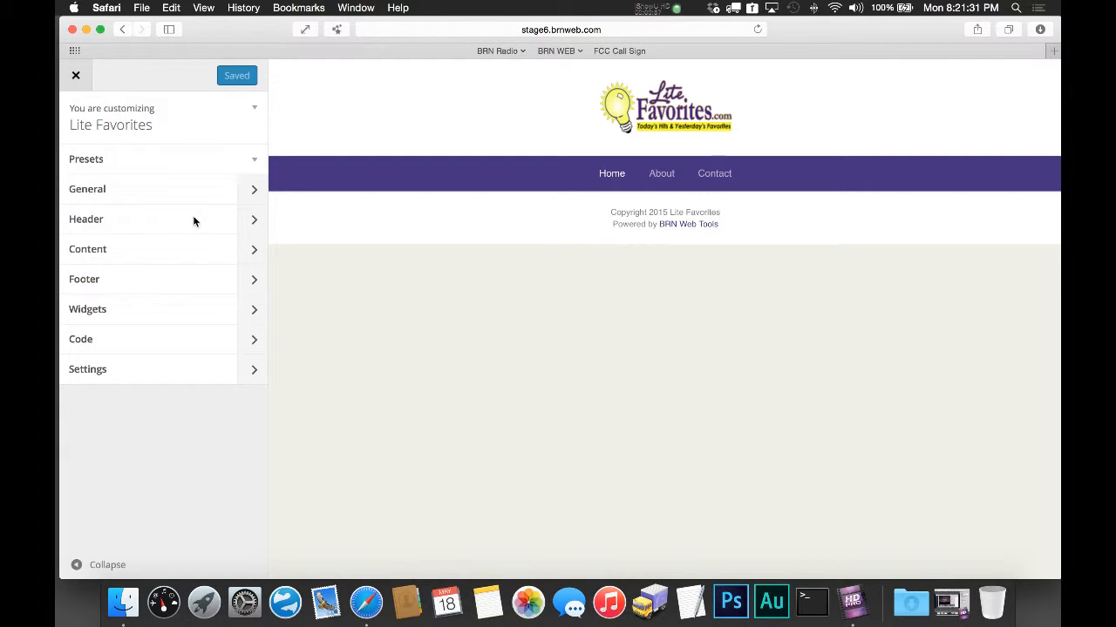
{"action": "left_click", "coordinate": [194, 157]}
{"action": "left_click", "coordinate": [107, 209]}
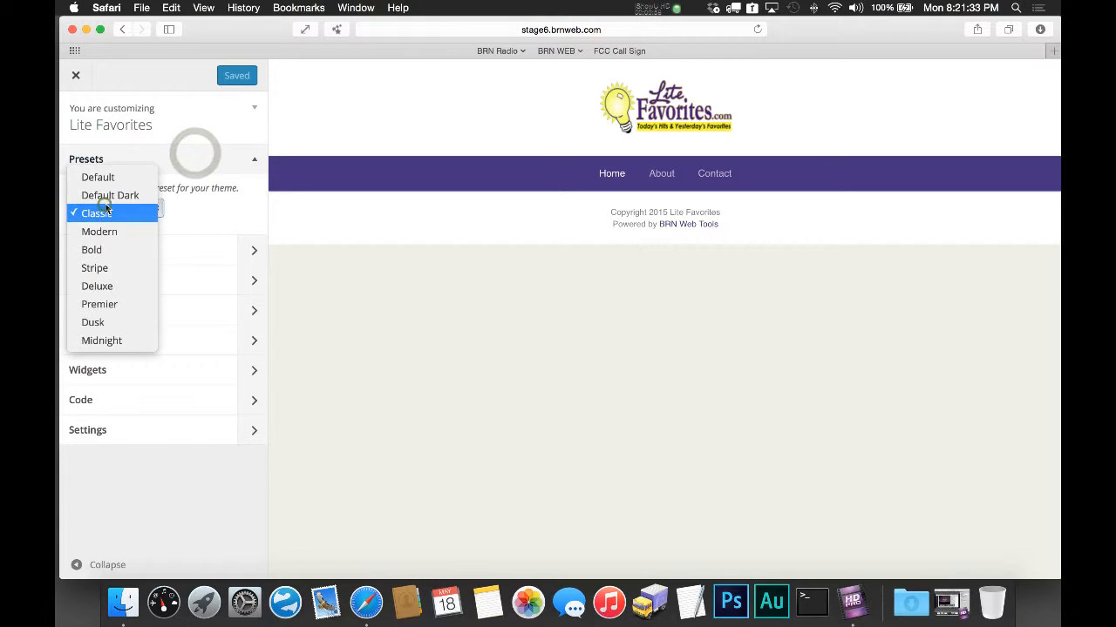
{"action": "left_click", "coordinate": [232, 192]}
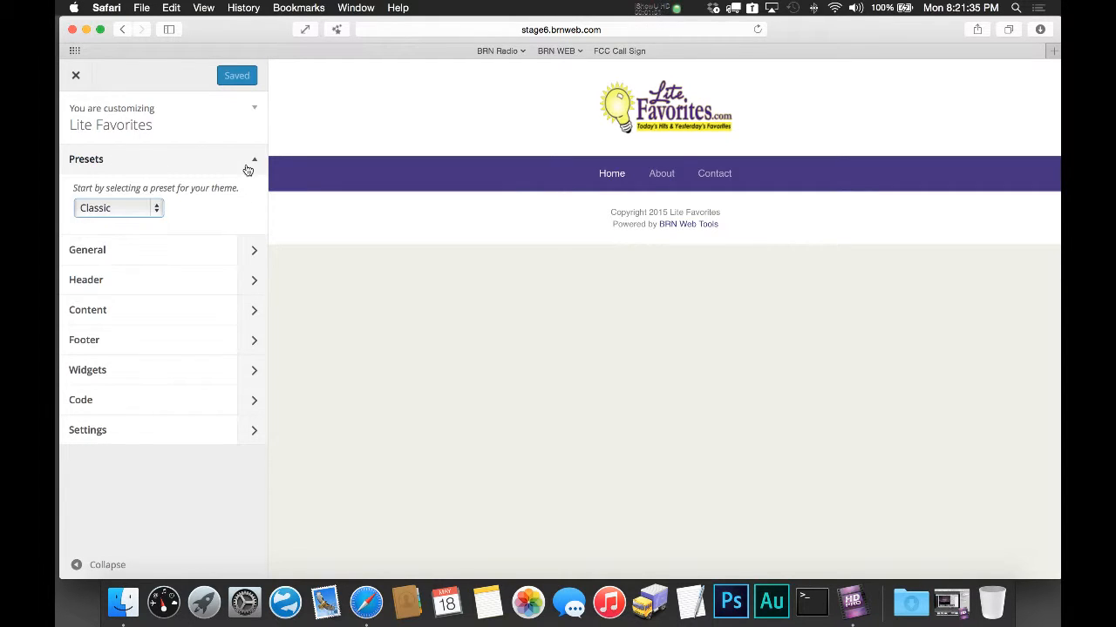
{"action": "left_click", "coordinate": [140, 208]}
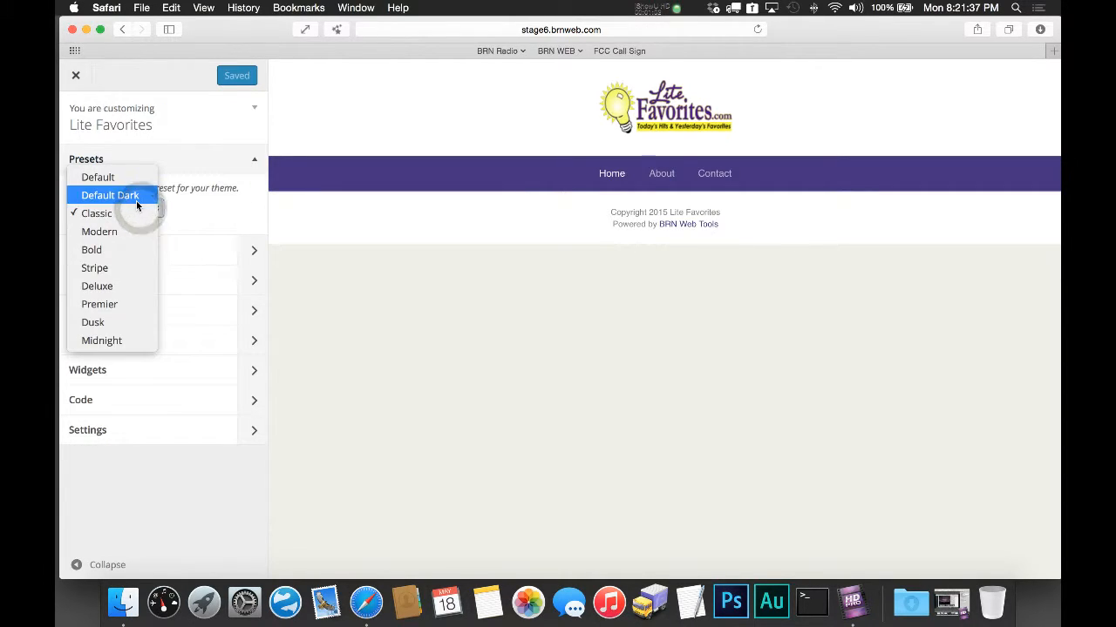
{"action": "left_click", "coordinate": [136, 201]}
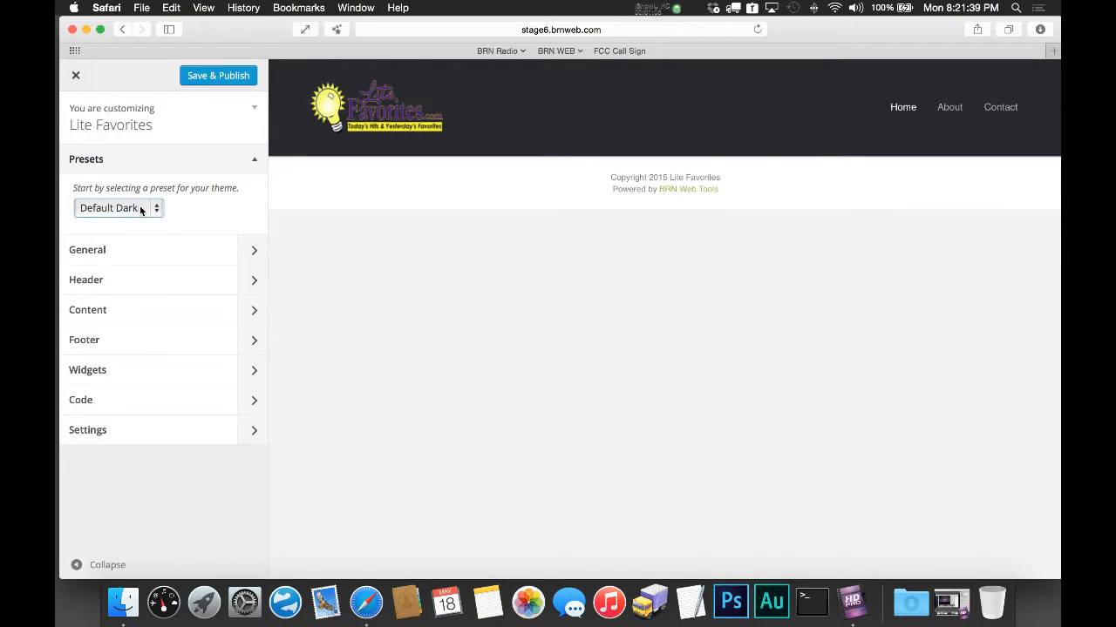
Step: Try the Bold preset and switch the theme back to the Classic preset
{"action": "left_click", "coordinate": [140, 207]}
{"action": "left_click", "coordinate": [146, 268]}
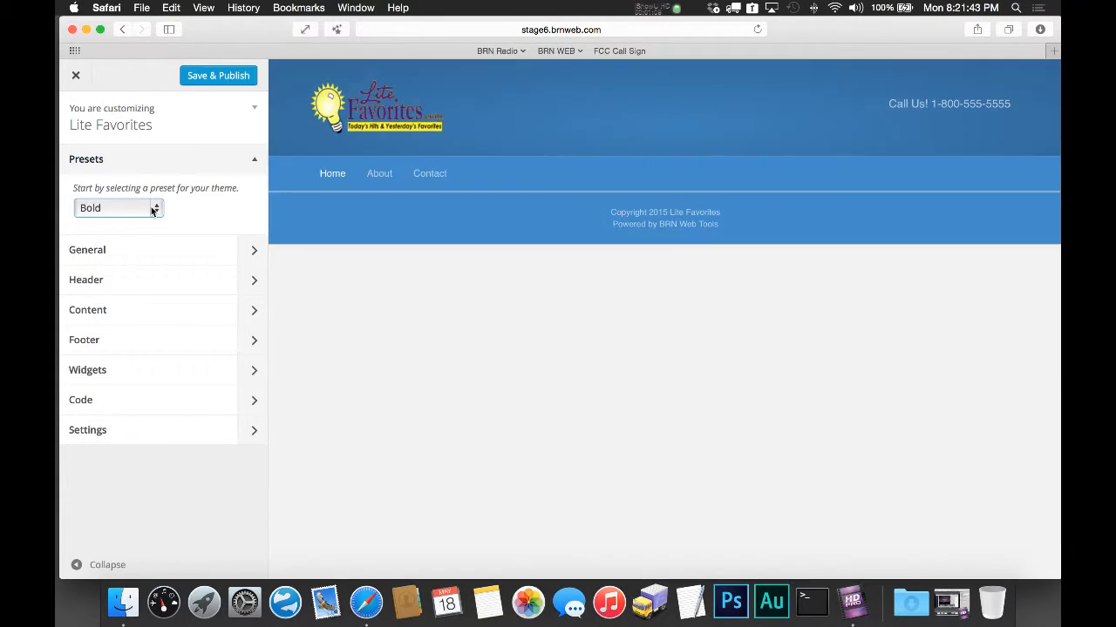
{"action": "left_click", "coordinate": [151, 209]}
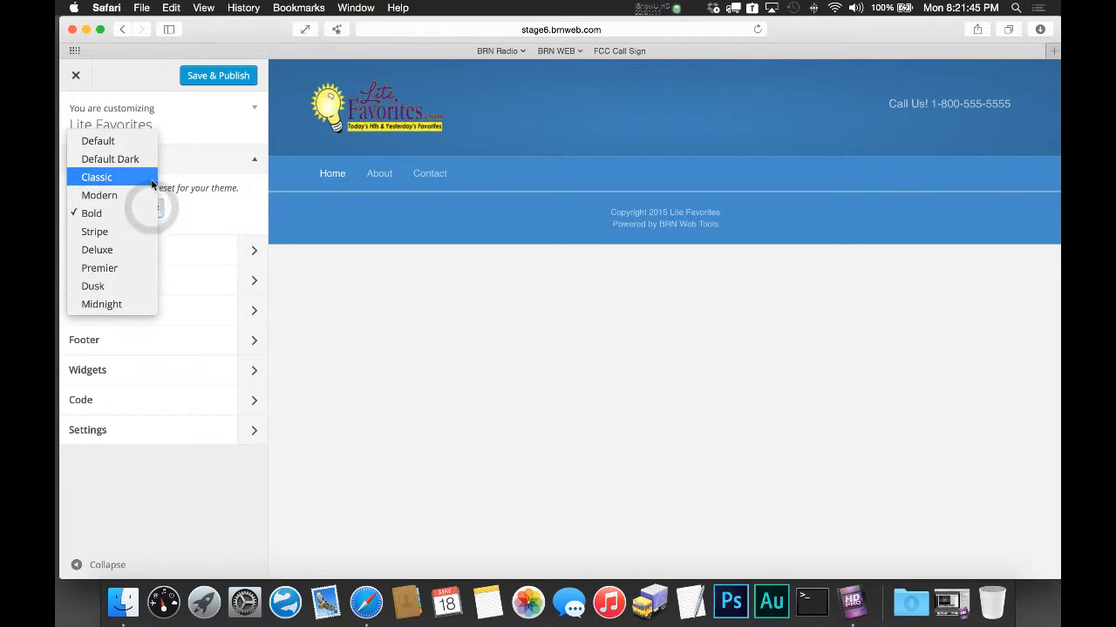
{"action": "left_click", "coordinate": [151, 177]}
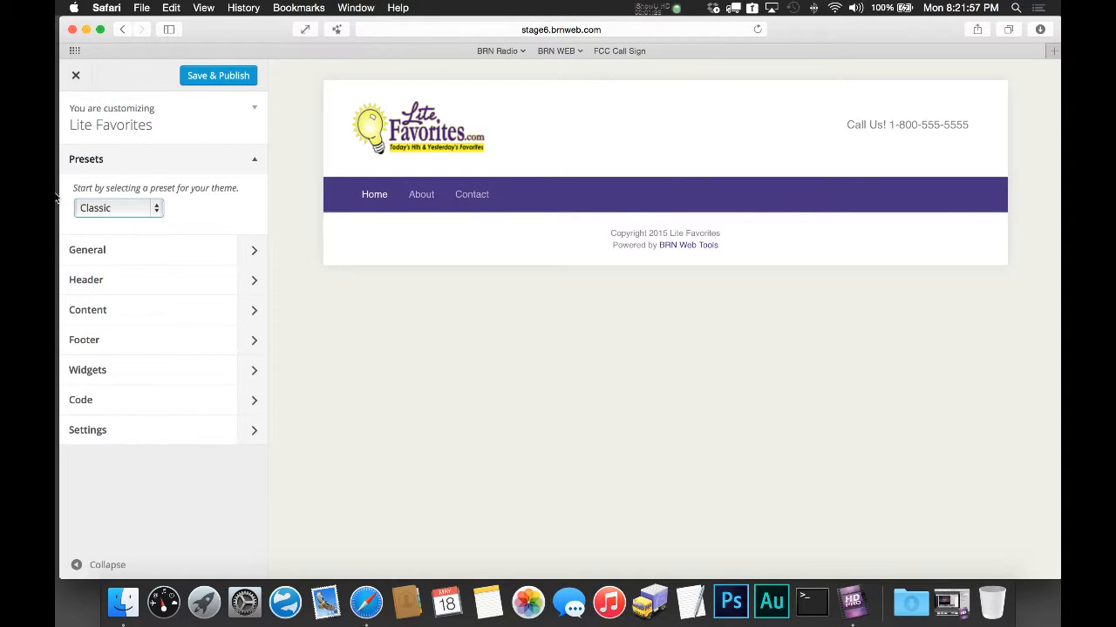
Step: Select the Bold preset again and leave the Customizer, discarding the unsaved changes
{"action": "left_click", "coordinate": [98, 207]}
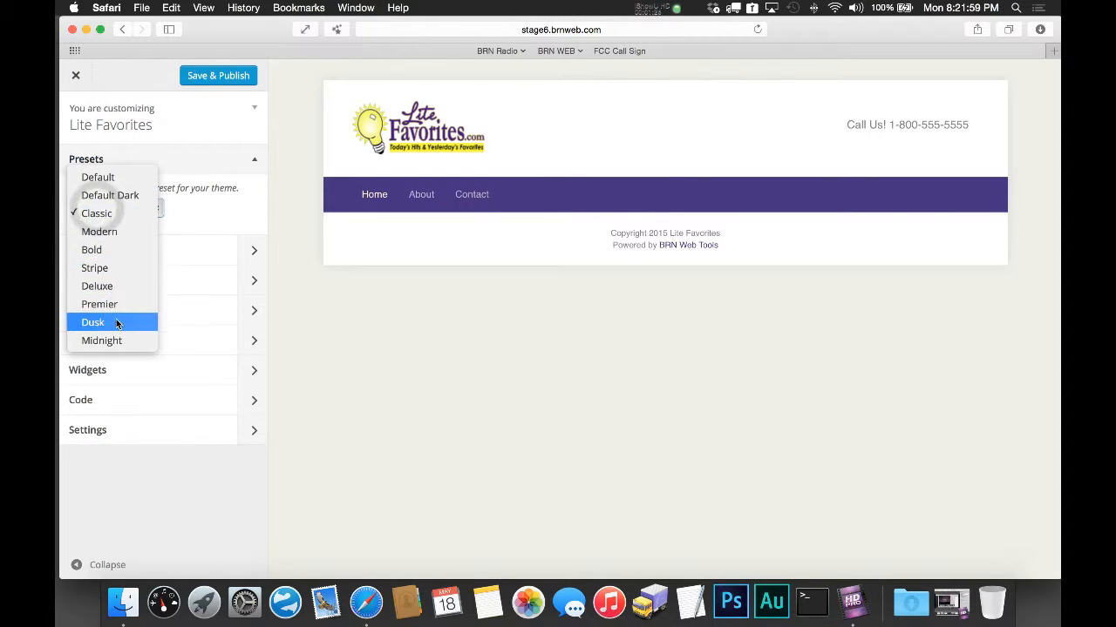
{"action": "left_click", "coordinate": [110, 252]}
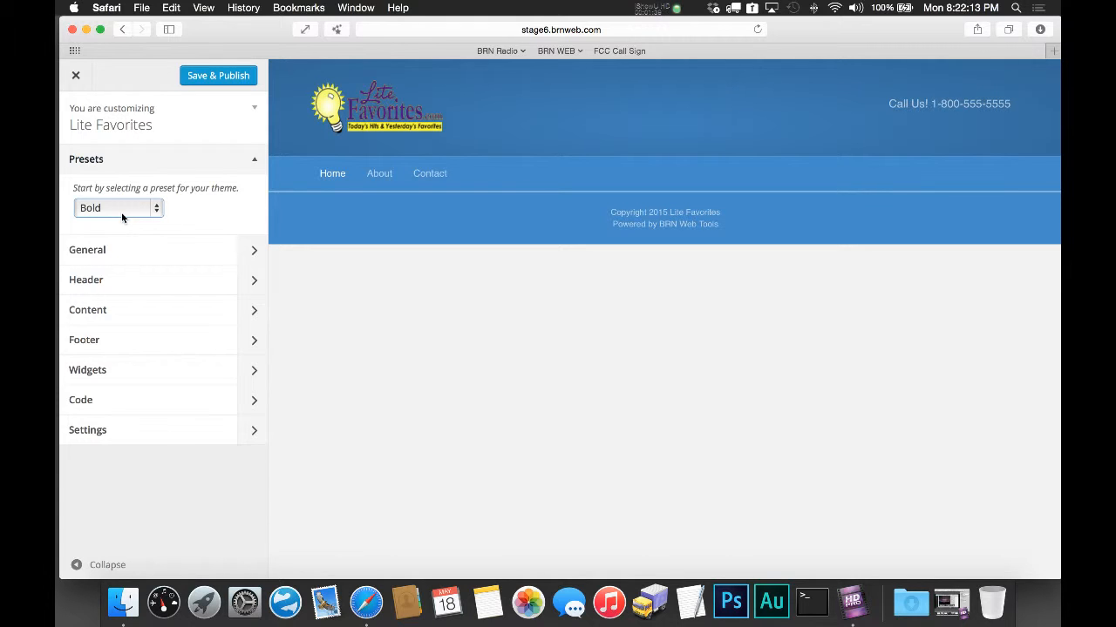
{"action": "left_click", "coordinate": [76, 75]}
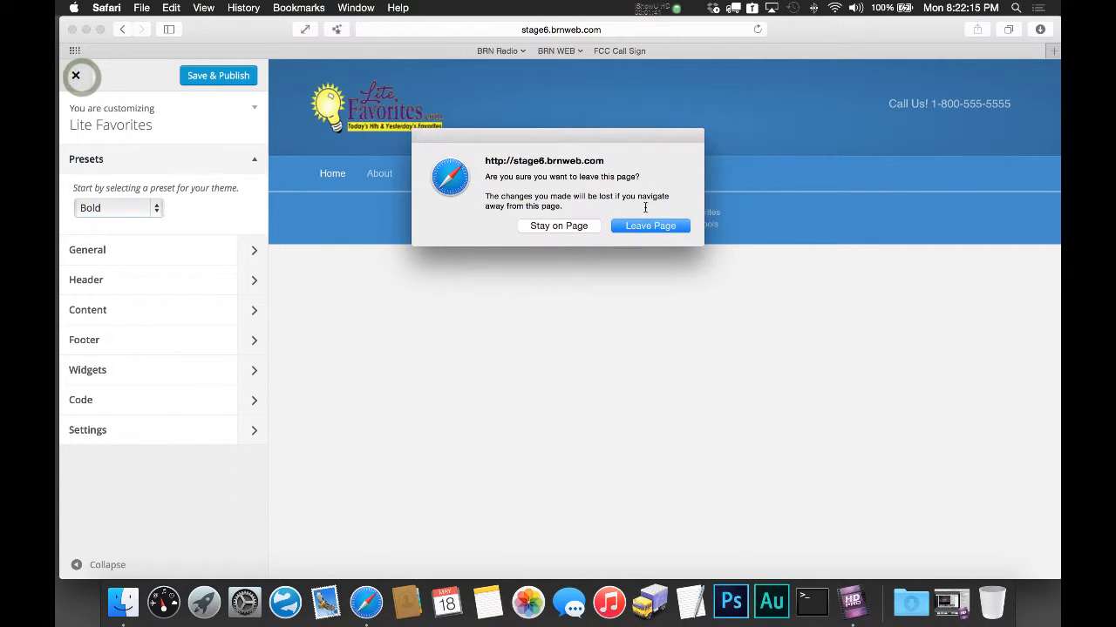
{"action": "left_click", "coordinate": [643, 228]}
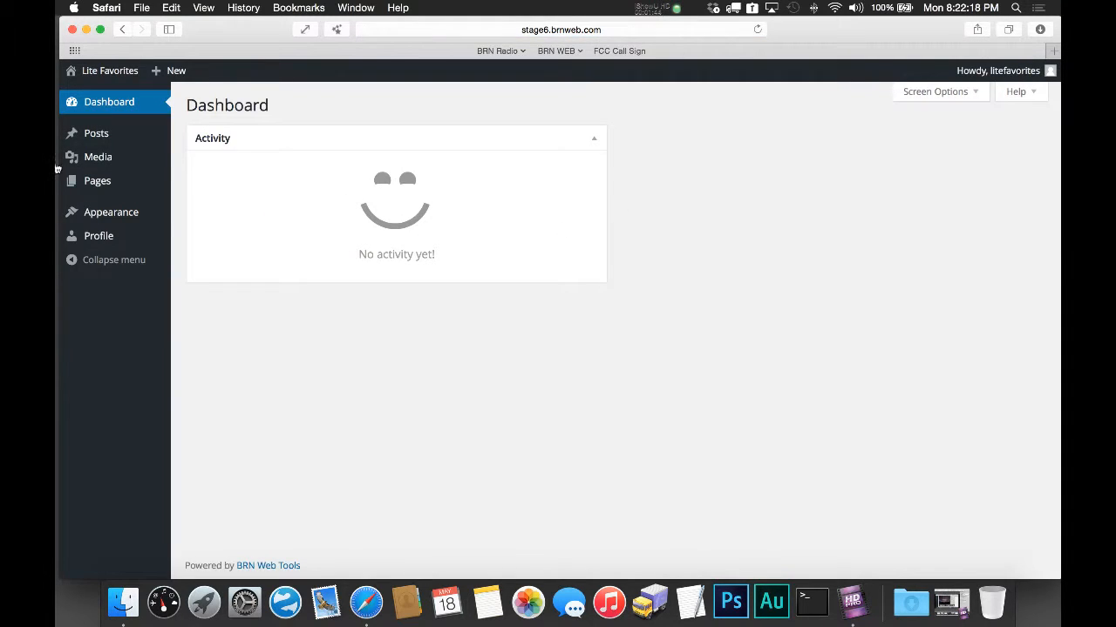
Step: Reopen the theme Customizer, check the active preset and go into the General settings
{"action": "mouse_move", "coordinate": [99, 220]}
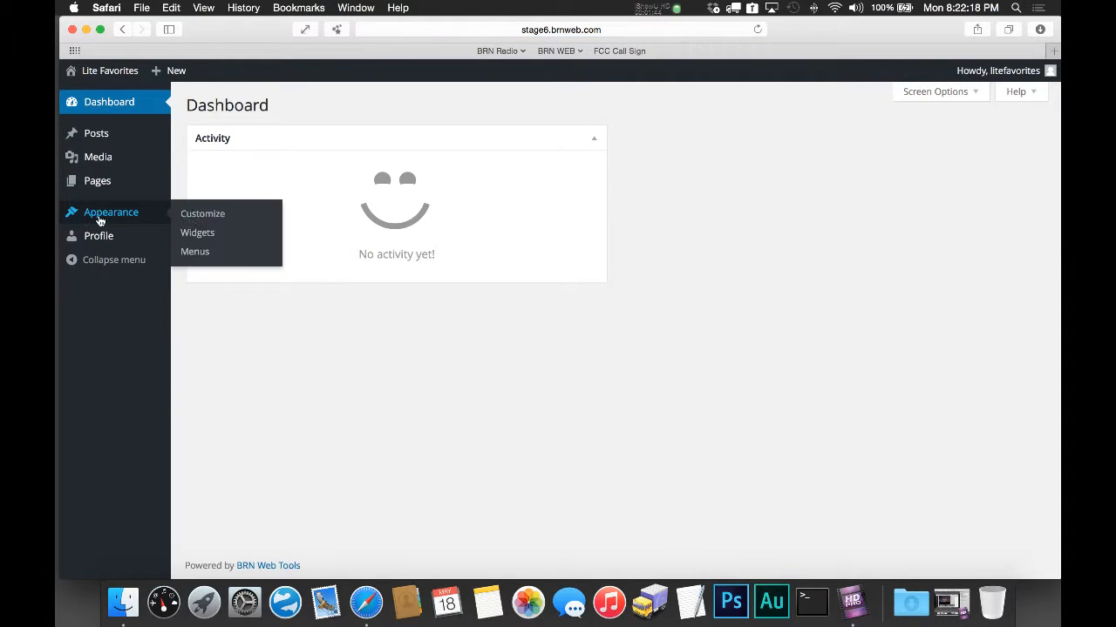
{"action": "left_click", "coordinate": [193, 215]}
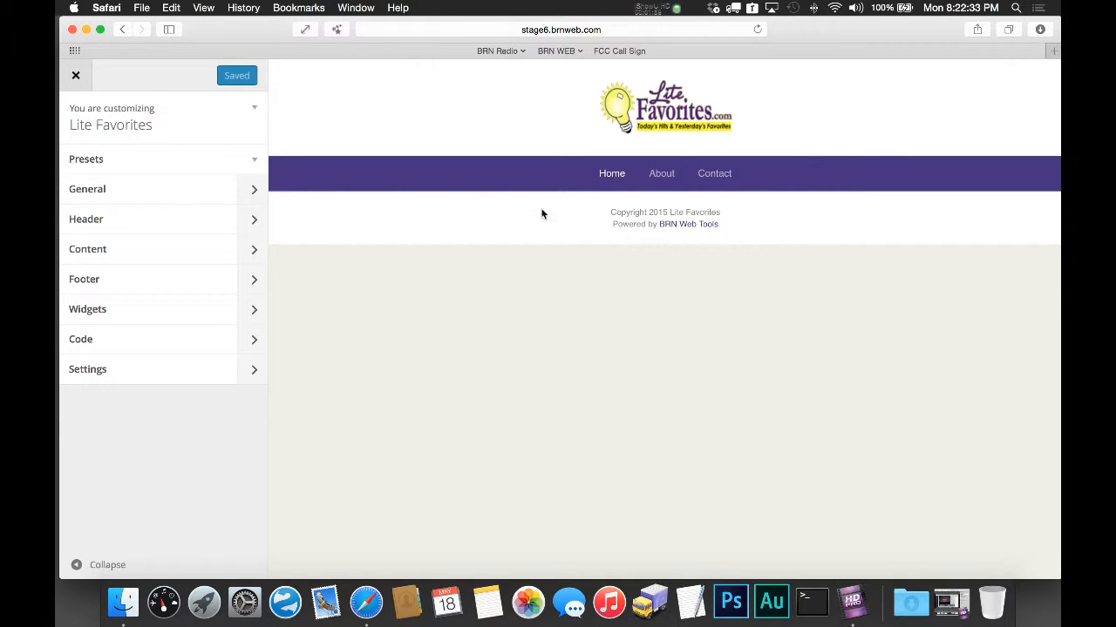
{"action": "left_click", "coordinate": [166, 159]}
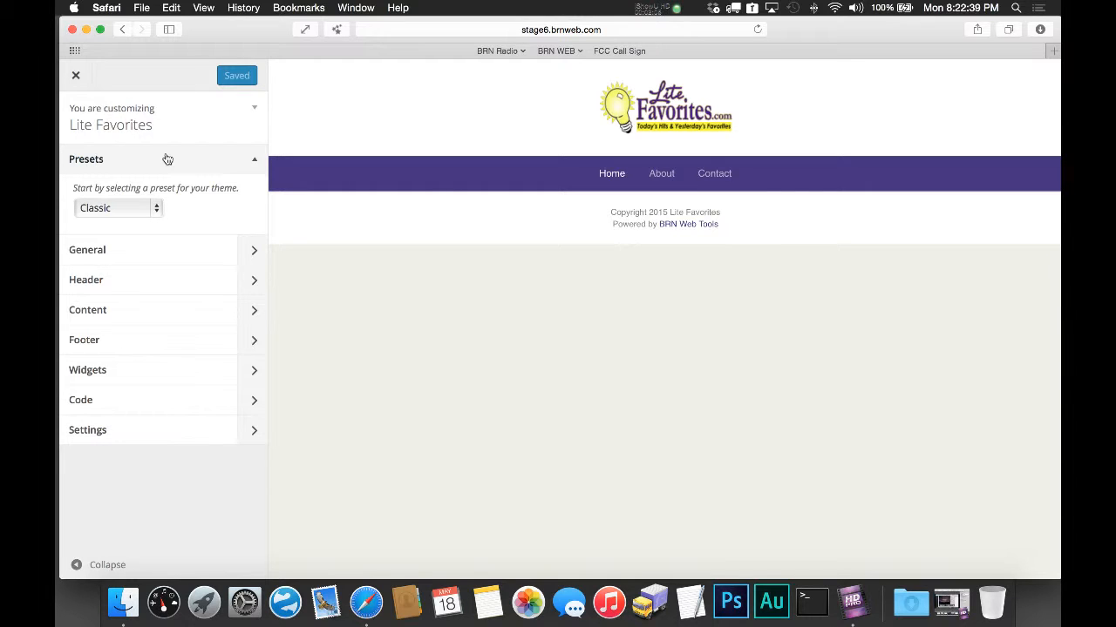
{"action": "left_click", "coordinate": [161, 244]}
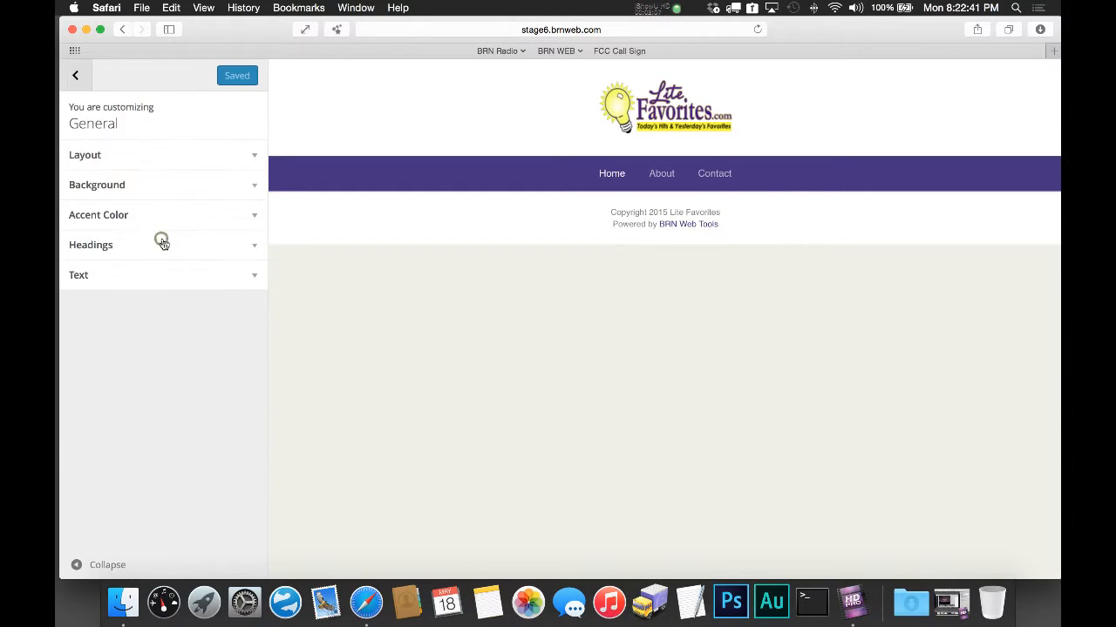
Step: Try the Boxed layout width and return the site layout to Full Width
{"action": "left_click", "coordinate": [202, 160]}
{"action": "left_click", "coordinate": [149, 209]}
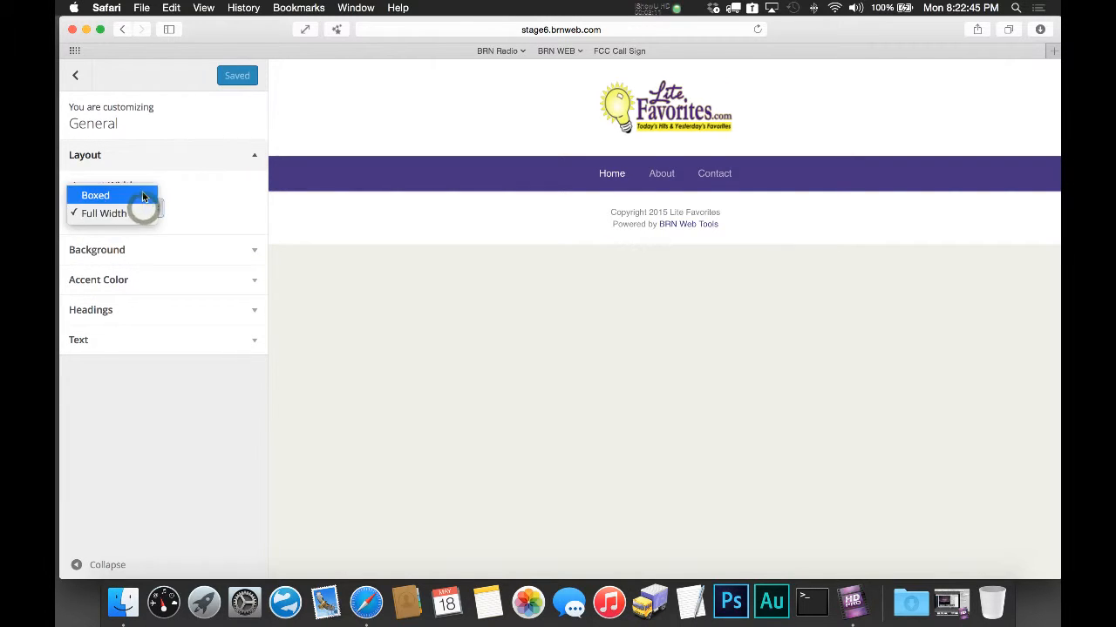
{"action": "left_click", "coordinate": [152, 207]}
{"action": "left_click", "coordinate": [149, 192]}
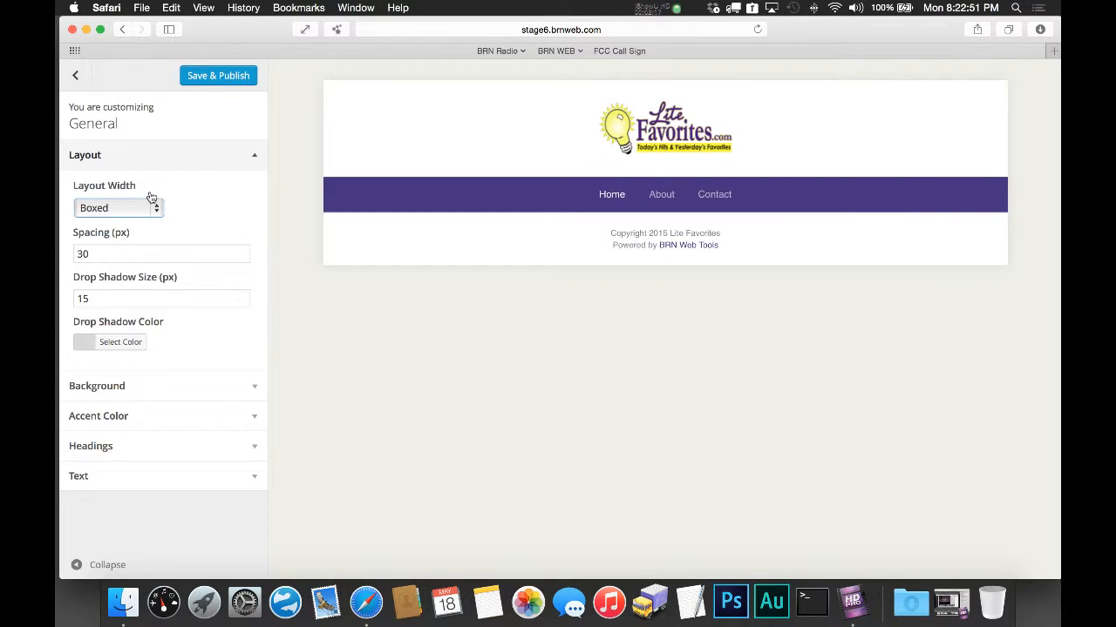
{"action": "left_click", "coordinate": [145, 207]}
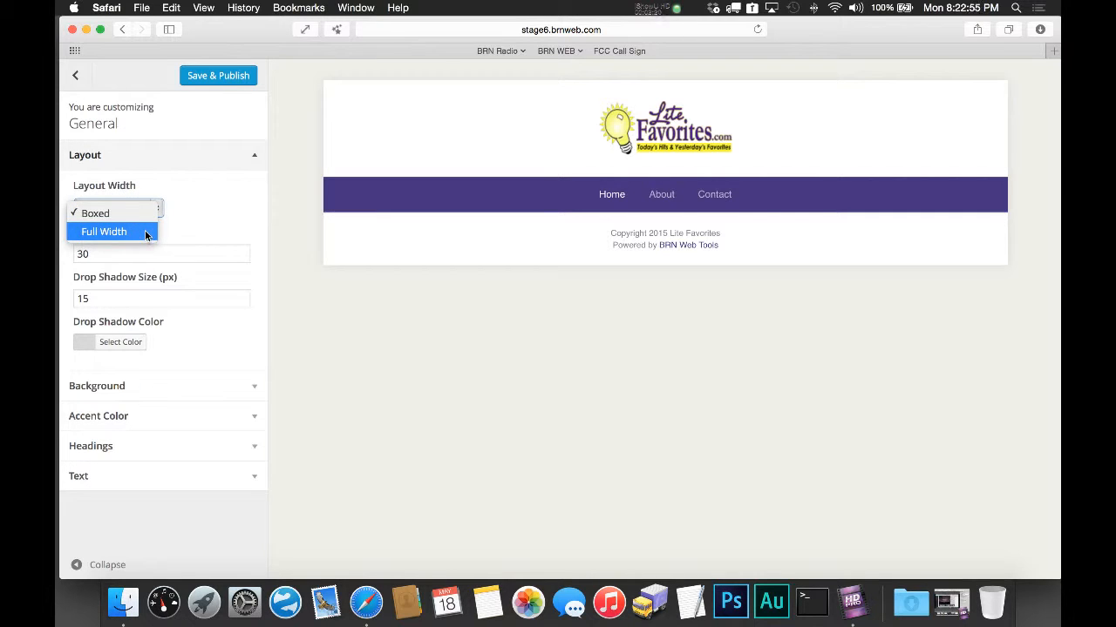
{"action": "left_click", "coordinate": [146, 232]}
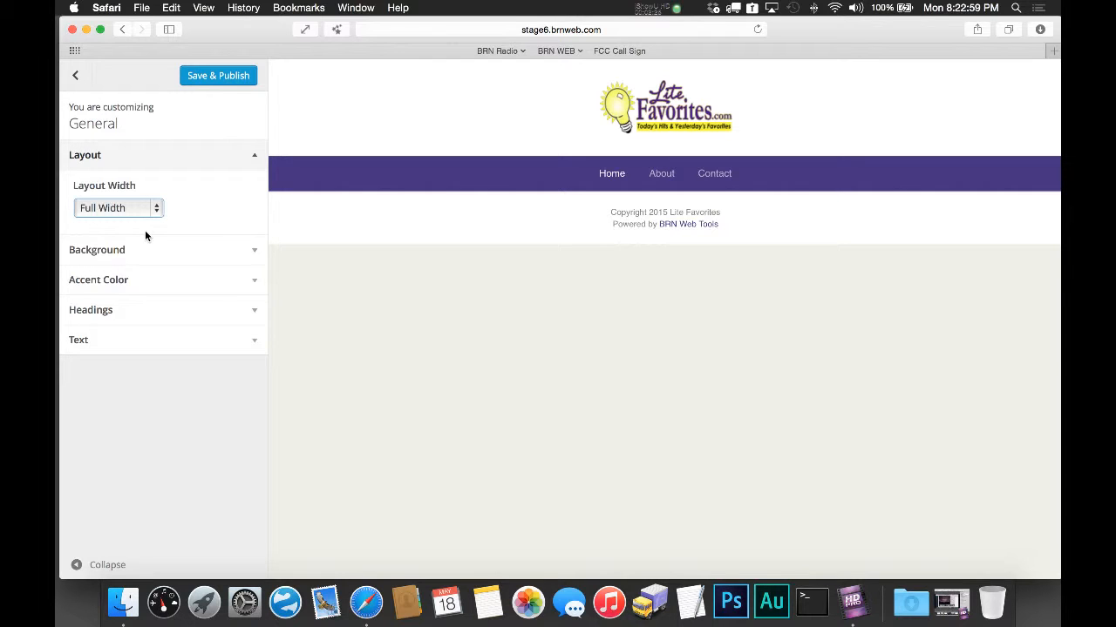
Step: Examine the general background options for color, image, repeat, position, attachment and scale
{"action": "left_click", "coordinate": [149, 248]}
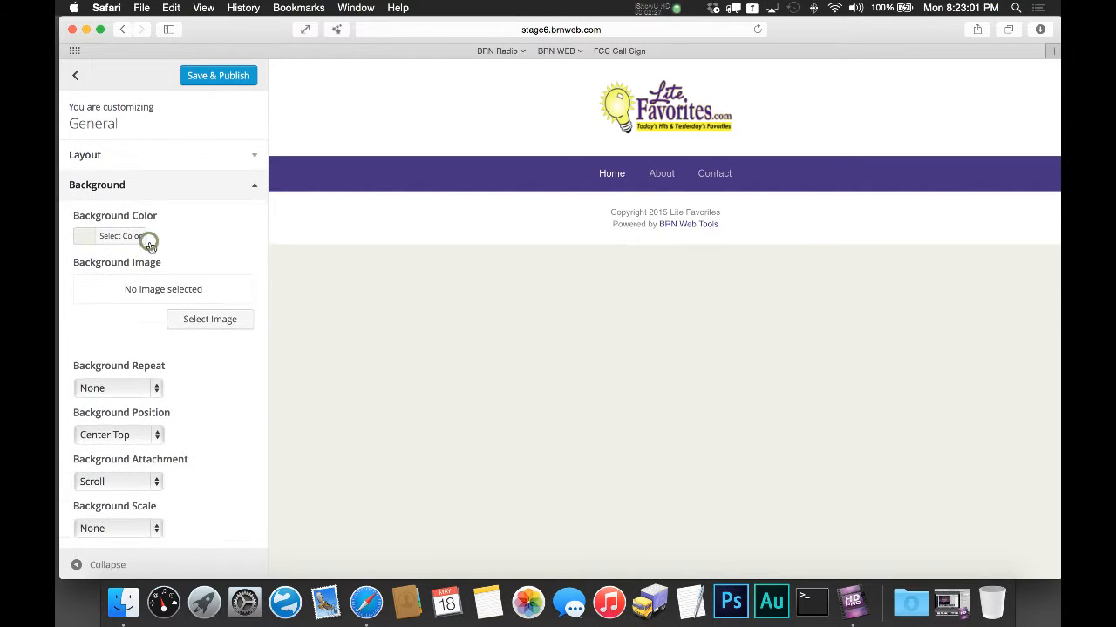
{"action": "left_click", "coordinate": [141, 236]}
{"action": "scroll", "coordinate": [236, 225], "scroll_direction": "down", "scroll_amount": 3}
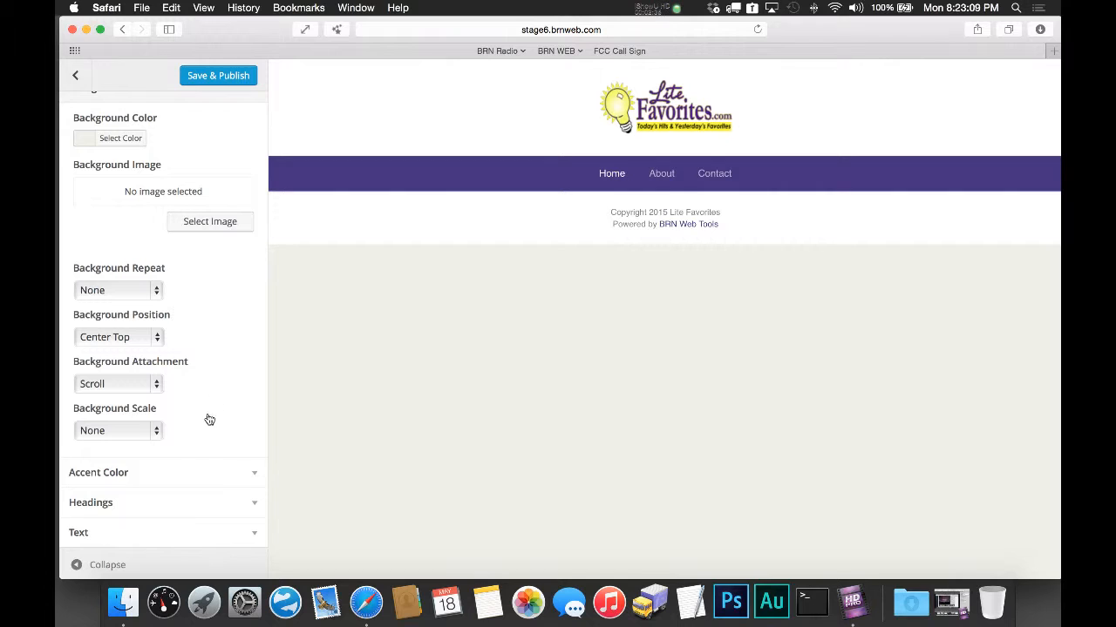
{"action": "scroll", "coordinate": [252, 304], "scroll_direction": "up", "scroll_amount": 3}
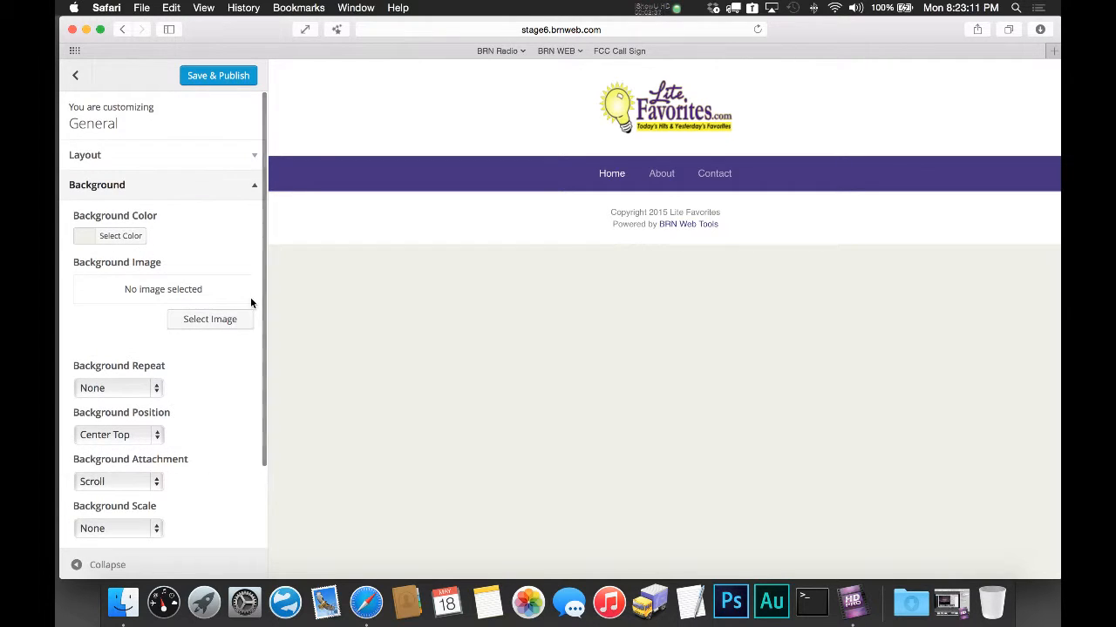
{"action": "scroll", "coordinate": [251, 301], "scroll_direction": "down", "scroll_amount": 3}
Step: Set the theme's accent color to green #72dd54 and collapse the accent color settings
{"action": "left_click", "coordinate": [175, 478]}
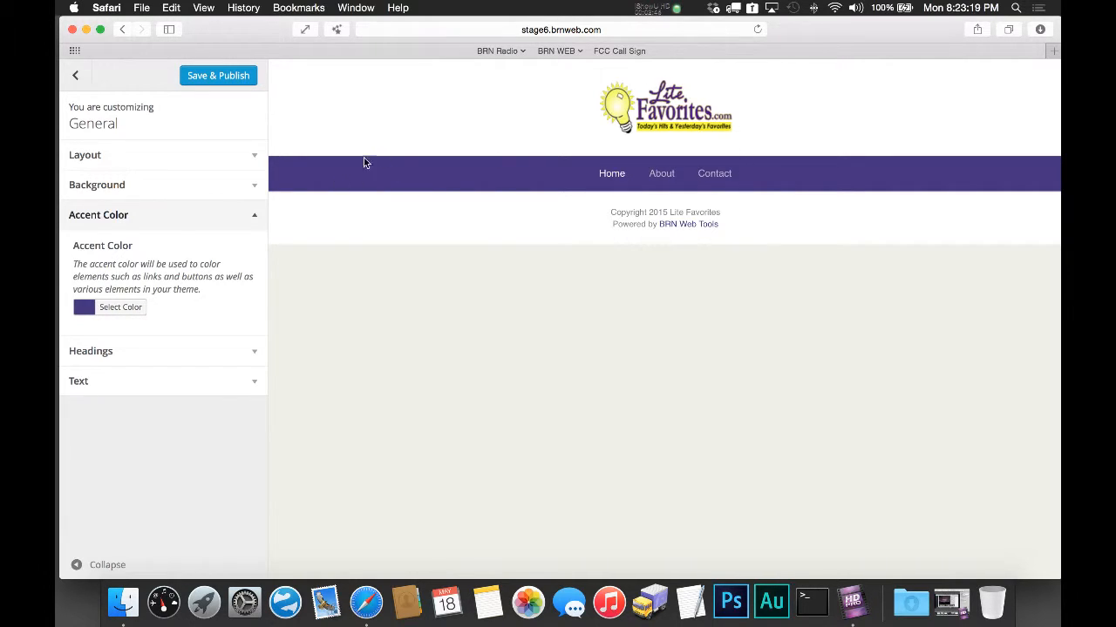
{"action": "left_click", "coordinate": [121, 307]}
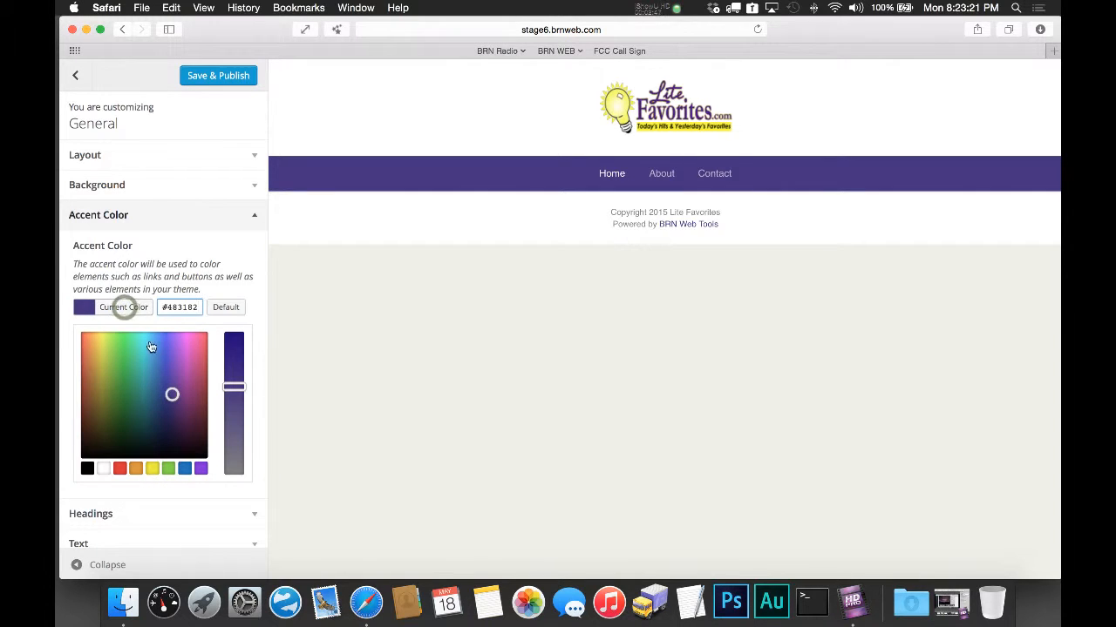
{"action": "left_click", "coordinate": [119, 350]}
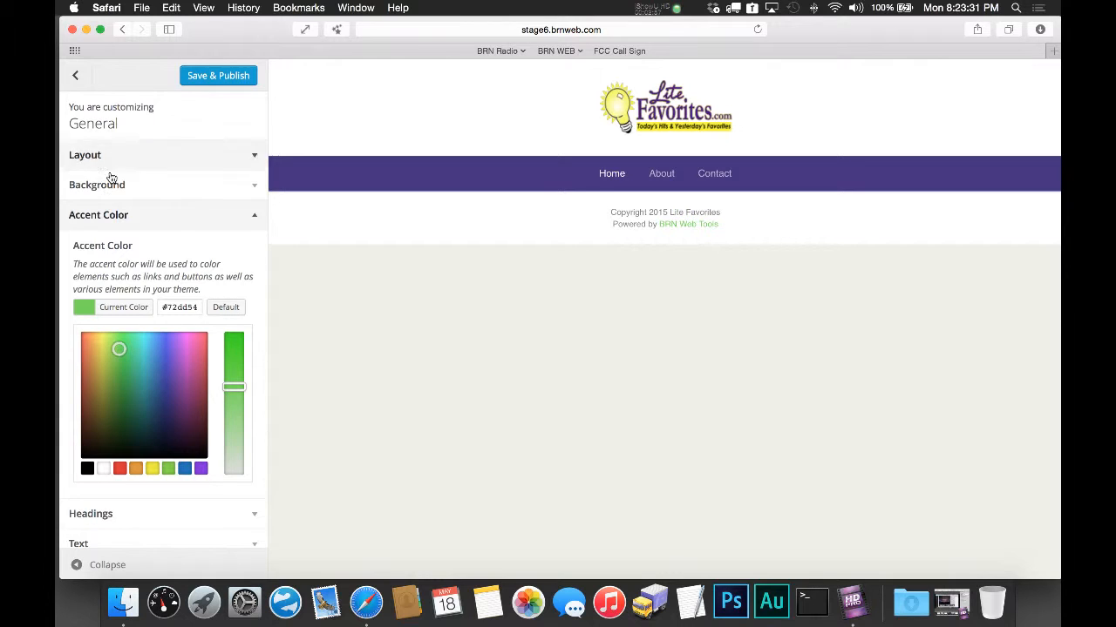
{"action": "left_click", "coordinate": [129, 214]}
{"action": "left_click", "coordinate": [130, 214]}
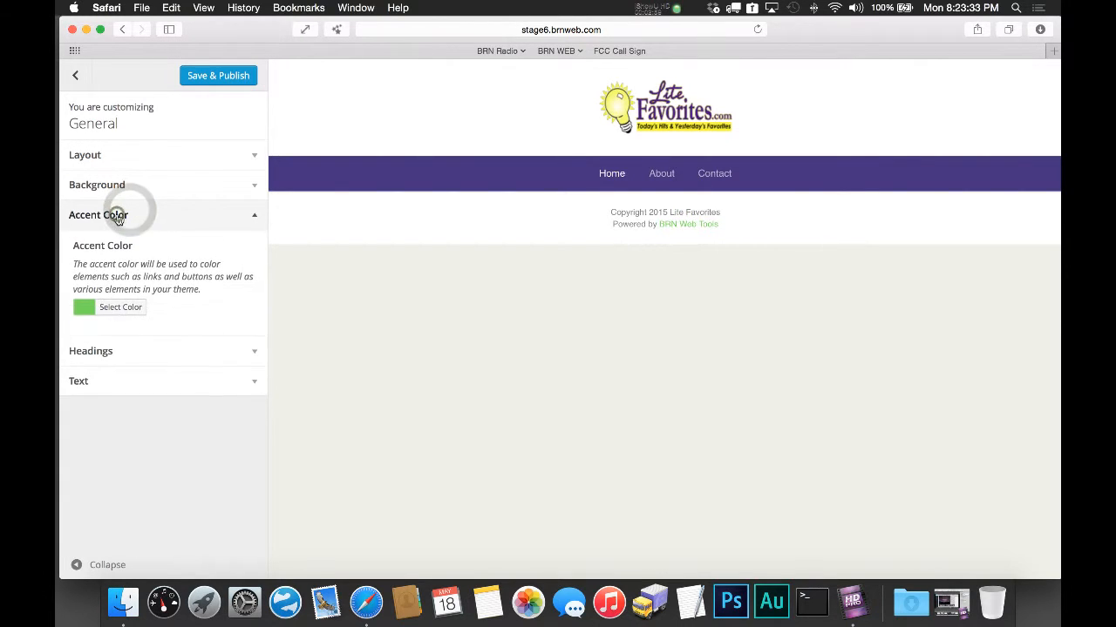
{"action": "left_click", "coordinate": [116, 215]}
Step: Examine the heading color, font family, weight, format and the H1 to H6 font size settings
{"action": "left_click", "coordinate": [110, 249]}
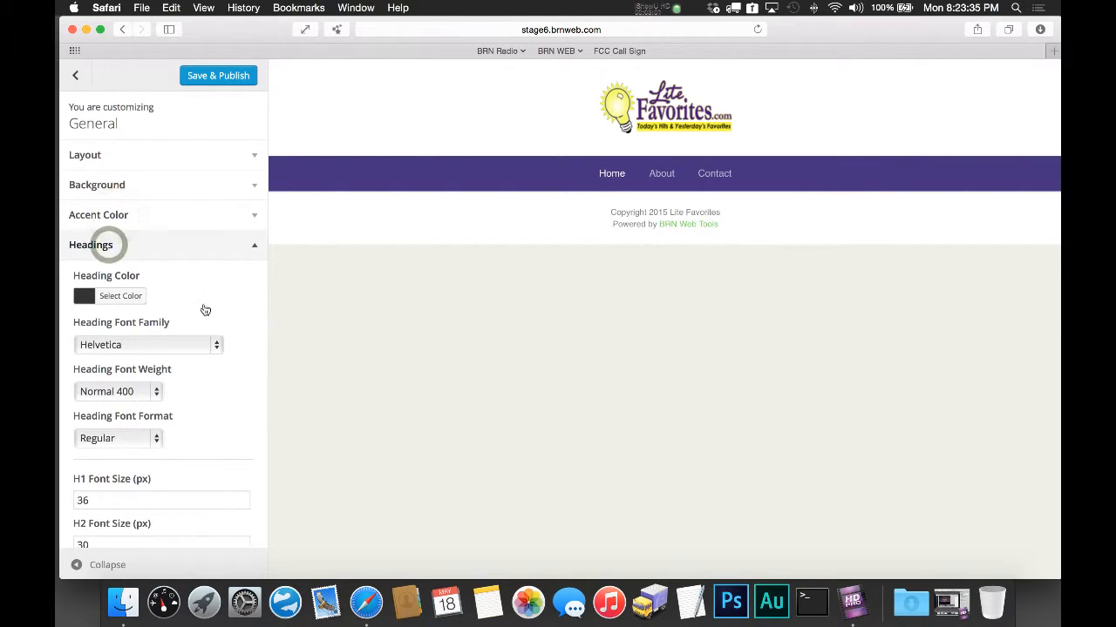
{"action": "scroll", "coordinate": [204, 311], "scroll_direction": "down", "scroll_amount": 2}
{"action": "scroll", "coordinate": [203, 310], "scroll_direction": "down", "scroll_amount": 3}
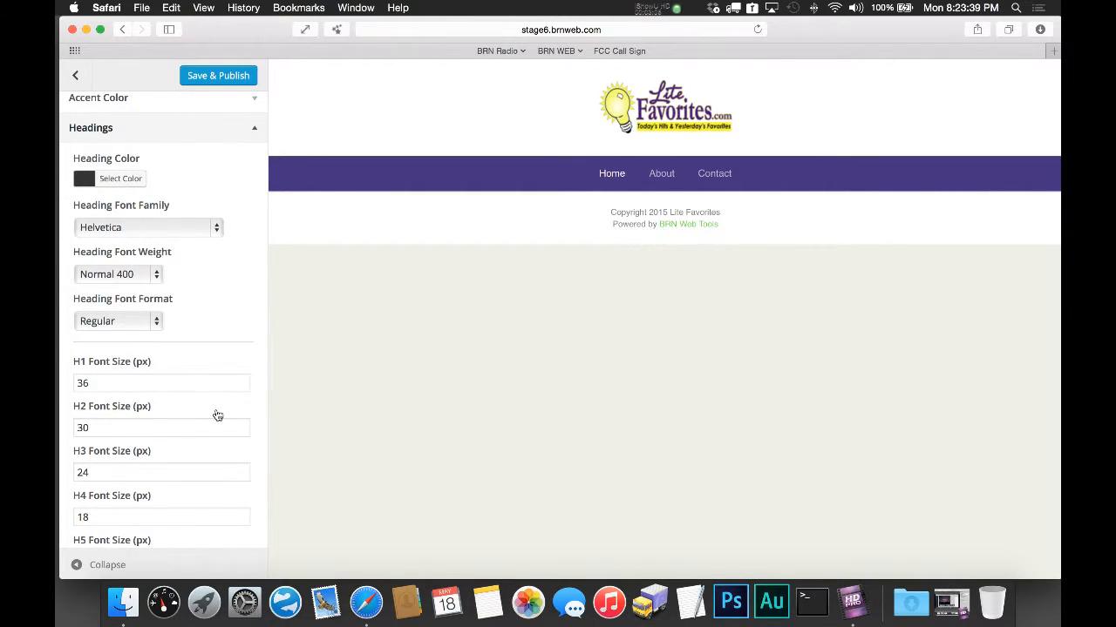
{"action": "scroll", "coordinate": [218, 415], "scroll_direction": "down", "scroll_amount": 3}
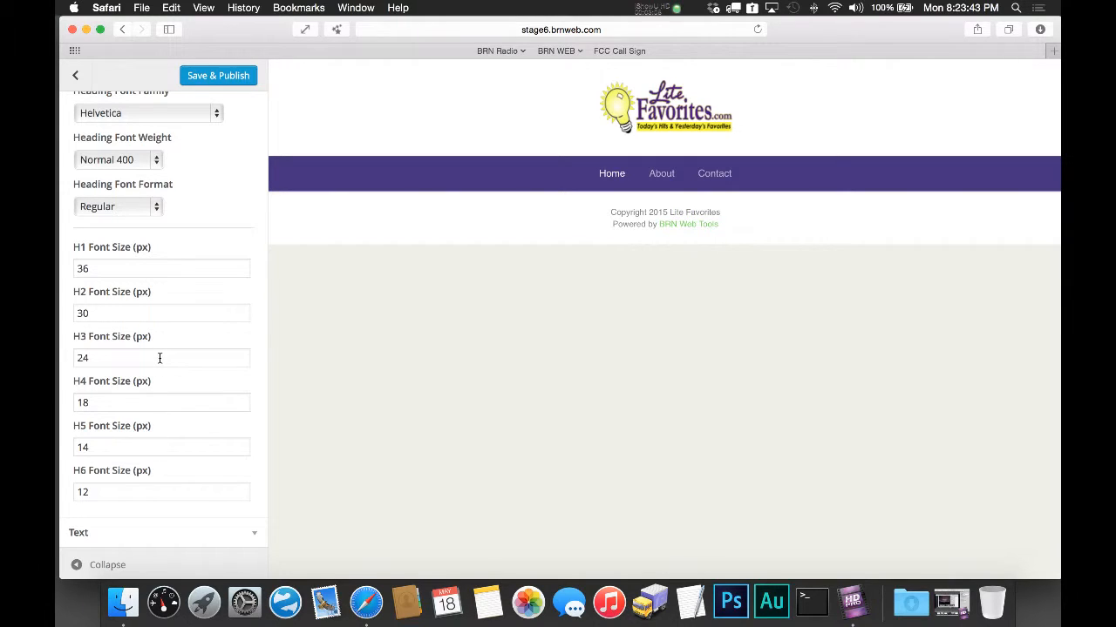
Step: Examine the body text settings and browse the available text font families without choosing another one
{"action": "left_click", "coordinate": [139, 545]}
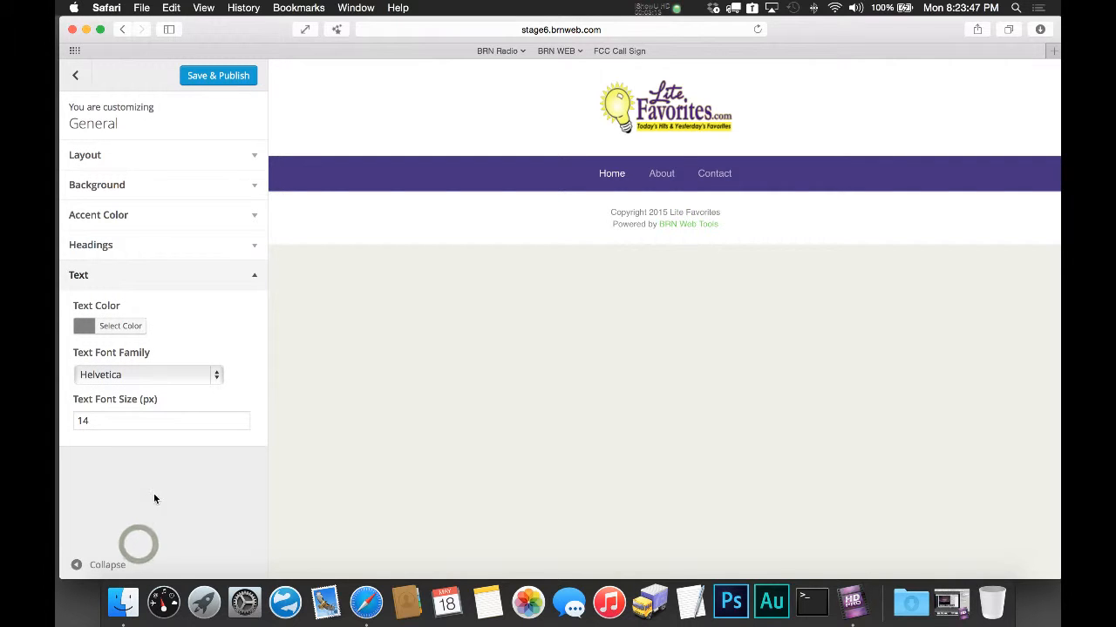
{"action": "left_click", "coordinate": [165, 376]}
{"action": "scroll", "coordinate": [165, 380], "scroll_direction": "down", "scroll_amount": 10}
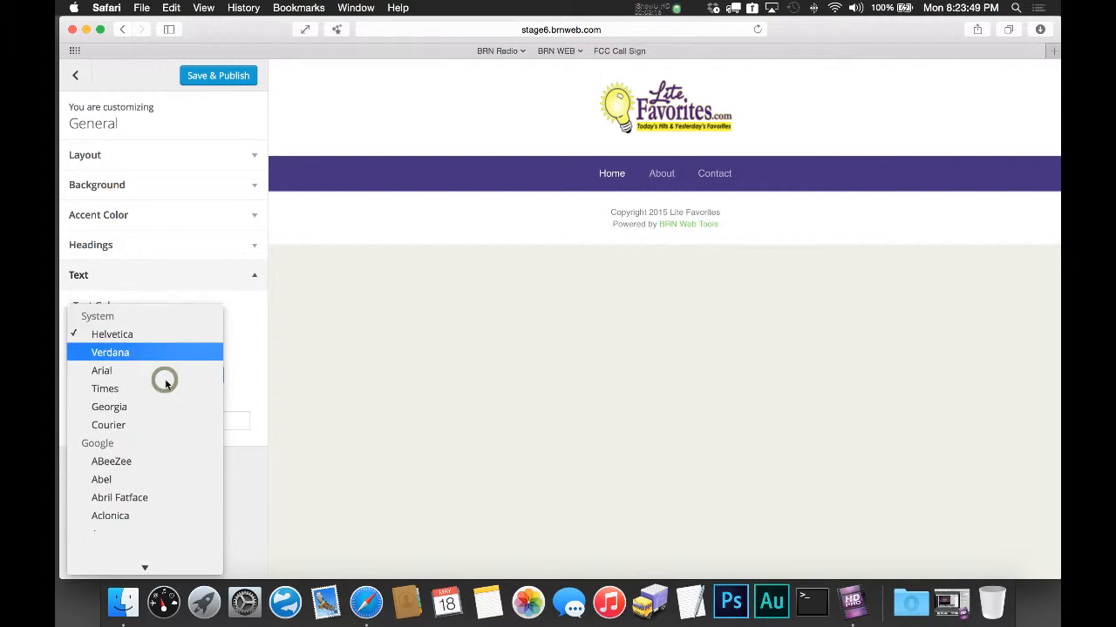
{"action": "scroll", "coordinate": [165, 383], "scroll_direction": "down", "scroll_amount": 20}
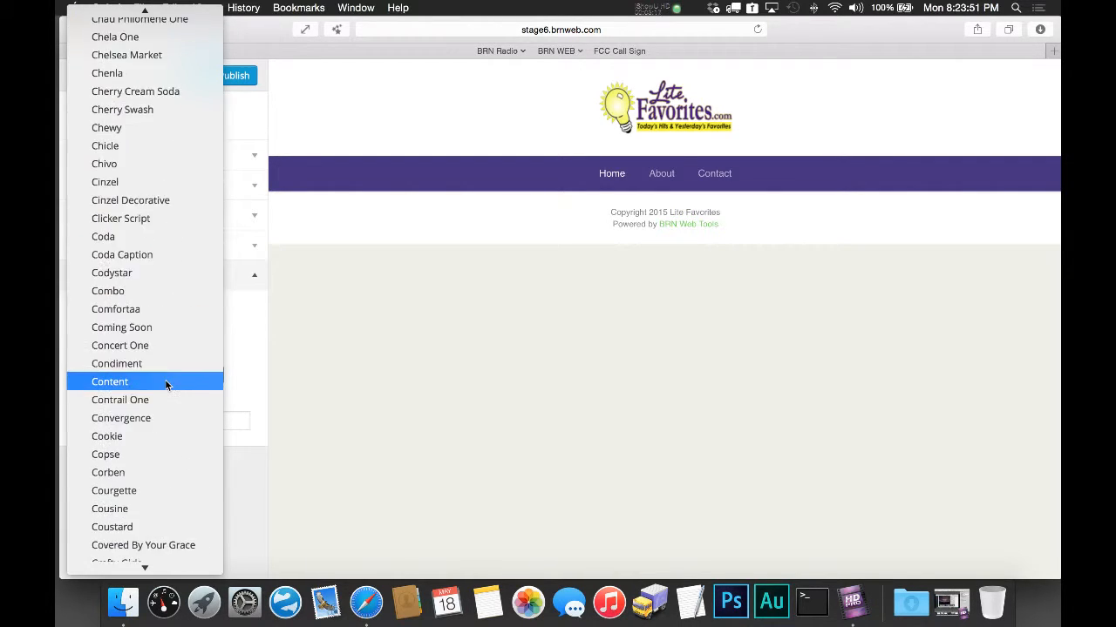
{"action": "scroll", "coordinate": [165, 380], "scroll_direction": "down", "scroll_amount": 15}
{"action": "left_click", "coordinate": [247, 312]}
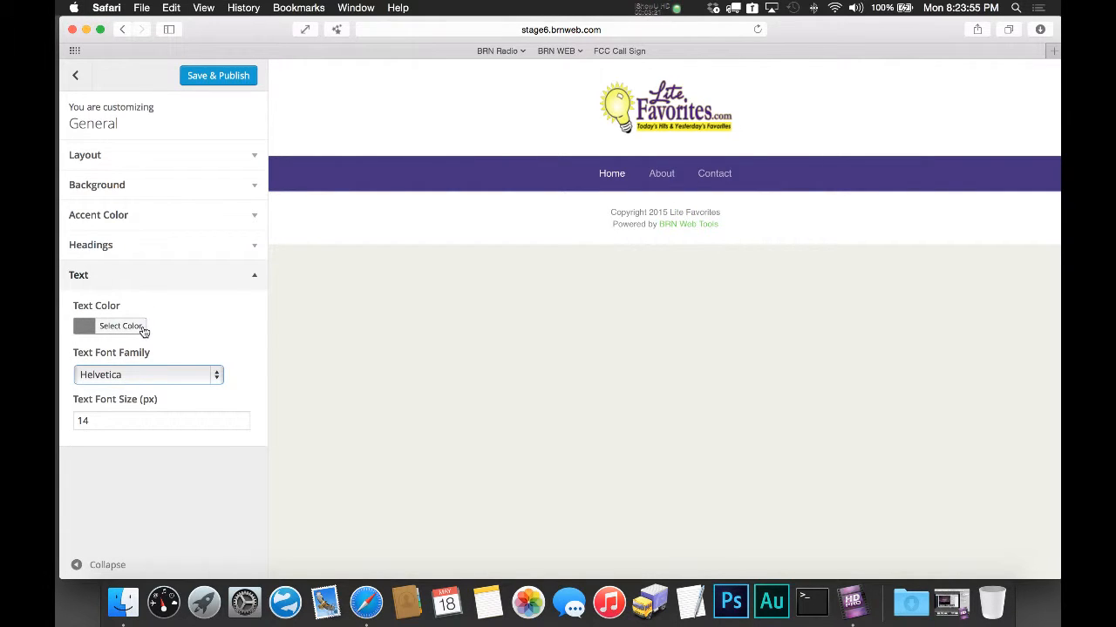
Step: Leave the General settings with the heading options collapsed and open the Header settings
{"action": "left_click", "coordinate": [108, 245]}
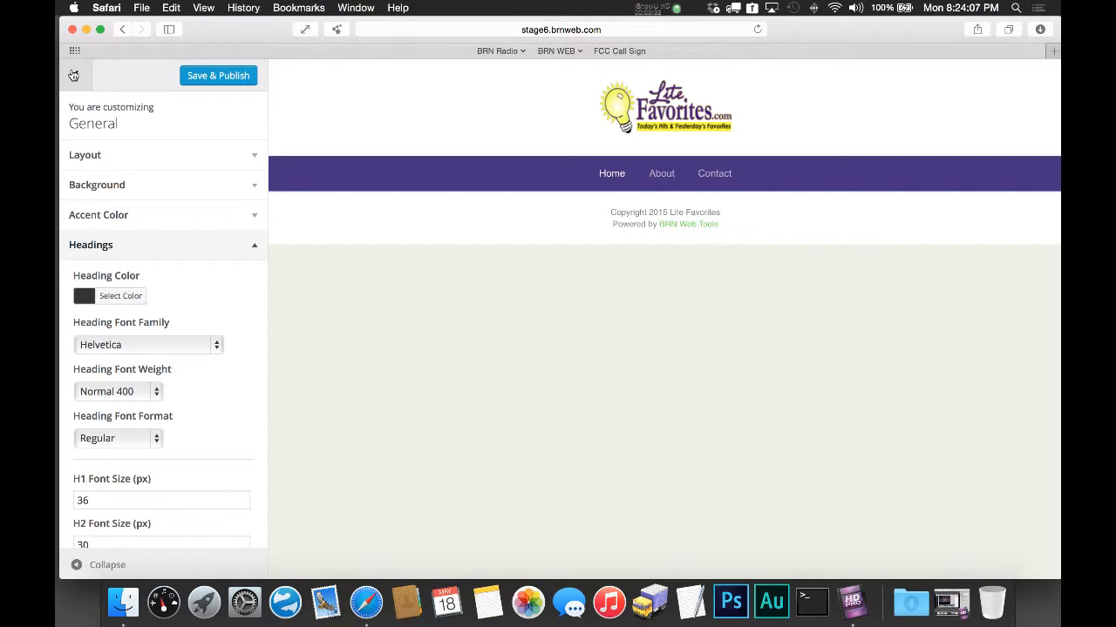
{"action": "left_click", "coordinate": [114, 245]}
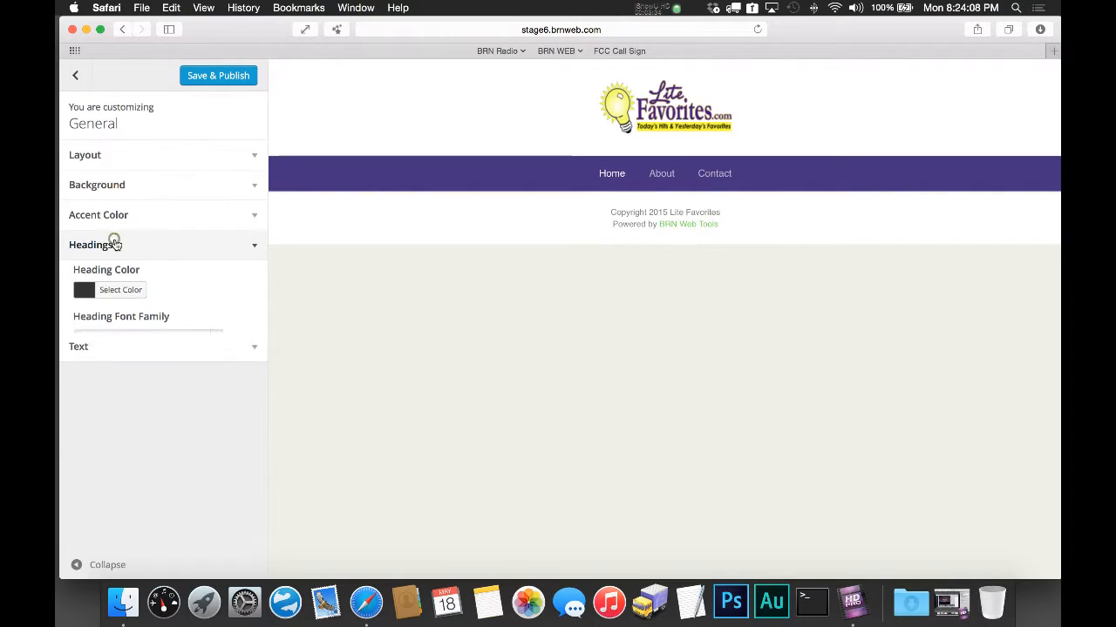
{"action": "left_click", "coordinate": [77, 70]}
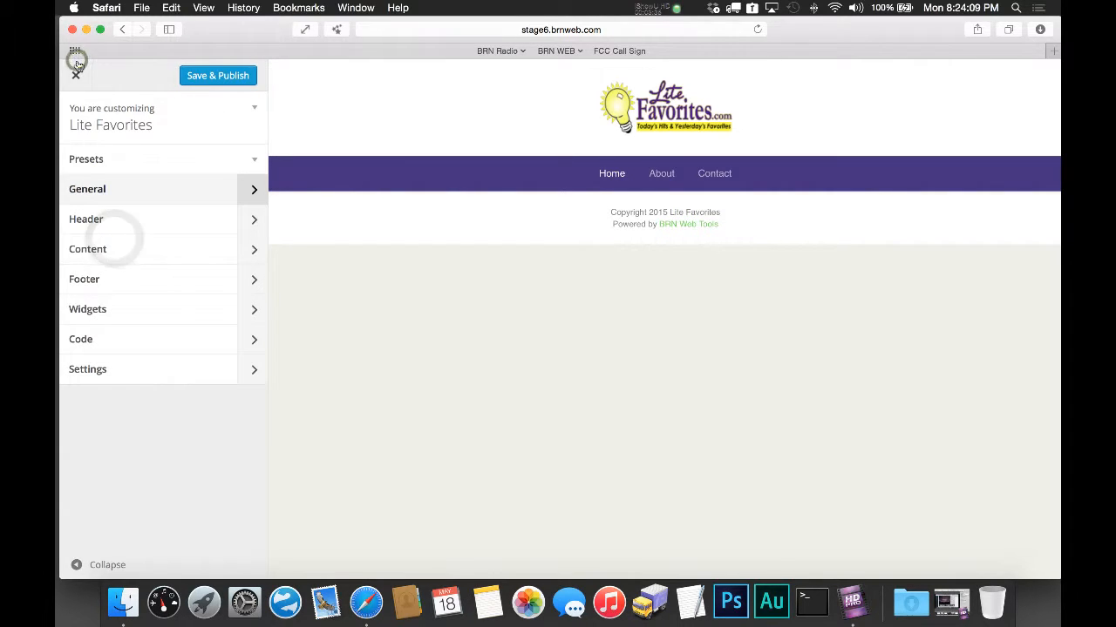
{"action": "left_click", "coordinate": [153, 221]}
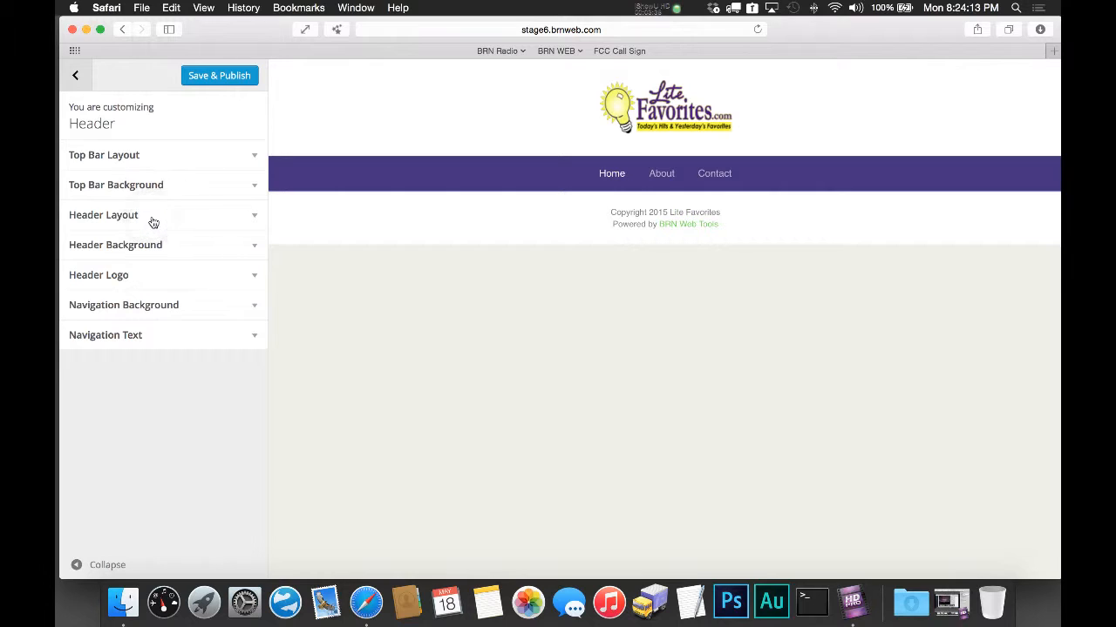
Step: Set the top bar layout to 2 Columns and enter "Welcome" as the column 1 text
{"action": "left_click", "coordinate": [187, 154]}
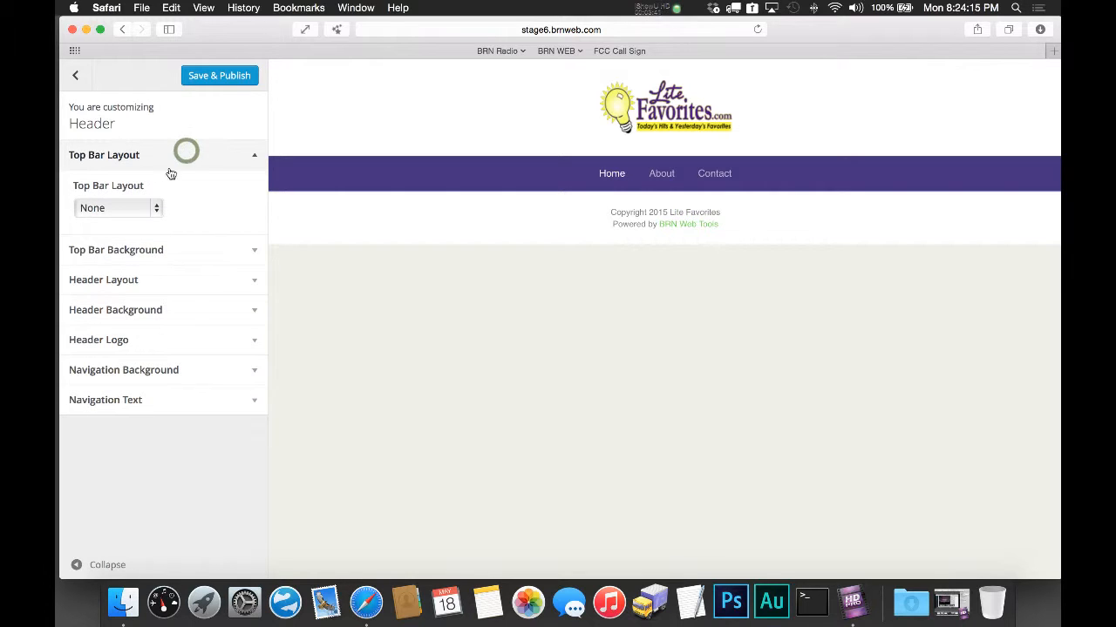
{"action": "left_click", "coordinate": [137, 209]}
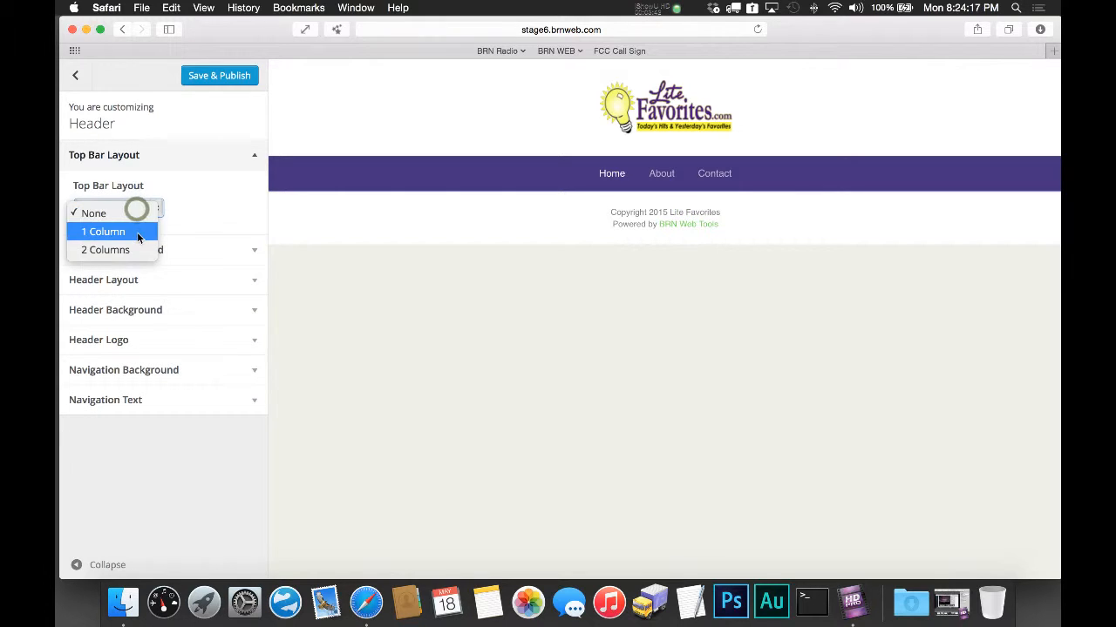
{"action": "left_click", "coordinate": [139, 250]}
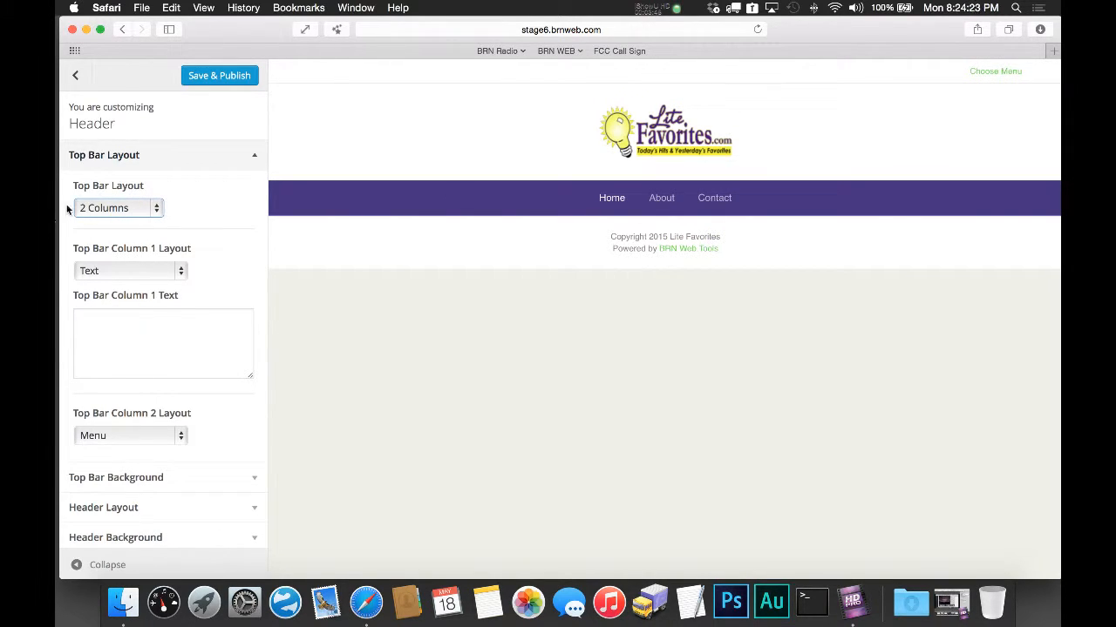
{"action": "left_click", "coordinate": [160, 270]}
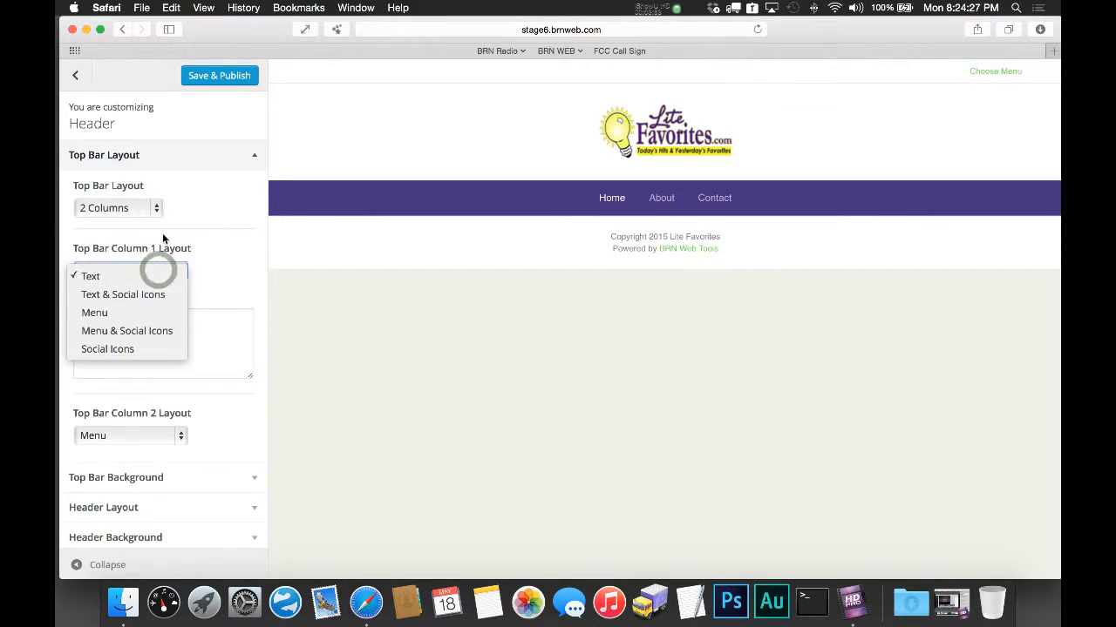
{"action": "left_click", "coordinate": [159, 269]}
{"action": "left_click", "coordinate": [152, 369]}
{"action": "type", "text": "Welcome"}
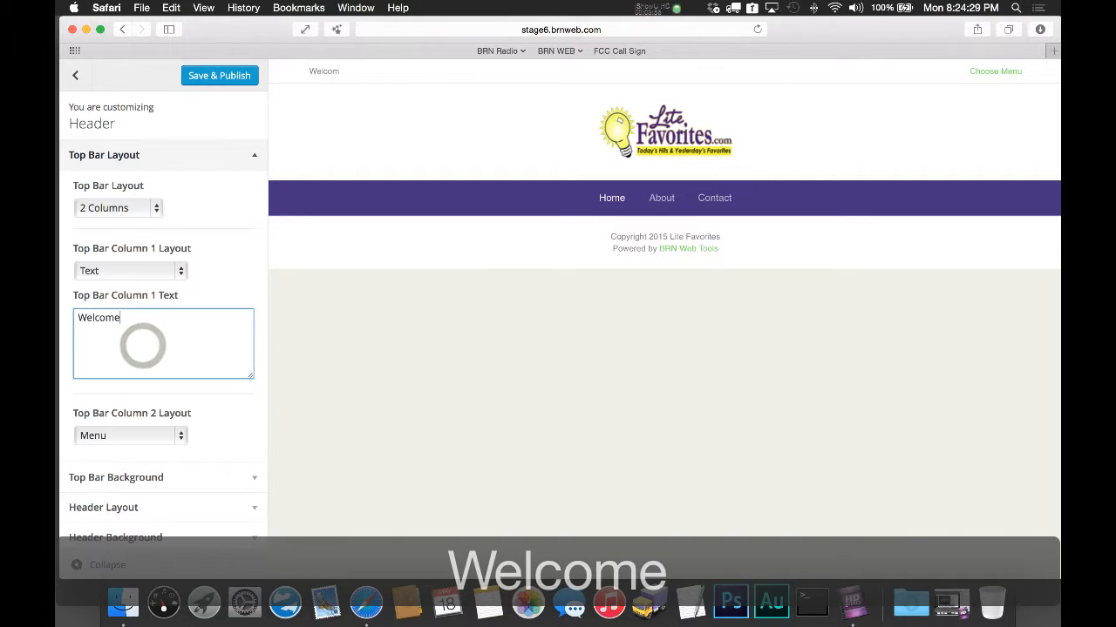
Step: Set the top bar's column 2 layout to Social Icons
{"action": "scroll", "coordinate": [142, 347], "scroll_direction": "down", "scroll_amount": 2}
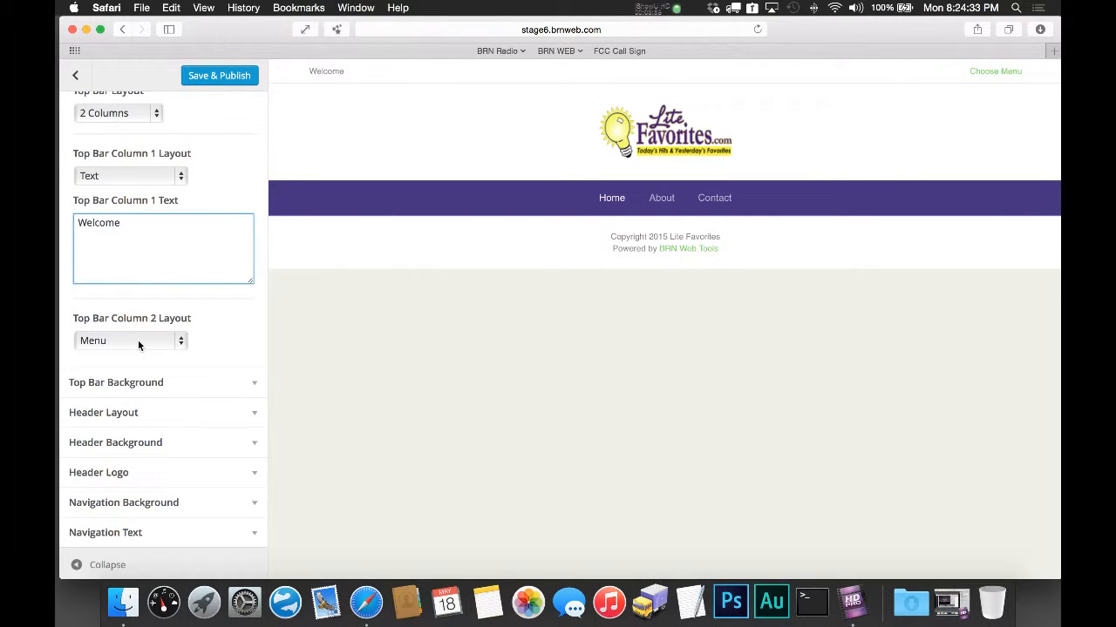
{"action": "left_click", "coordinate": [139, 342]}
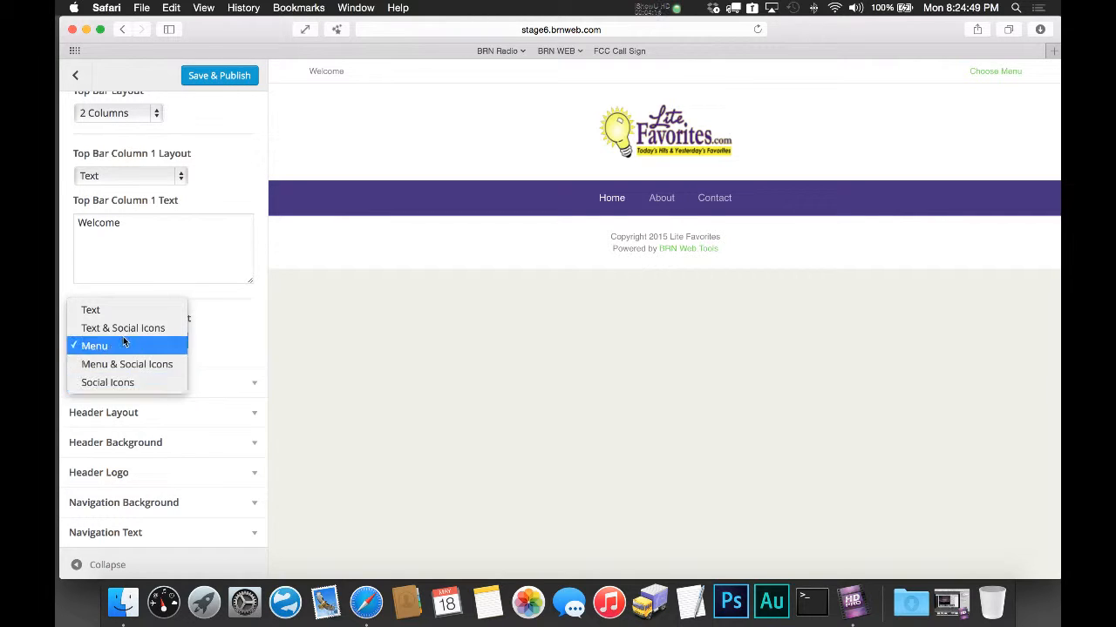
{"action": "left_click", "coordinate": [129, 381]}
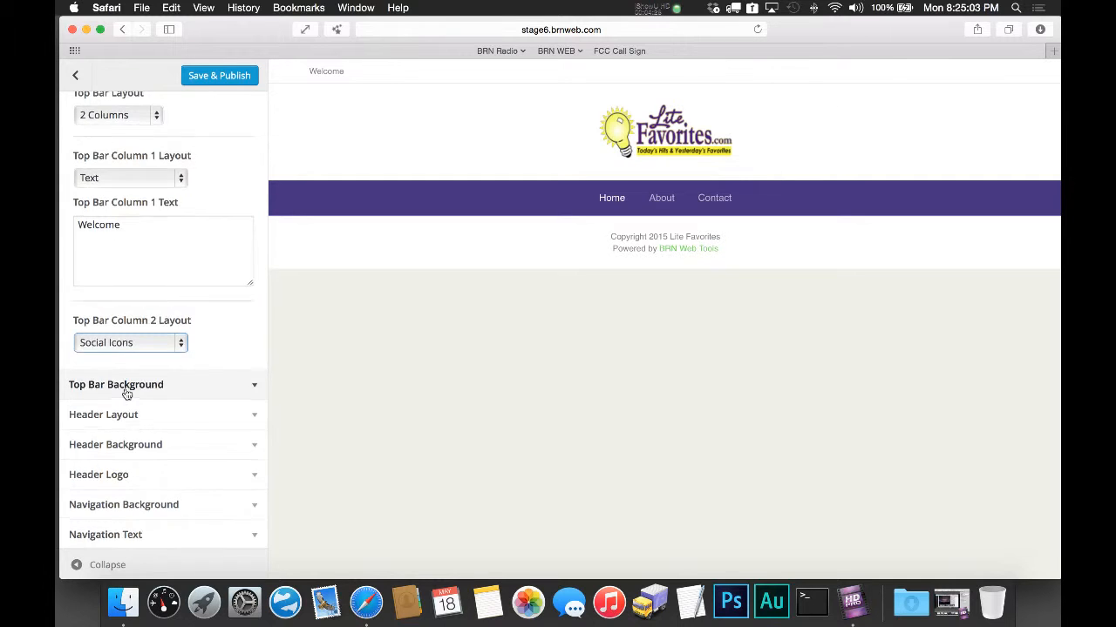
Step: Set the top bar layout to None and open the top bar background settings
{"action": "scroll", "coordinate": [125, 389], "scroll_direction": "up", "scroll_amount": 3}
{"action": "left_click", "coordinate": [130, 209]}
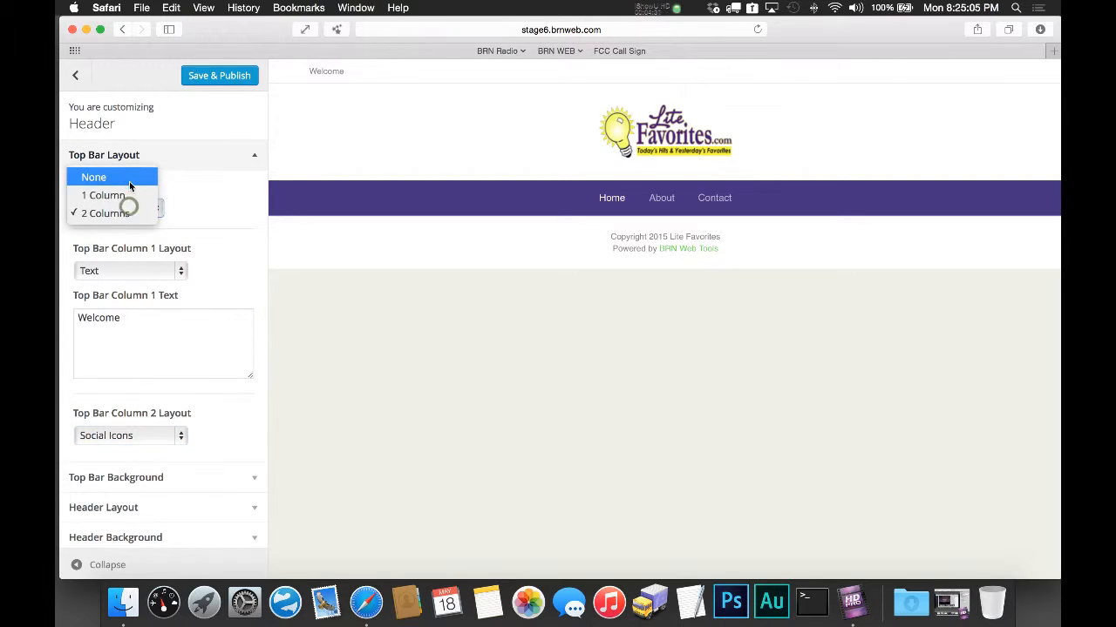
{"action": "left_click", "coordinate": [129, 179]}
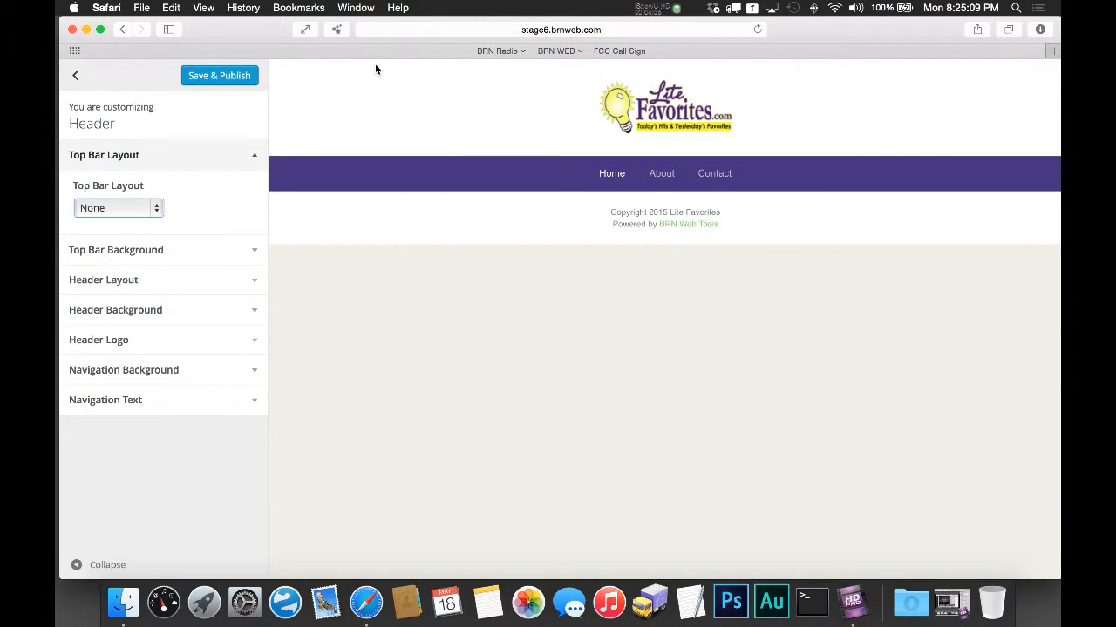
{"action": "left_click", "coordinate": [178, 253]}
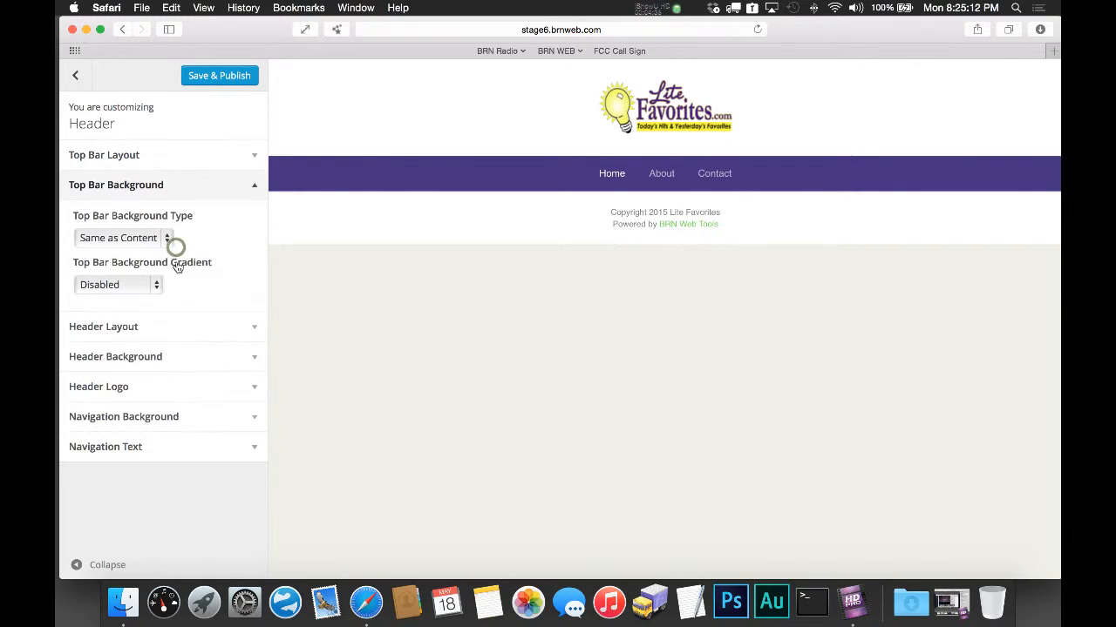
Step: Try the Navigation Right and Navigation Bottom header layouts and return to Navigation Centered
{"action": "left_click", "coordinate": [158, 334]}
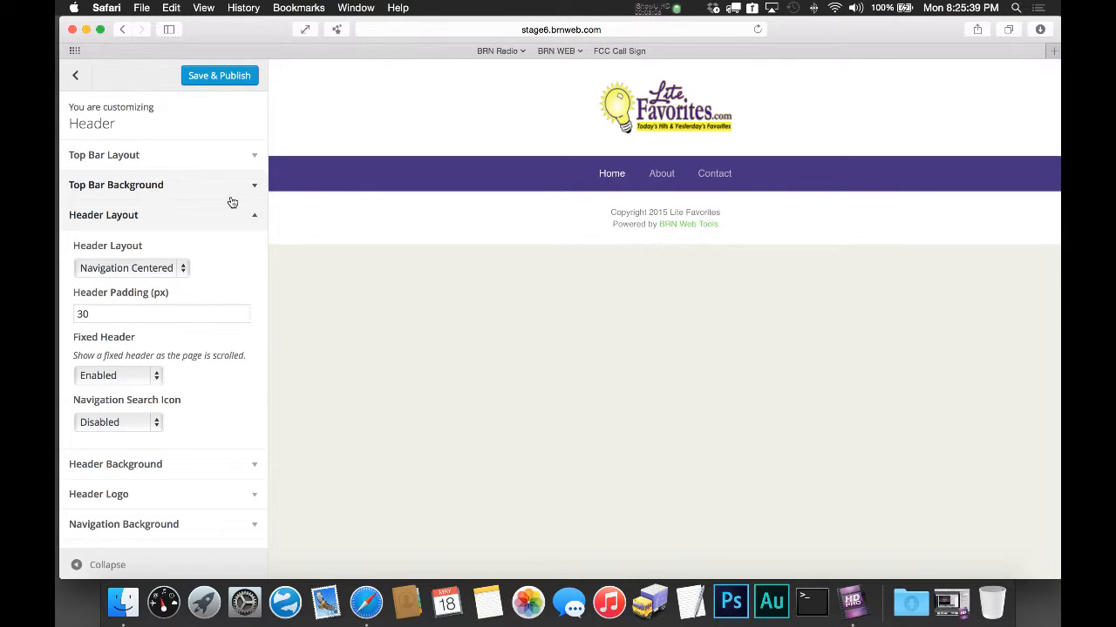
{"action": "left_click", "coordinate": [165, 269]}
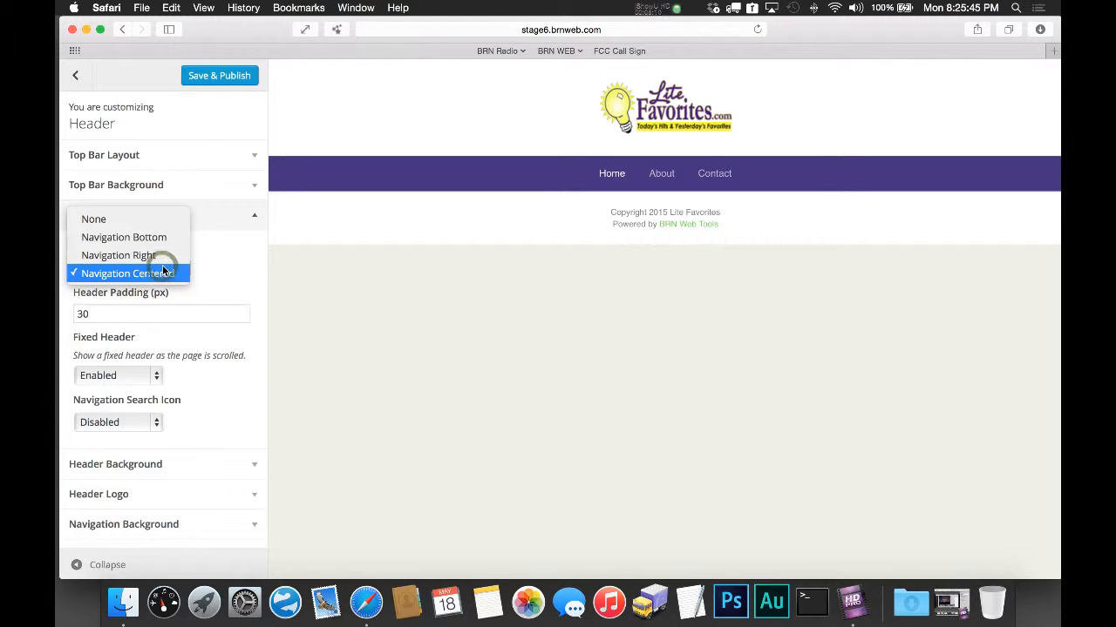
{"action": "left_click", "coordinate": [163, 254]}
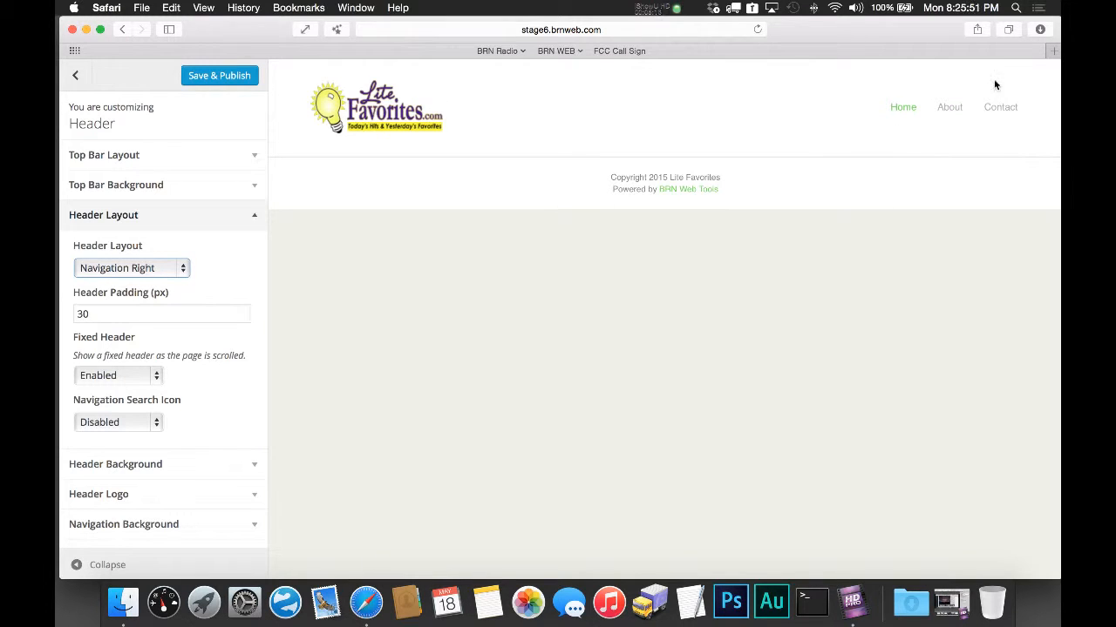
{"action": "left_click", "coordinate": [131, 268]}
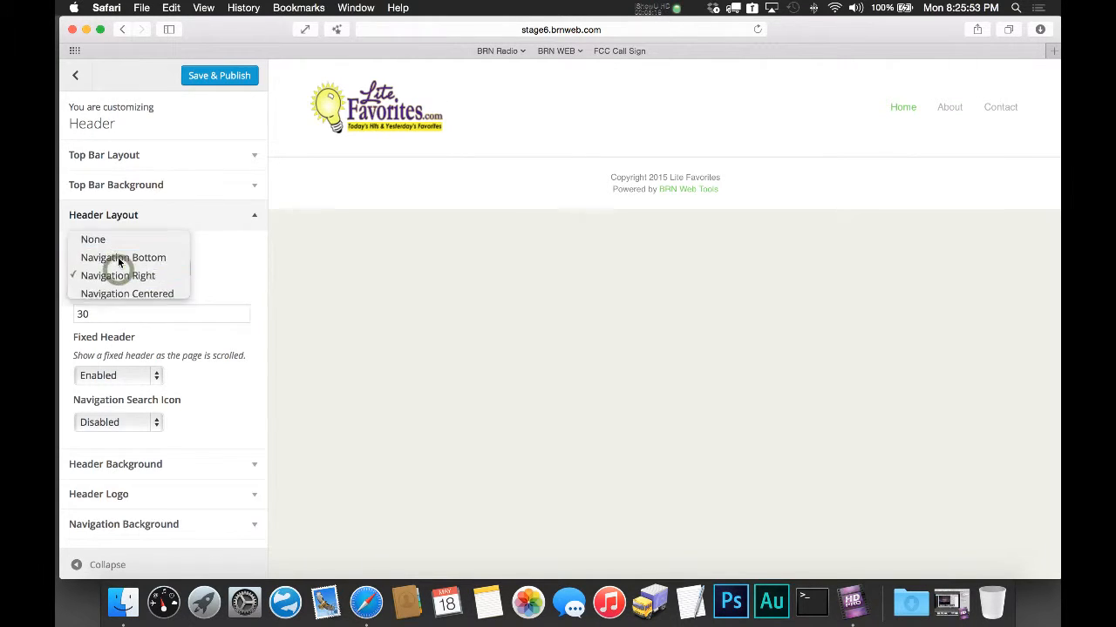
{"action": "left_click", "coordinate": [118, 255]}
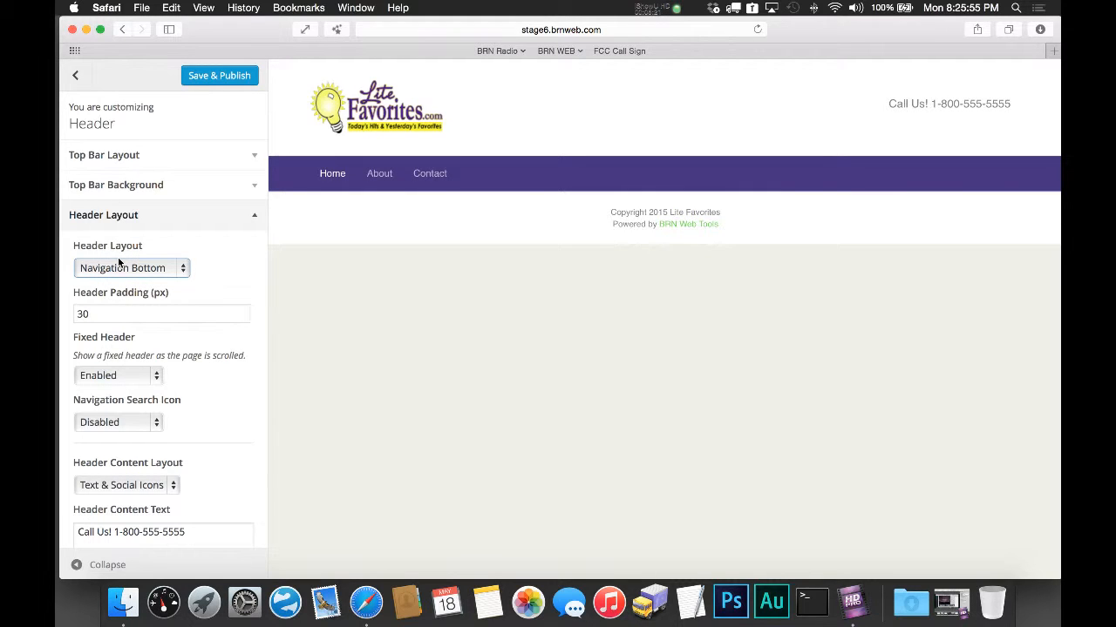
{"action": "left_click", "coordinate": [128, 268]}
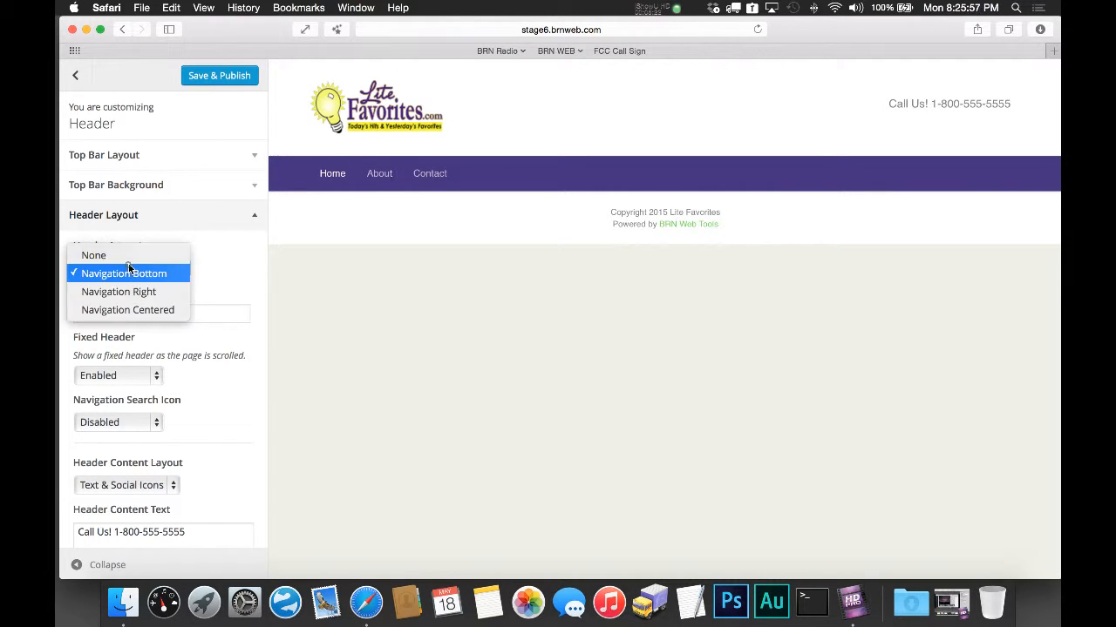
{"action": "left_click", "coordinate": [132, 310]}
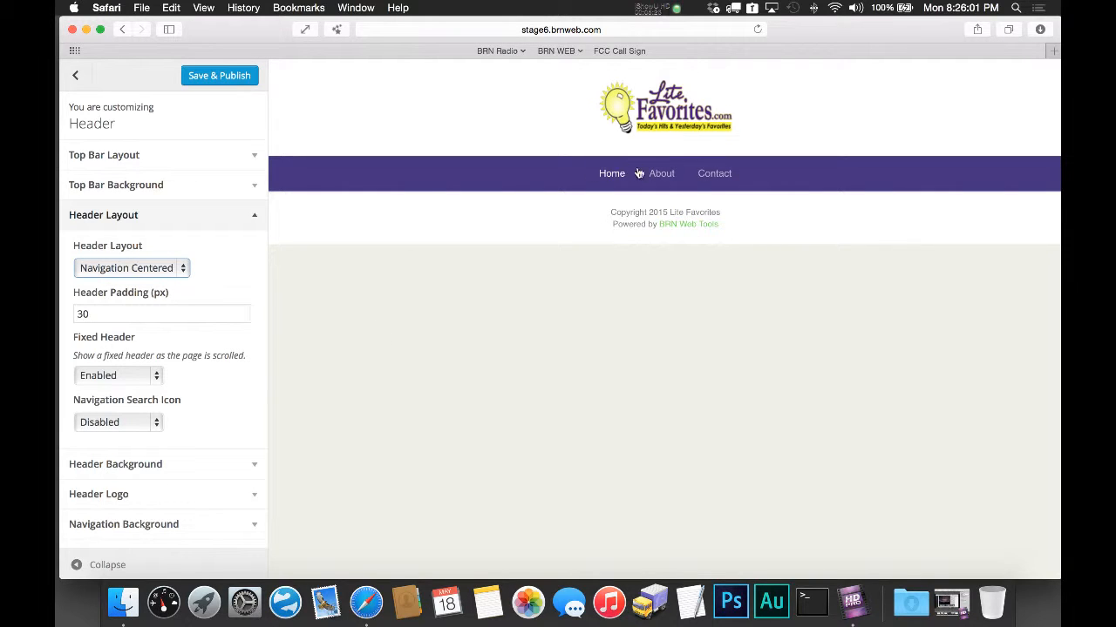
Step: Preview the Navigation Right header layout once more and restore Navigation Centered
{"action": "left_click", "coordinate": [144, 271]}
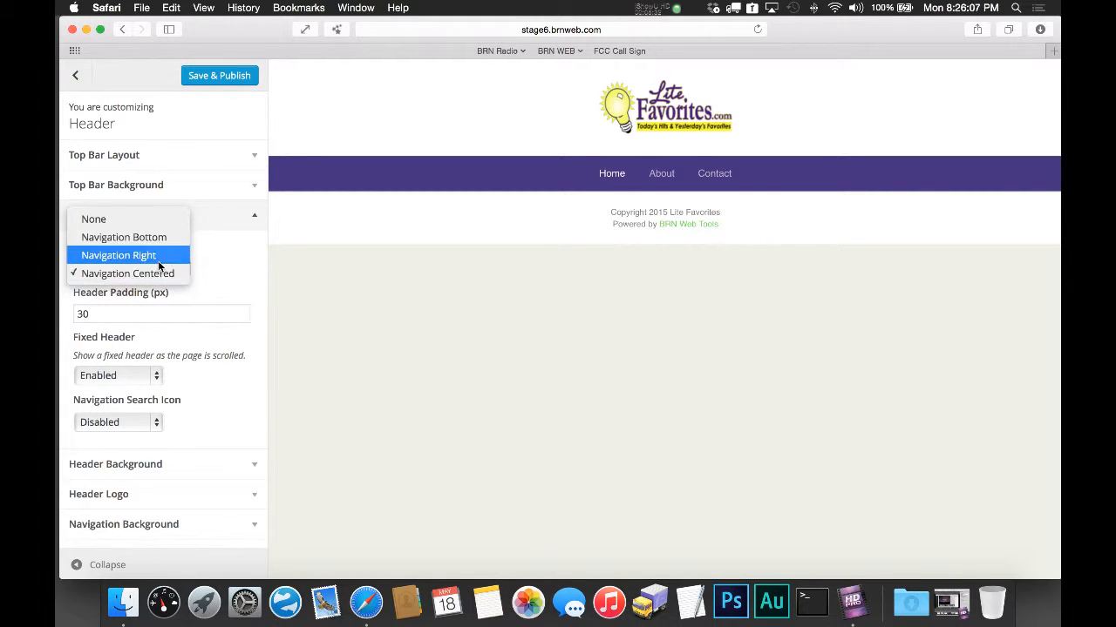
{"action": "left_click", "coordinate": [159, 257]}
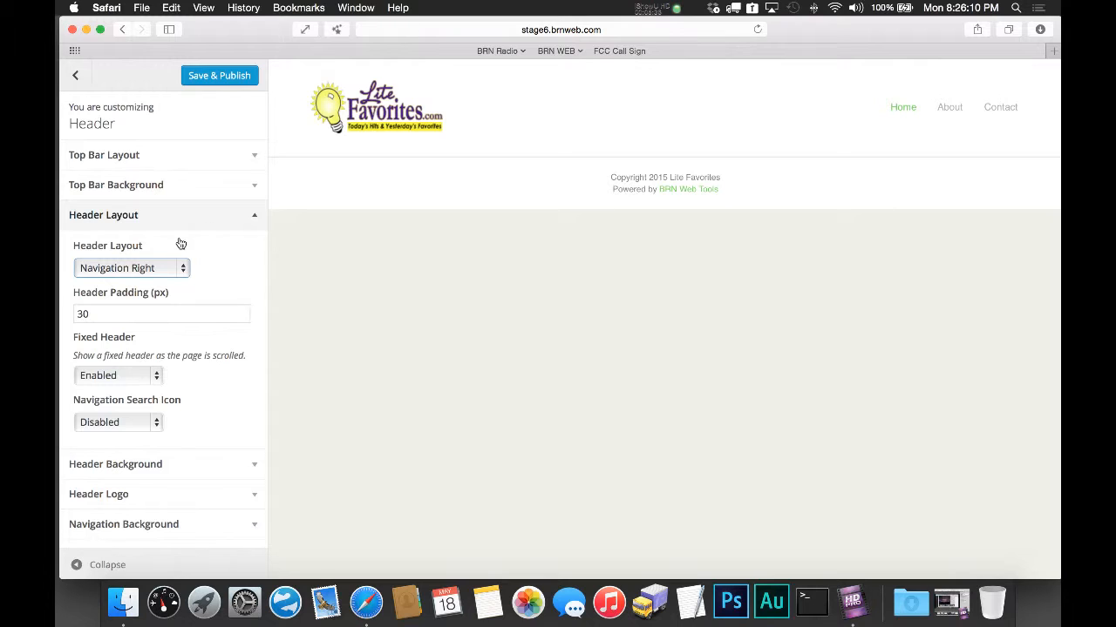
{"action": "left_click", "coordinate": [145, 270]}
{"action": "left_click", "coordinate": [147, 293]}
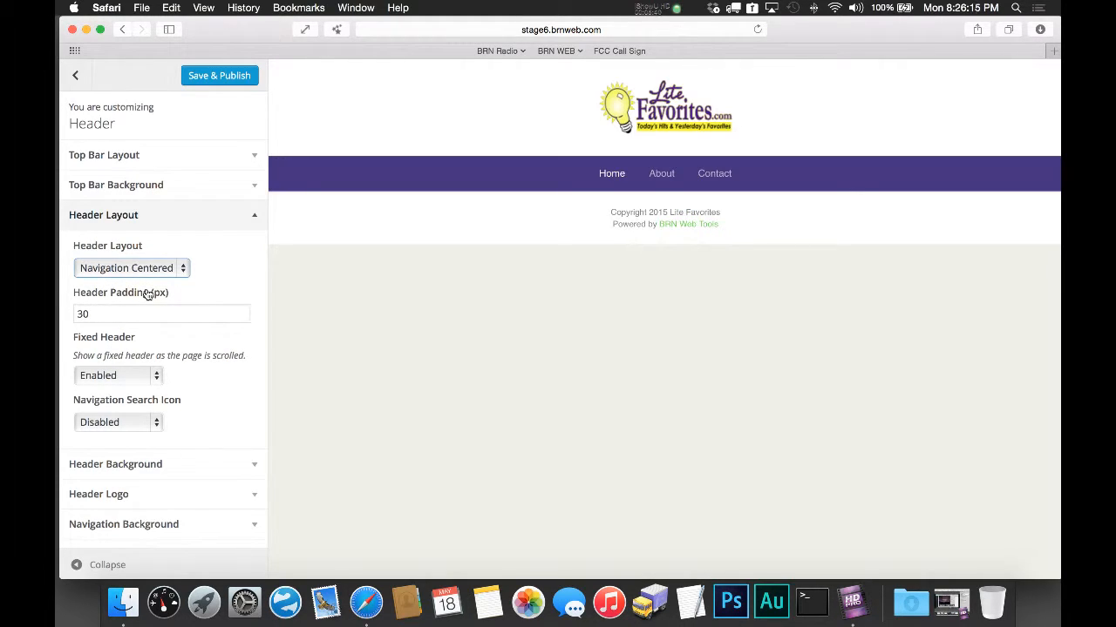
Step: Load gracewaydc.com in a new browser tab
{"action": "scroll", "coordinate": [186, 324], "scroll_direction": "down", "scroll_amount": 1}
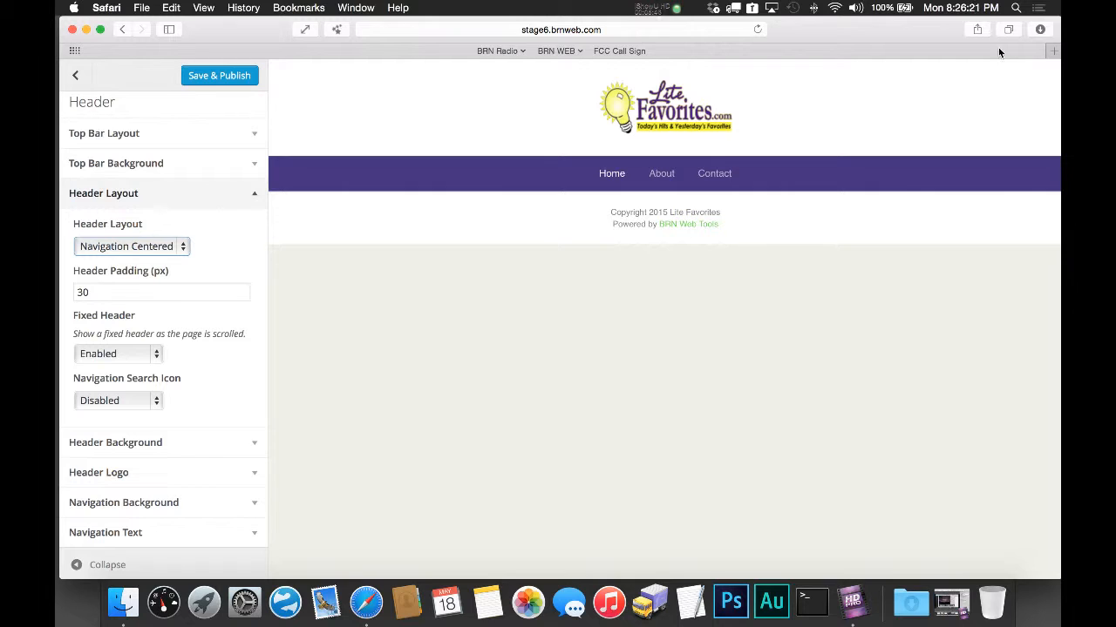
{"action": "left_click", "coordinate": [1056, 52]}
{"action": "type", "text": "gracewaydc.com"}
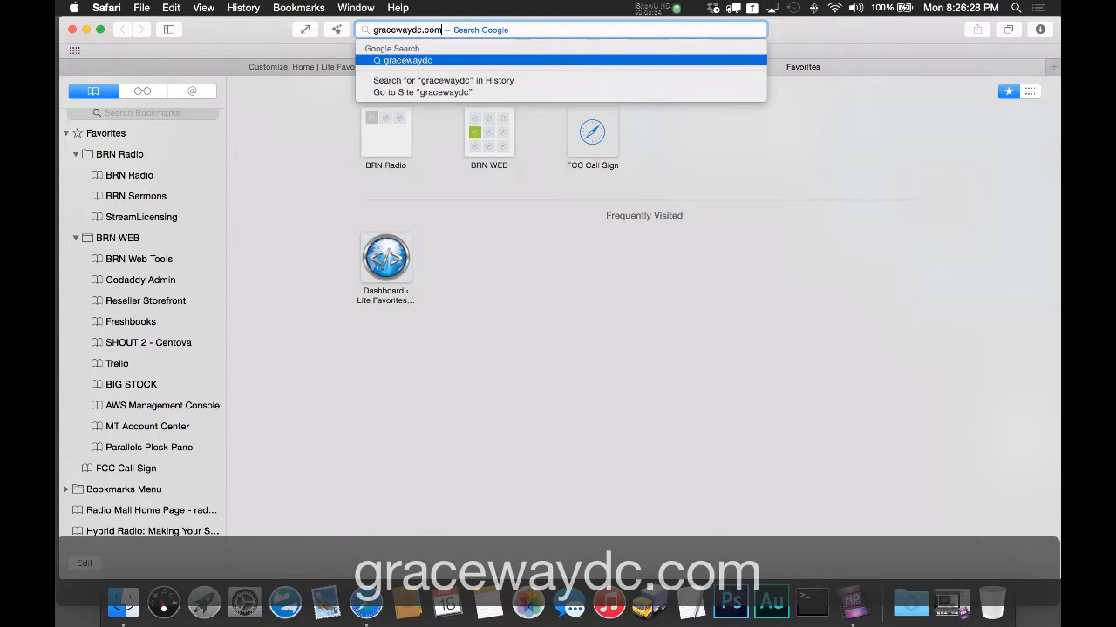
{"action": "key", "text": "Return"}
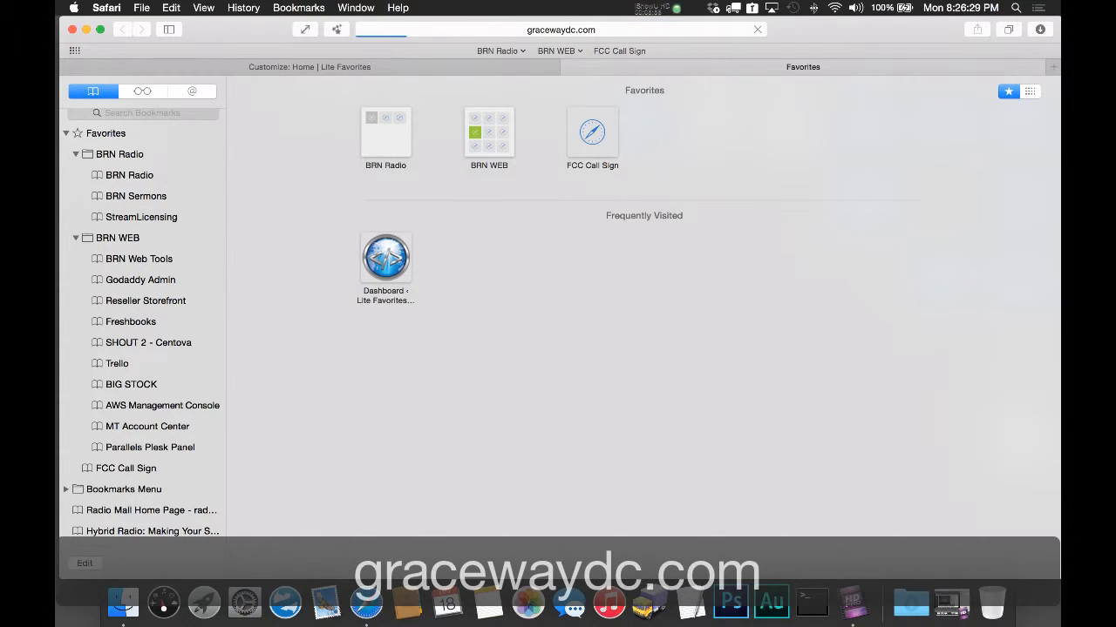
Step: Back in the Customizer tab, try enabling the navigation search icon and set it back to Disabled
{"action": "left_click", "coordinate": [502, 68]}
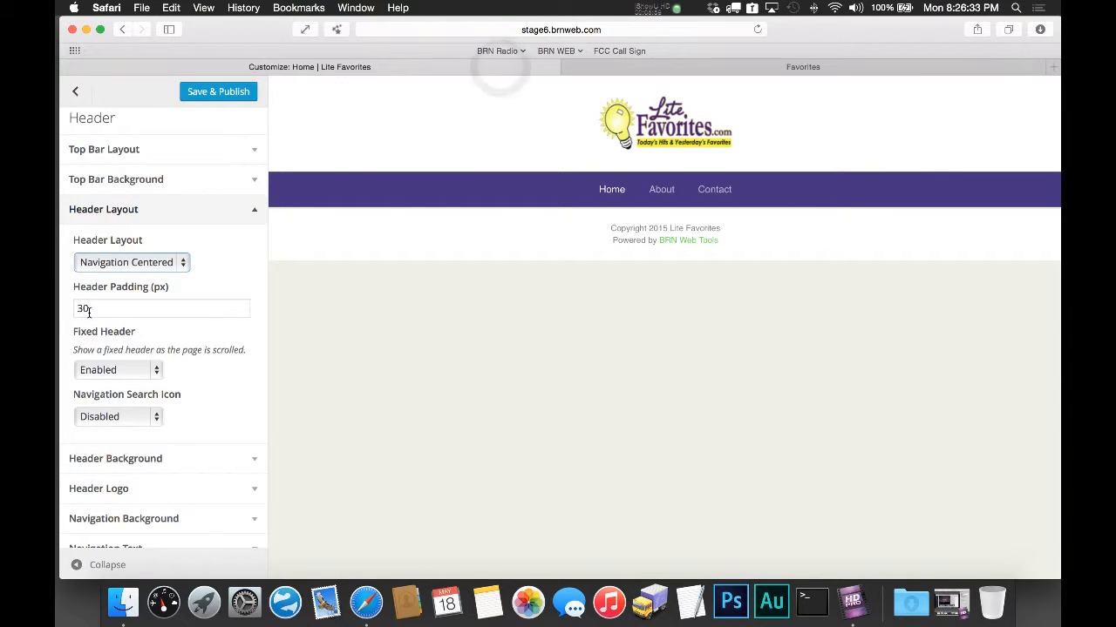
{"action": "scroll", "coordinate": [210, 447], "scroll_direction": "down", "scroll_amount": 1}
{"action": "left_click", "coordinate": [150, 399]}
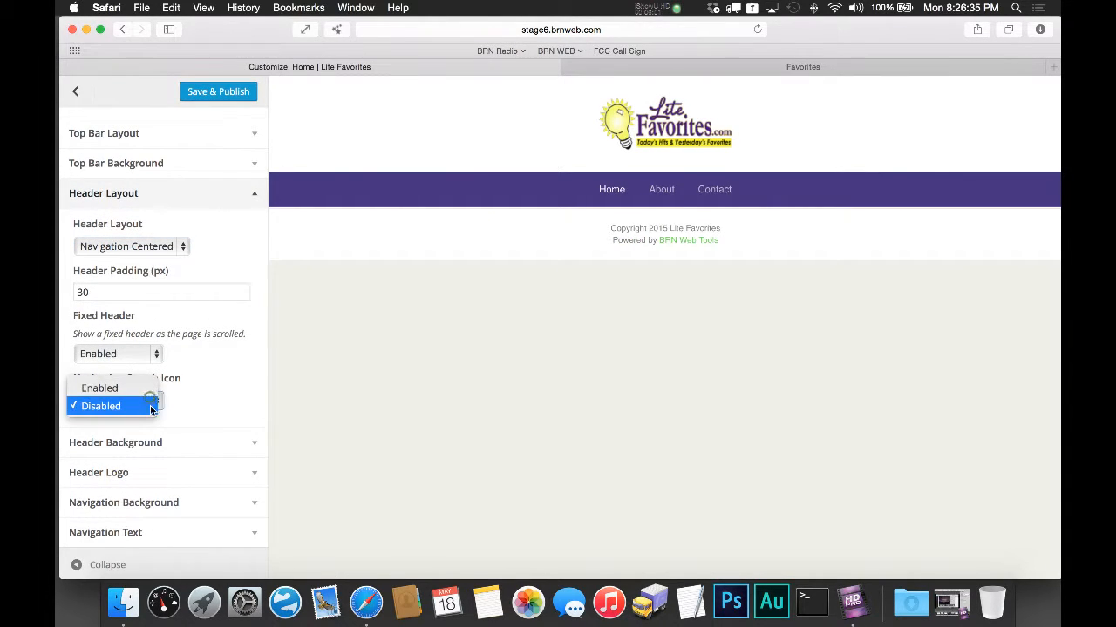
{"action": "left_click", "coordinate": [145, 390]}
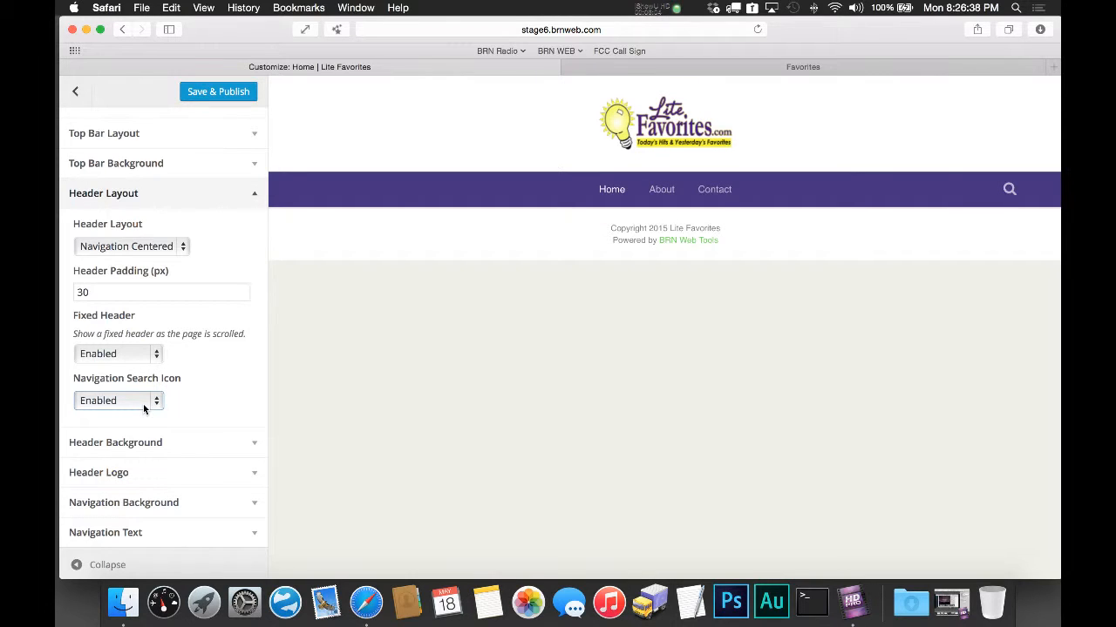
{"action": "left_click", "coordinate": [144, 405]}
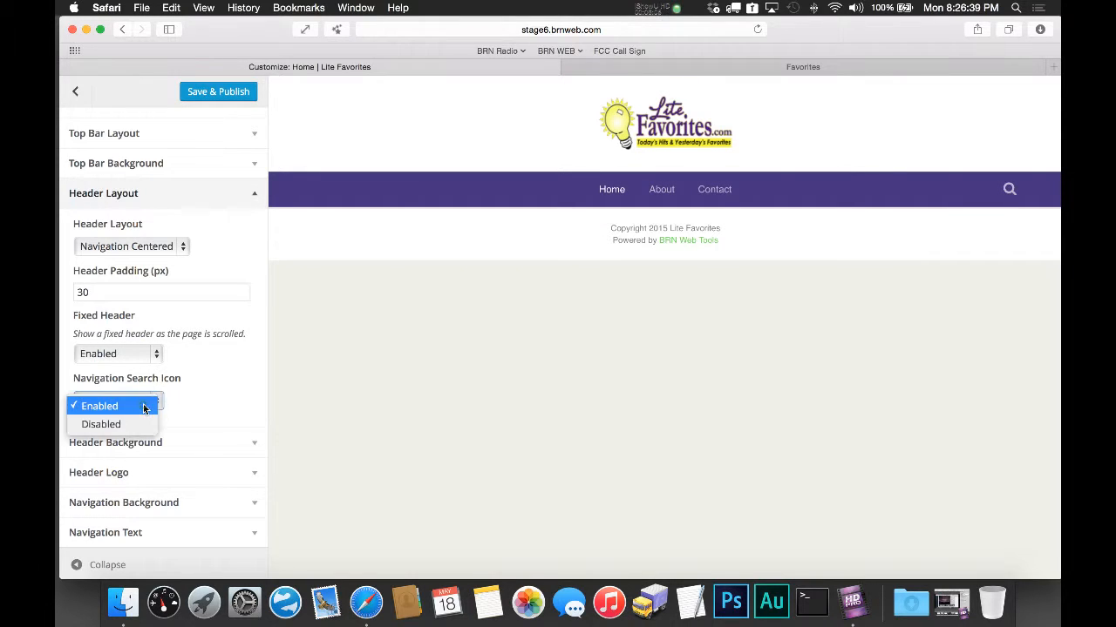
{"action": "left_click", "coordinate": [140, 405]}
{"action": "left_click", "coordinate": [137, 406]}
{"action": "left_click", "coordinate": [138, 423]}
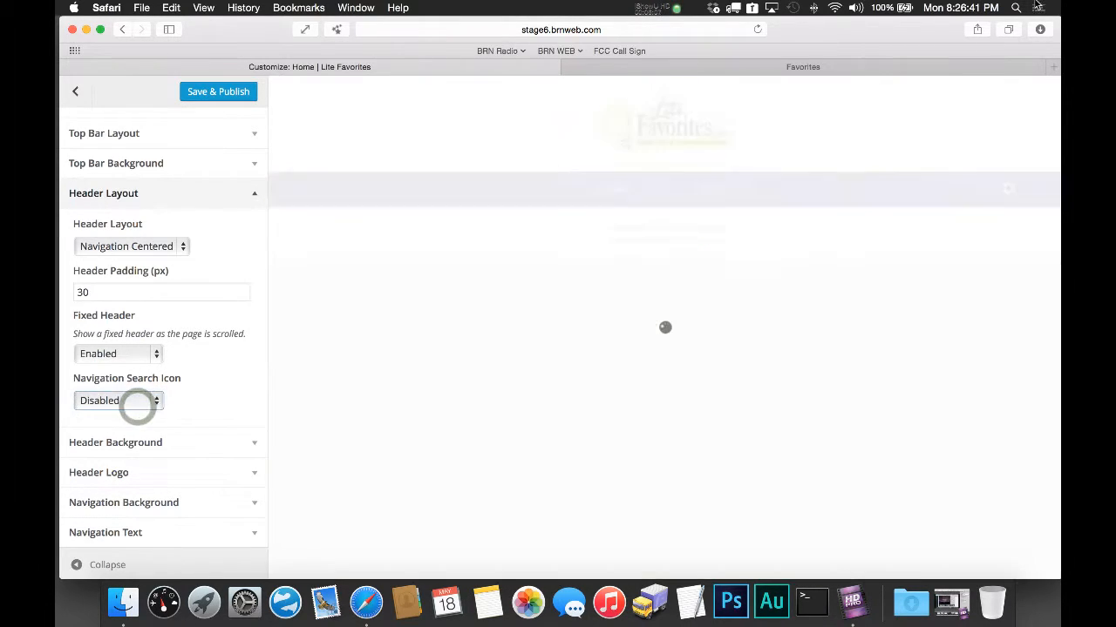
Step: Check whether gracewaydc.com has loaded and return to the Customizer tab
{"action": "left_click", "coordinate": [929, 68]}
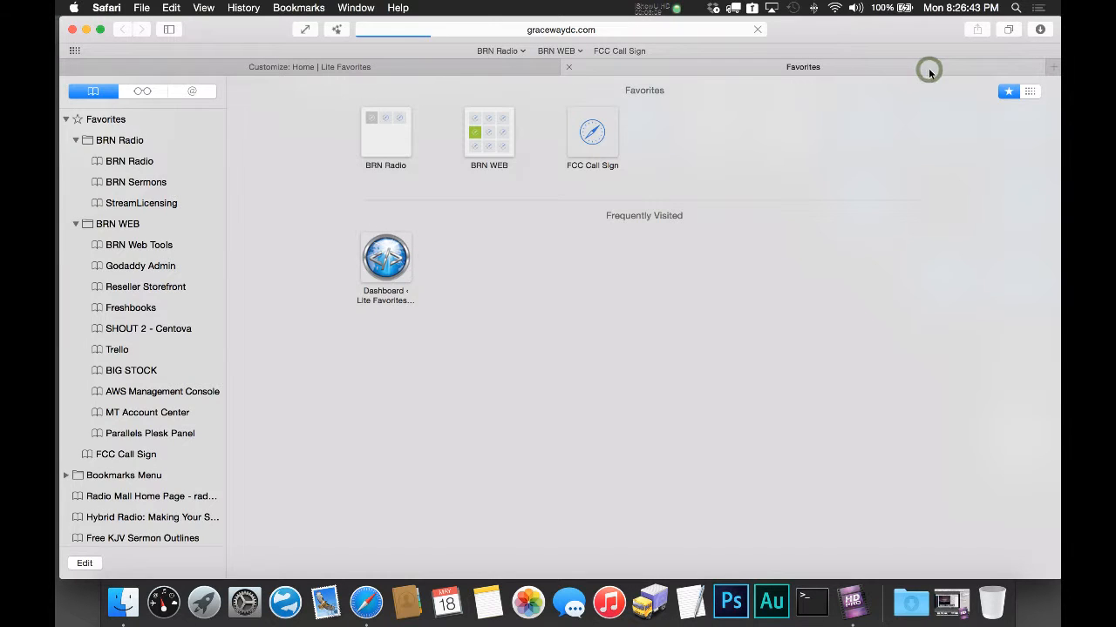
{"action": "left_click", "coordinate": [365, 67]}
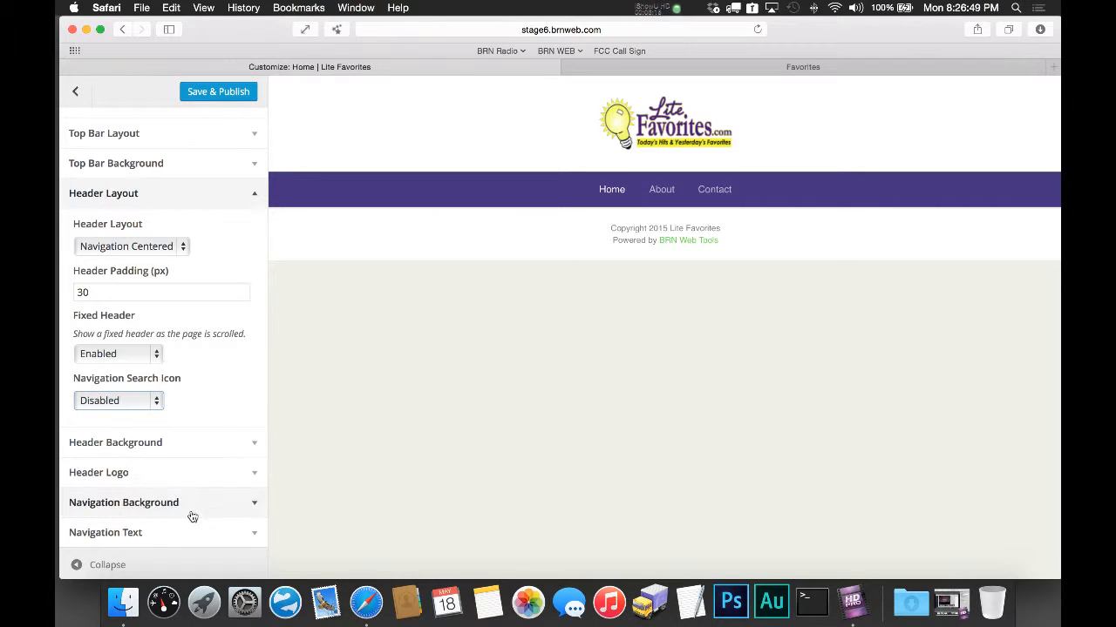
Step: Review the Header Background settings and the Header Logo settings, including the regular and retina logo images
{"action": "left_click", "coordinate": [164, 452]}
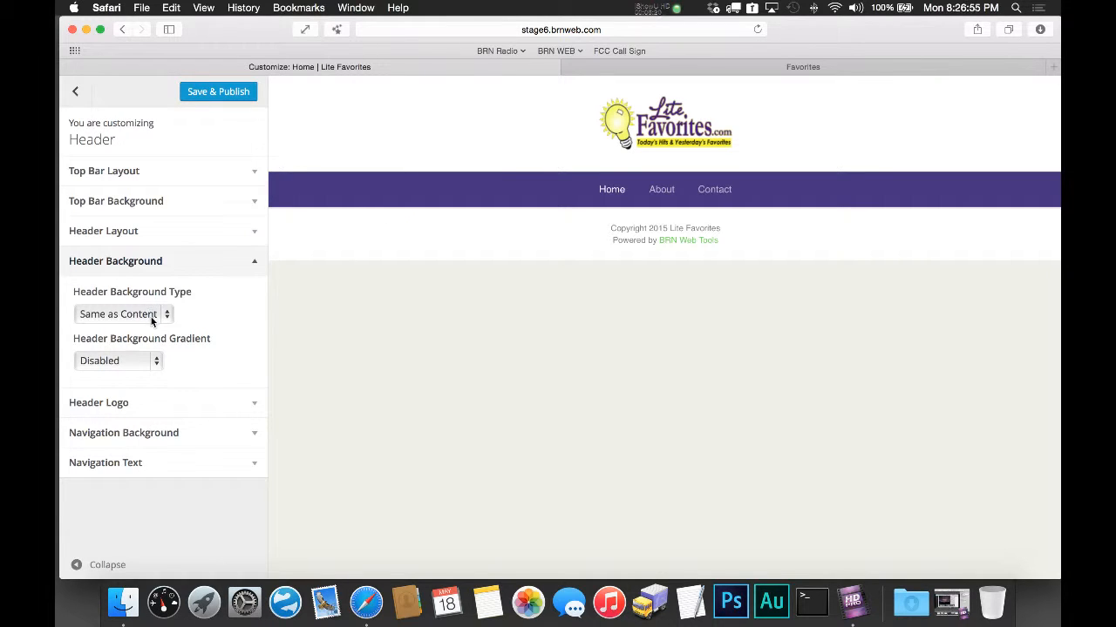
{"action": "left_click", "coordinate": [204, 401]}
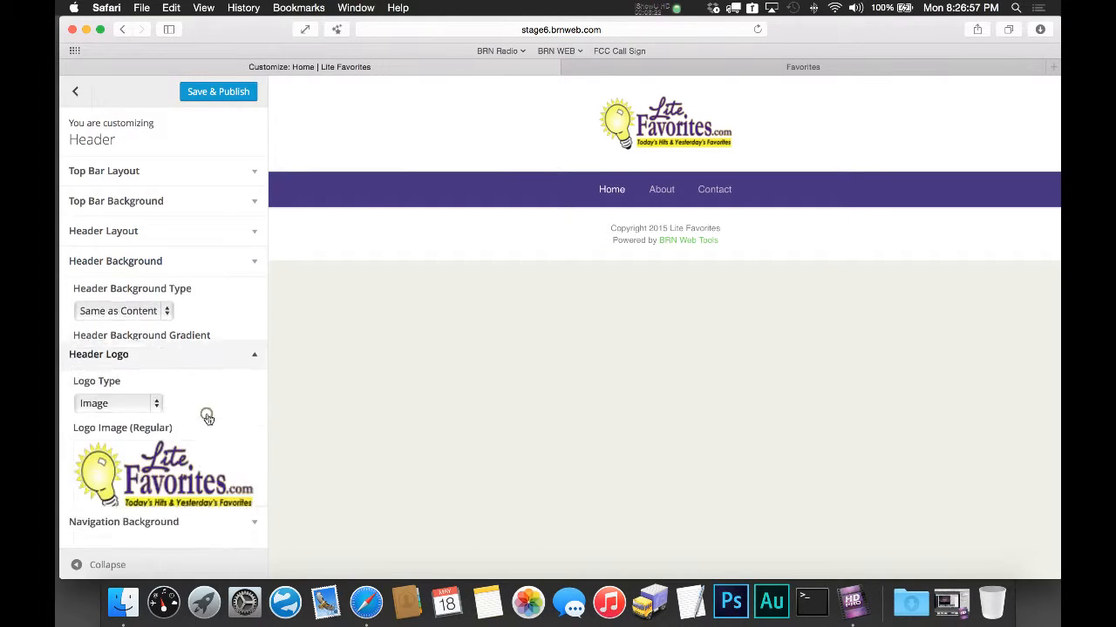
{"action": "scroll", "coordinate": [208, 420], "scroll_direction": "down", "scroll_amount": 2}
{"action": "scroll", "coordinate": [208, 419], "scroll_direction": "down", "scroll_amount": 2}
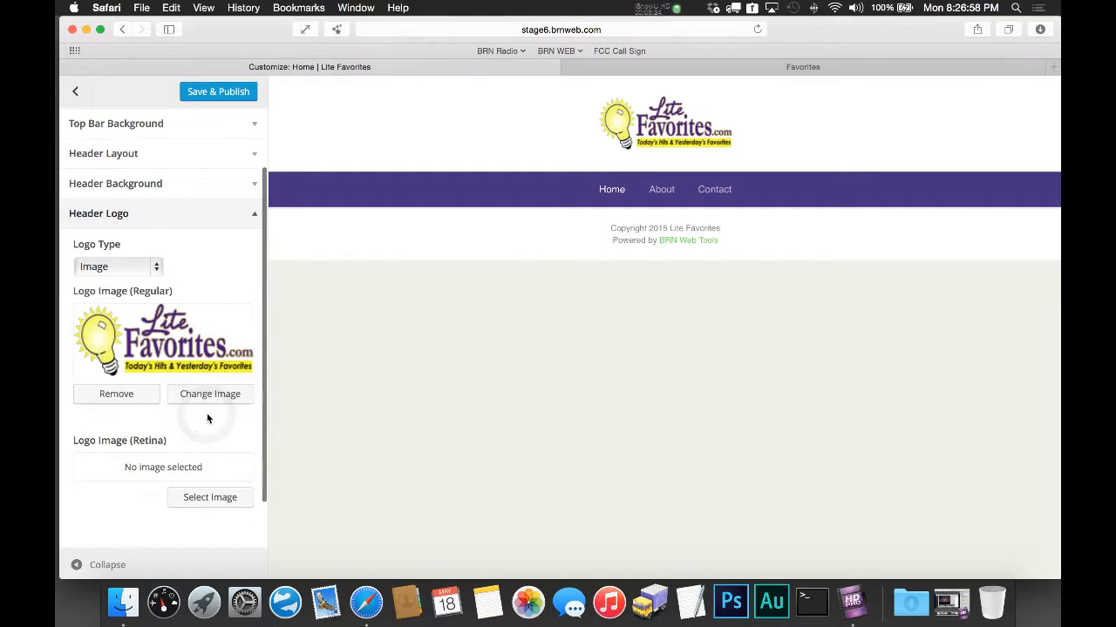
Step: Check the logo type choices and view the image picker for the regular logo, closing it without choosing a file
{"action": "left_click", "coordinate": [154, 261]}
{"action": "left_click", "coordinate": [131, 272]}
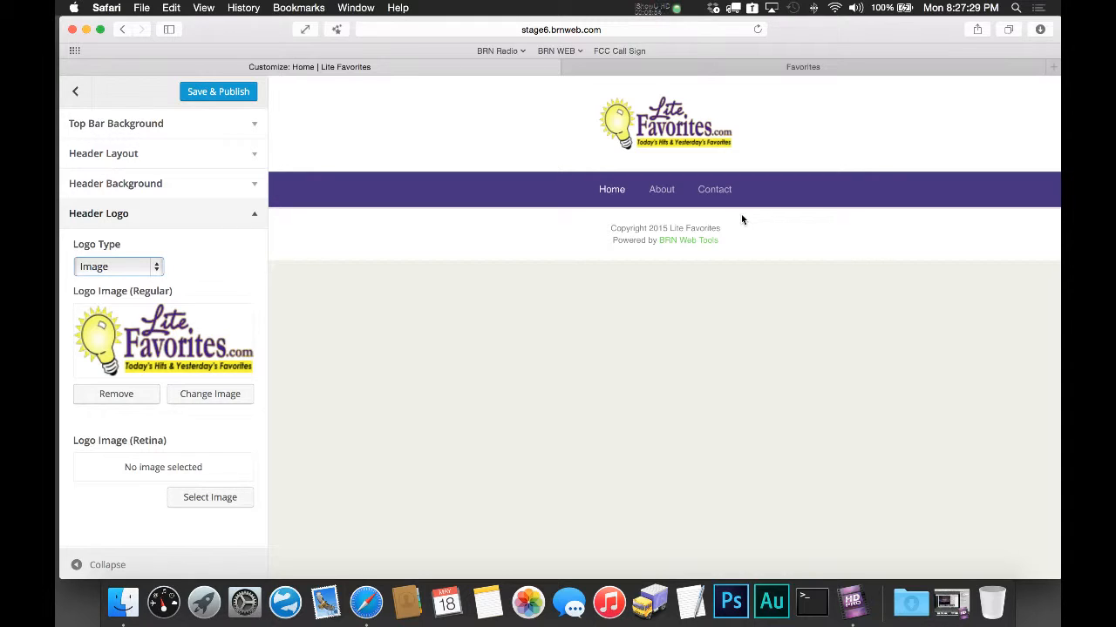
{"action": "left_click", "coordinate": [219, 402]}
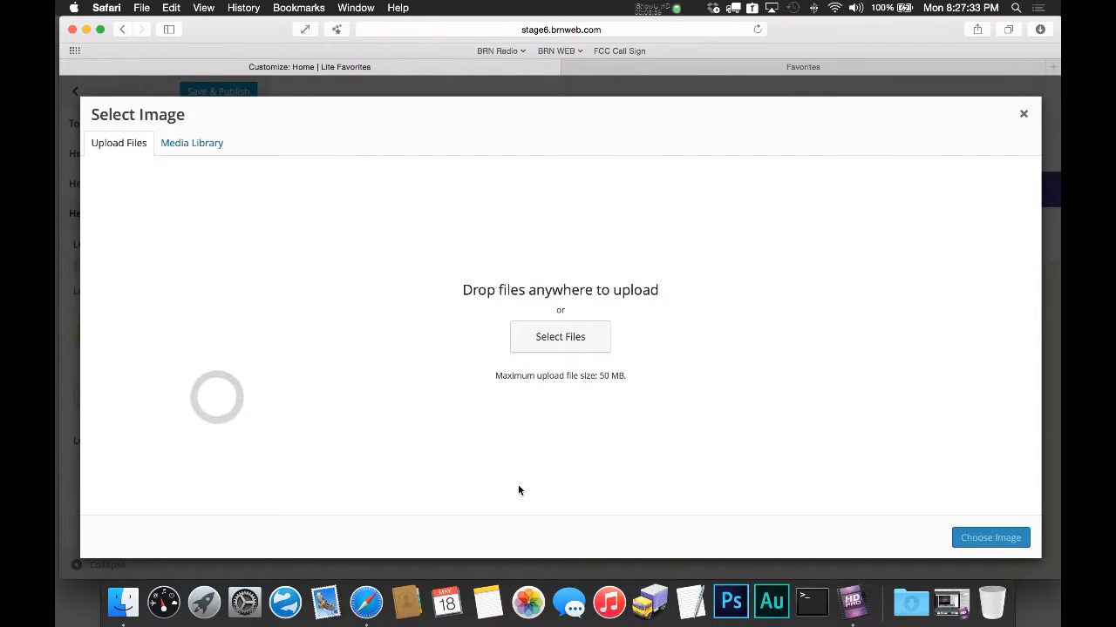
{"action": "left_click", "coordinate": [1024, 116]}
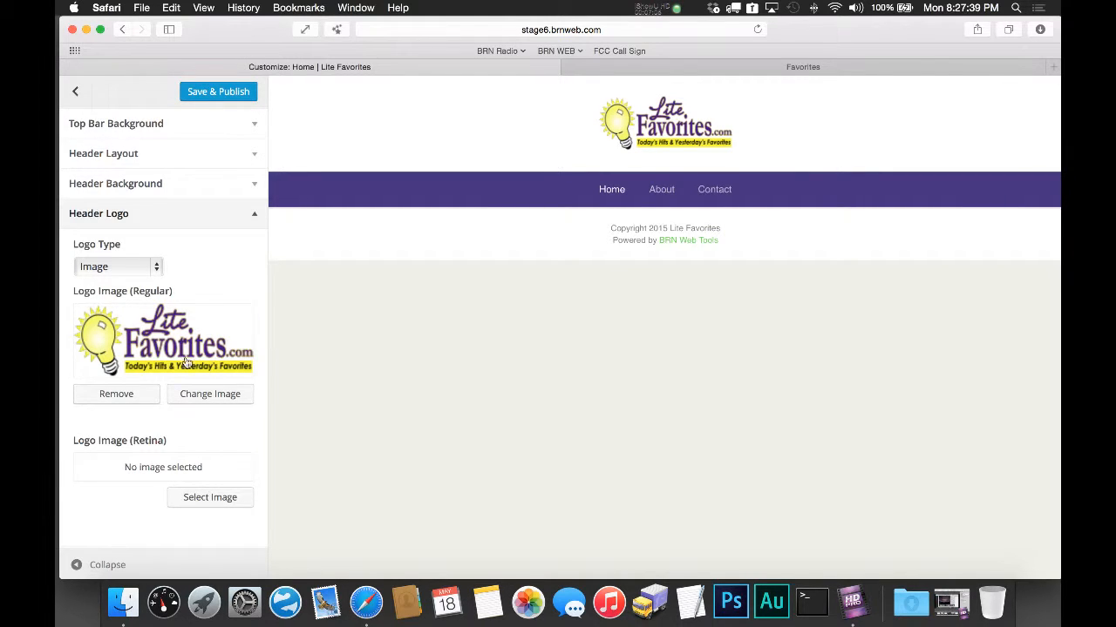
Step: Examine the Navigation Background settings, including the background type choices and the color picker
{"action": "scroll", "coordinate": [214, 364], "scroll_direction": "down", "scroll_amount": 2}
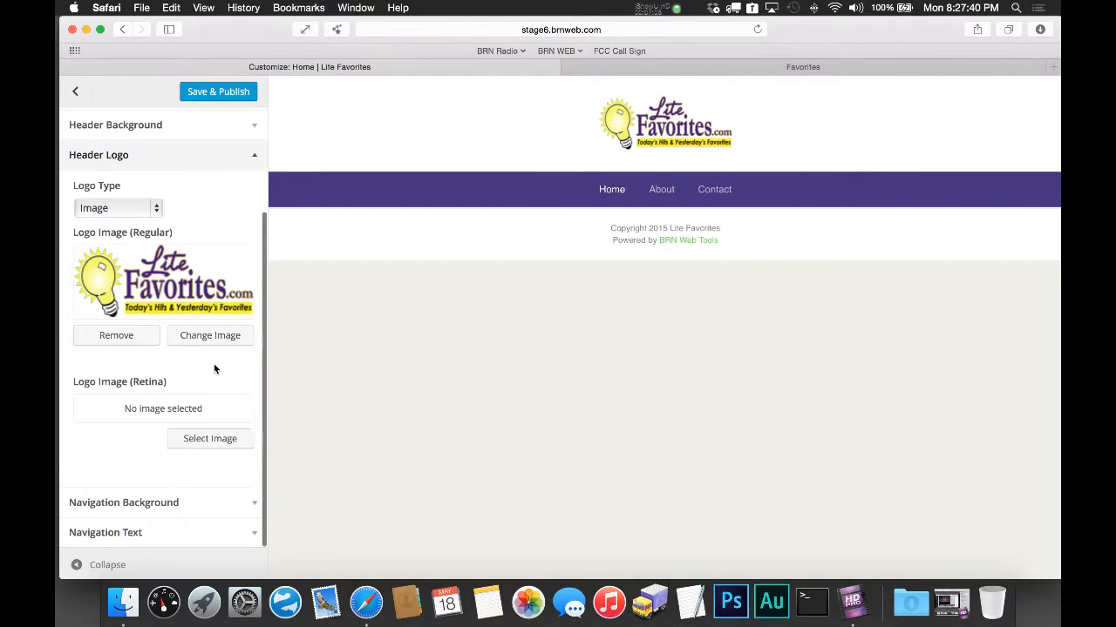
{"action": "left_click", "coordinate": [145, 501]}
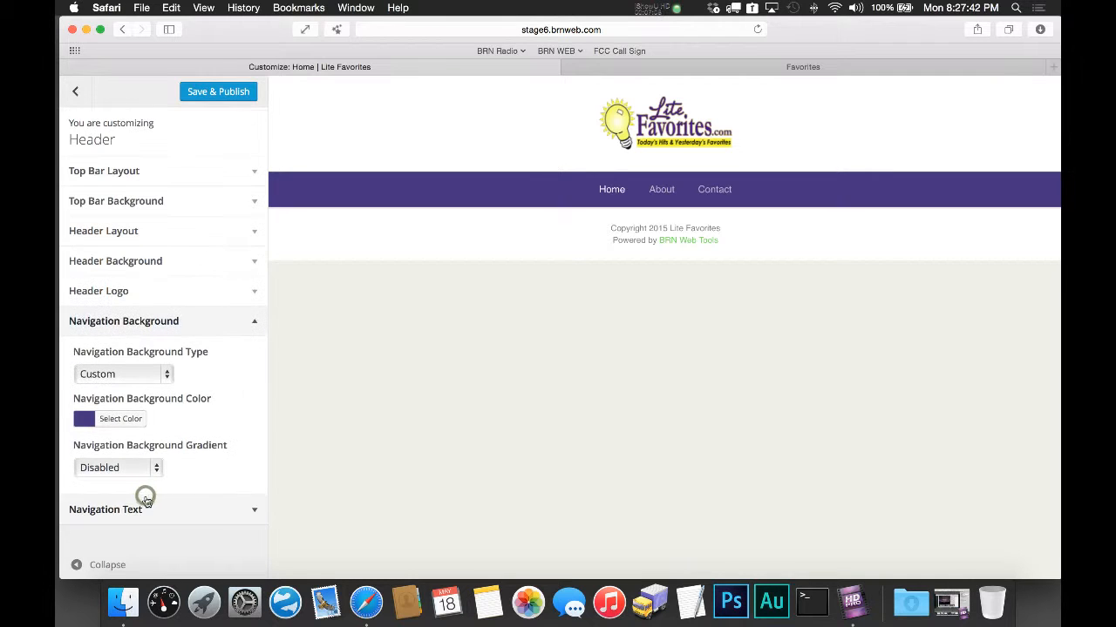
{"action": "left_click", "coordinate": [134, 375]}
{"action": "left_click", "coordinate": [132, 376]}
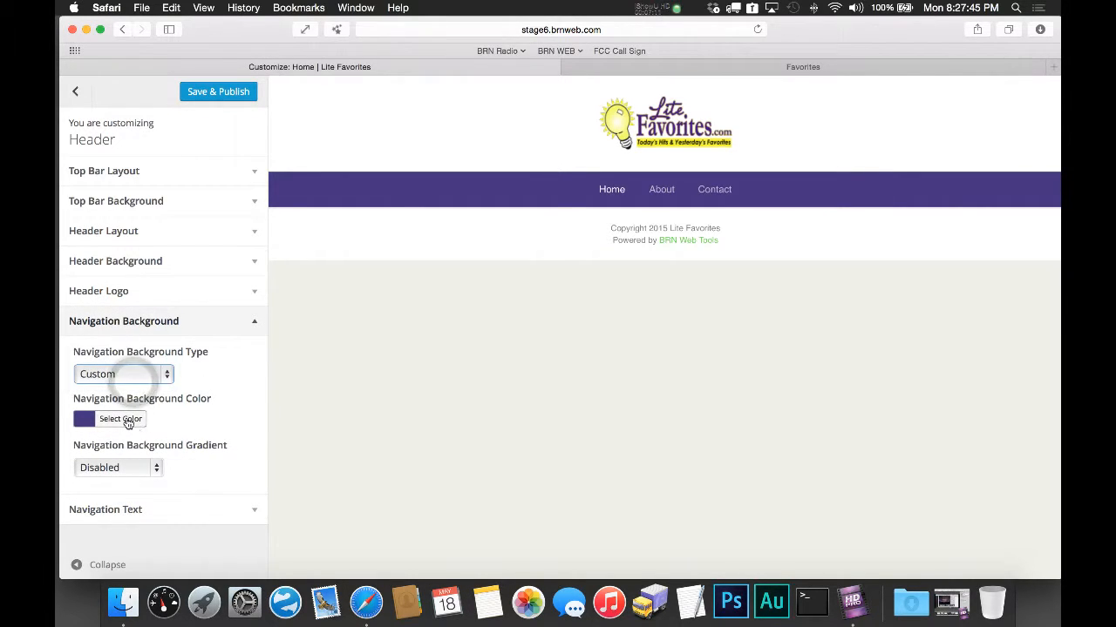
{"action": "left_click", "coordinate": [128, 422]}
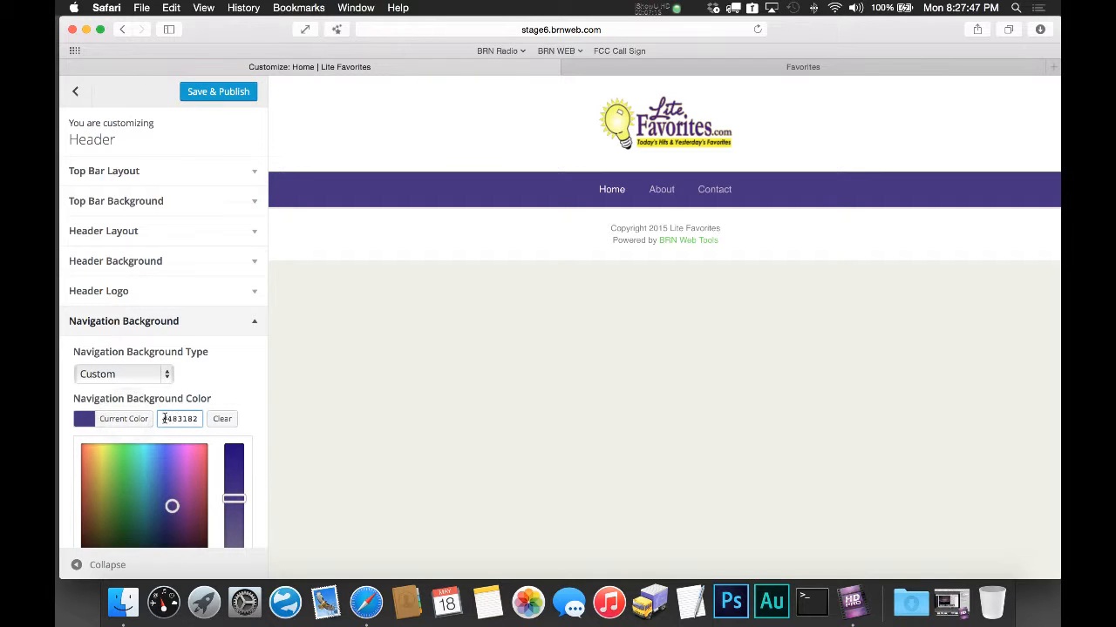
{"action": "left_click", "coordinate": [228, 392]}
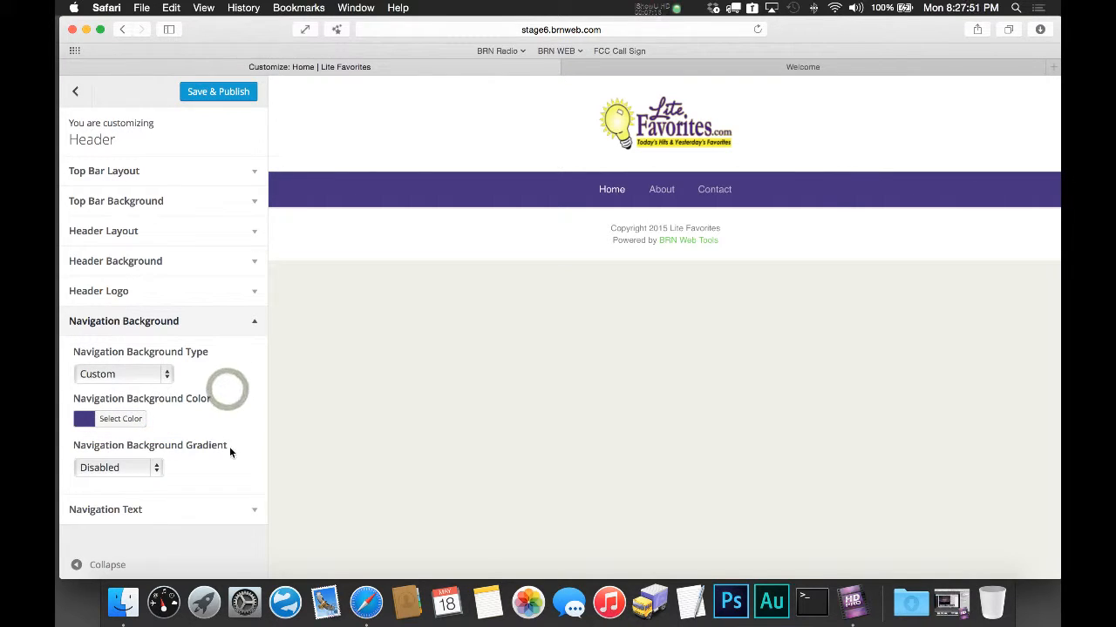
Step: Try enabling the navigation background gradient and set it back to Disabled
{"action": "left_click", "coordinate": [145, 468]}
{"action": "left_click", "coordinate": [145, 492]}
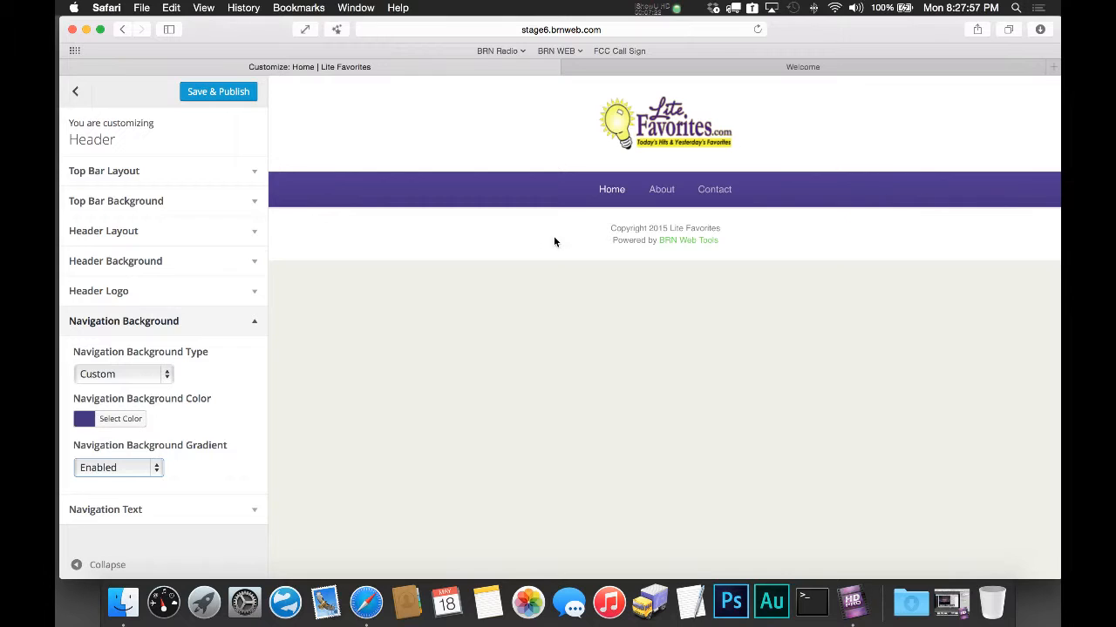
{"action": "left_click", "coordinate": [122, 464]}
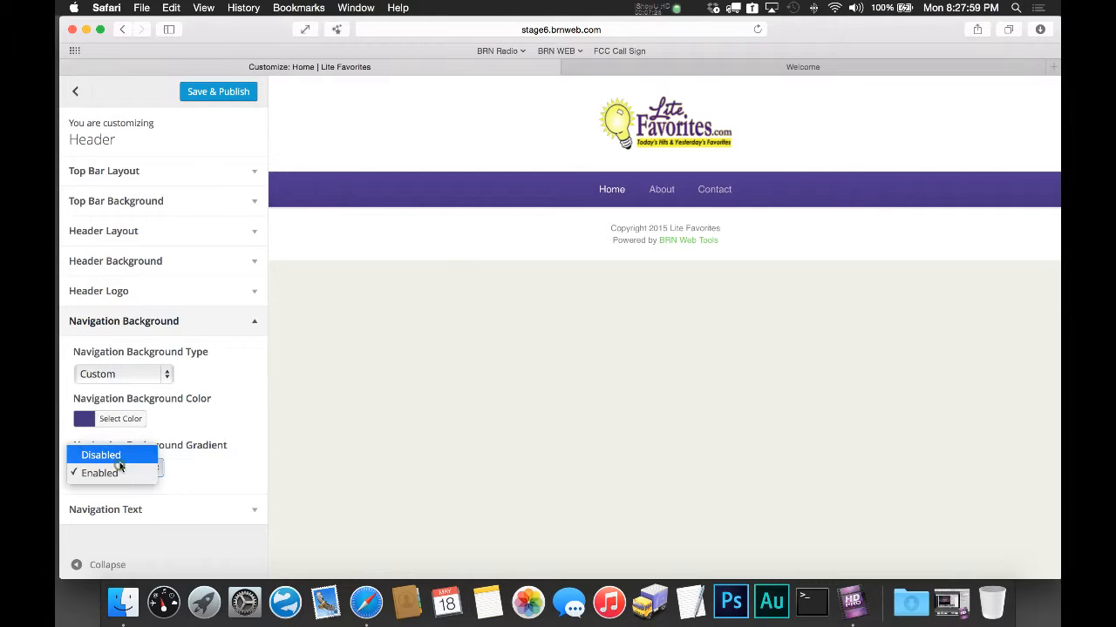
{"action": "left_click", "coordinate": [119, 457]}
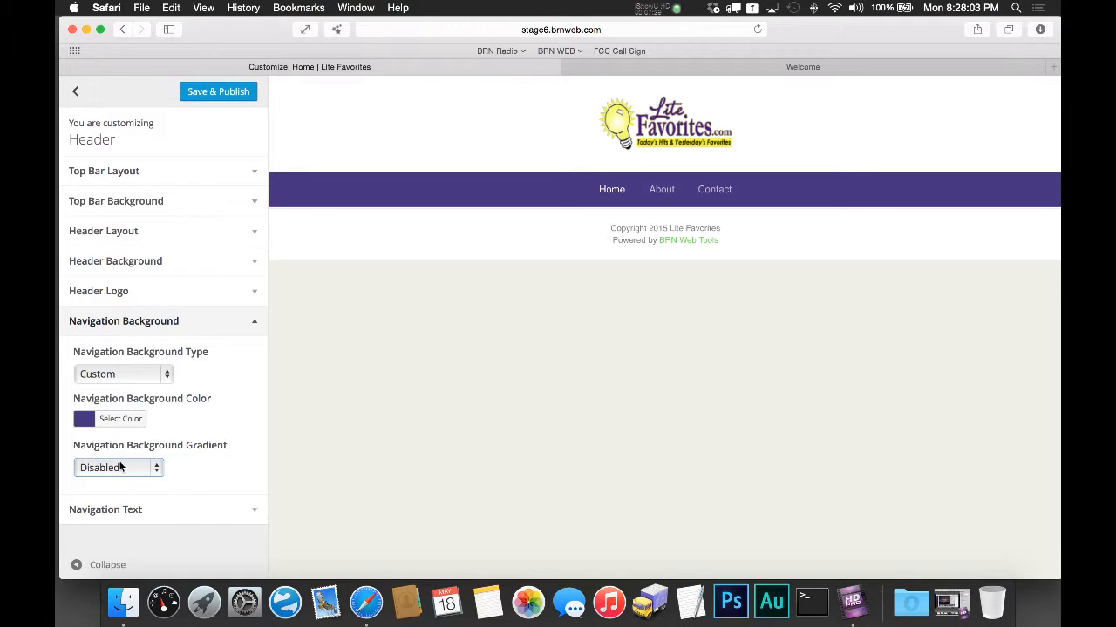
Step: Set the navigation text type to Custom and check the font weight choices
{"action": "left_click", "coordinate": [197, 514]}
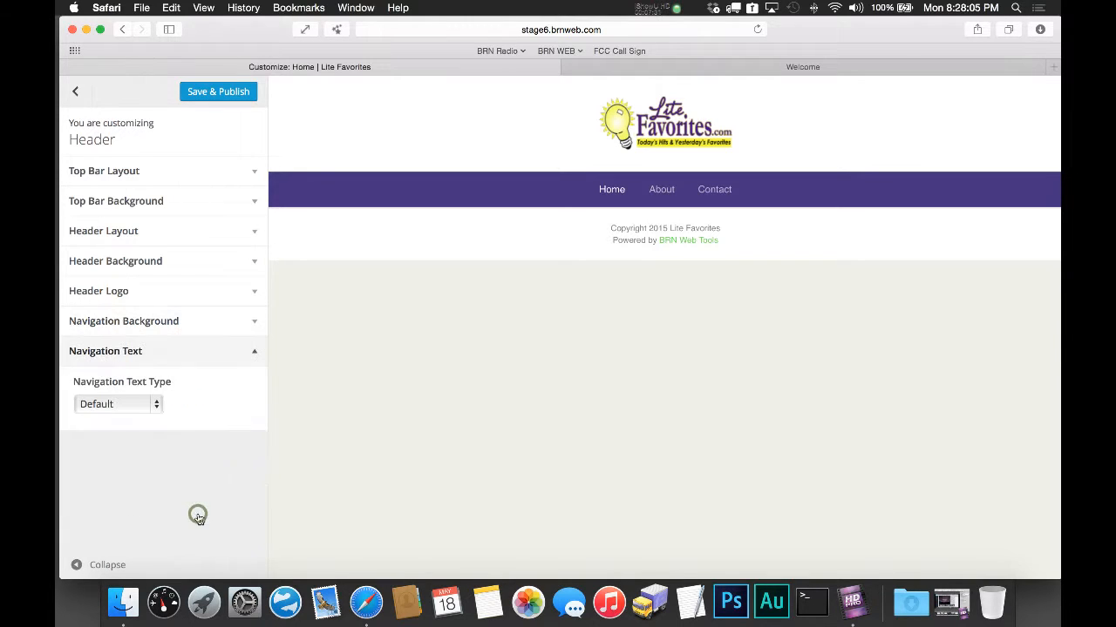
{"action": "left_click", "coordinate": [139, 403]}
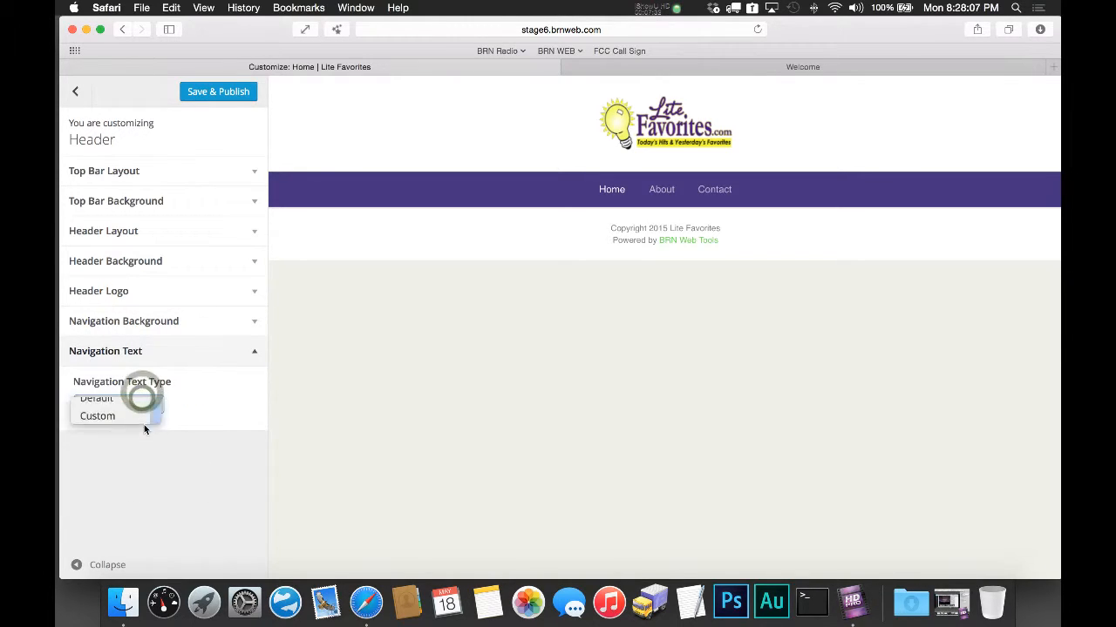
{"action": "left_click", "coordinate": [144, 424]}
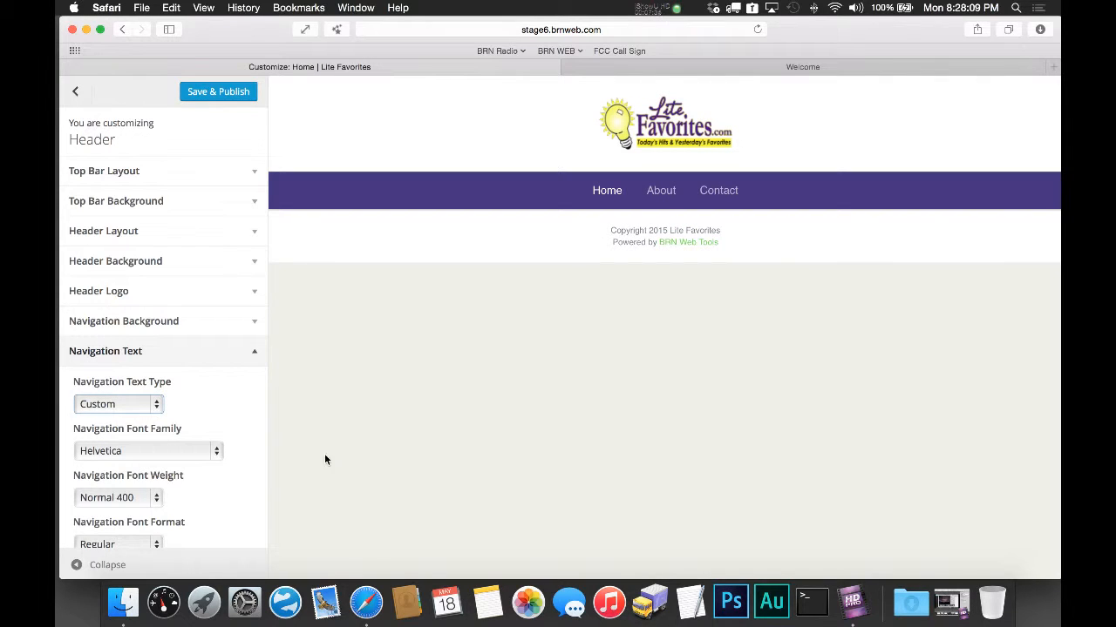
{"action": "scroll", "coordinate": [253, 376], "scroll_direction": "down", "scroll_amount": 2}
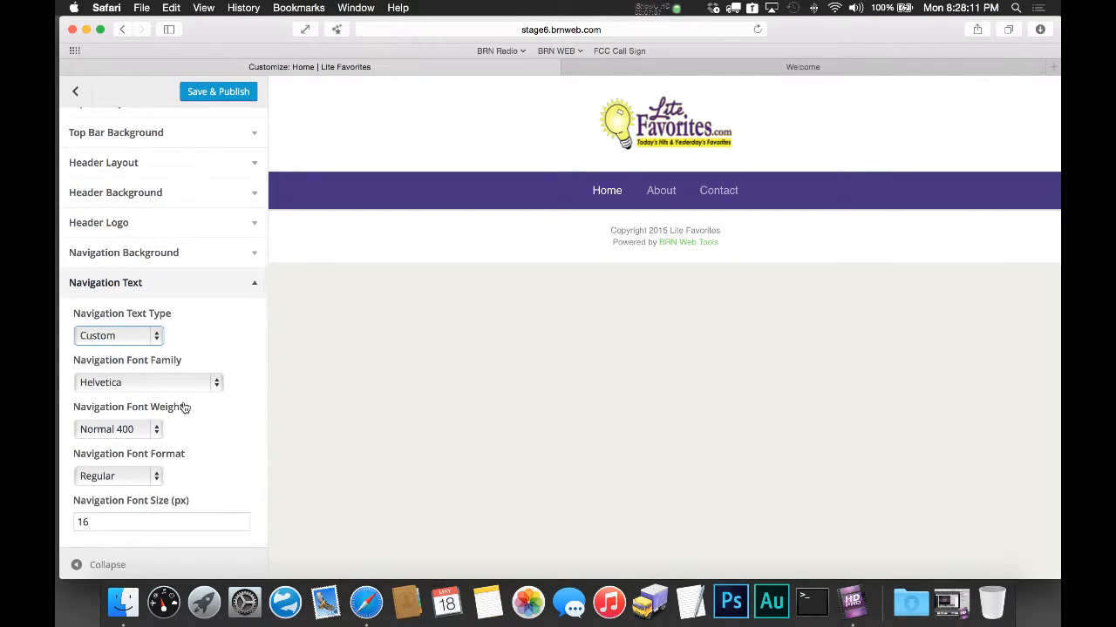
{"action": "left_click", "coordinate": [142, 425]}
{"action": "left_click", "coordinate": [212, 427]}
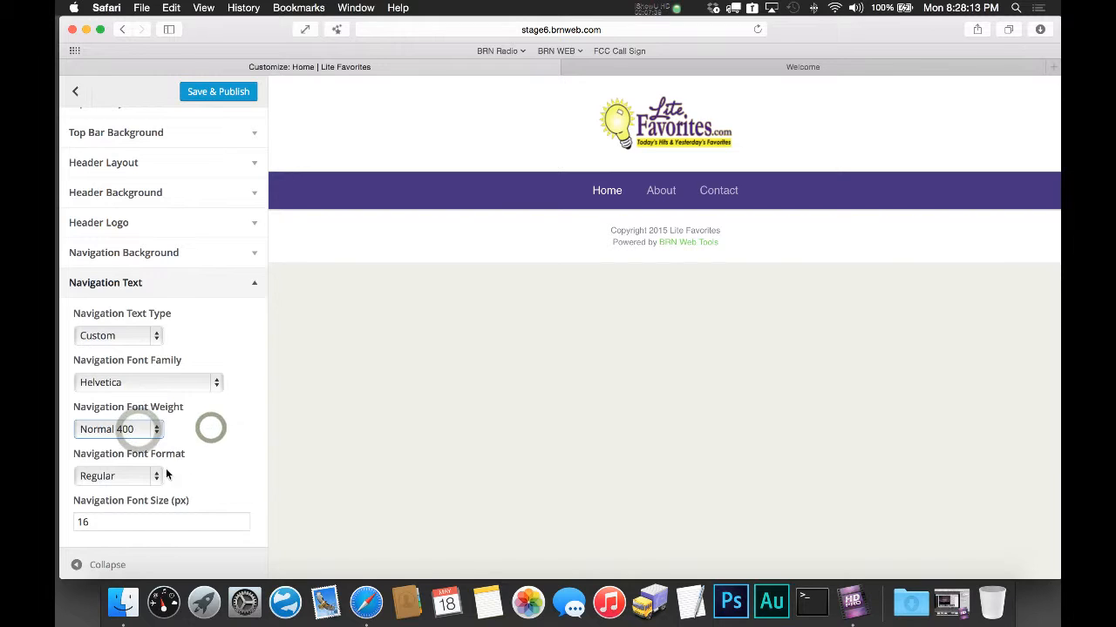
Step: Preview the Uppercase navigation font format, restore Regular, and check the font size field
{"action": "left_click", "coordinate": [151, 475]}
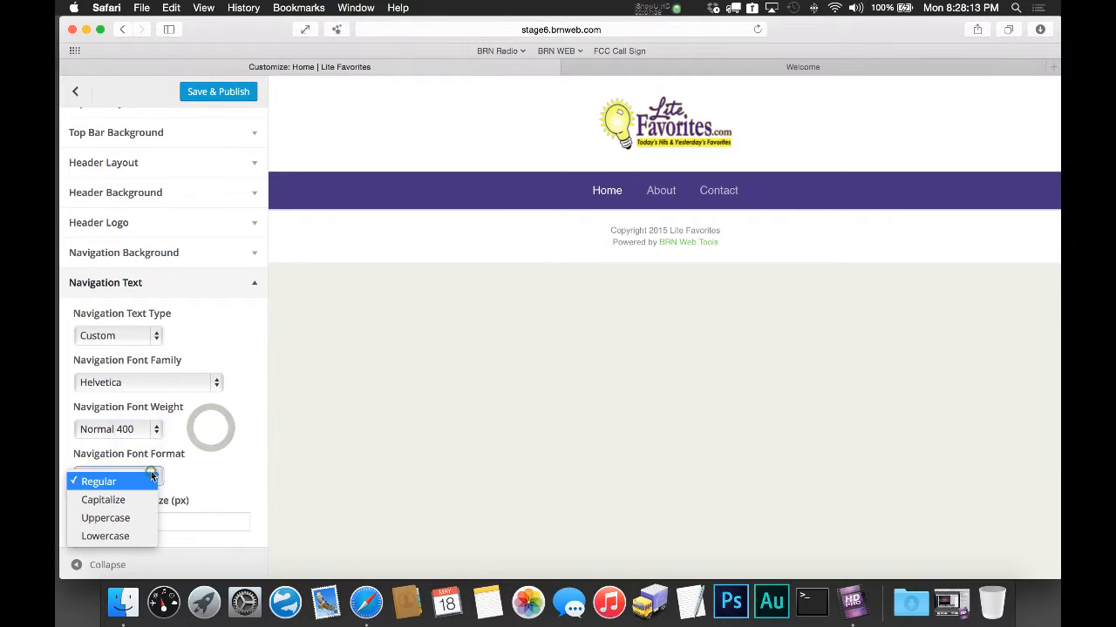
{"action": "left_click", "coordinate": [148, 523]}
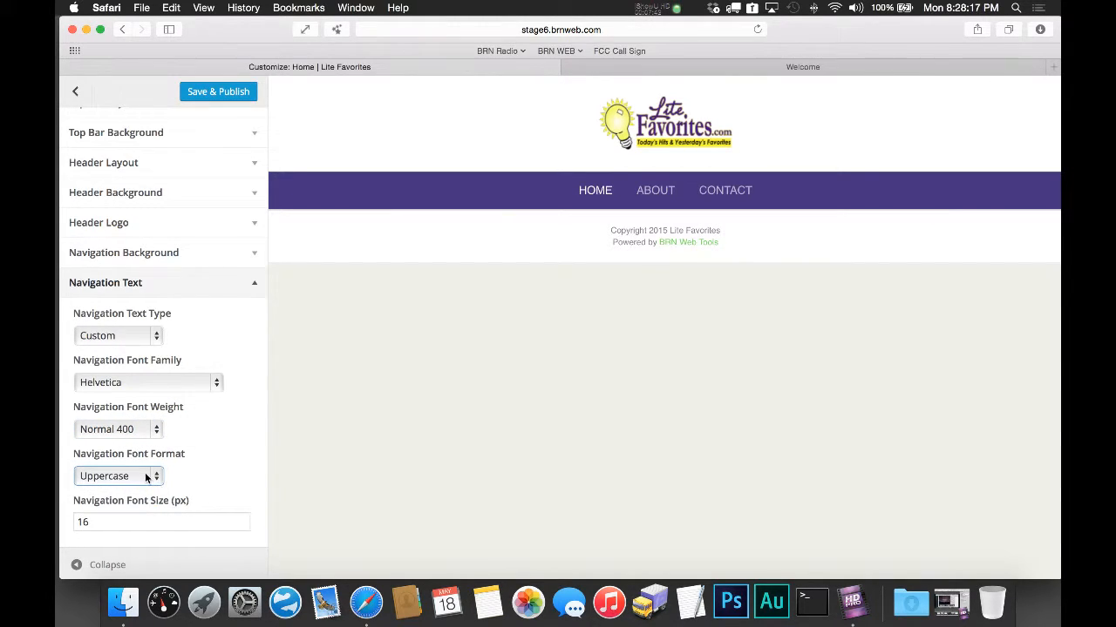
{"action": "left_click", "coordinate": [144, 472]}
{"action": "left_click", "coordinate": [148, 441]}
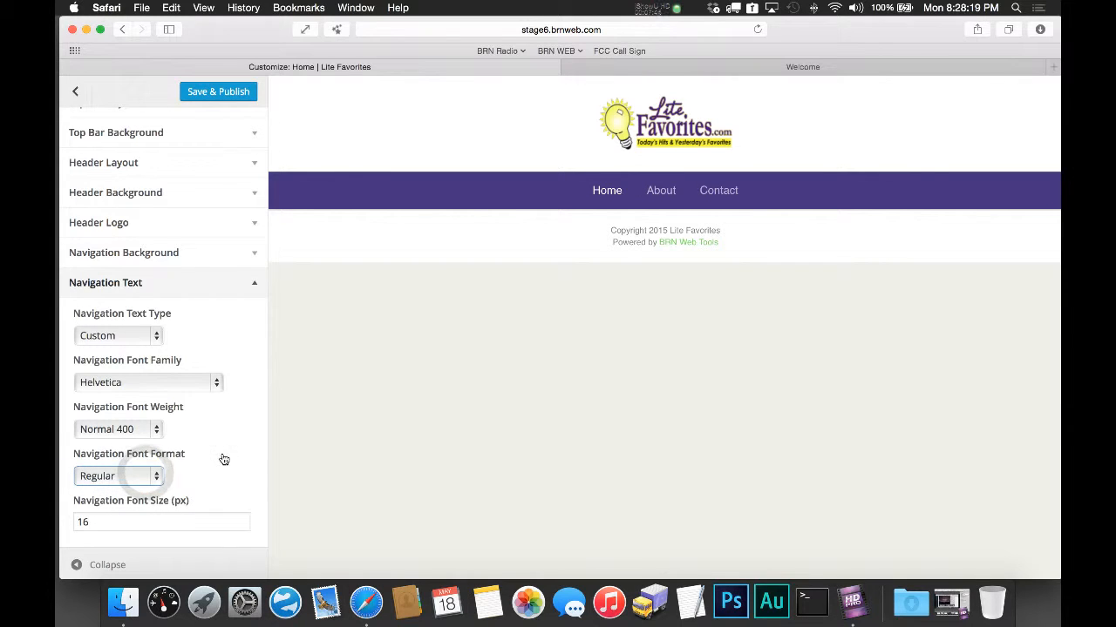
{"action": "double_click", "coordinate": [170, 522]}
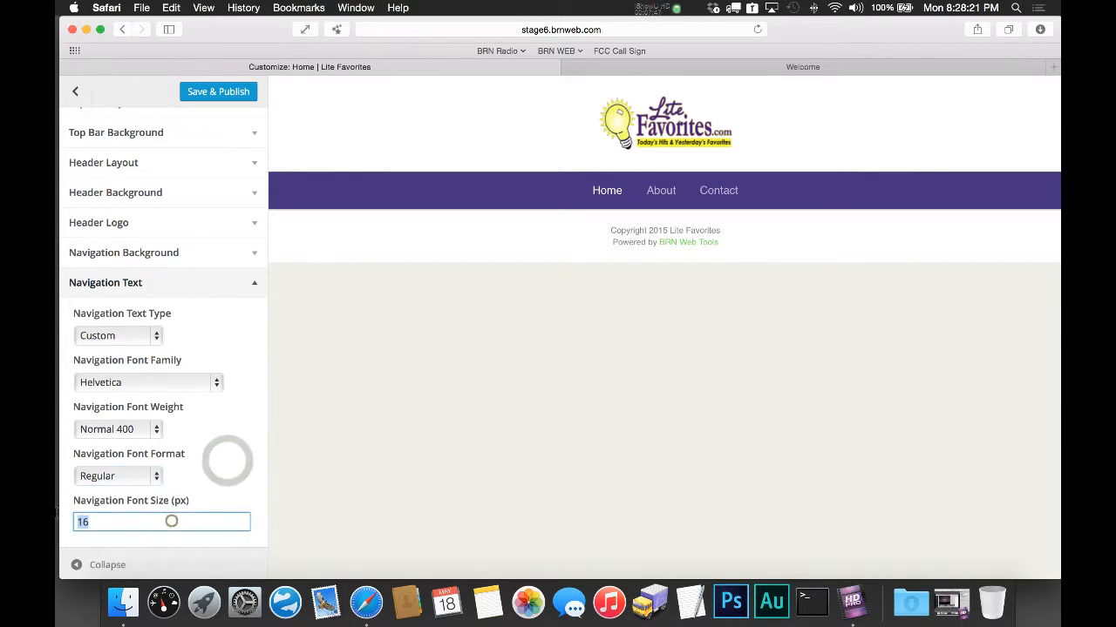
{"action": "left_click", "coordinate": [244, 480]}
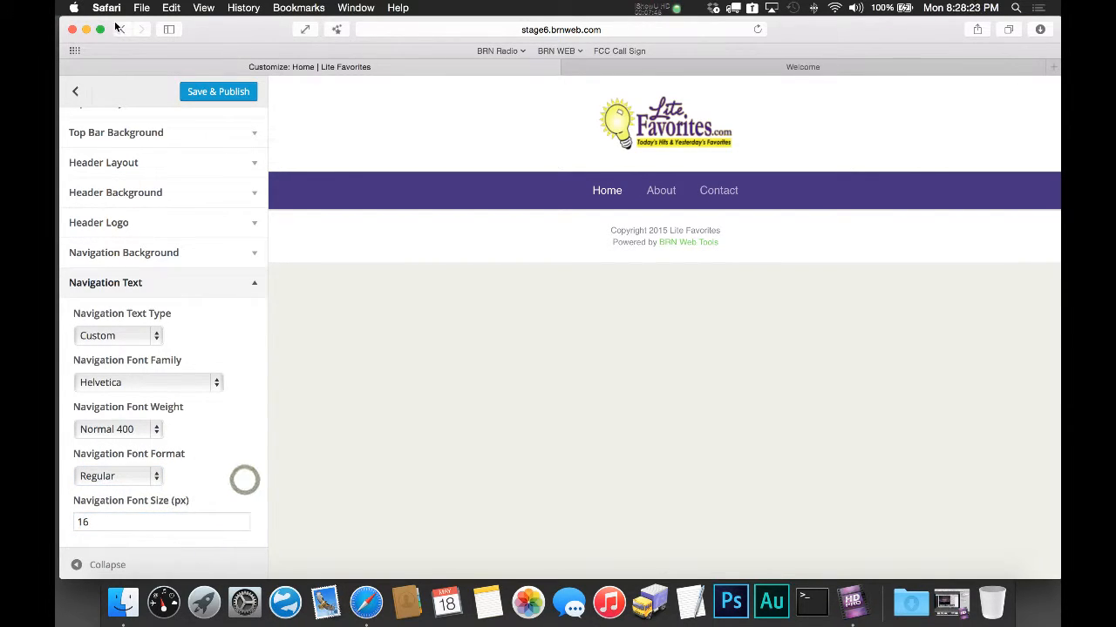
Step: Review the Content section's background, Blog Layout, WooCommerce Layout and Lightbox settings
{"action": "left_click", "coordinate": [76, 90]}
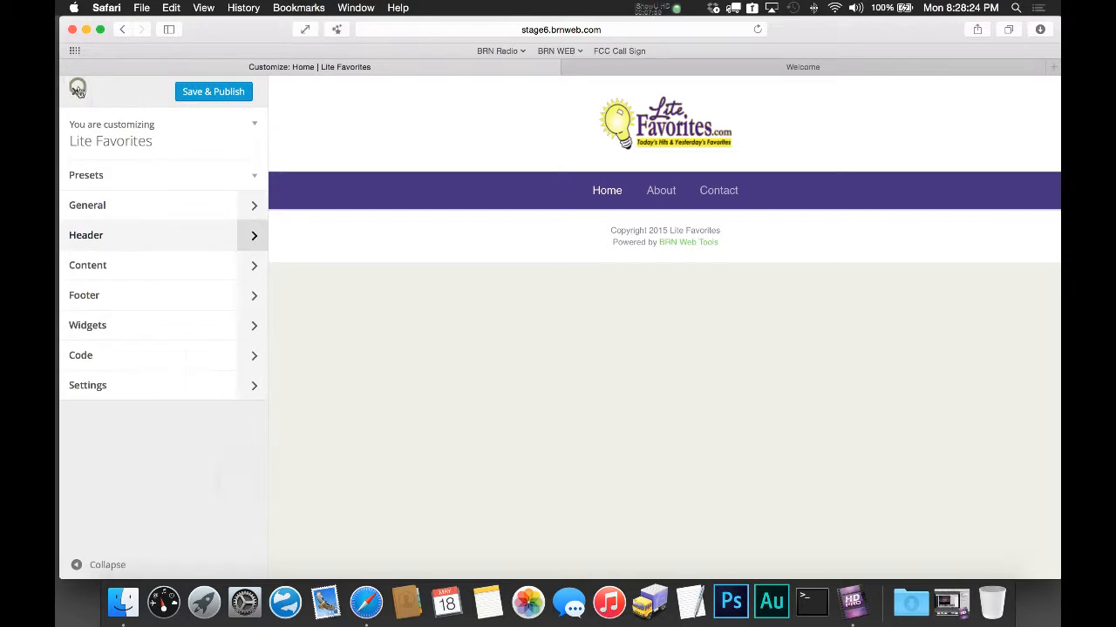
{"action": "left_click", "coordinate": [109, 272]}
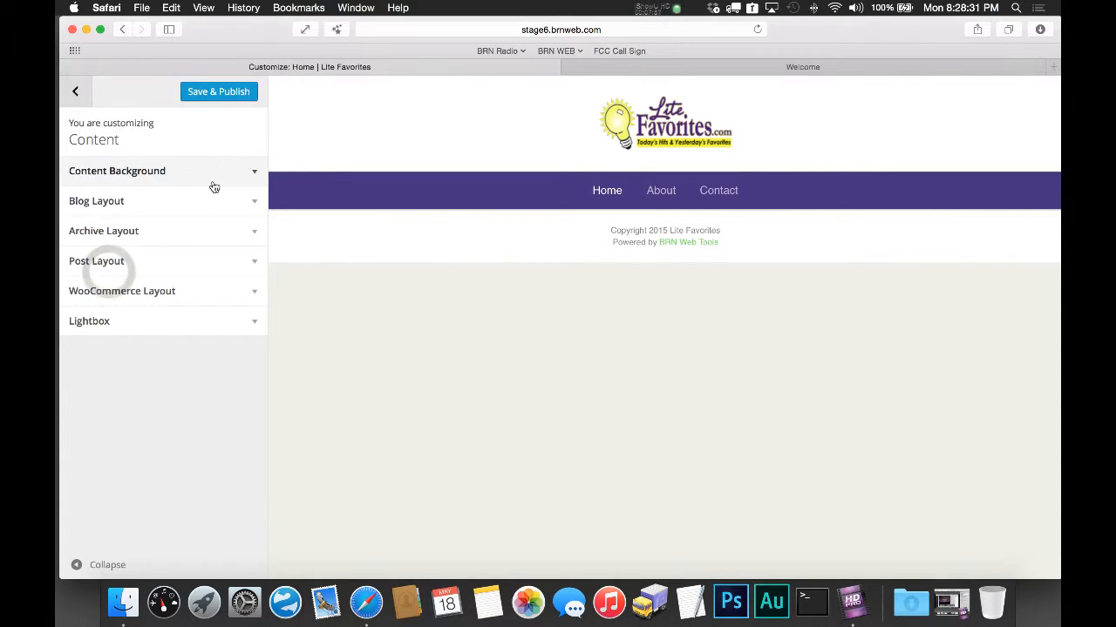
{"action": "left_click", "coordinate": [210, 173]}
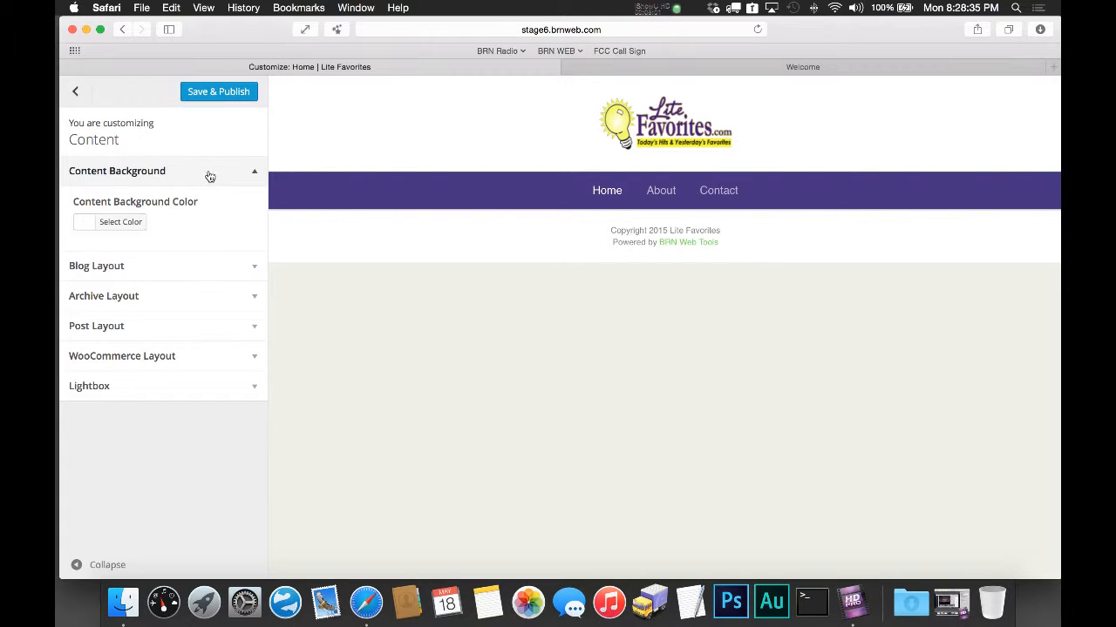
{"action": "left_click", "coordinate": [184, 274]}
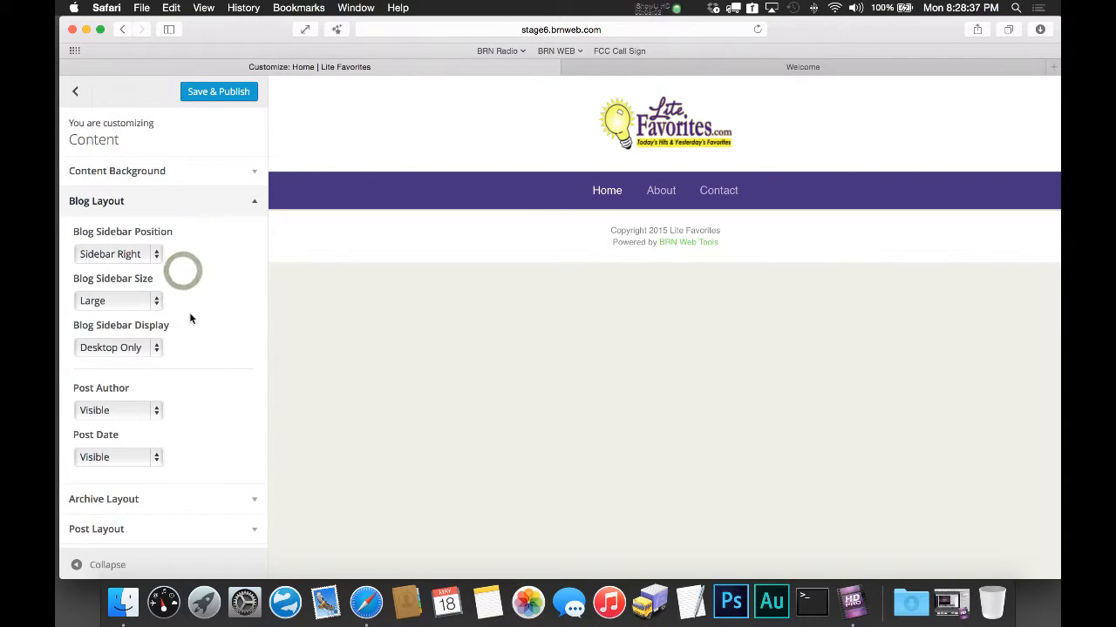
{"action": "scroll", "coordinate": [189, 312], "scroll_direction": "down", "scroll_amount": 2}
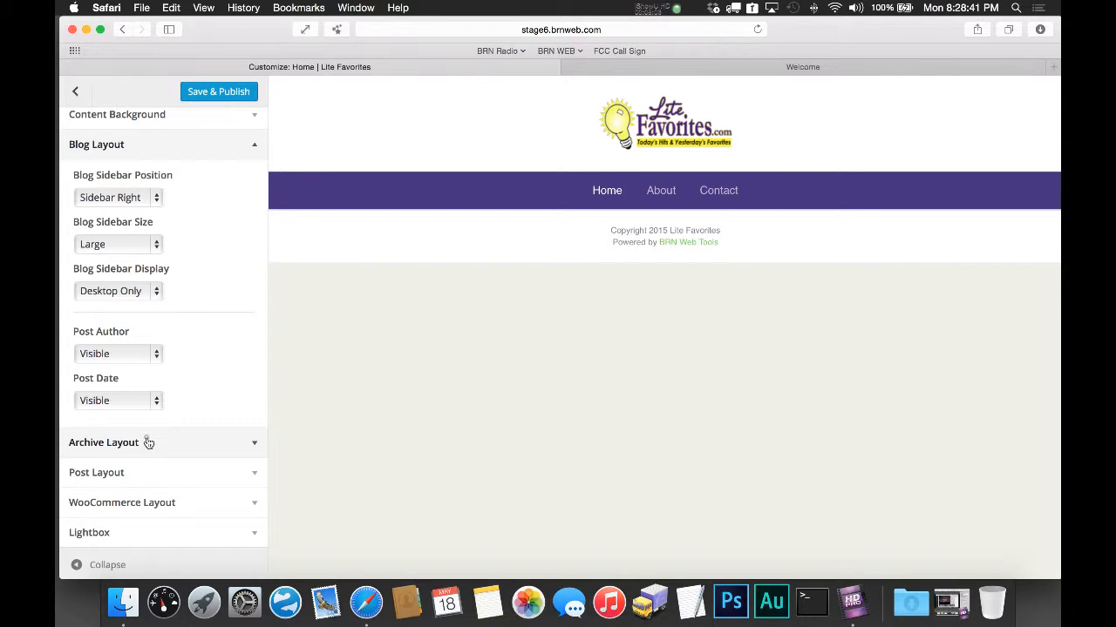
{"action": "left_click", "coordinate": [137, 503]}
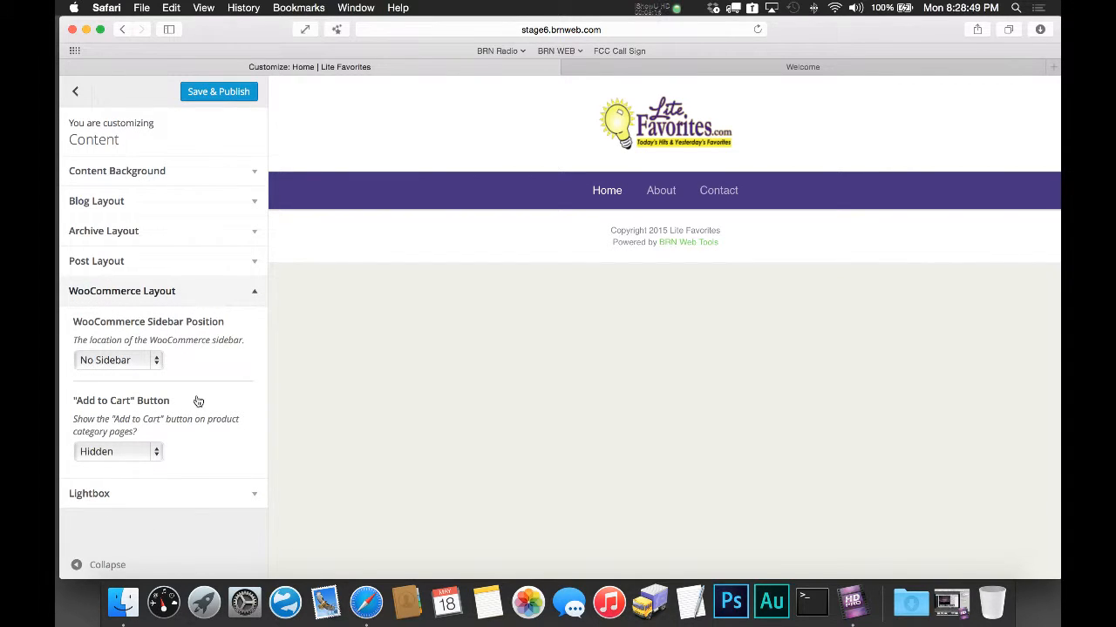
{"action": "left_click", "coordinate": [185, 498]}
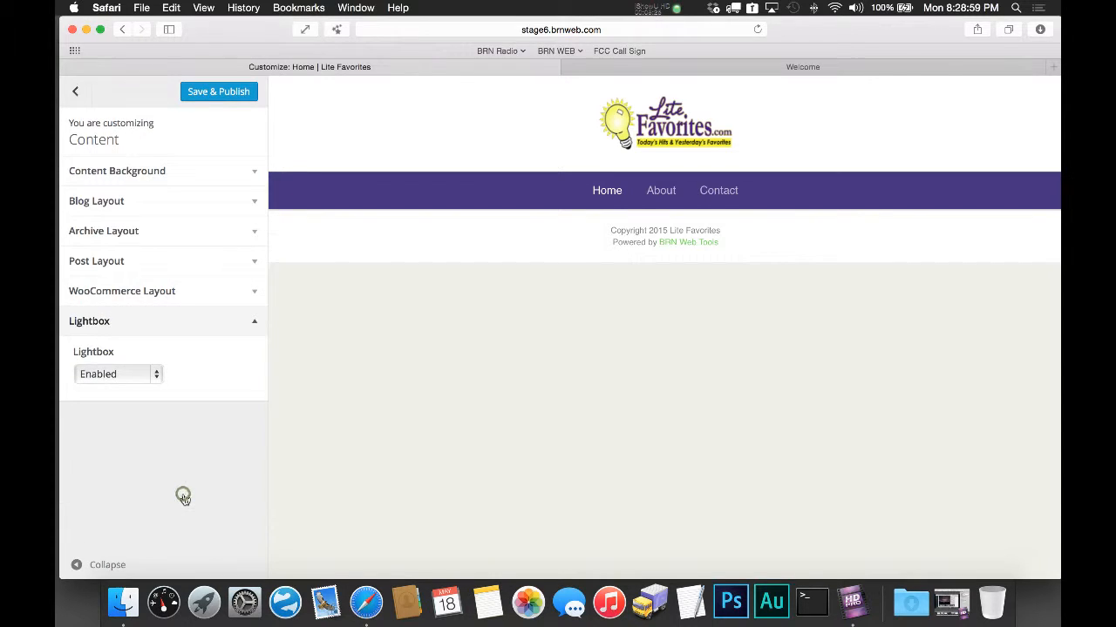
Step: Open the Footer section and review the Footer Widgets Layout and Footer Widgets Background settings
{"action": "left_click", "coordinate": [75, 92]}
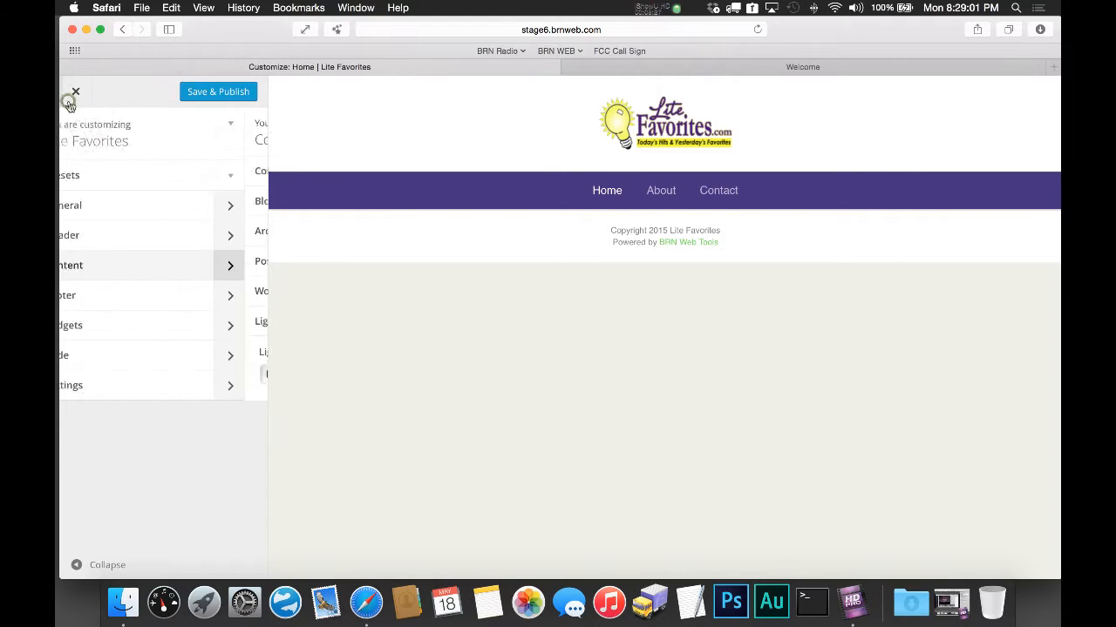
{"action": "left_click", "coordinate": [141, 300]}
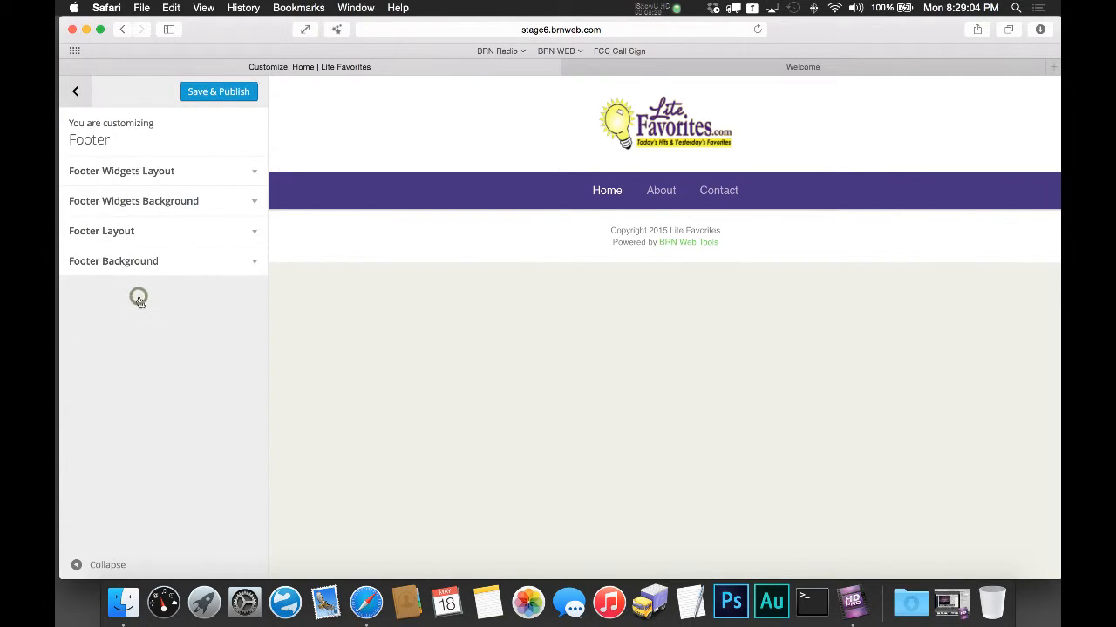
{"action": "left_click", "coordinate": [153, 174]}
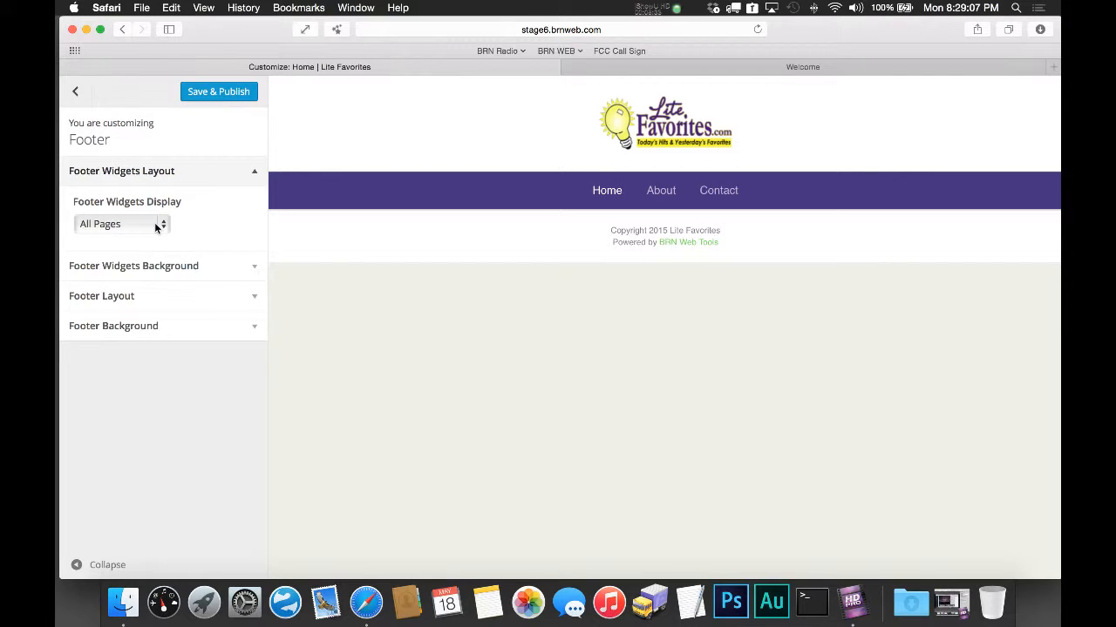
{"action": "left_click", "coordinate": [179, 277]}
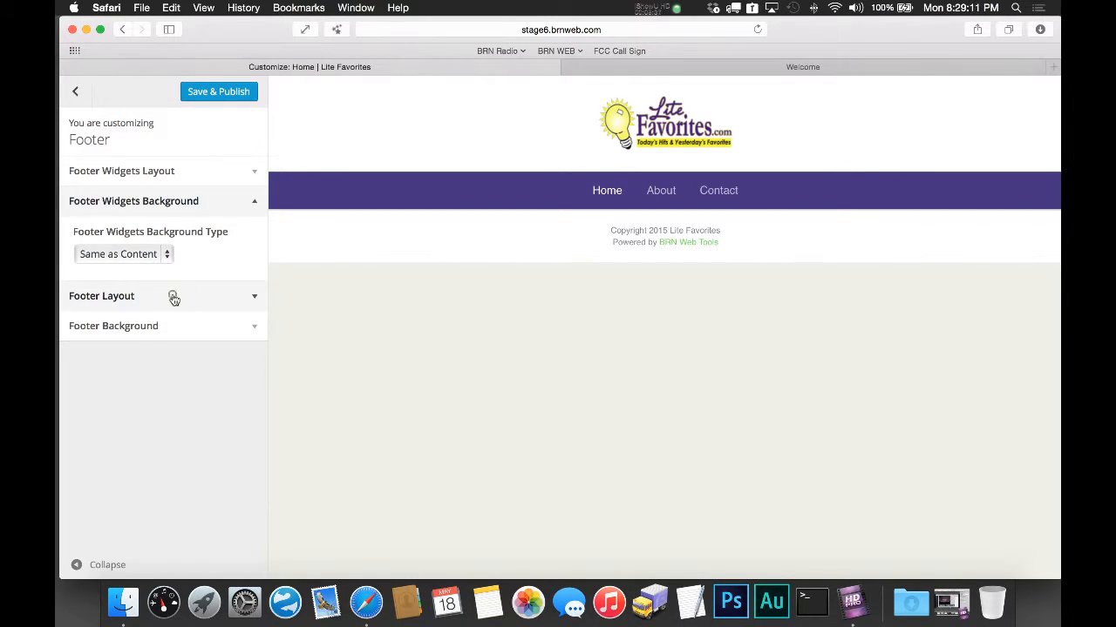
Step: Preview the footer layout with 2 Columns and set it back to 1 Column
{"action": "left_click", "coordinate": [174, 298]}
{"action": "left_click", "coordinate": [122, 281]}
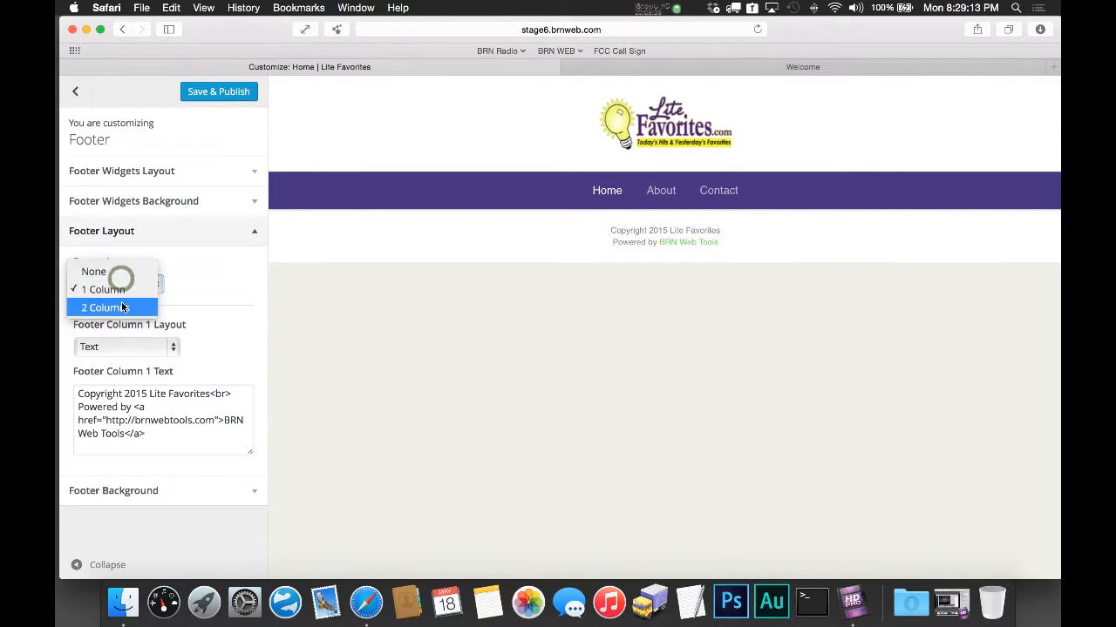
{"action": "left_click", "coordinate": [124, 307]}
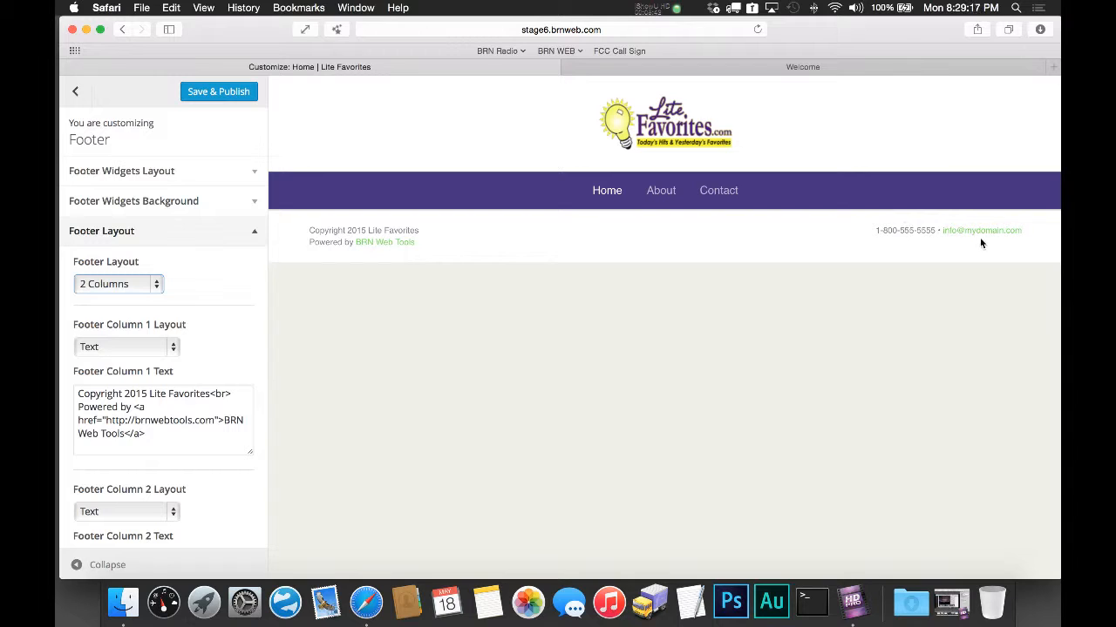
{"action": "left_click", "coordinate": [129, 279]}
{"action": "left_click", "coordinate": [128, 270]}
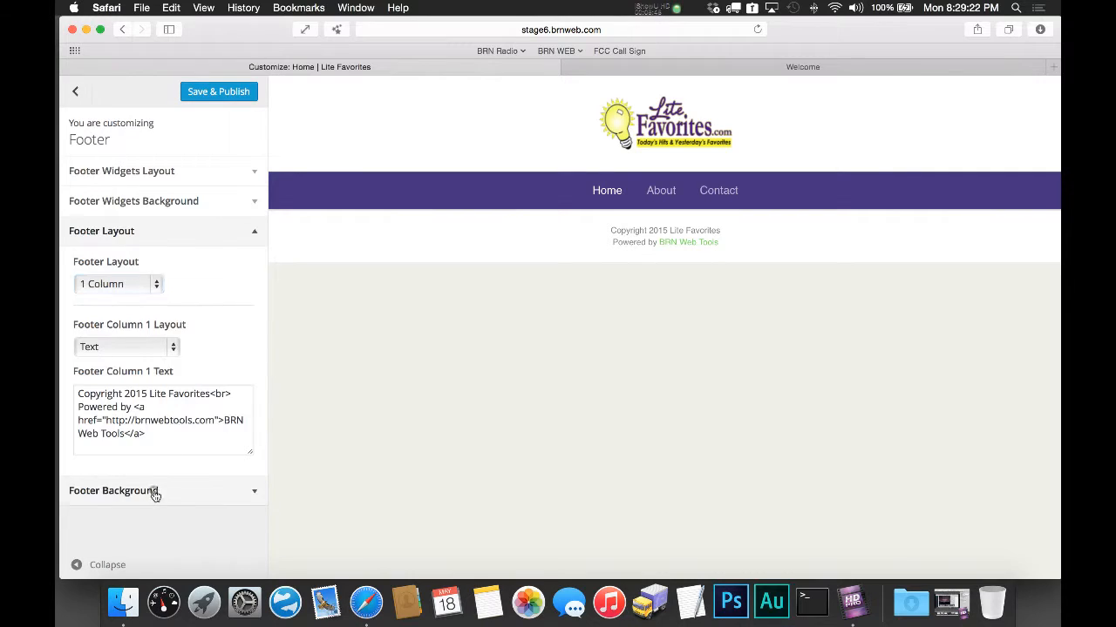
Step: Set the Footer Background Type to Custom, try the grey #969696 as background color and clear it
{"action": "left_click", "coordinate": [154, 491]}
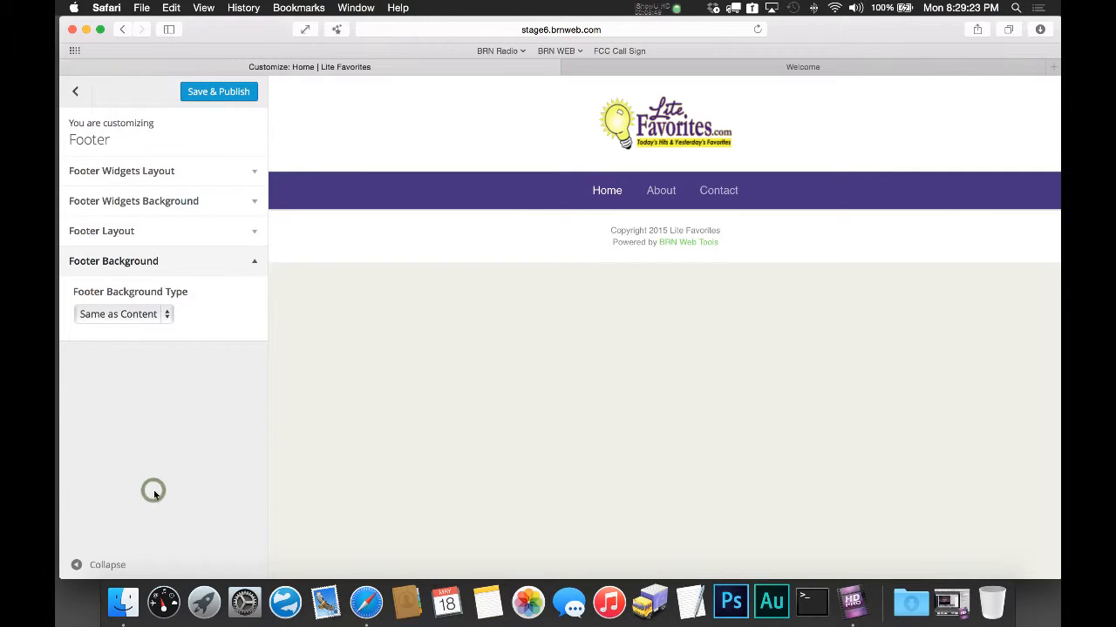
{"action": "left_click", "coordinate": [150, 318]}
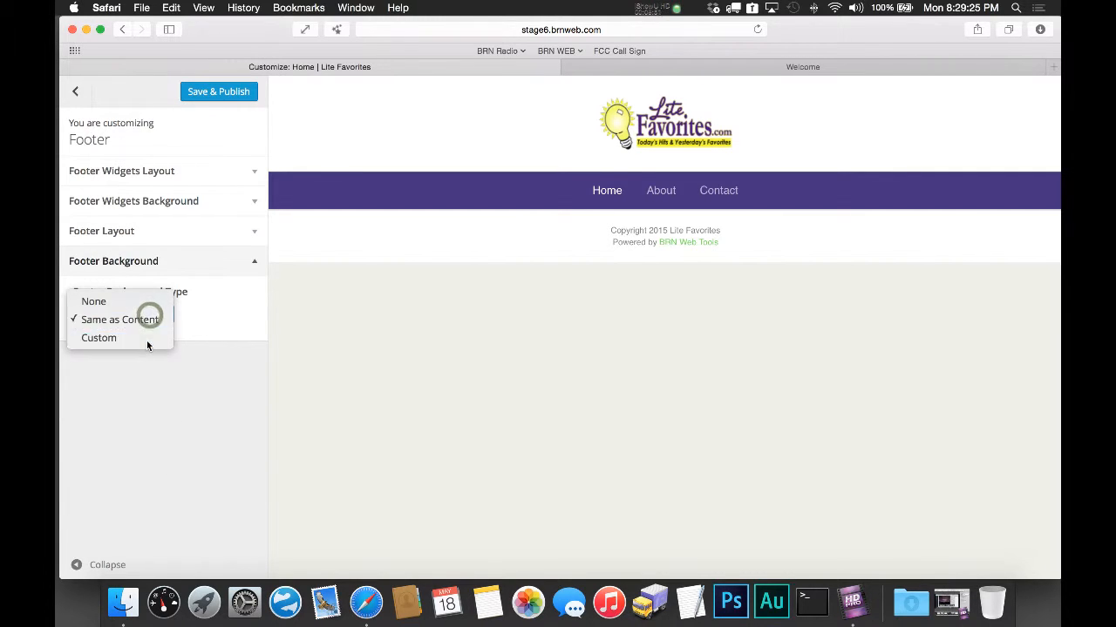
{"action": "left_click", "coordinate": [147, 338]}
{"action": "left_click", "coordinate": [130, 359]}
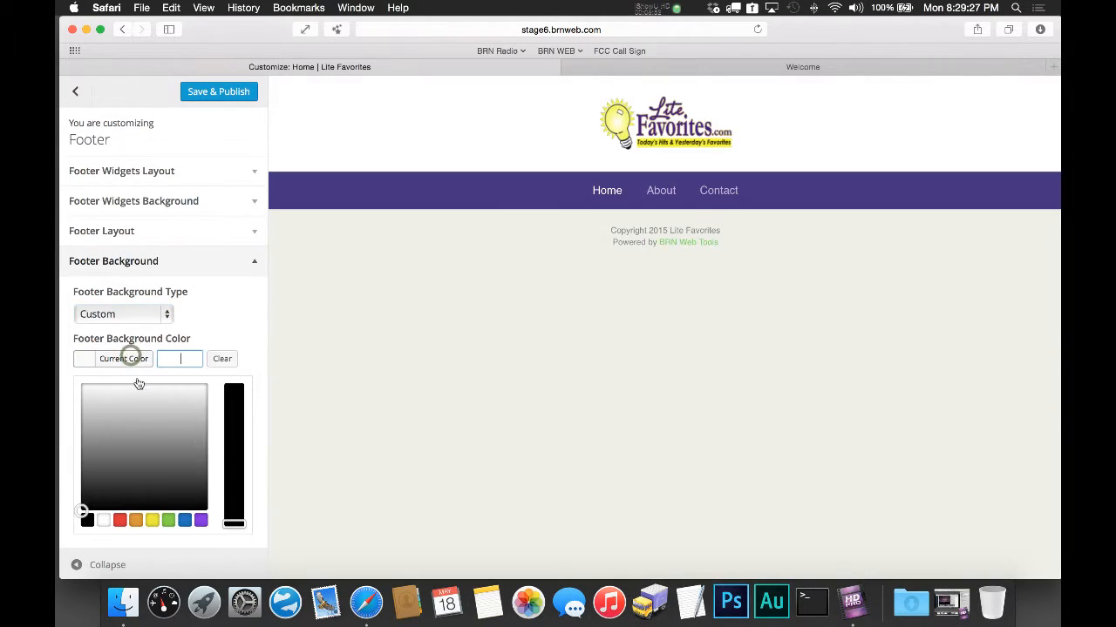
{"action": "left_click", "coordinate": [153, 438]}
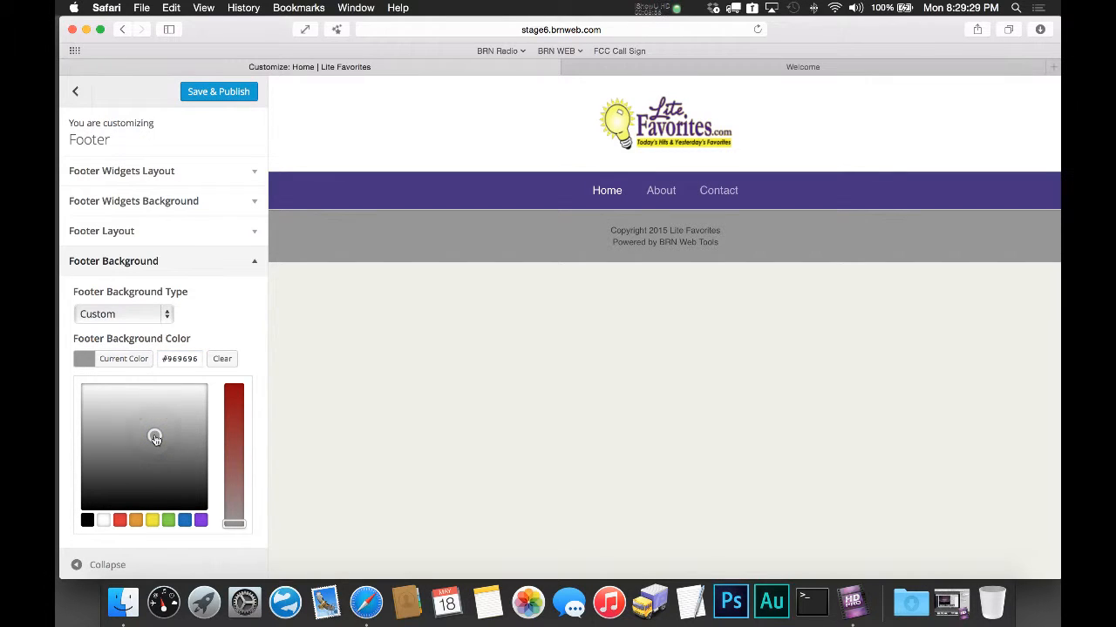
{"action": "left_click", "coordinate": [223, 359]}
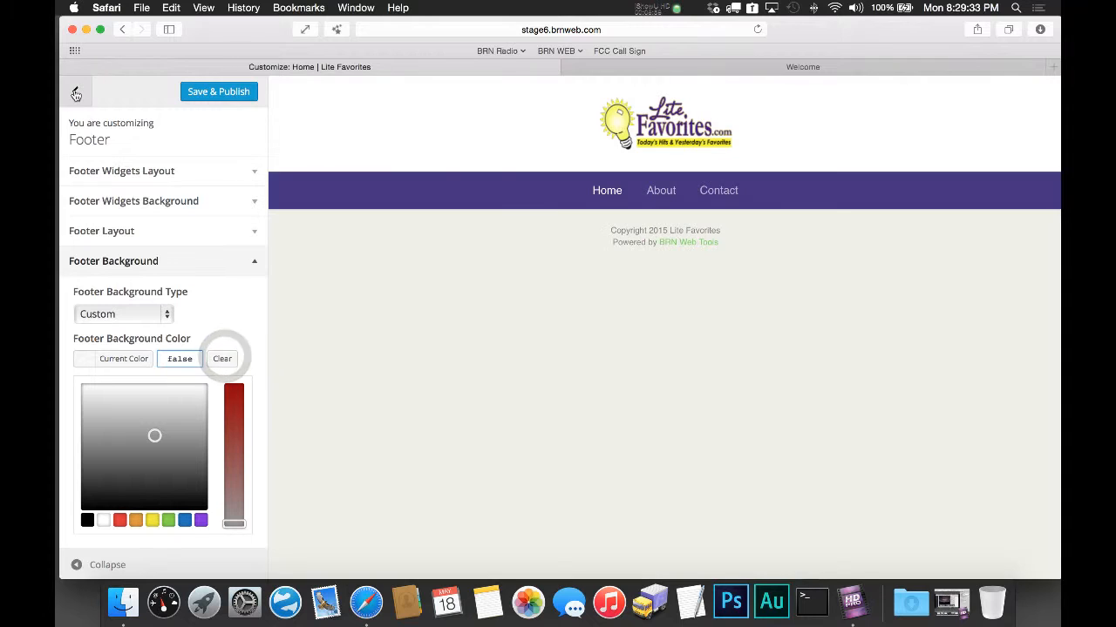
Step: Set the footer background color to white (#ffffff) and leave the Footer section
{"action": "left_click_drag", "start_coordinate": [125, 397], "coordinate": [64, 376]}
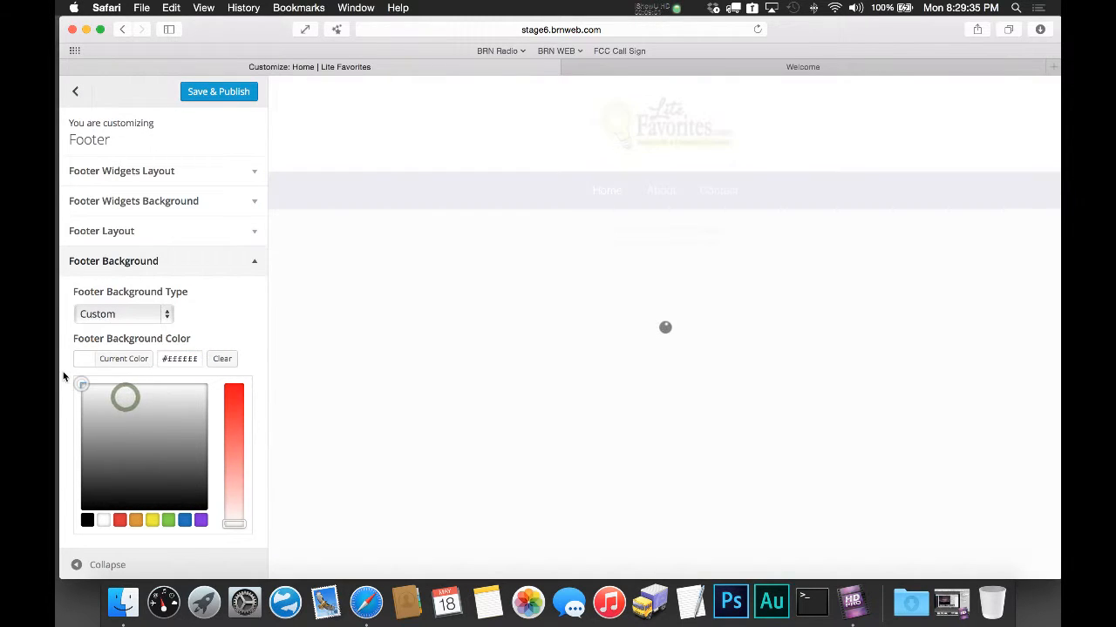
{"action": "left_click", "coordinate": [237, 312]}
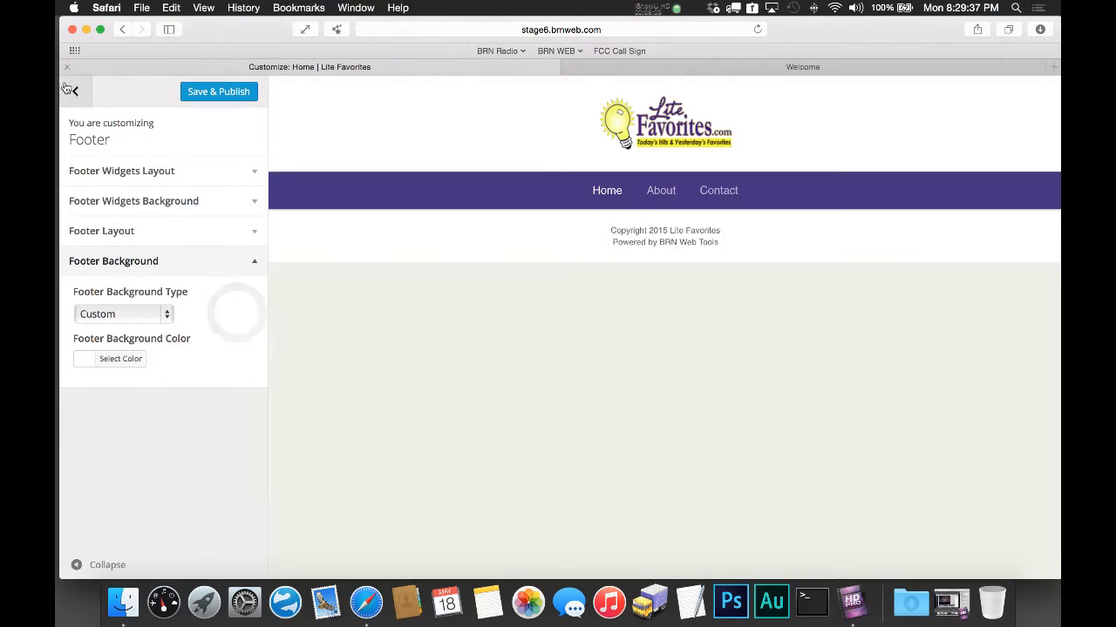
{"action": "left_click", "coordinate": [69, 91]}
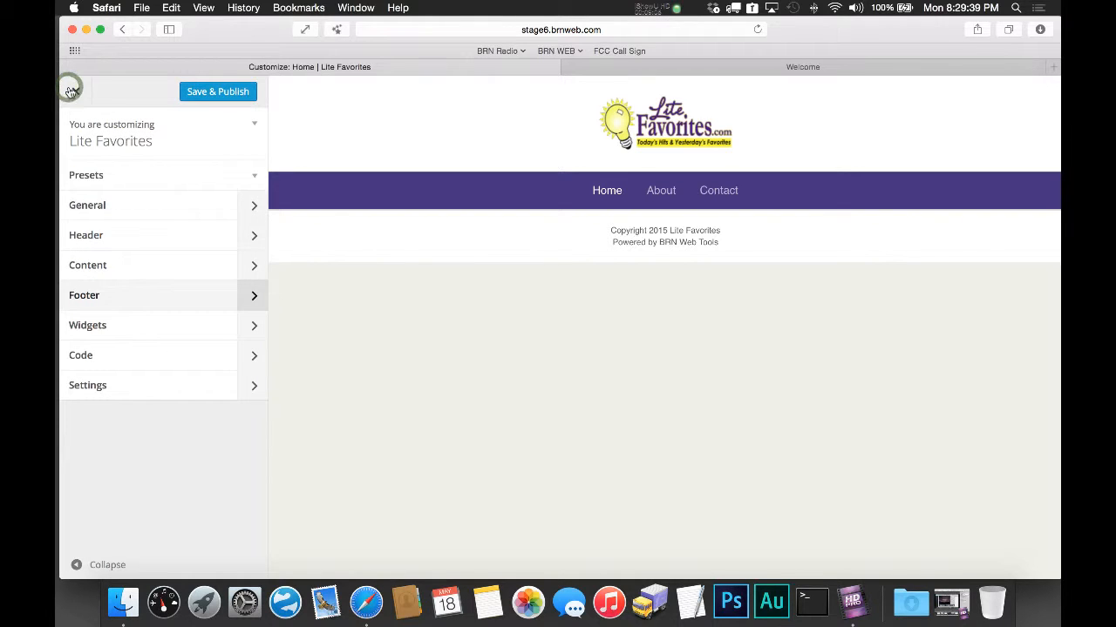
Step: Review the Footer Column 1 and Footer Column 2 widget areas in the Widgets section and return to the main customizer list
{"action": "left_click", "coordinate": [129, 328]}
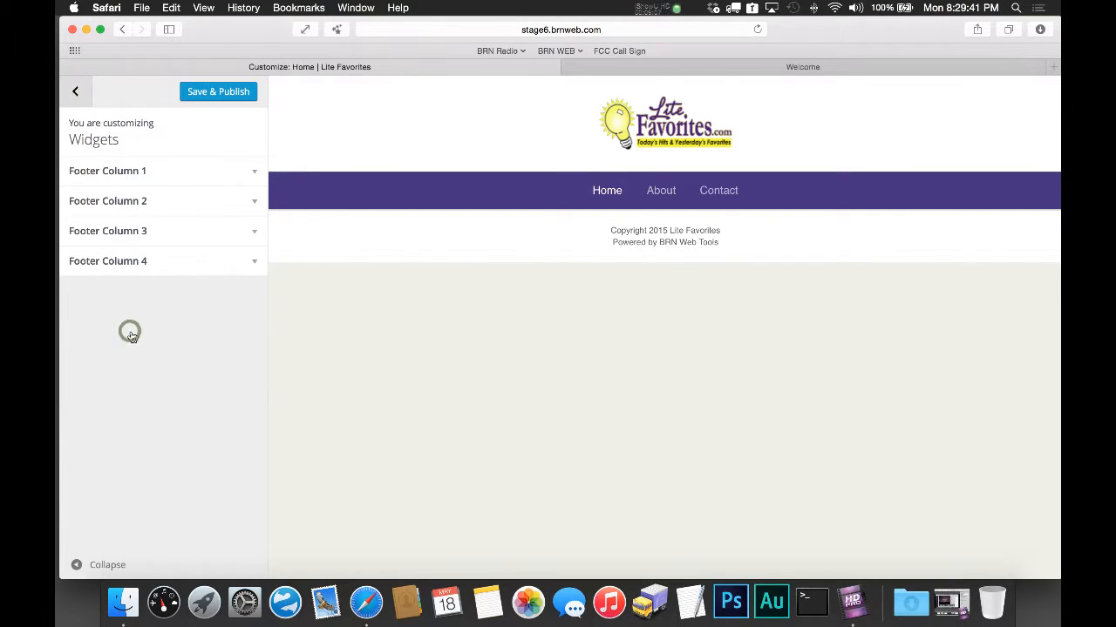
{"action": "left_click", "coordinate": [173, 174]}
{"action": "left_click", "coordinate": [172, 171]}
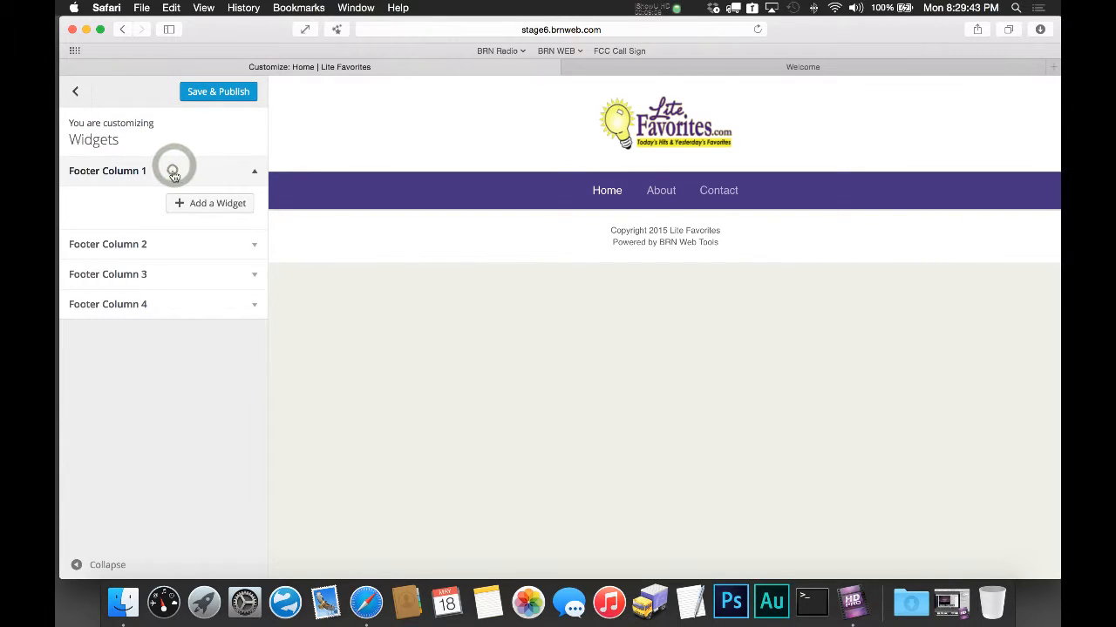
{"action": "left_click", "coordinate": [149, 201]}
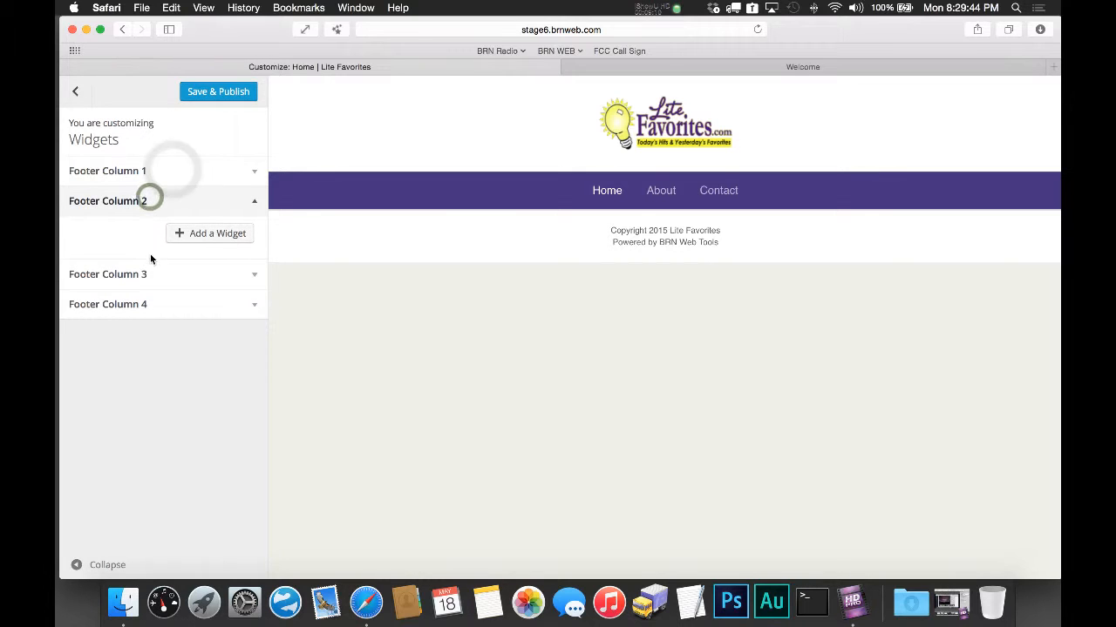
{"action": "left_click", "coordinate": [137, 167]}
{"action": "left_click", "coordinate": [122, 168]}
{"action": "left_click", "coordinate": [75, 92]}
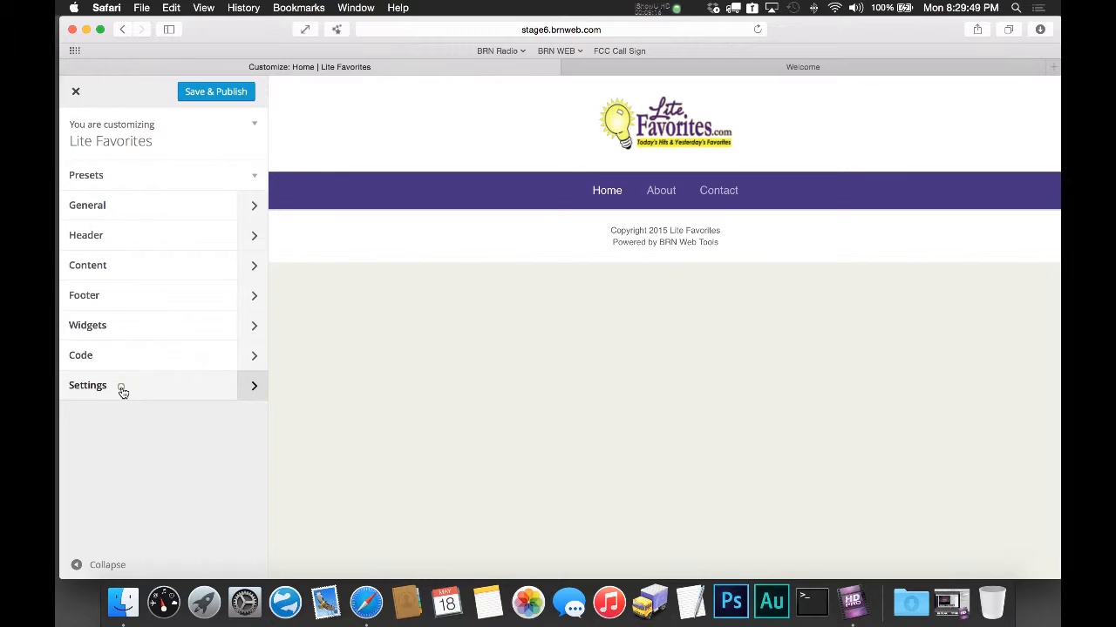
Step: Open Social Links in the Settings section and check the Facebook and Twitter fields
{"action": "left_click", "coordinate": [121, 386]}
{"action": "left_click", "coordinate": [76, 93]}
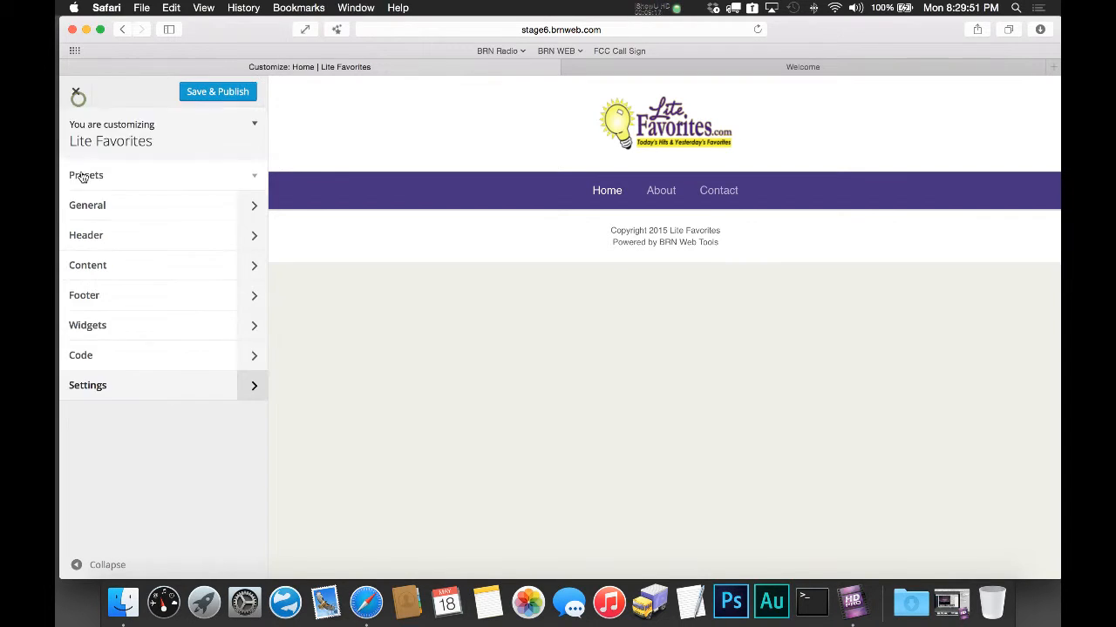
{"action": "left_click", "coordinate": [118, 397]}
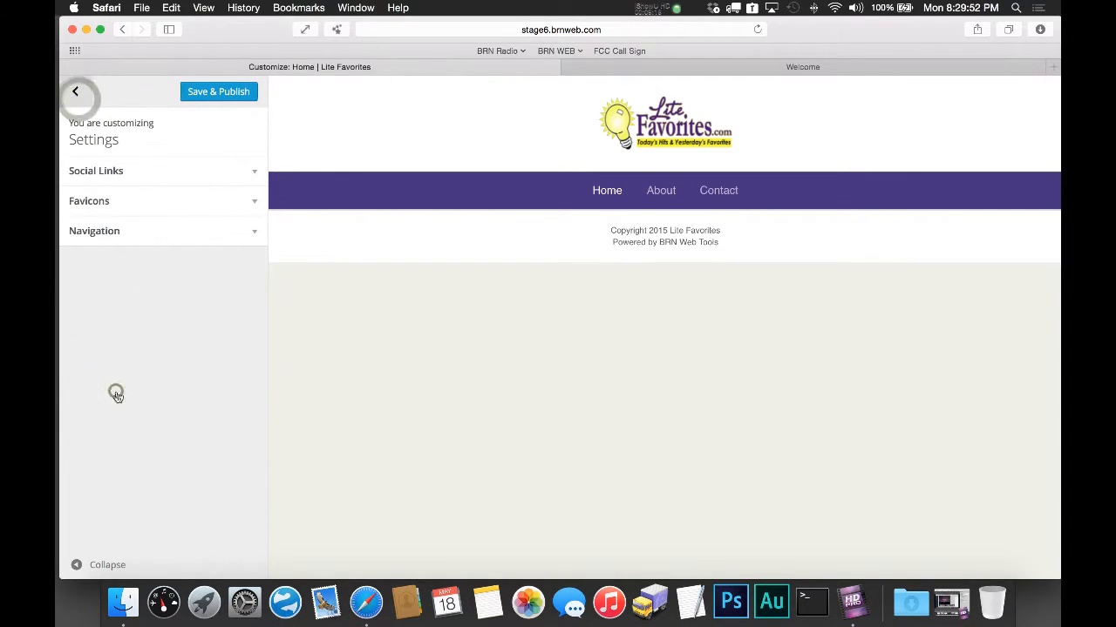
{"action": "left_click", "coordinate": [135, 170]}
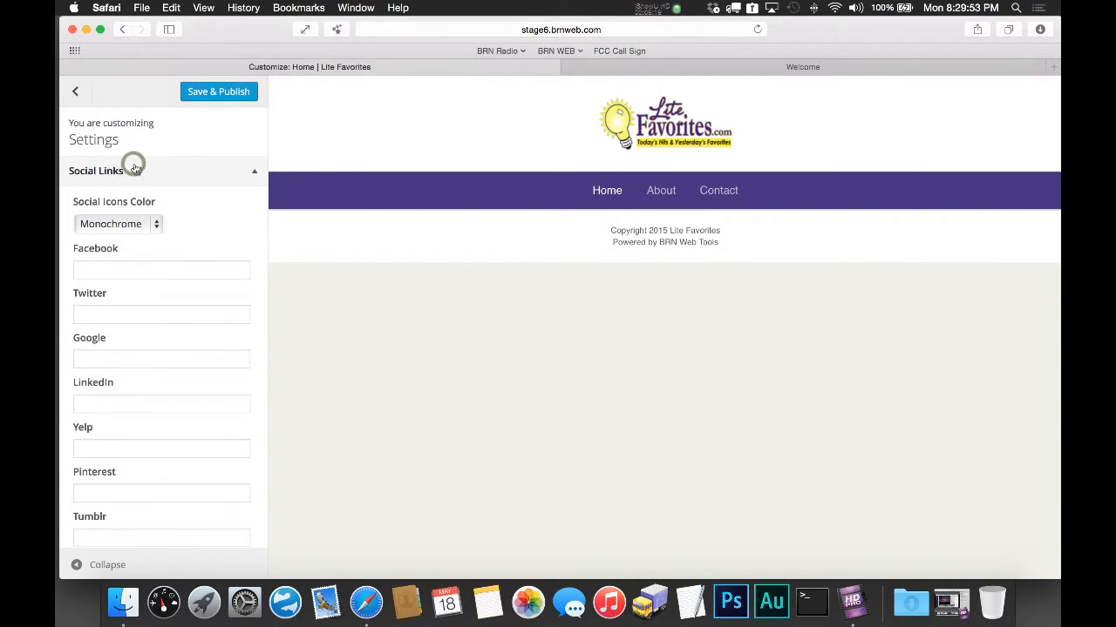
{"action": "left_click", "coordinate": [138, 268]}
{"action": "left_click", "coordinate": [139, 316]}
Step: Look through the remaining social link fields from Google down to Email, and return to the Facebook field
{"action": "scroll", "coordinate": [138, 314], "scroll_direction": "down", "scroll_amount": 1}
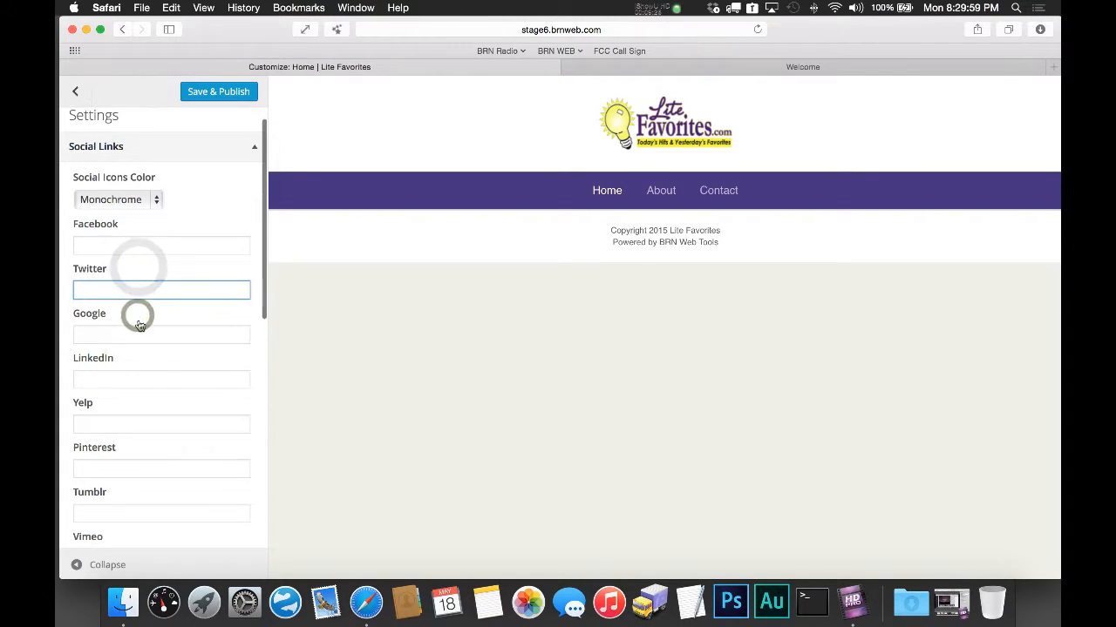
{"action": "left_click", "coordinate": [140, 329]}
{"action": "scroll", "coordinate": [139, 349], "scroll_direction": "down", "scroll_amount": 2}
{"action": "scroll", "coordinate": [142, 370], "scroll_direction": "down", "scroll_amount": 8}
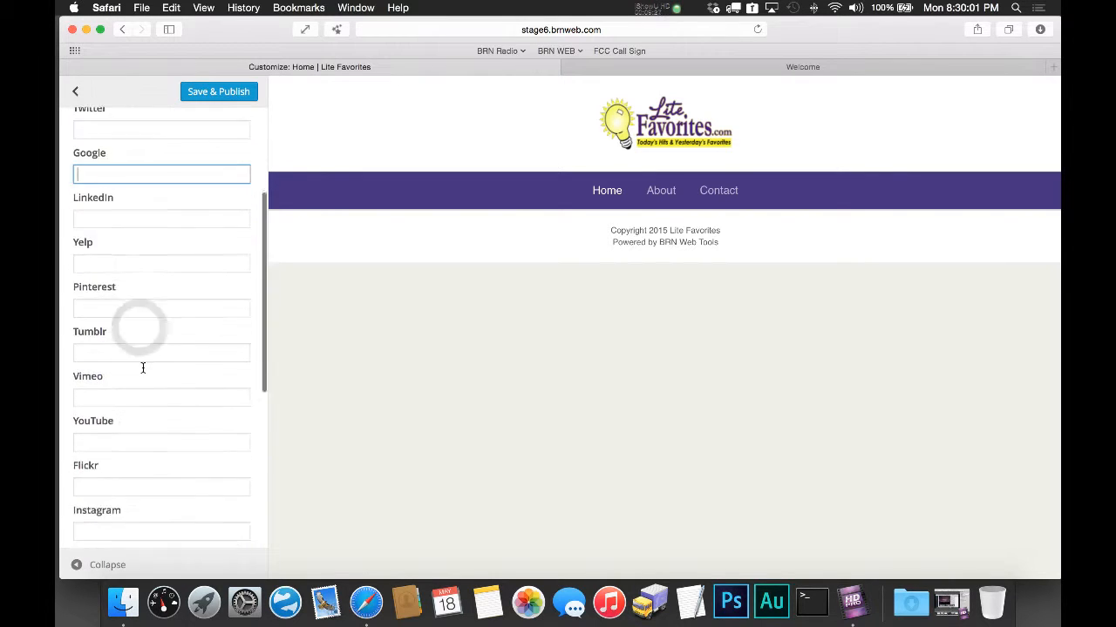
{"action": "scroll", "coordinate": [143, 368], "scroll_direction": "down", "scroll_amount": 2}
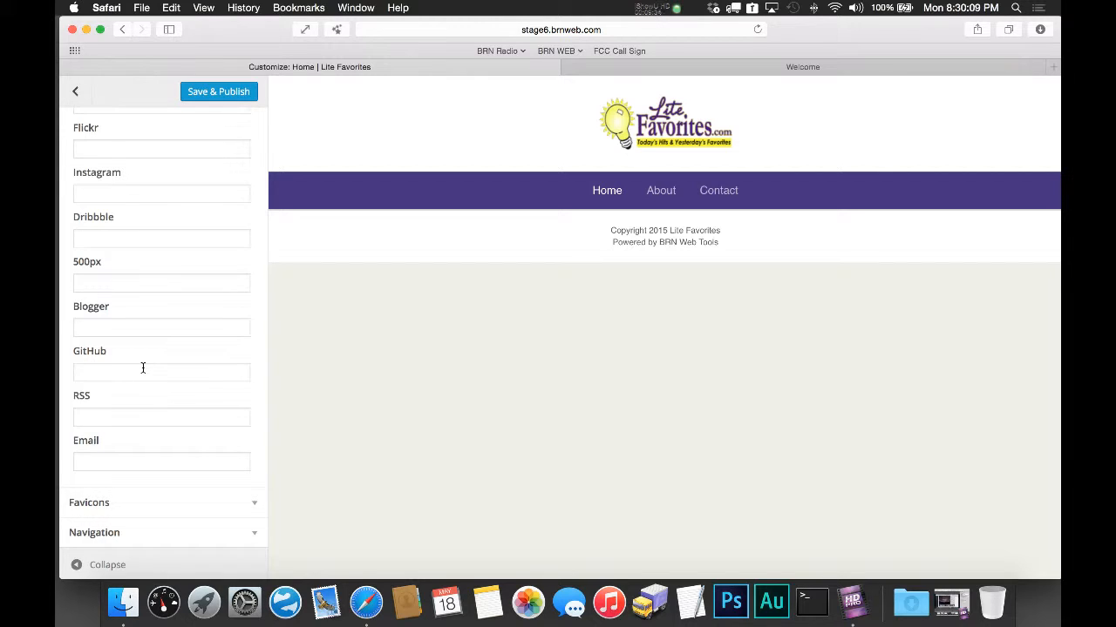
{"action": "left_click", "coordinate": [135, 454]}
{"action": "scroll", "coordinate": [131, 453], "scroll_direction": "up", "scroll_amount": 8}
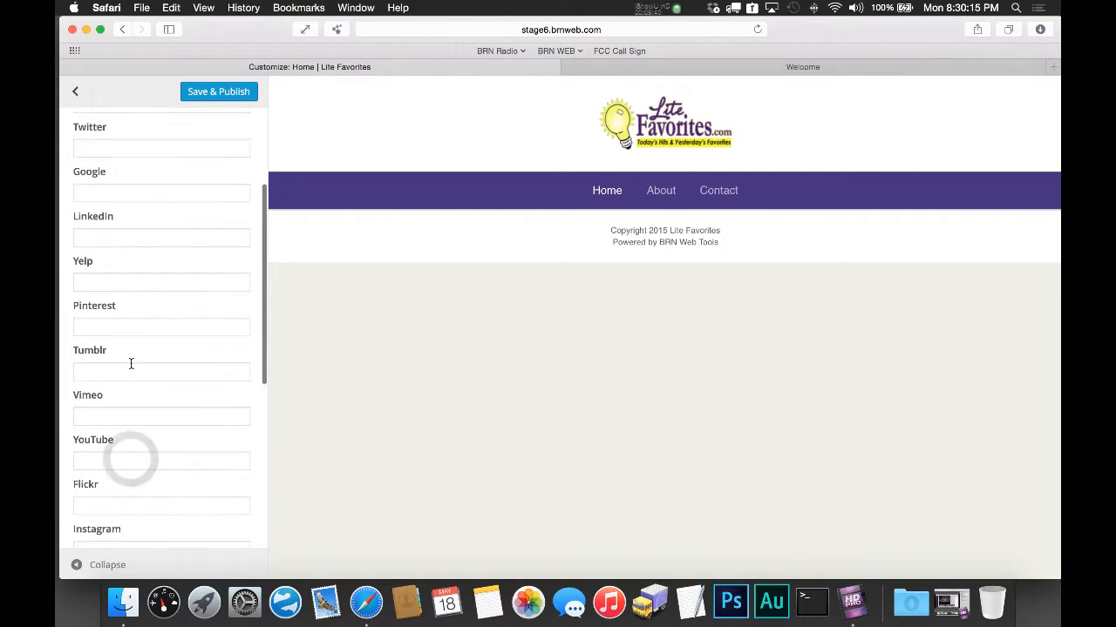
{"action": "scroll", "coordinate": [115, 359], "scroll_direction": "up", "scroll_amount": 5}
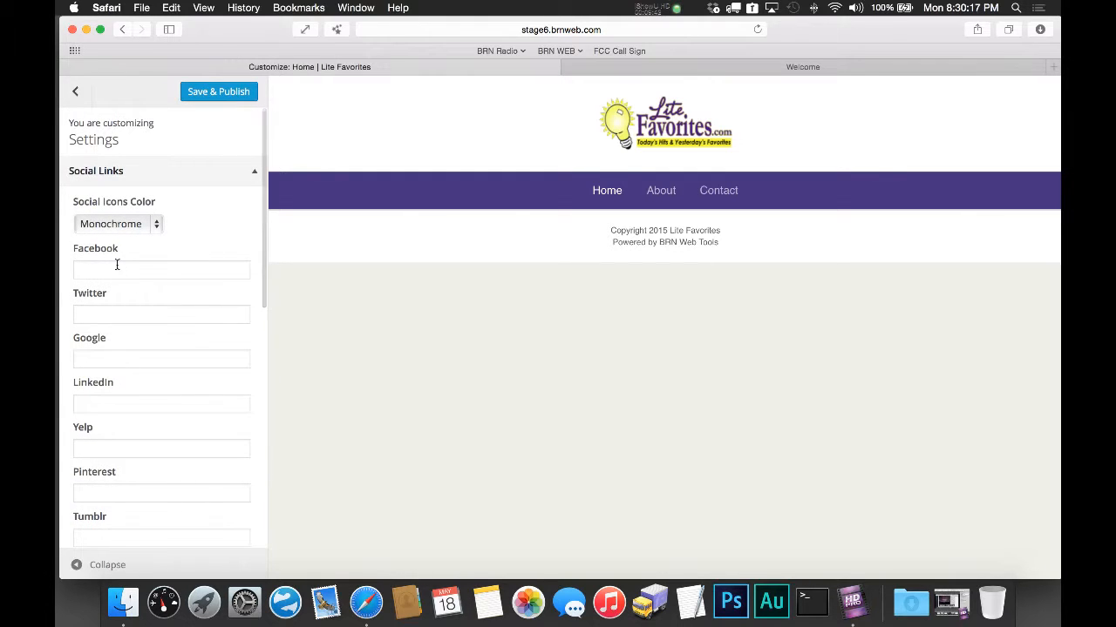
{"action": "left_click", "coordinate": [115, 264]}
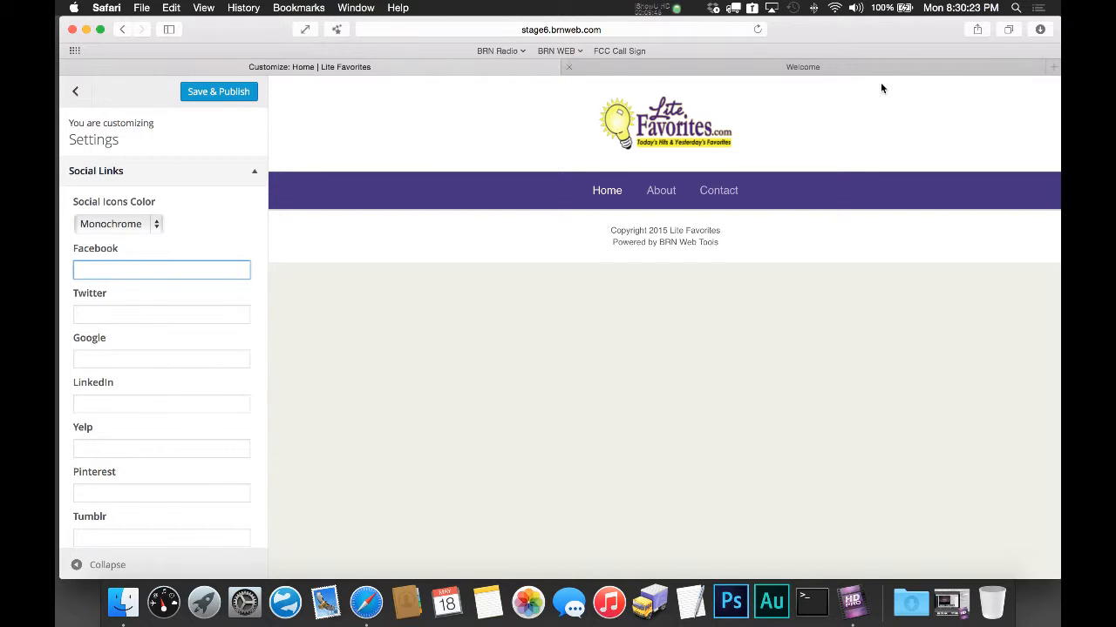
Step: Open the BRN Web Tools website in a new browser tab and follow its footer link to Facebook
{"action": "left_click", "coordinate": [1053, 69]}
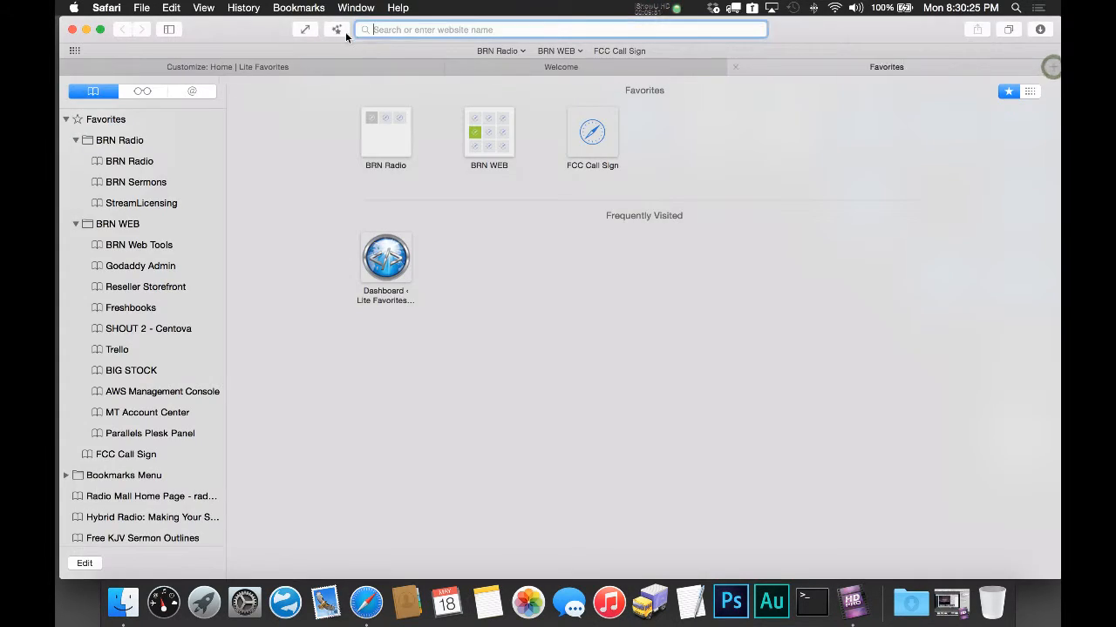
{"action": "left_click", "coordinate": [548, 52]}
{"action": "left_click", "coordinate": [552, 66]}
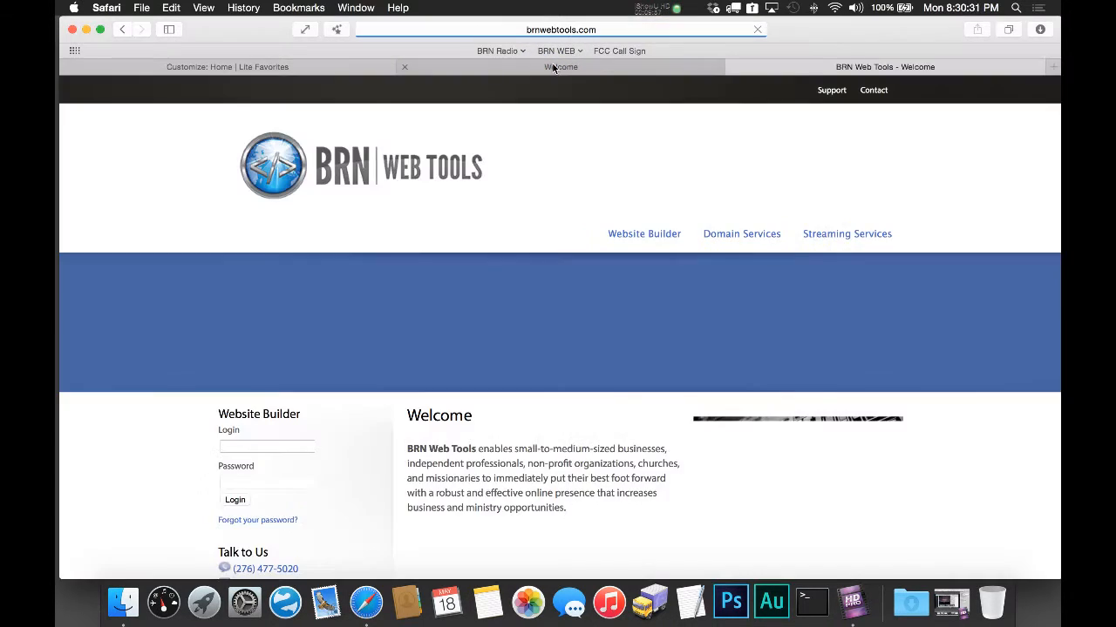
{"action": "scroll", "coordinate": [838, 283], "scroll_direction": "down", "scroll_amount": 5}
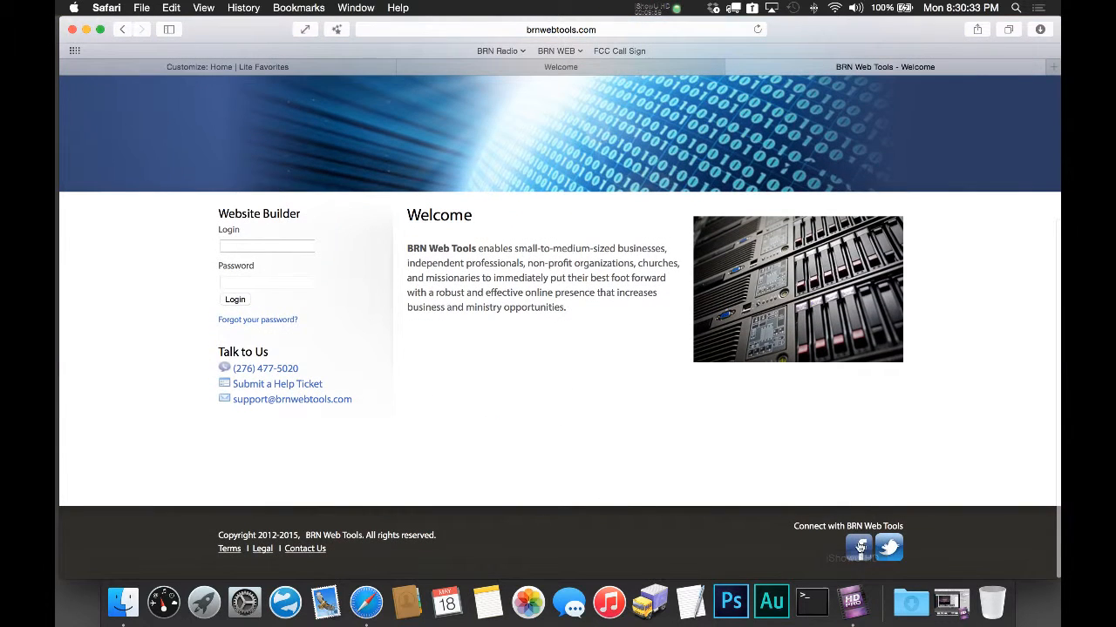
{"action": "left_click", "coordinate": [861, 543]}
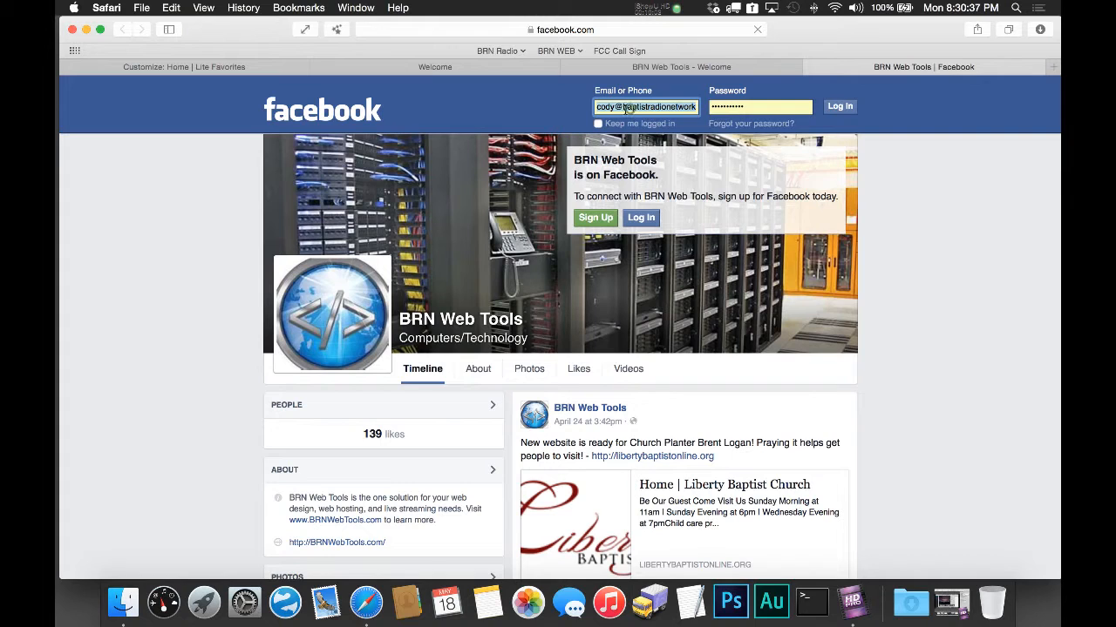
Step: Leave the Facebook login fields unchanged and look over the BRN Web Tools page
{"action": "left_click", "coordinate": [537, 94]}
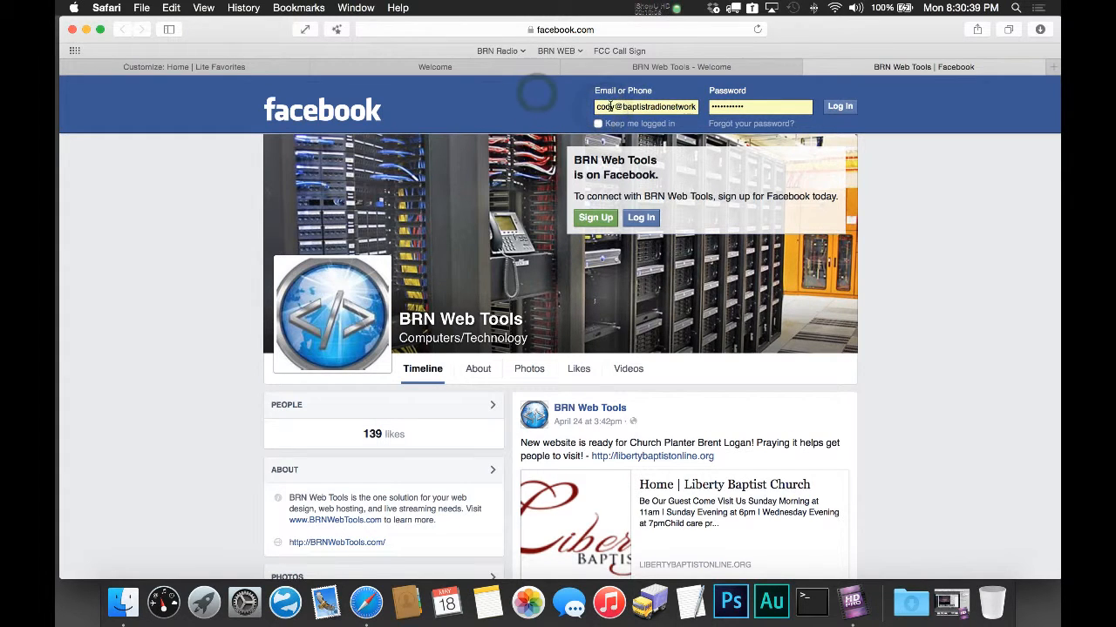
{"action": "left_click", "coordinate": [610, 106]}
{"action": "left_click", "coordinate": [201, 189]}
{"action": "scroll", "coordinate": [202, 188], "scroll_direction": "down", "scroll_amount": 1}
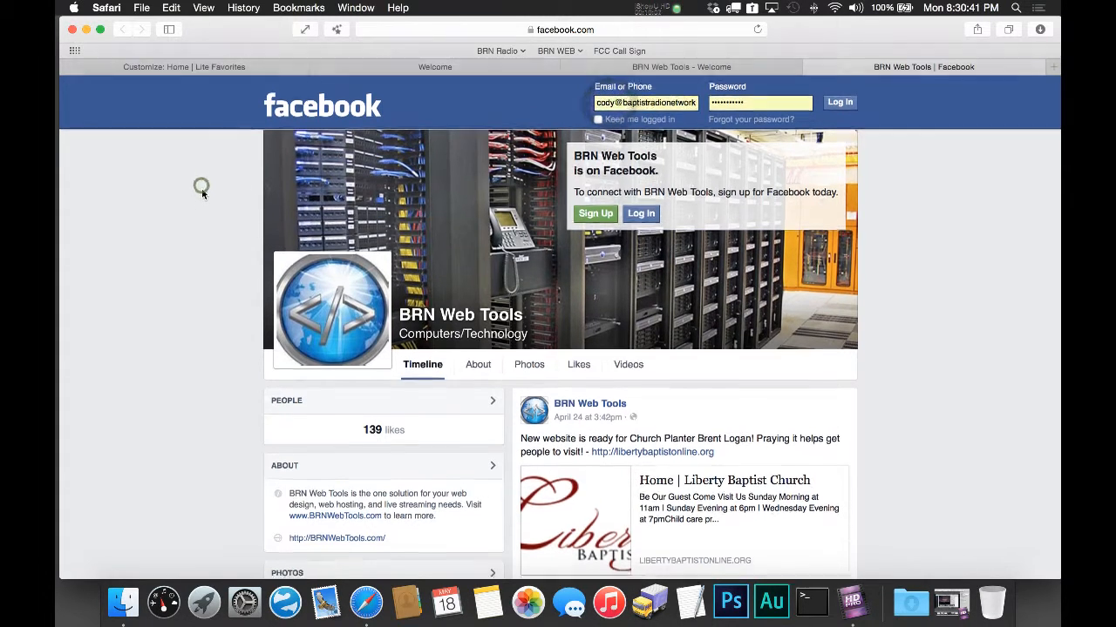
{"action": "scroll", "coordinate": [202, 188], "scroll_direction": "down", "scroll_amount": 3}
{"action": "scroll", "coordinate": [201, 189], "scroll_direction": "up", "scroll_amount": 3}
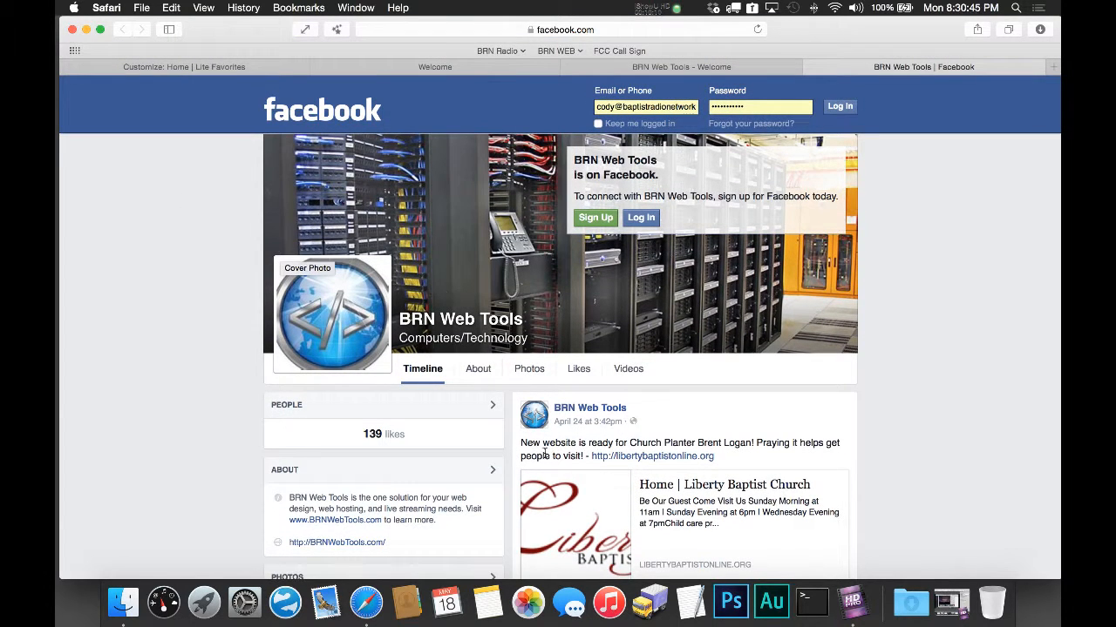
Step: Reveal the full web address of the BRN Web Tools Facebook page and leave it unchanged
{"action": "left_click", "coordinate": [620, 29]}
{"action": "left_click", "coordinate": [579, 31]}
{"action": "triple_click", "coordinate": [601, 32]}
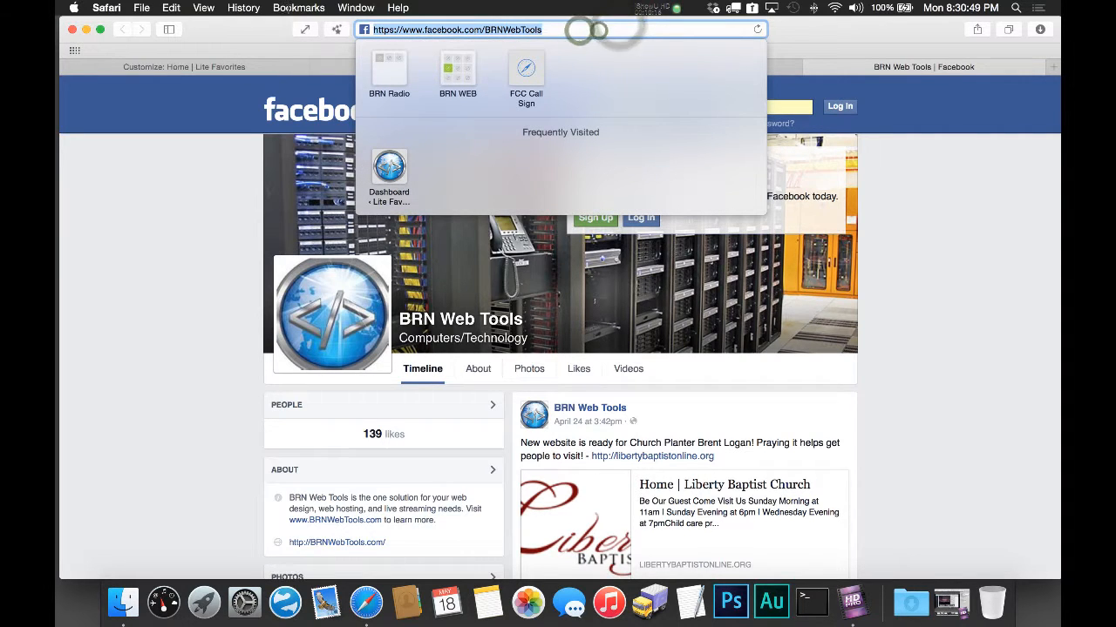
{"action": "left_click", "coordinate": [90, 163]}
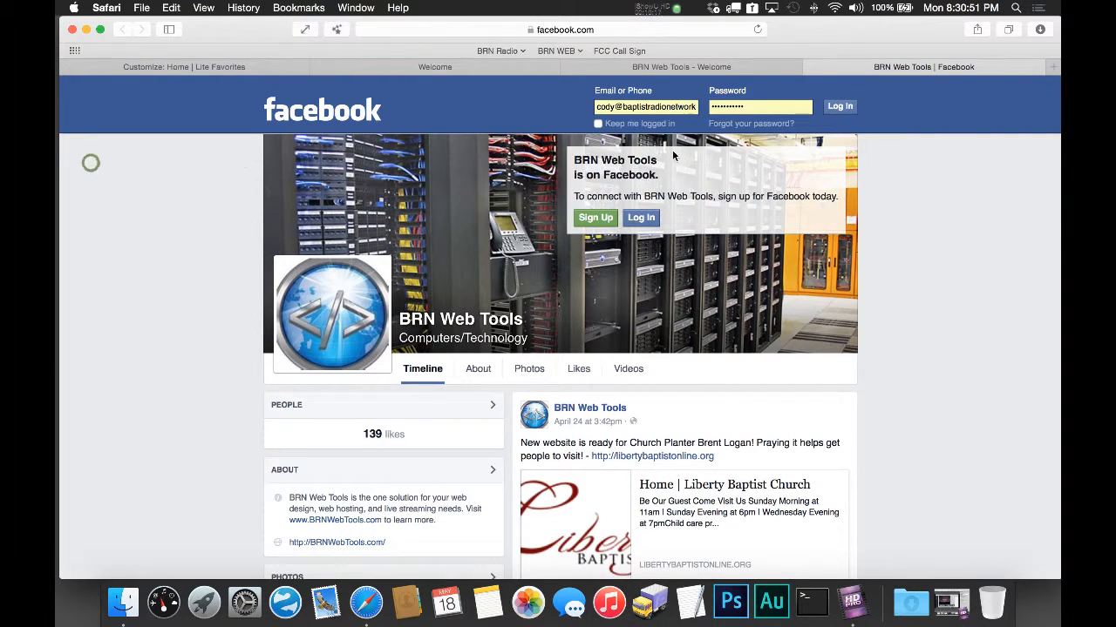
Step: Return to the Lite Favorites Customizer and go through the Facebook, Twitter and Google link fields
{"action": "left_click", "coordinate": [633, 71]}
{"action": "left_click", "coordinate": [490, 70]}
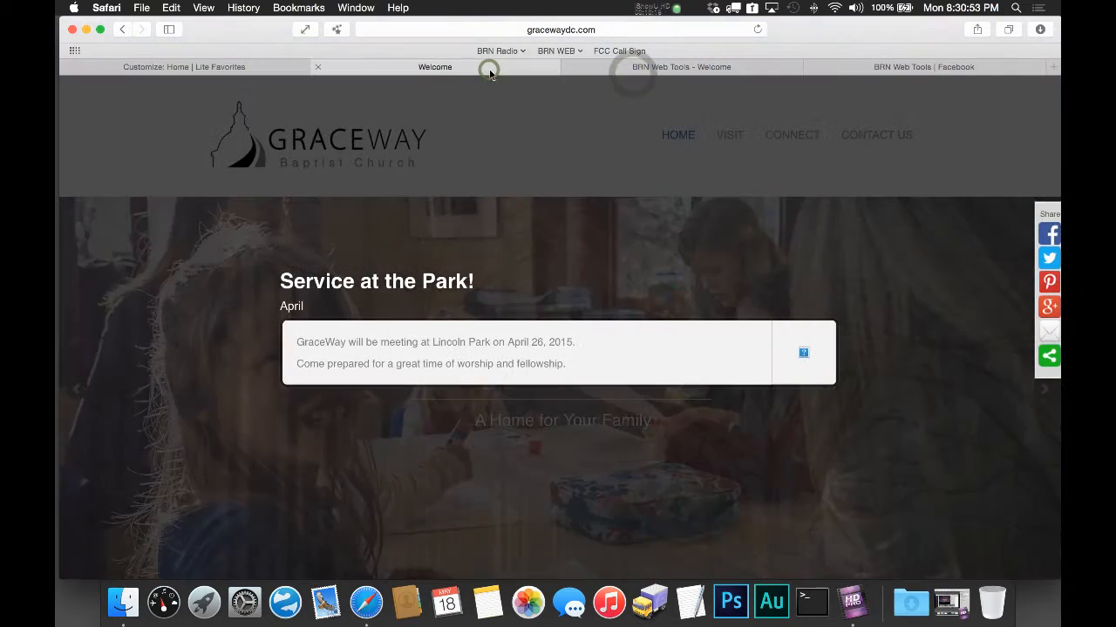
{"action": "left_click", "coordinate": [245, 69]}
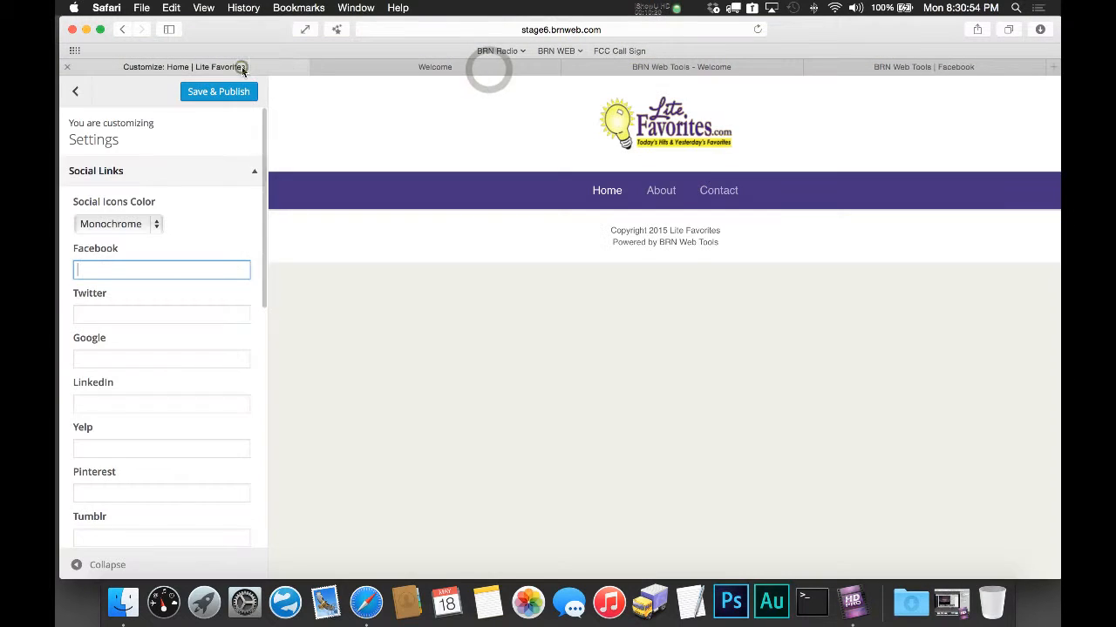
{"action": "left_click", "coordinate": [157, 270]}
{"action": "left_click", "coordinate": [156, 314]}
{"action": "left_click", "coordinate": [156, 358]}
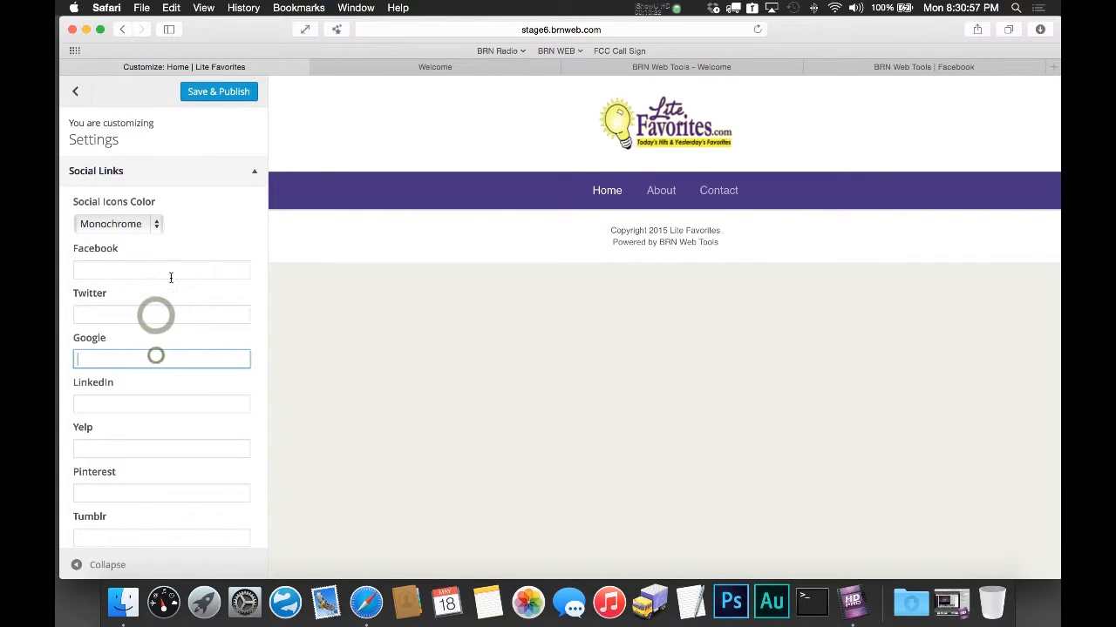
Step: Review the Branded and Monochrome options for Social Icons Color and keep Monochrome
{"action": "left_click", "coordinate": [132, 228]}
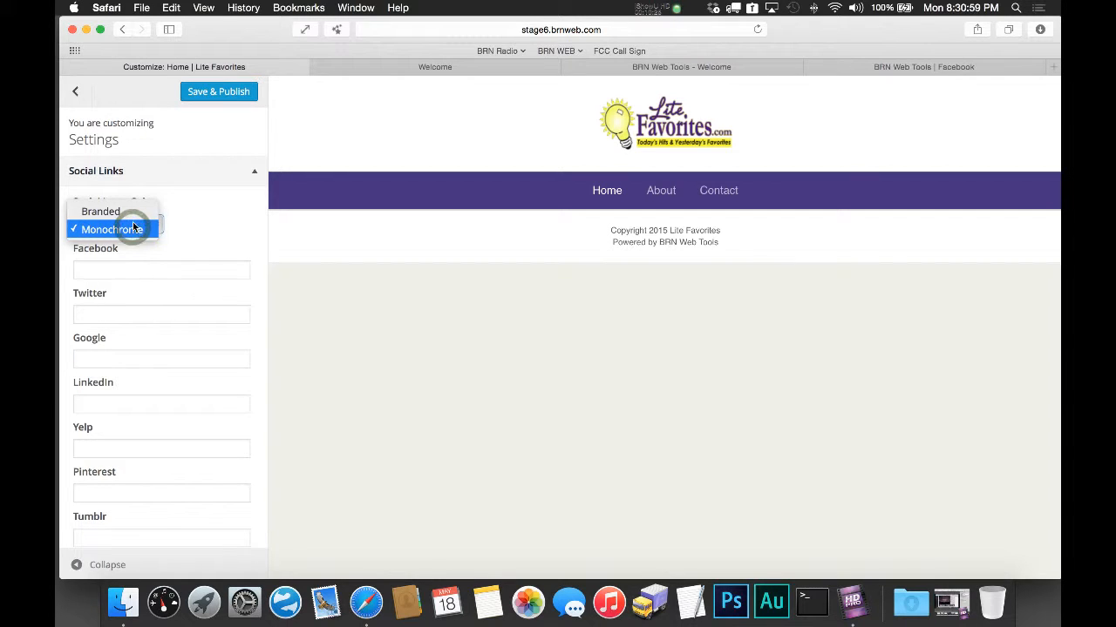
{"action": "left_click", "coordinate": [186, 233]}
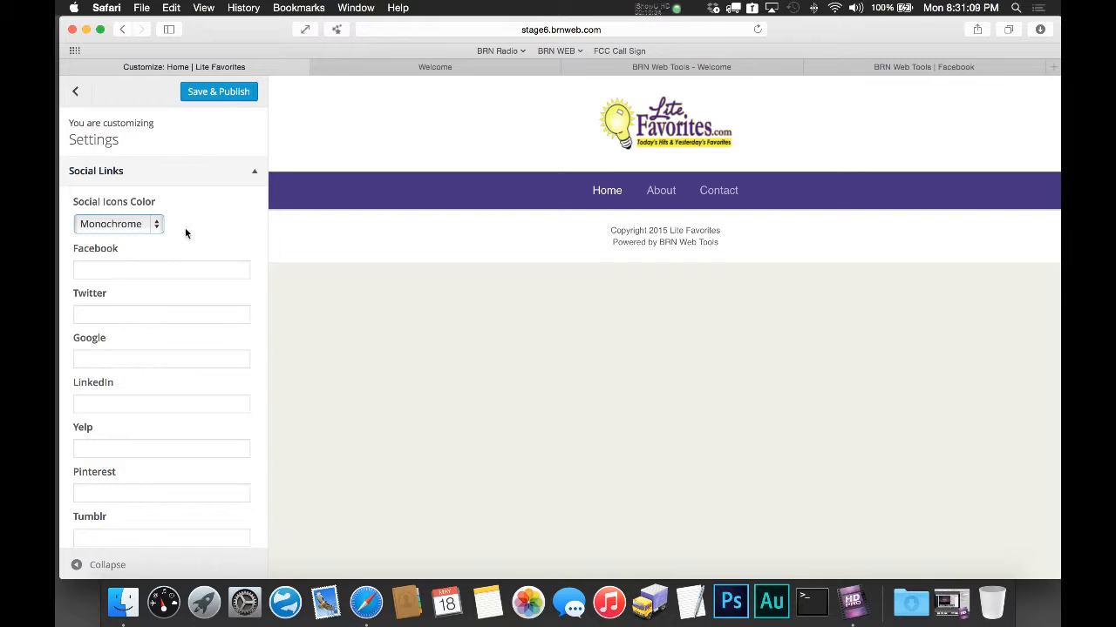
{"action": "left_click", "coordinate": [149, 228]}
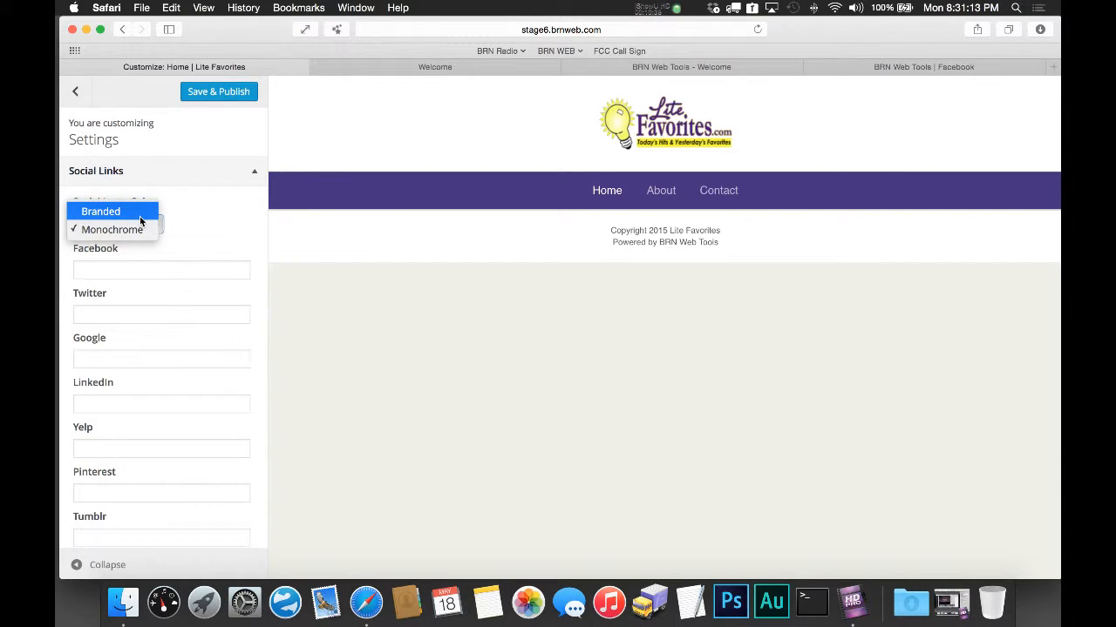
{"action": "left_click", "coordinate": [193, 227]}
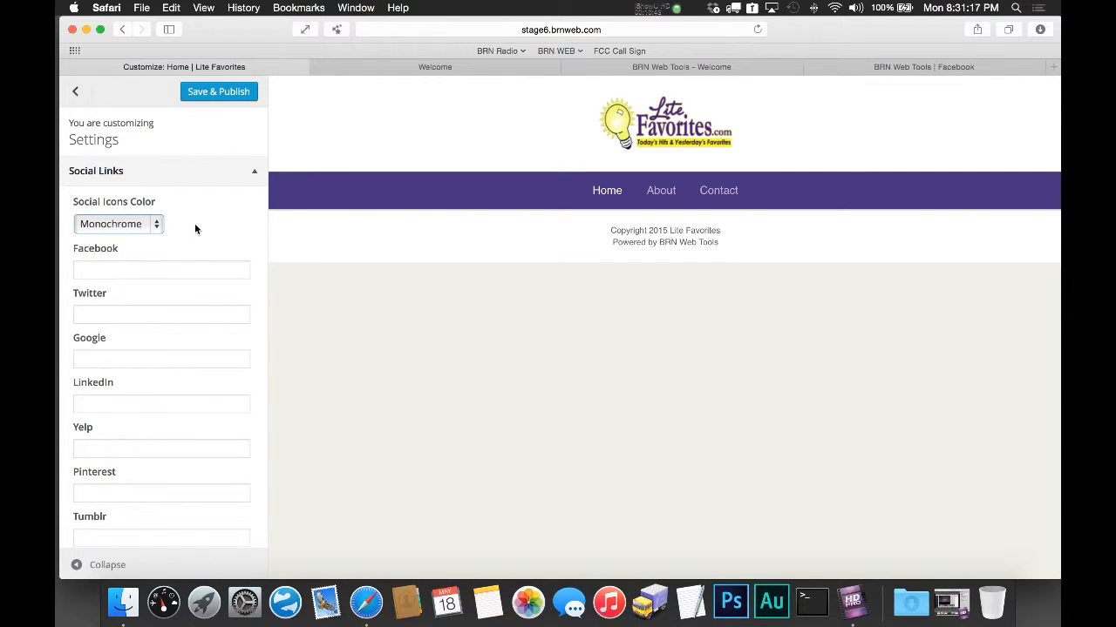
Step: Close the Customizer without saving the changes and return to the site's Dashboard
{"action": "left_click", "coordinate": [74, 93]}
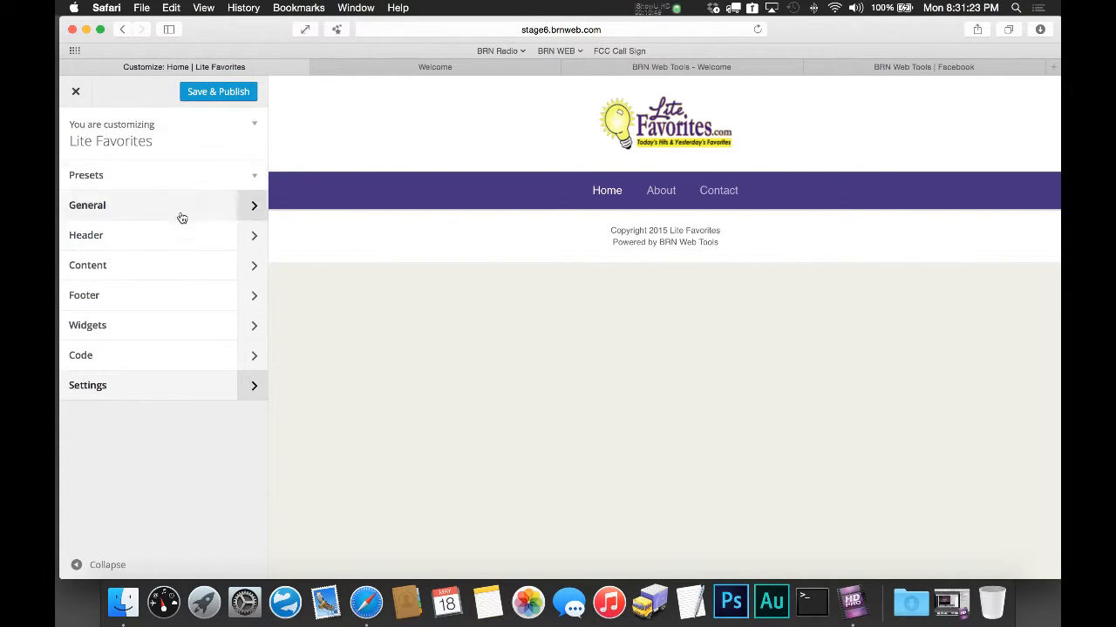
{"action": "left_click", "coordinate": [76, 91]}
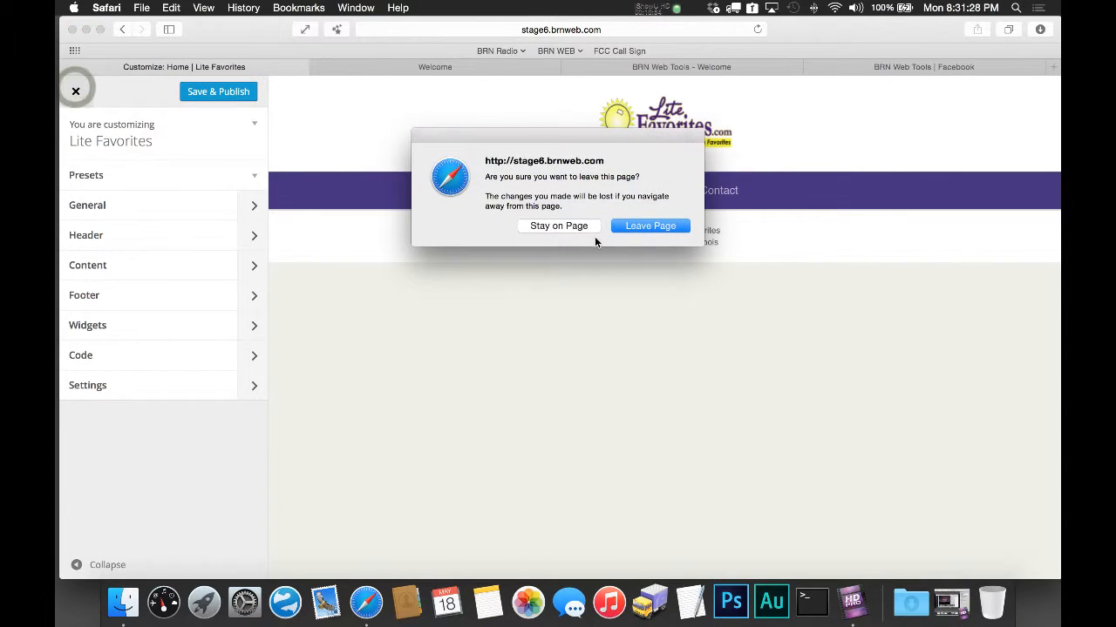
{"action": "left_click", "coordinate": [642, 226]}
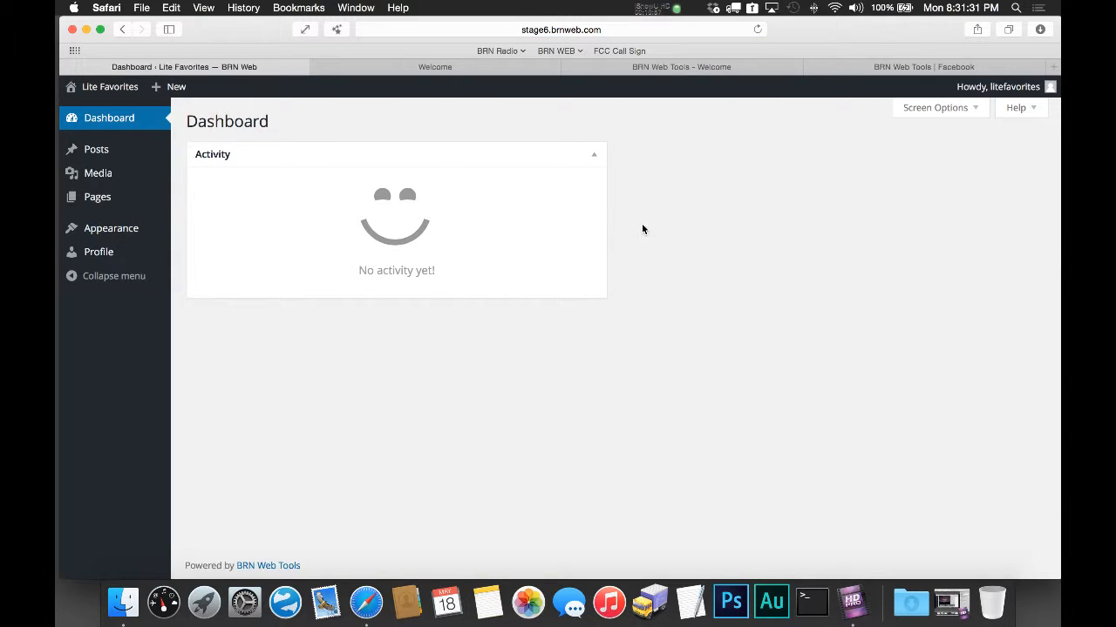
Step: Open the Widgets page under Appearance and look through the available widgets down to Text
{"action": "mouse_move", "coordinate": [130, 227]}
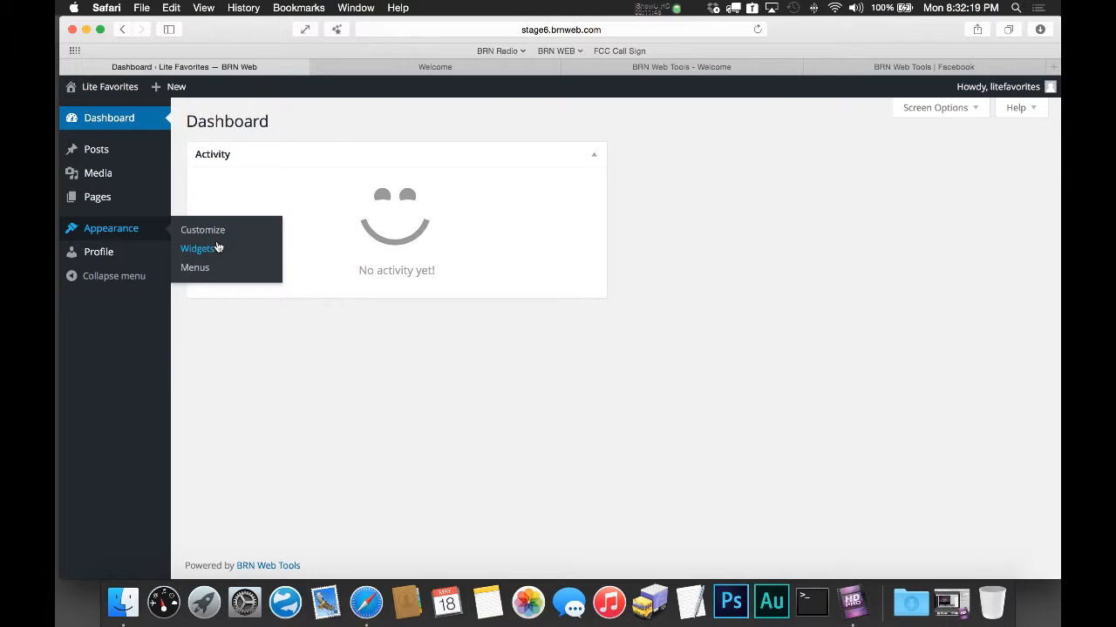
{"action": "left_click", "coordinate": [214, 250]}
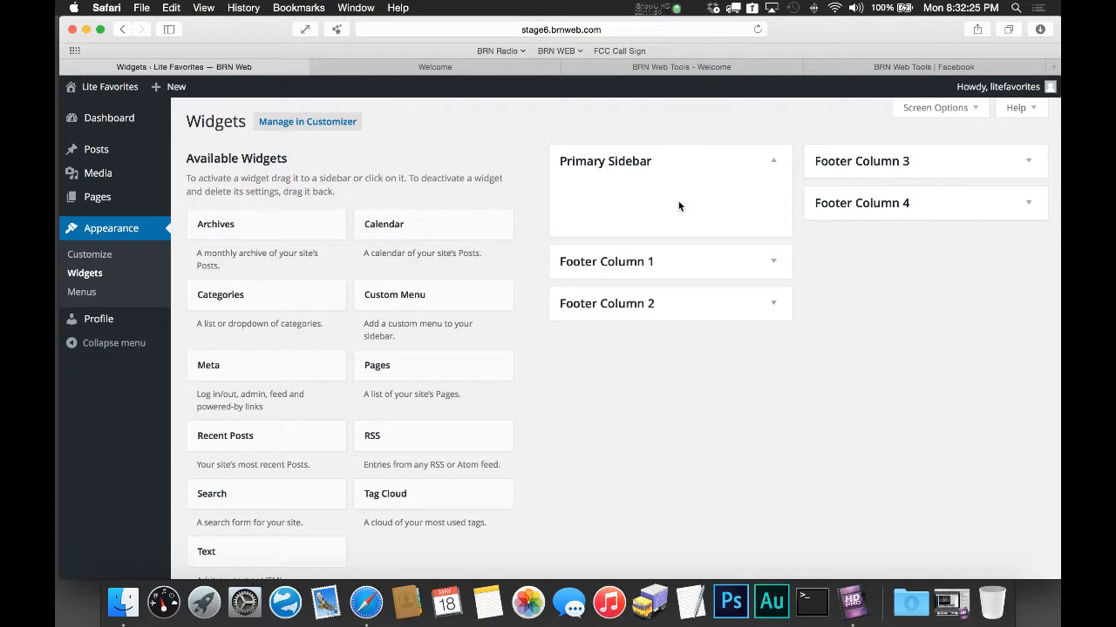
{"action": "scroll", "coordinate": [329, 357], "scroll_direction": "down", "scroll_amount": 3}
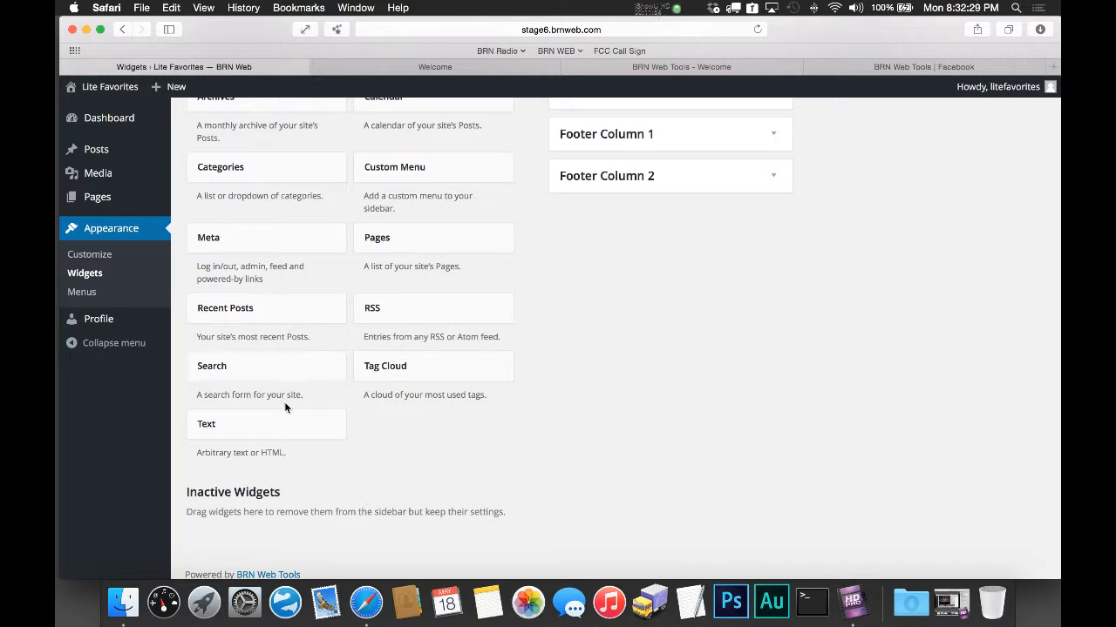
{"action": "scroll", "coordinate": [281, 433], "scroll_direction": "up", "scroll_amount": 2}
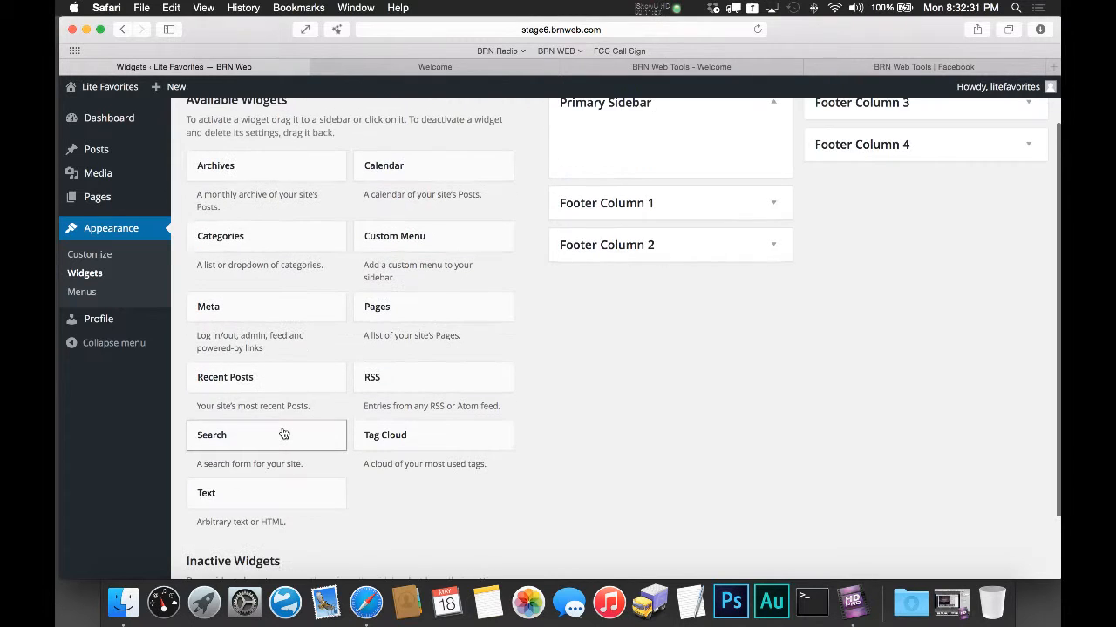
{"action": "scroll", "coordinate": [281, 433], "scroll_direction": "down", "scroll_amount": 1}
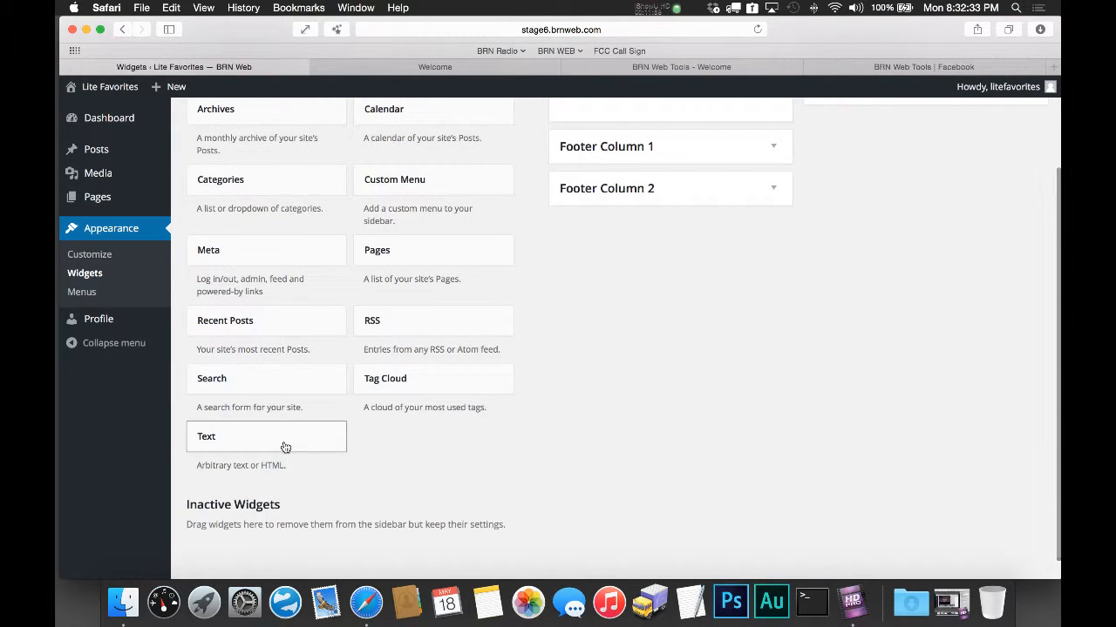
Step: Try adding a Text widget titled "Live on Air" to the Primary Sidebar, and delete it again
{"action": "left_click_drag", "start_coordinate": [285, 448], "coordinate": [672, 210]}
{"action": "left_click", "coordinate": [564, 254]}
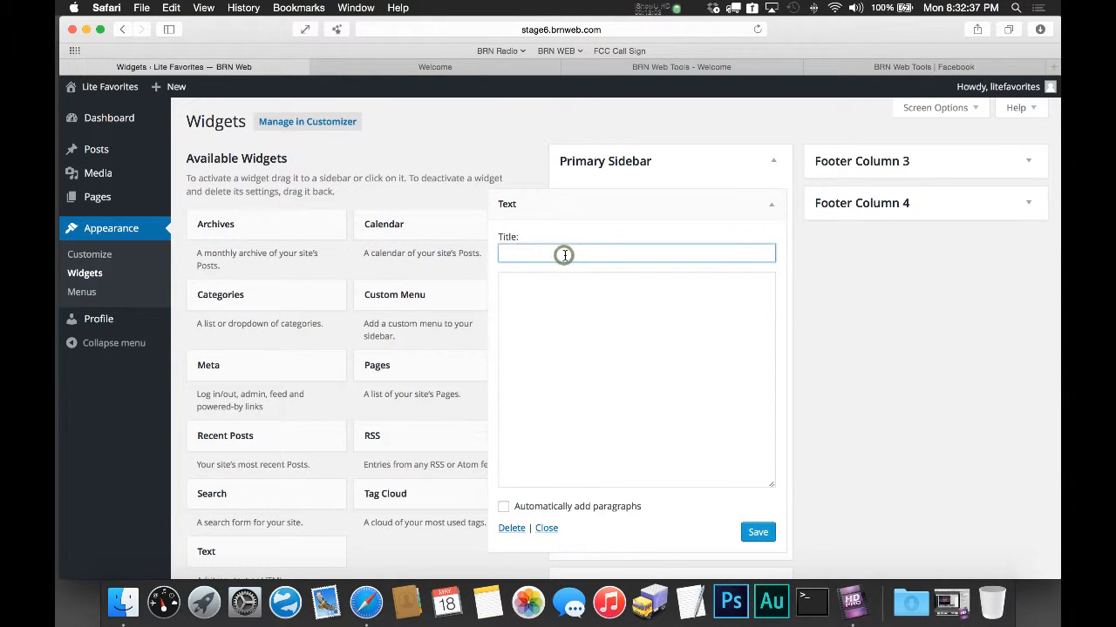
{"action": "type", "text": "Liv"}
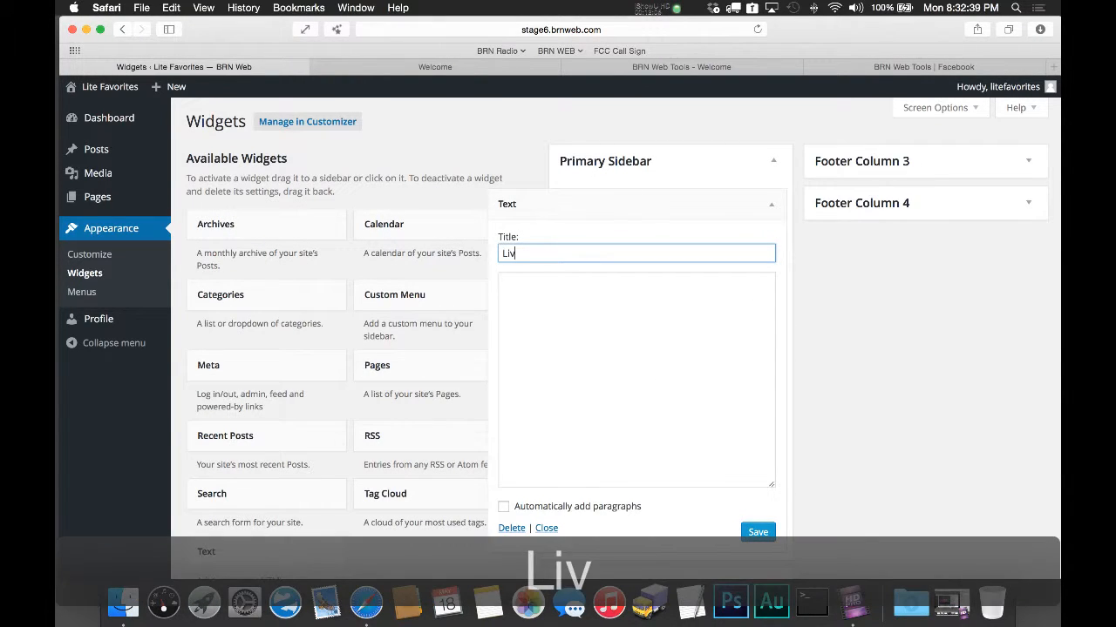
{"action": "type", "text": "e on Air"}
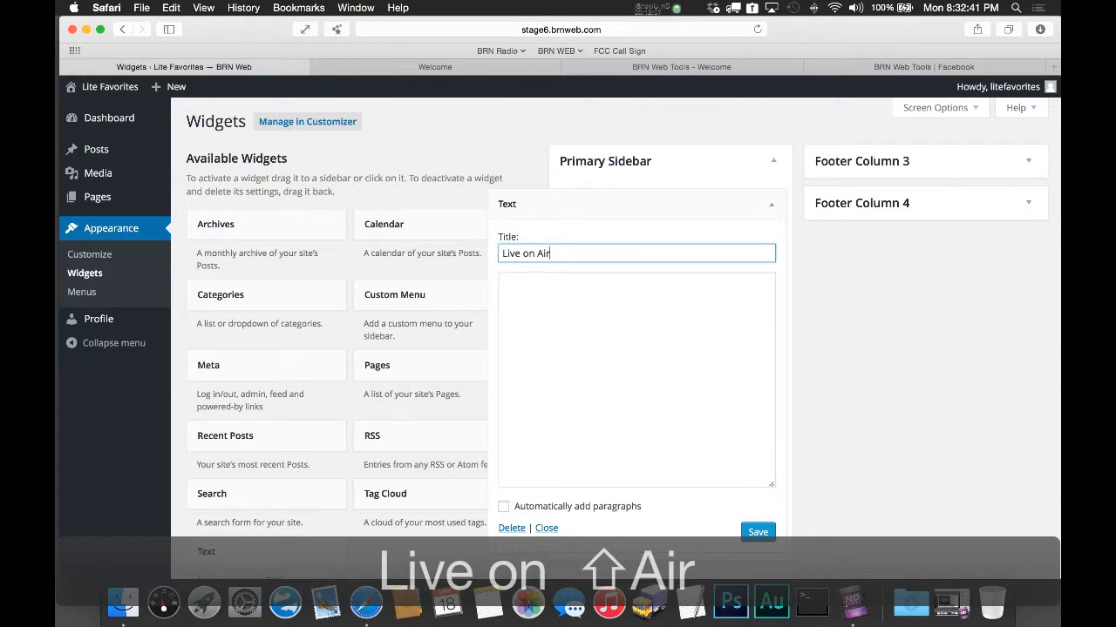
{"action": "key", "text": "Tab"}
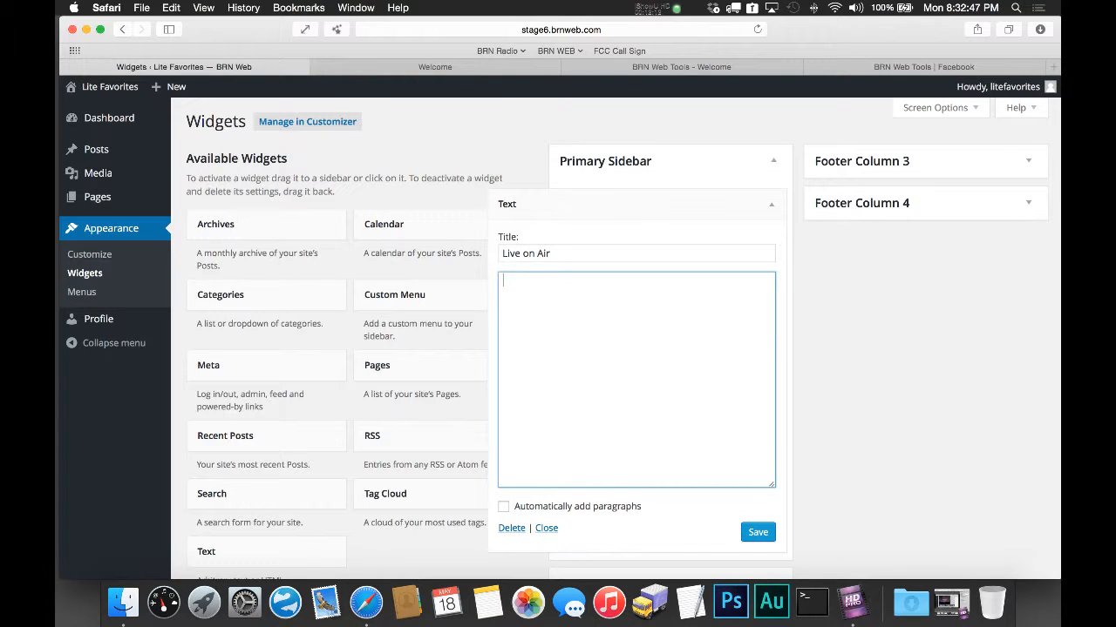
{"action": "left_click", "coordinate": [512, 528]}
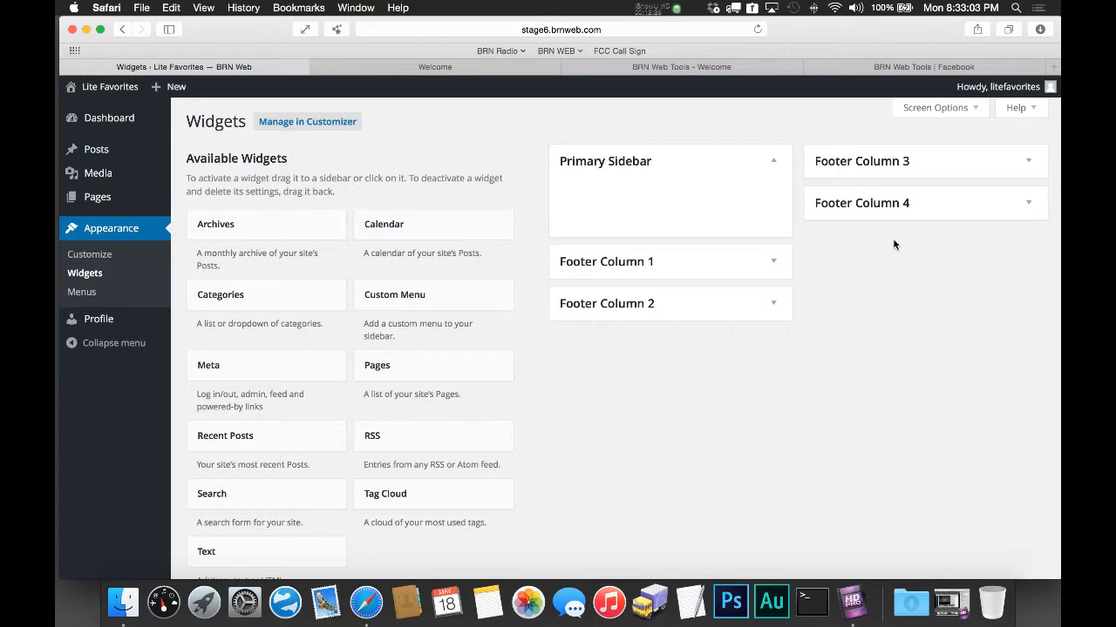
Step: Check the Footer Column 1 widget area and look over the rest of the Widgets page
{"action": "left_click", "coordinate": [764, 265]}
{"action": "left_click", "coordinate": [764, 264]}
{"action": "scroll", "coordinate": [224, 323], "scroll_direction": "down", "scroll_amount": 4}
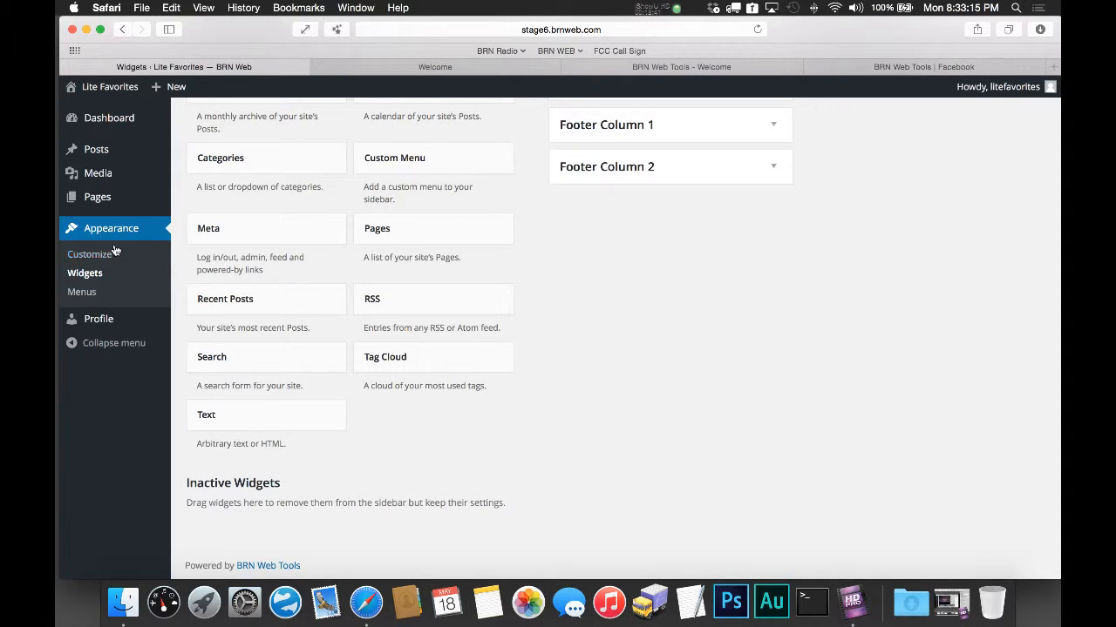
Step: Review the Main Menu structure on the Menus page, and check the live site before returning to the Dashboard
{"action": "left_click", "coordinate": [92, 297]}
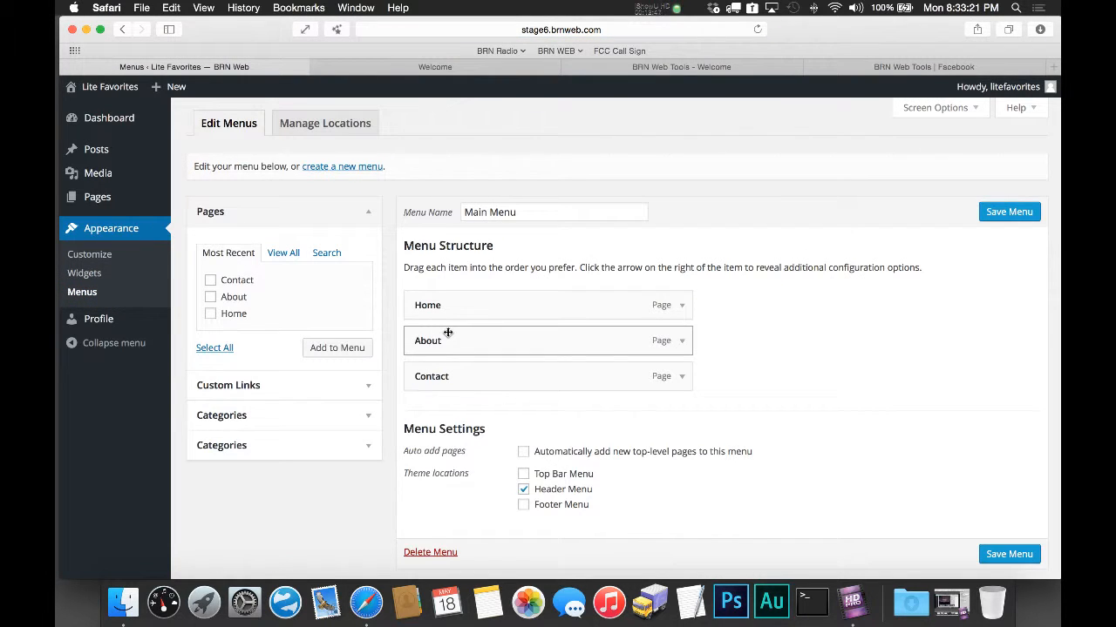
{"action": "mouse_move", "coordinate": [98, 87]}
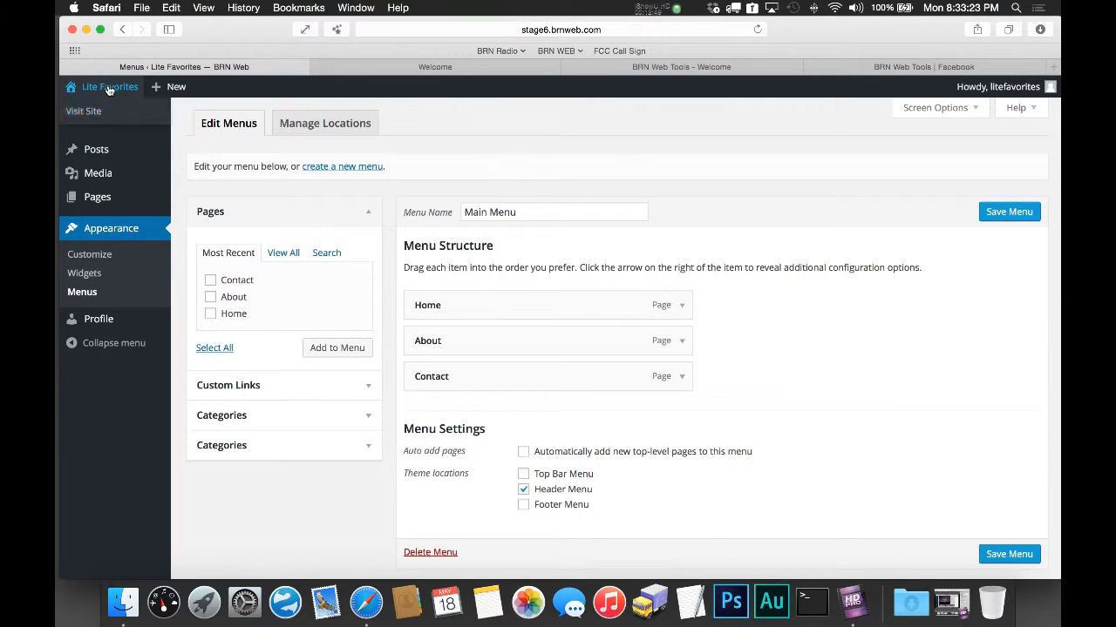
{"action": "left_click", "coordinate": [103, 114]}
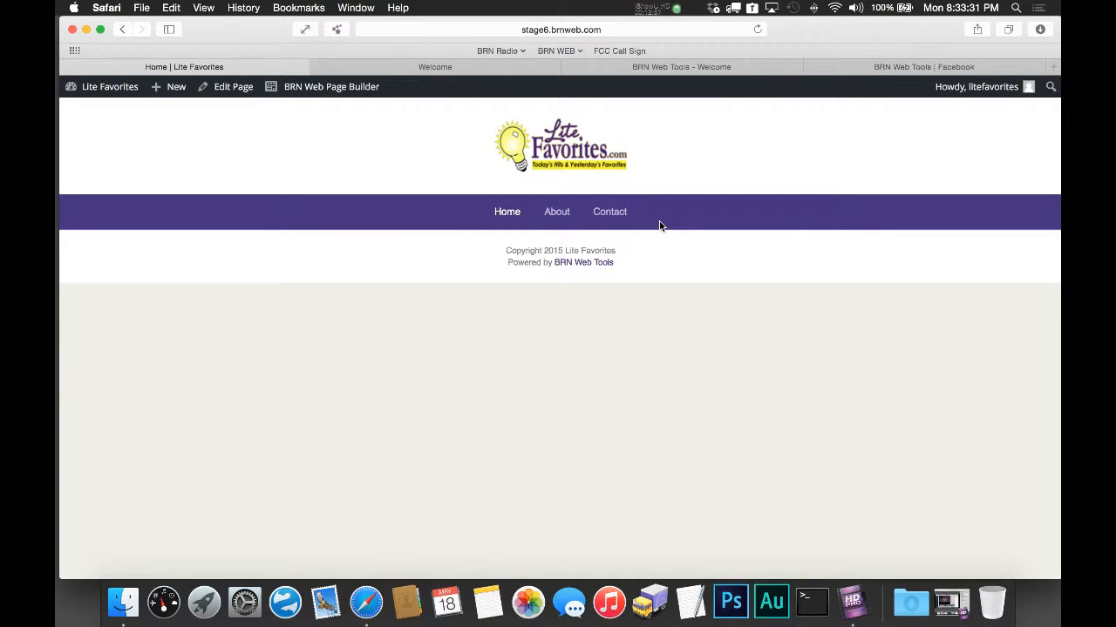
{"action": "mouse_move", "coordinate": [101, 92]}
{"action": "left_click", "coordinate": [90, 112]}
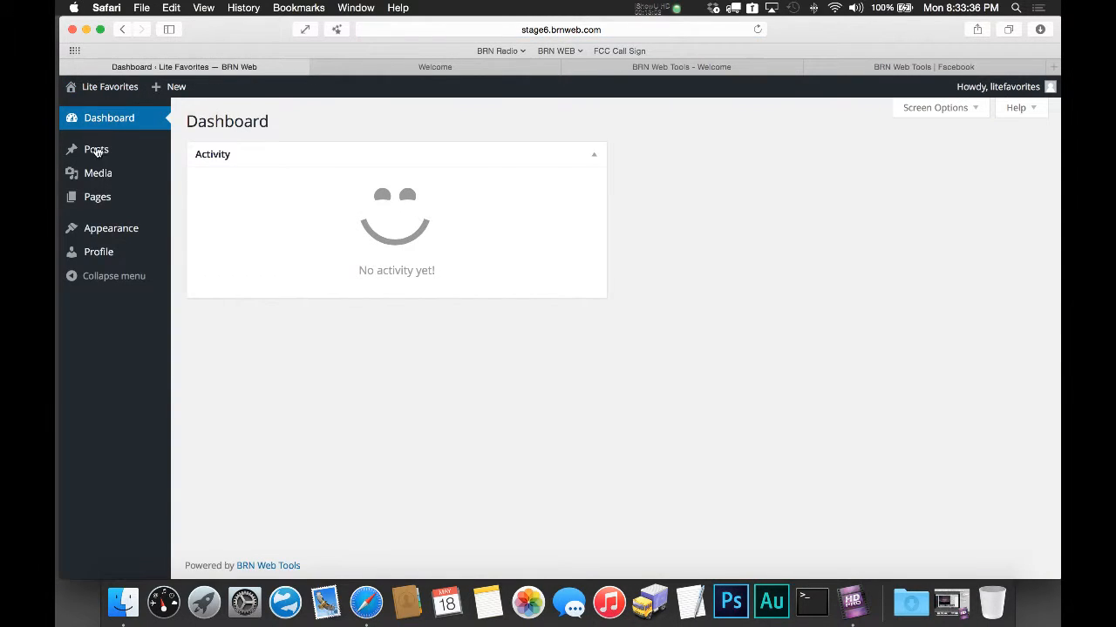
Step: Create a new page from the Pages list and title it "Listen Live"
{"action": "left_click", "coordinate": [106, 205]}
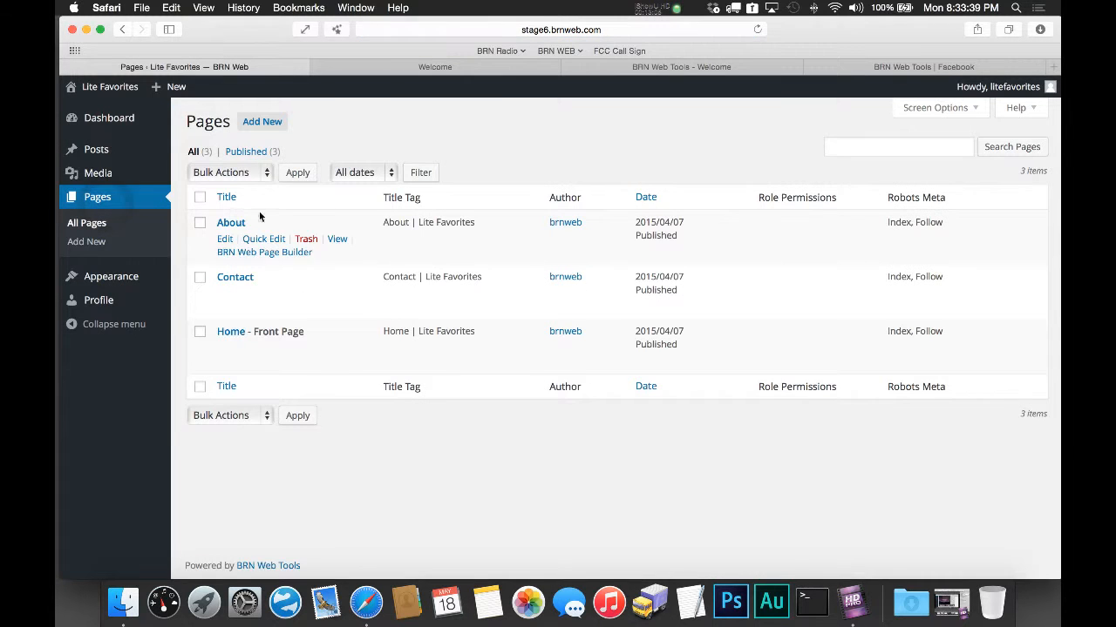
{"action": "left_click", "coordinate": [262, 122]}
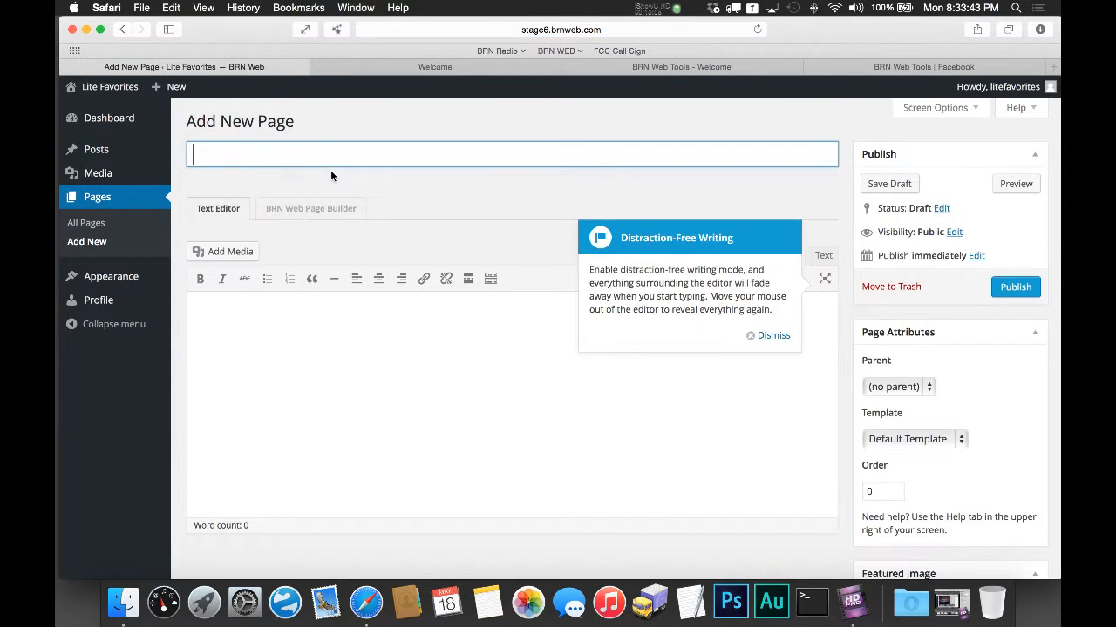
{"action": "type", "text": "Lki"}
{"action": "key", "text": "BackSpace"}
{"action": "key", "text": "BackSpace"}
{"action": "type", "text": "isten L"}
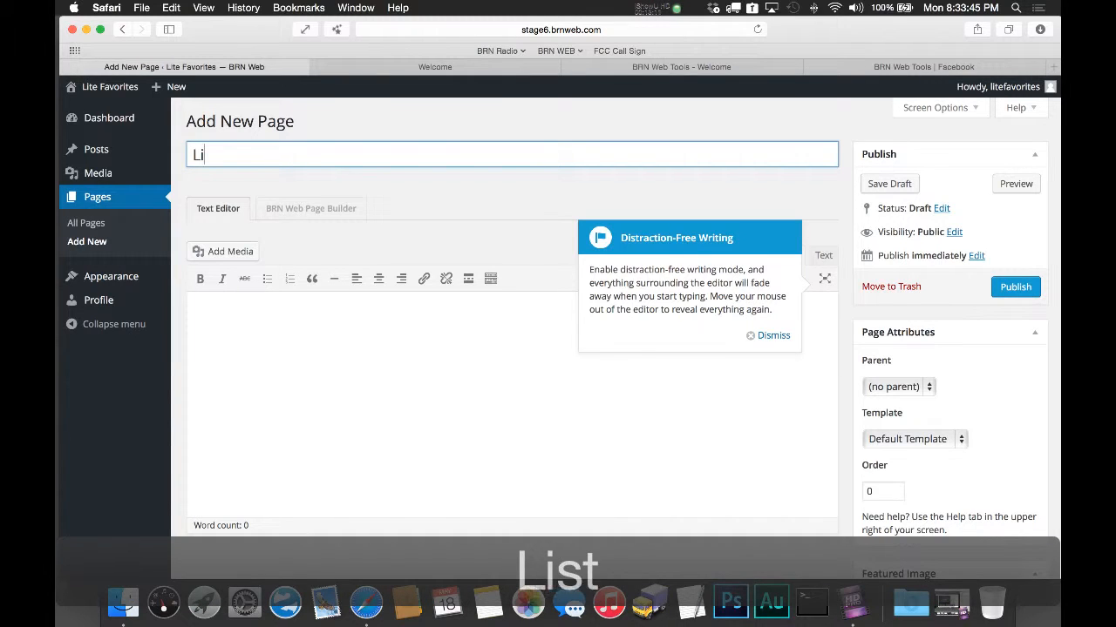
{"action": "key", "text": "BackSpace"}
{"action": "key", "text": "BackSpace"}
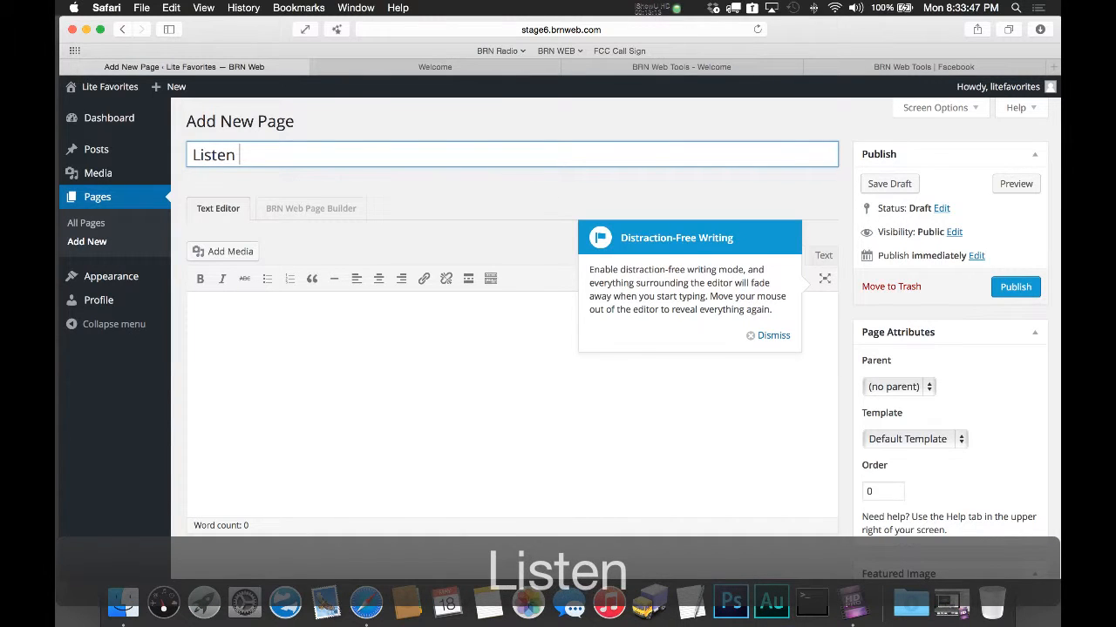
{"action": "type", "text": "Live"}
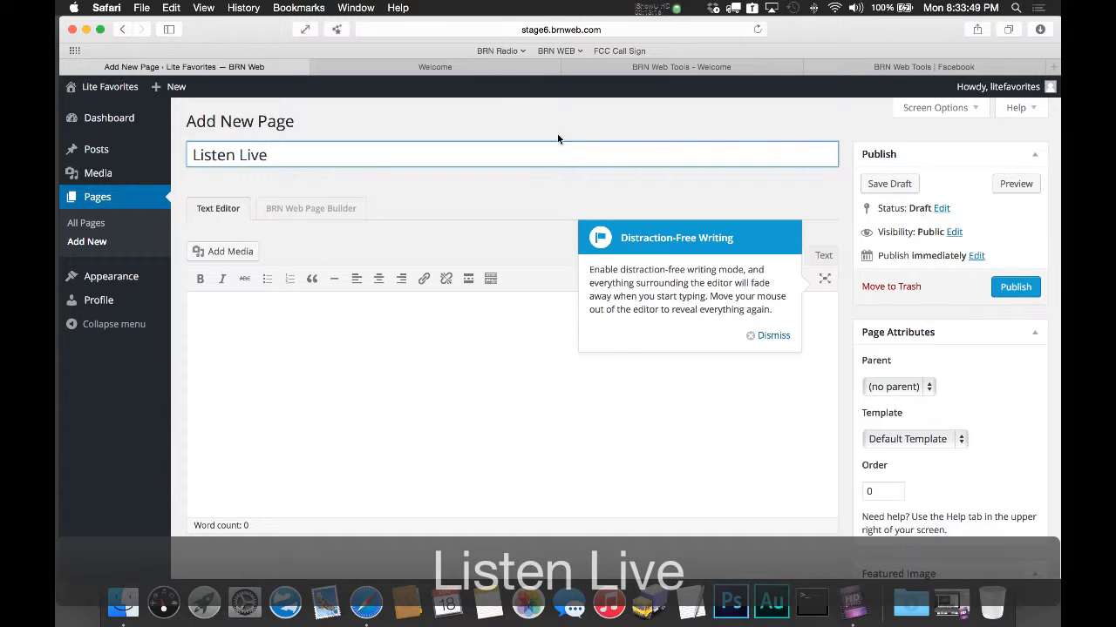
Step: Publish the Listen Live page with the Distraction-Free Writing tip dismissed, and view the page on the site
{"action": "left_click", "coordinate": [728, 189]}
{"action": "left_click", "coordinate": [760, 340]}
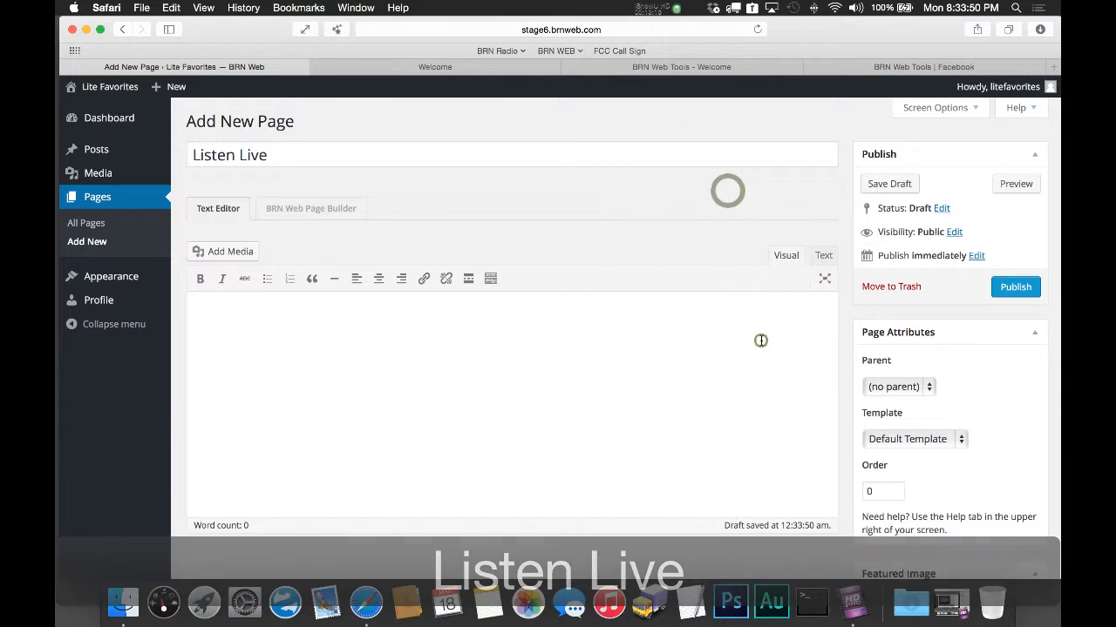
{"action": "left_click", "coordinate": [1033, 287]}
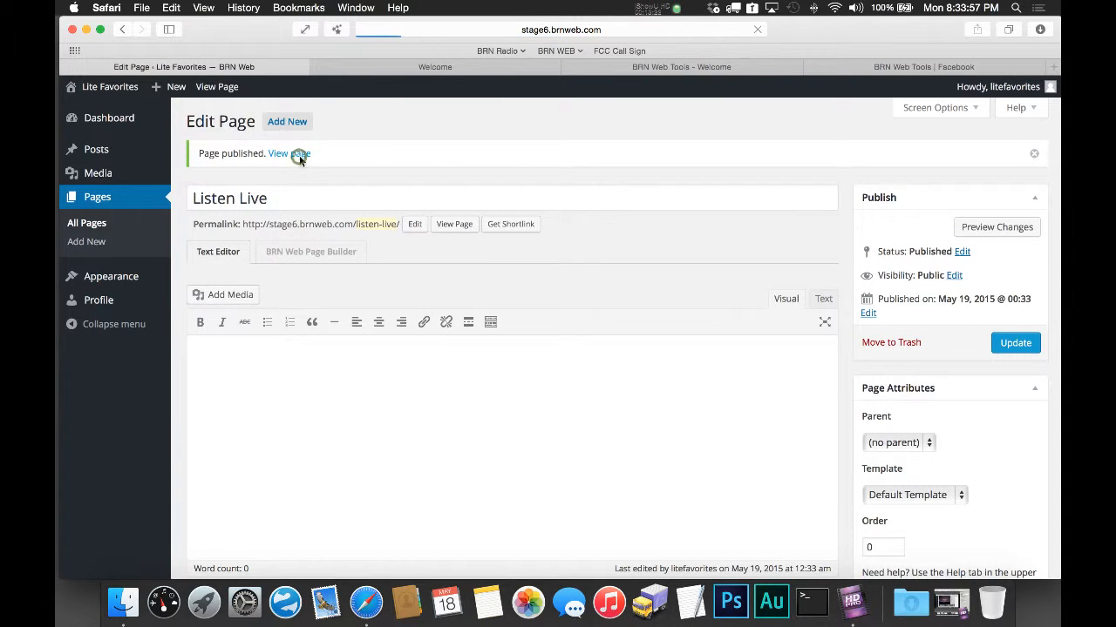
{"action": "left_click", "coordinate": [299, 157]}
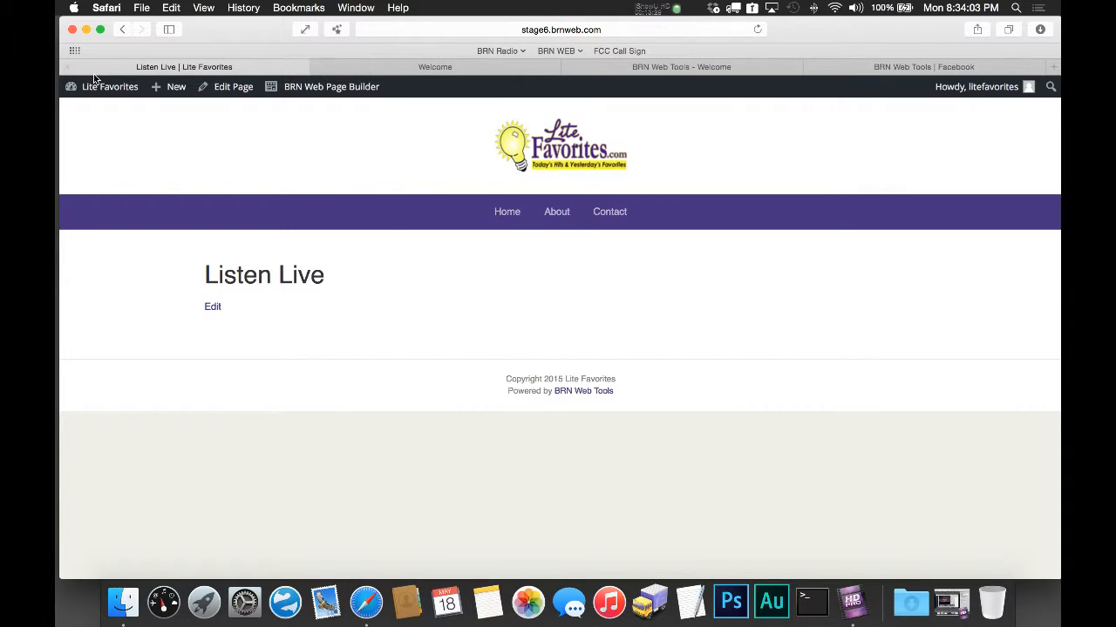
Step: Add the Listen Live page to the Main Menu on the Menus page and place it between About and Contact
{"action": "mouse_move", "coordinate": [96, 87]}
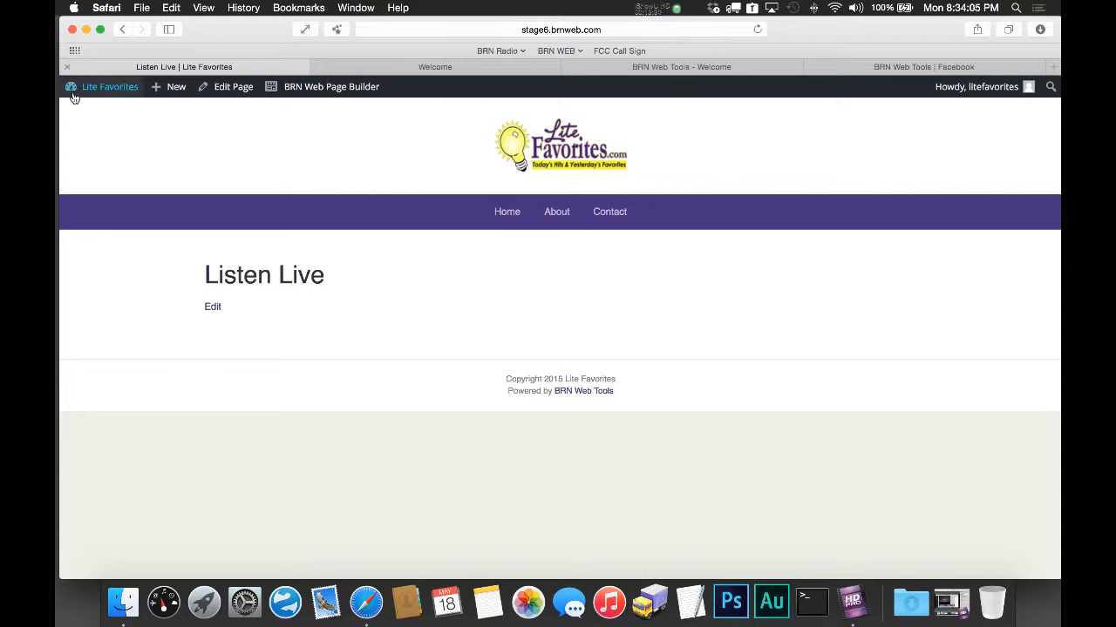
{"action": "mouse_move", "coordinate": [77, 93]}
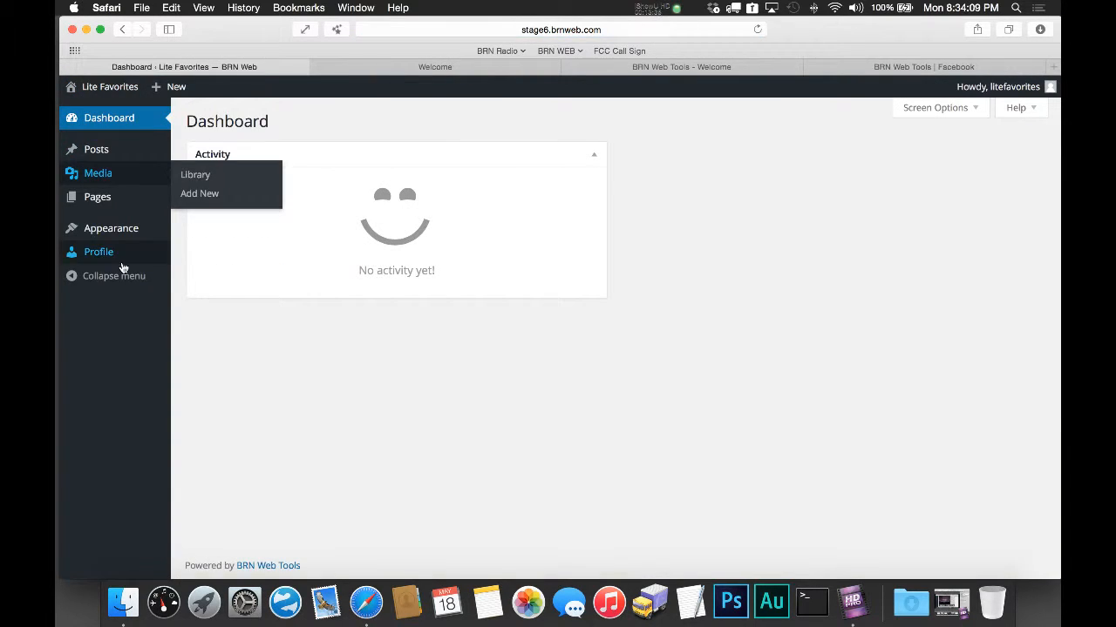
{"action": "mouse_move", "coordinate": [174, 238]}
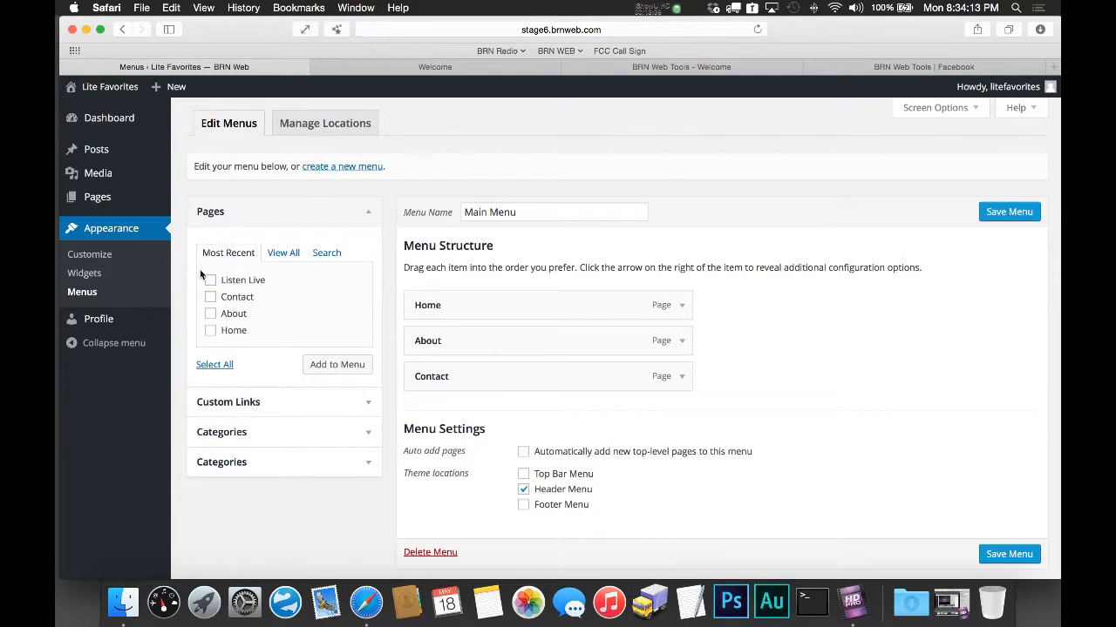
{"action": "scroll", "coordinate": [325, 194], "scroll_direction": "down", "scroll_amount": 2}
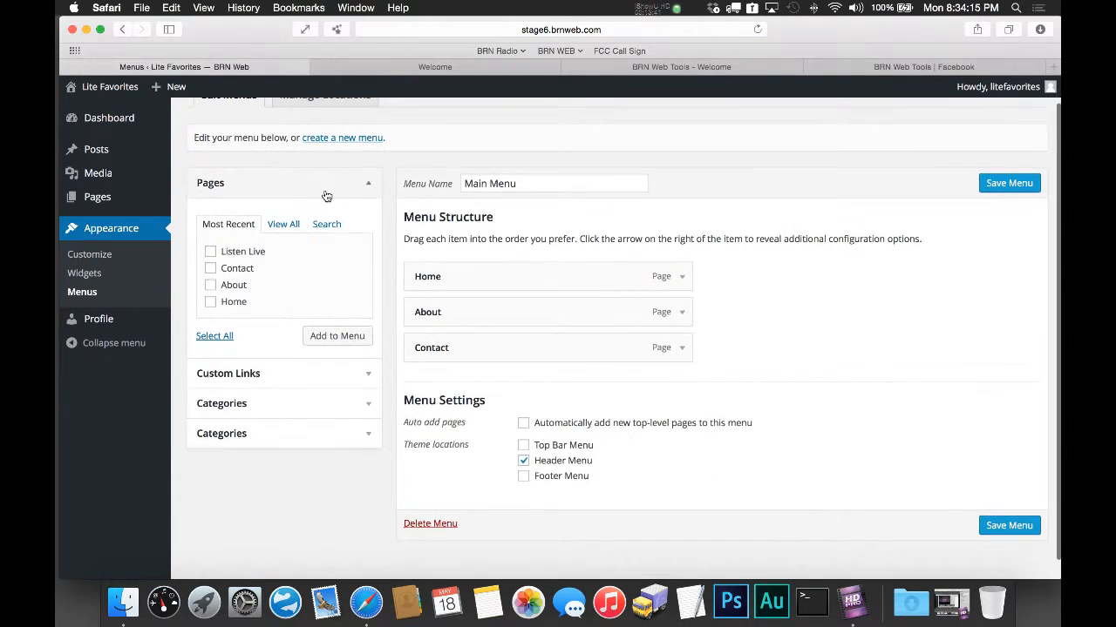
{"action": "scroll", "coordinate": [325, 194], "scroll_direction": "up", "scroll_amount": 2}
{"action": "left_click_drag", "start_coordinate": [545, 212], "coordinate": [435, 211]}
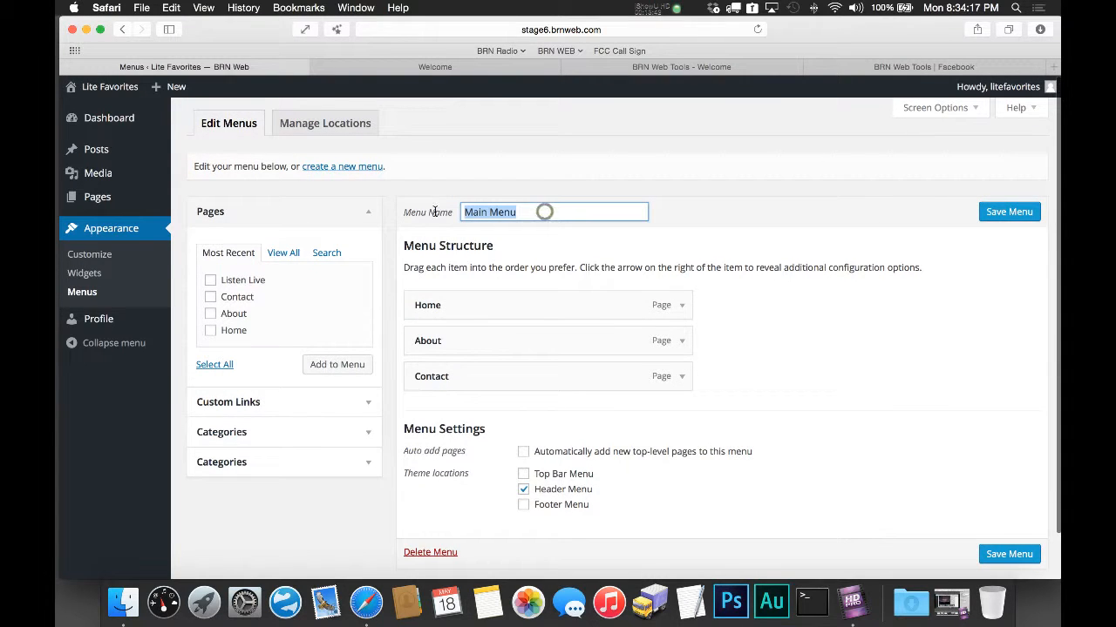
{"action": "left_click", "coordinate": [412, 192]}
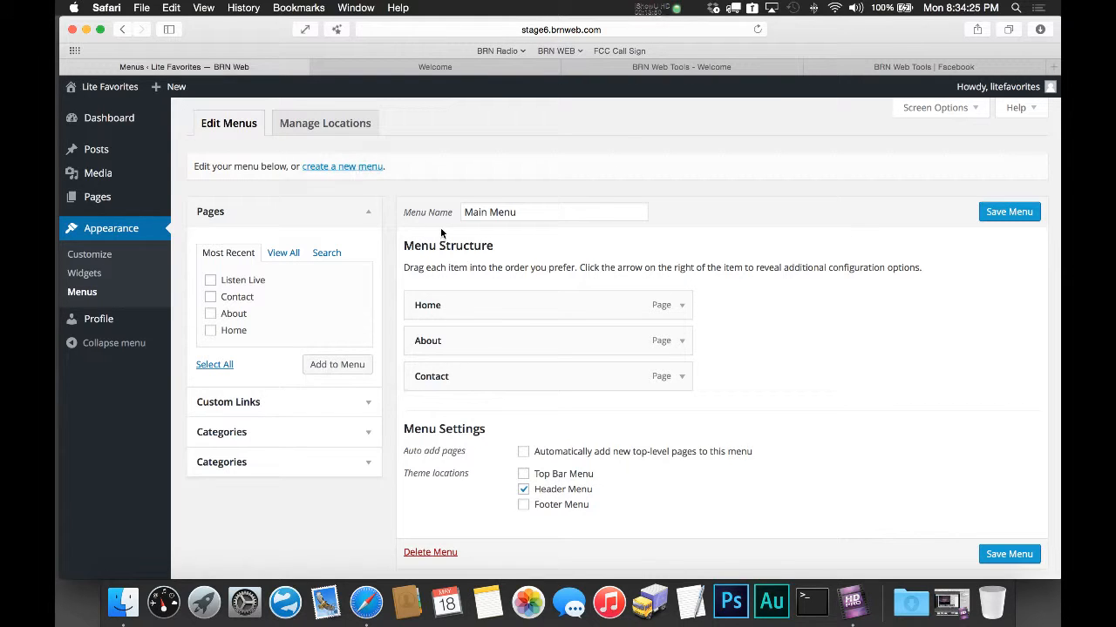
{"action": "left_click", "coordinate": [210, 280]}
{"action": "left_click", "coordinate": [317, 370]}
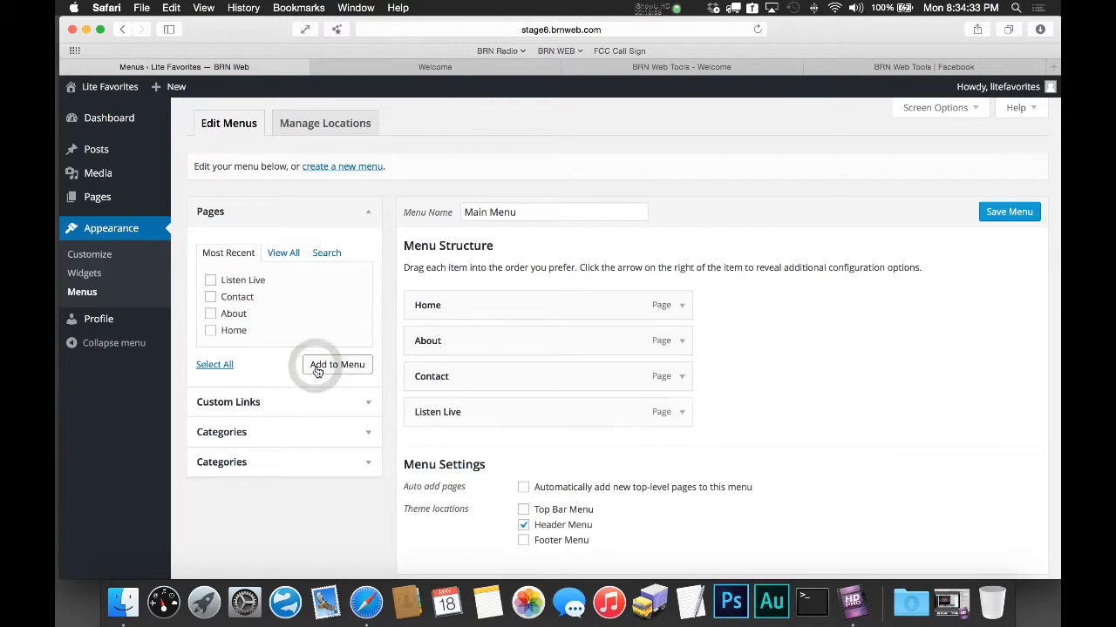
{"action": "left_click_drag", "start_coordinate": [461, 414], "coordinate": [461, 379]}
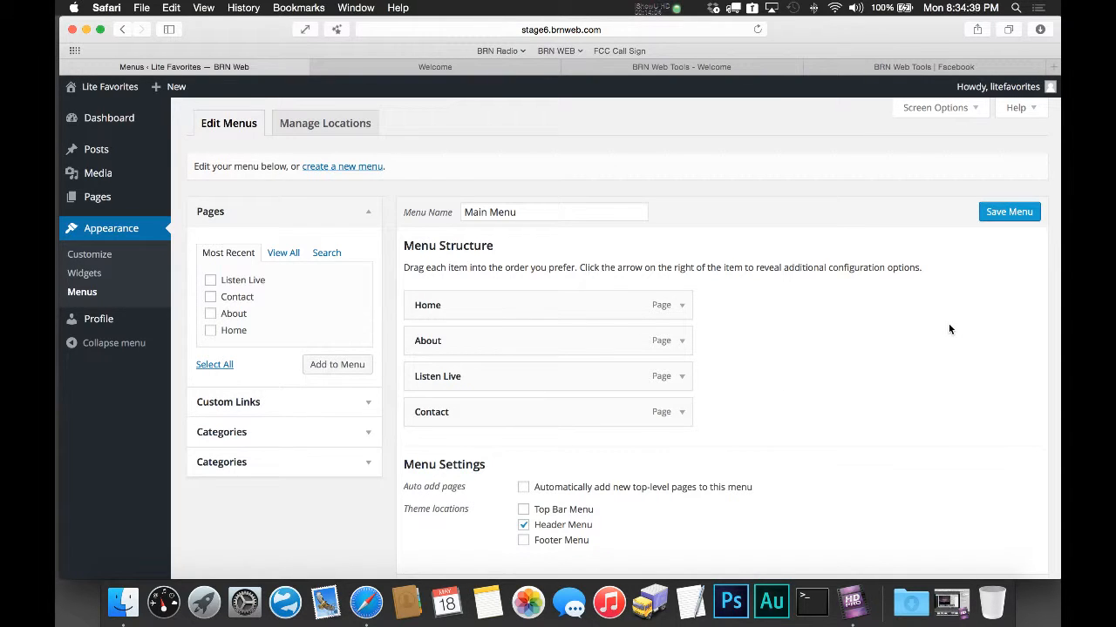
Step: Try "Listen Live 1" as the navigation label of the Listen Live menu item, and restore the original label
{"action": "left_click", "coordinate": [682, 375]}
{"action": "scroll", "coordinate": [685, 371], "scroll_direction": "down", "scroll_amount": 2}
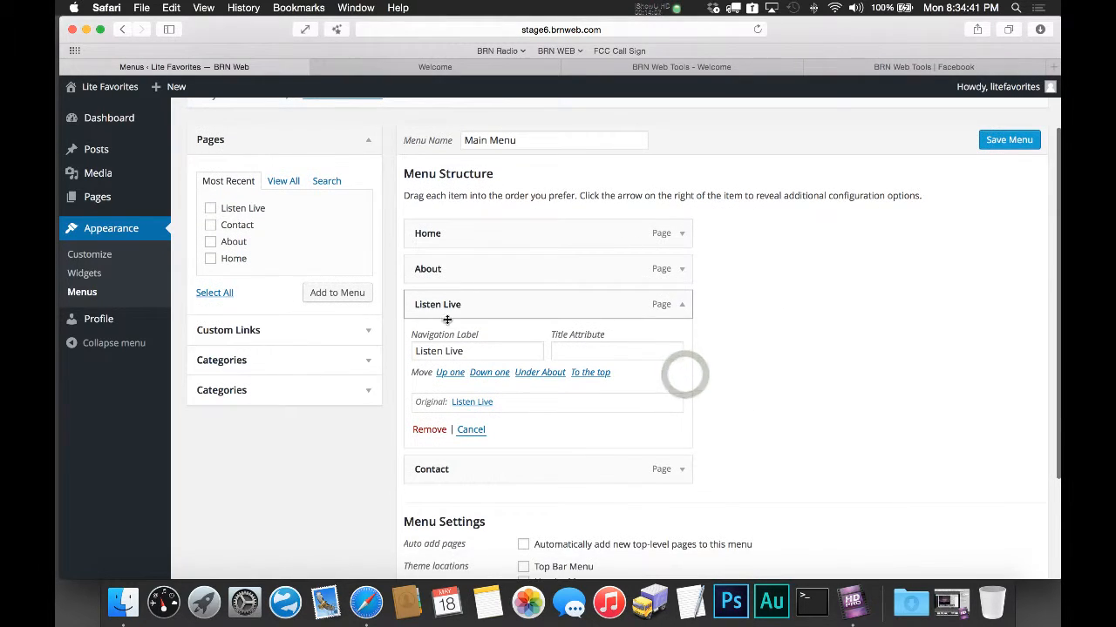
{"action": "double_click", "coordinate": [444, 350]}
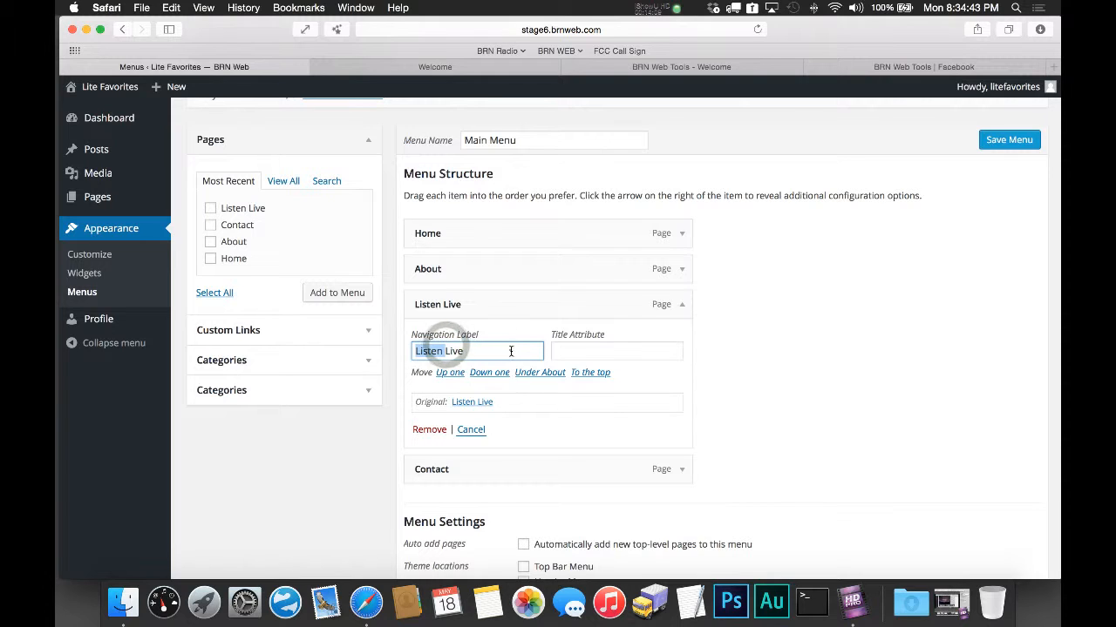
{"action": "left_click", "coordinate": [511, 350]}
{"action": "type", "text": "1"}
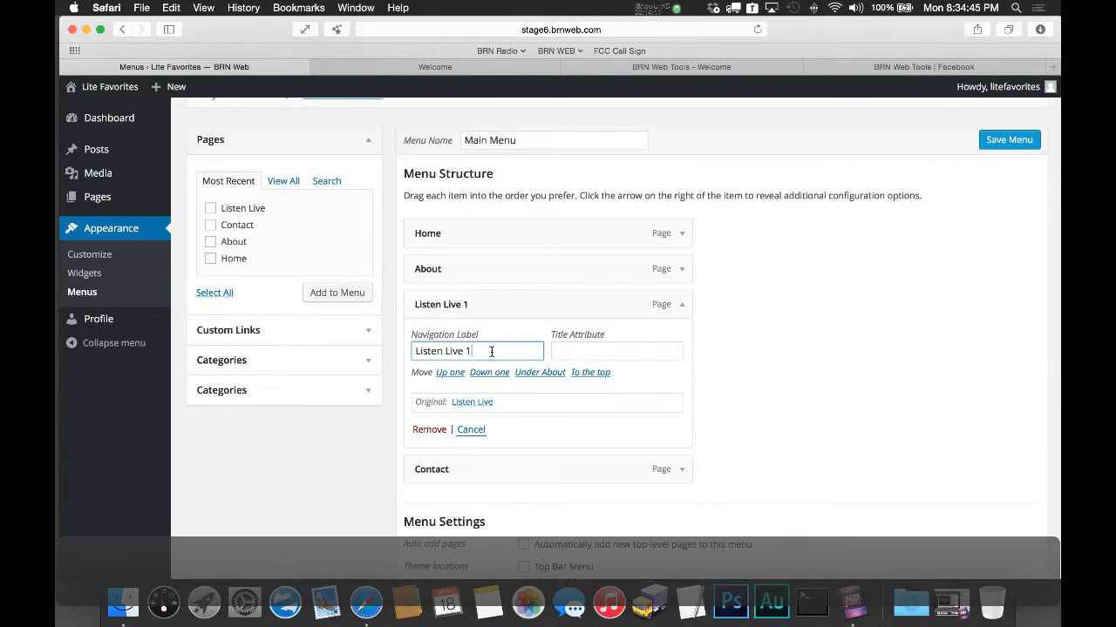
{"action": "left_click", "coordinate": [746, 401]}
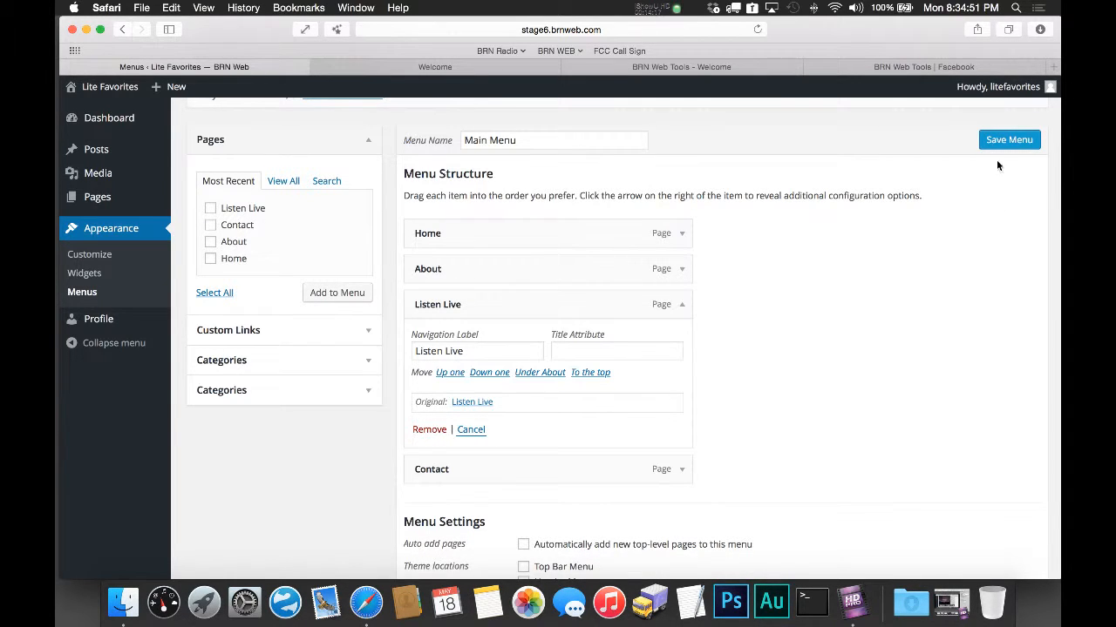
Step: Save the Main Menu and visit the live site to check its navigation
{"action": "mouse_move", "coordinate": [996, 101]}
{"action": "left_click", "coordinate": [1016, 137]}
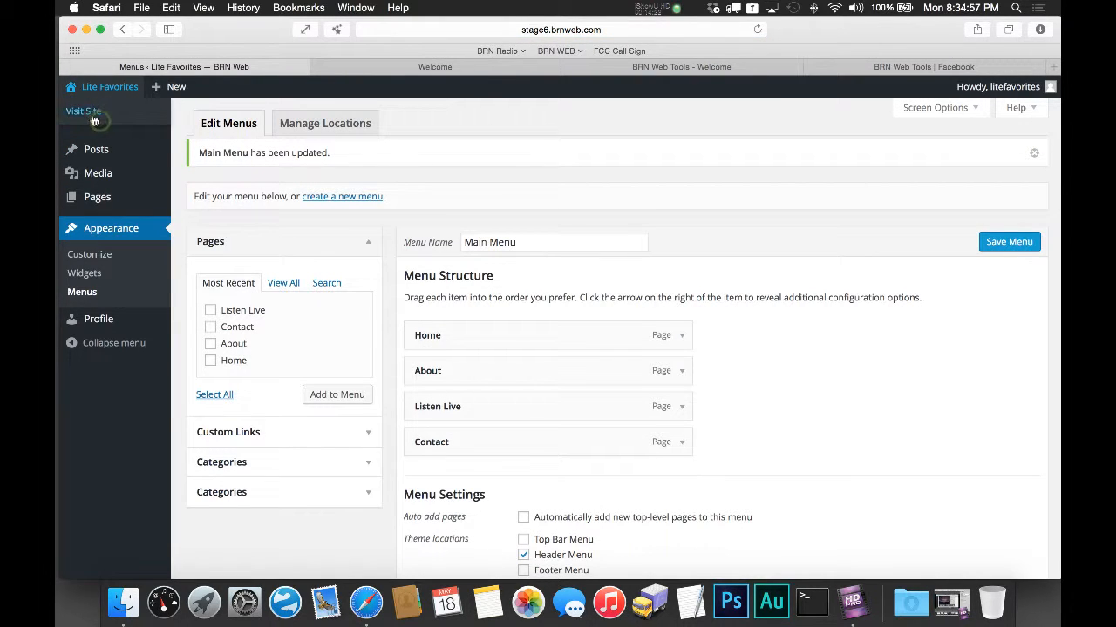
{"action": "left_click", "coordinate": [92, 115]}
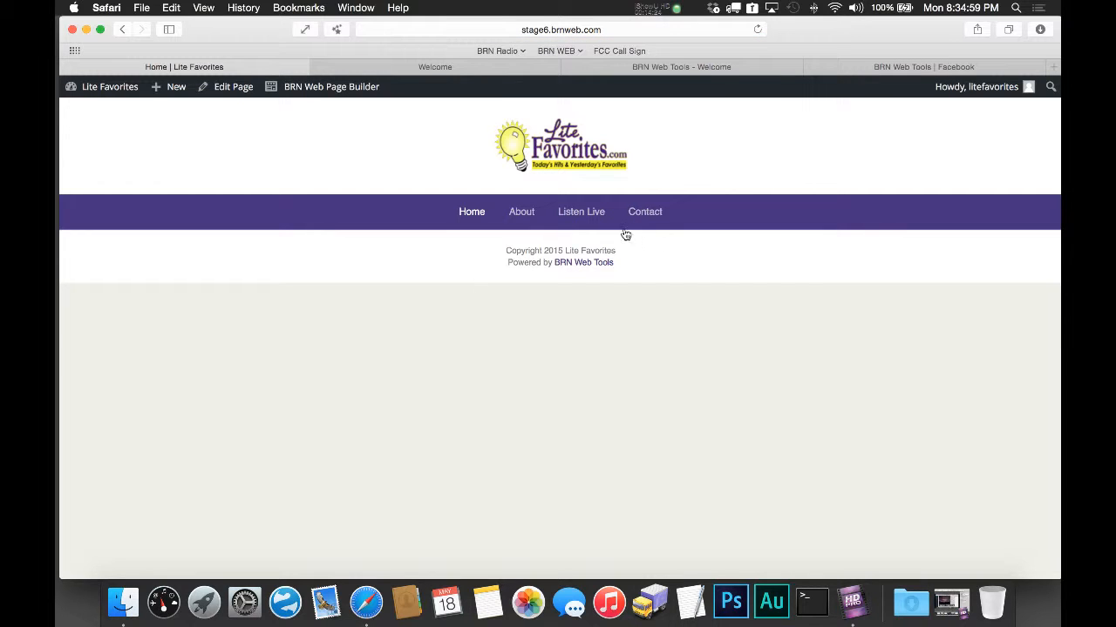
Step: Look over the Graceway Baptist Church example site's home page with its pop-up dismissed, and its Contact Us page
{"action": "left_click", "coordinate": [462, 65]}
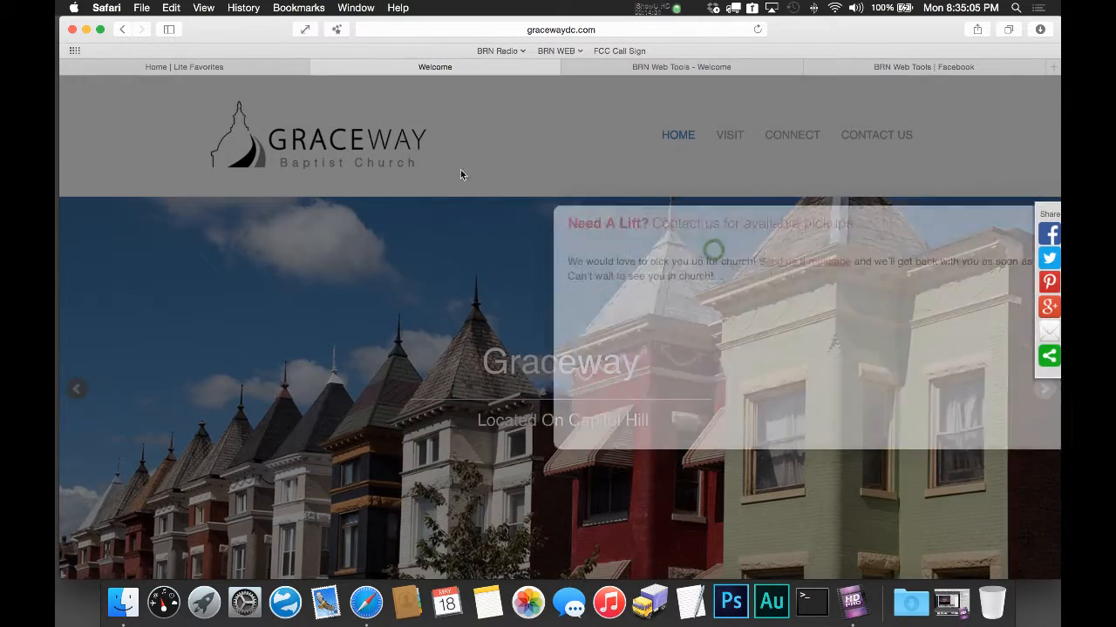
{"action": "left_click", "coordinate": [831, 220]}
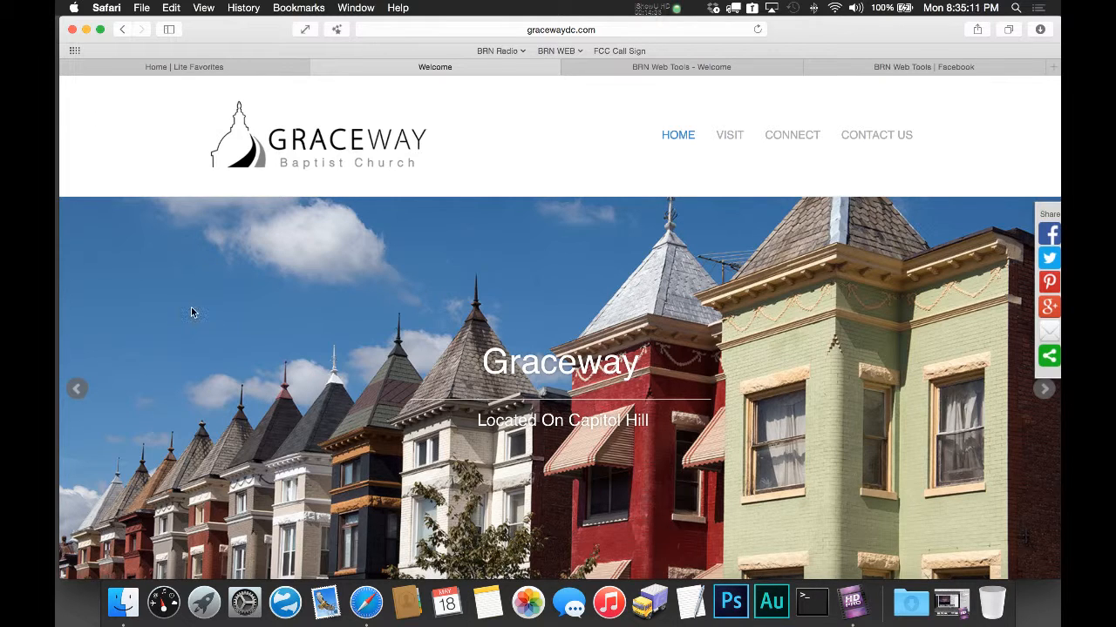
{"action": "scroll", "coordinate": [193, 288], "scroll_direction": "down", "scroll_amount": 10}
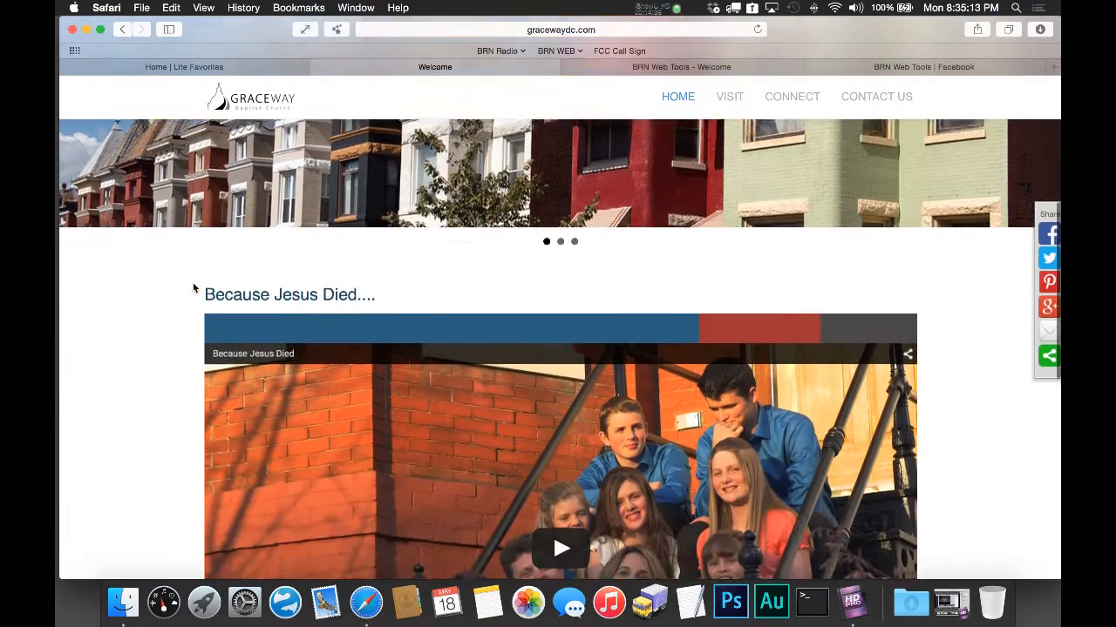
{"action": "scroll", "coordinate": [193, 287], "scroll_direction": "down", "scroll_amount": 2}
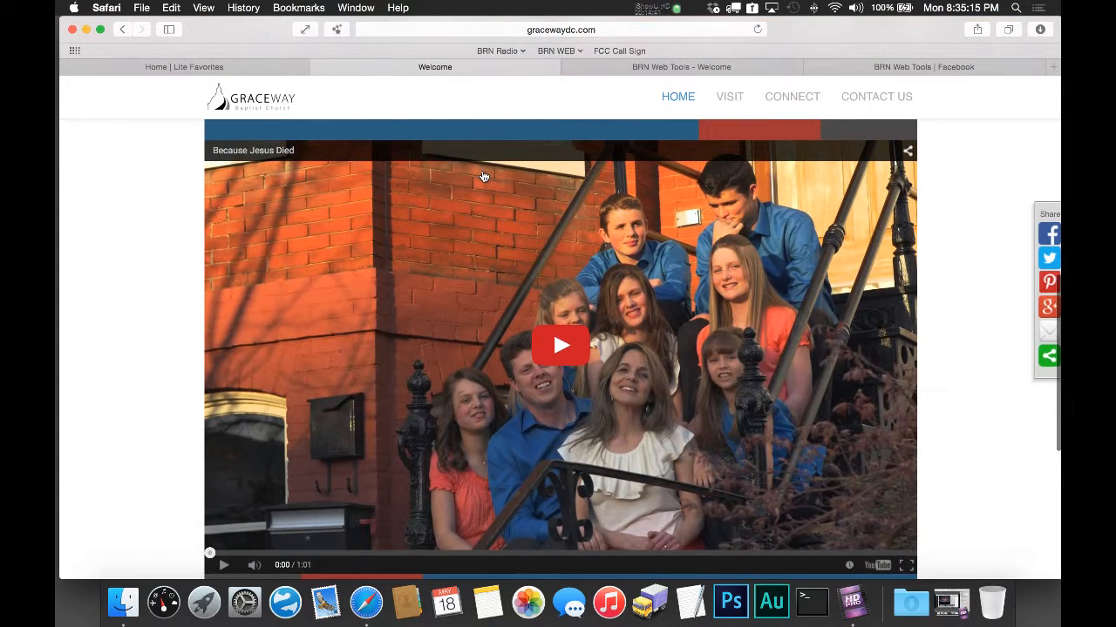
{"action": "scroll", "coordinate": [484, 177], "scroll_direction": "down", "scroll_amount": 6}
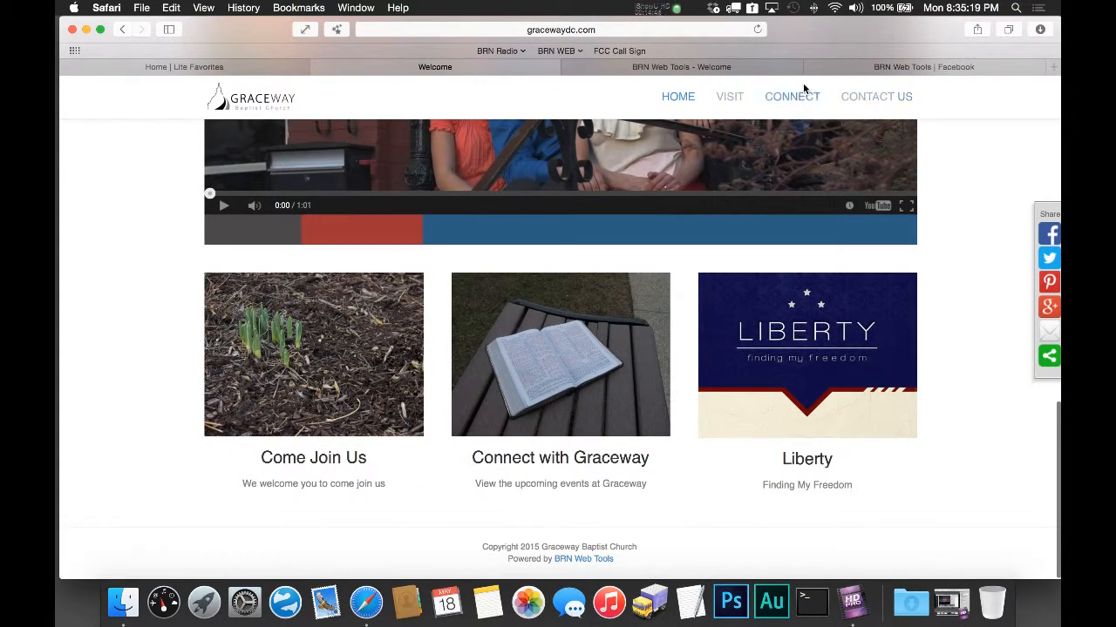
{"action": "left_click", "coordinate": [861, 97]}
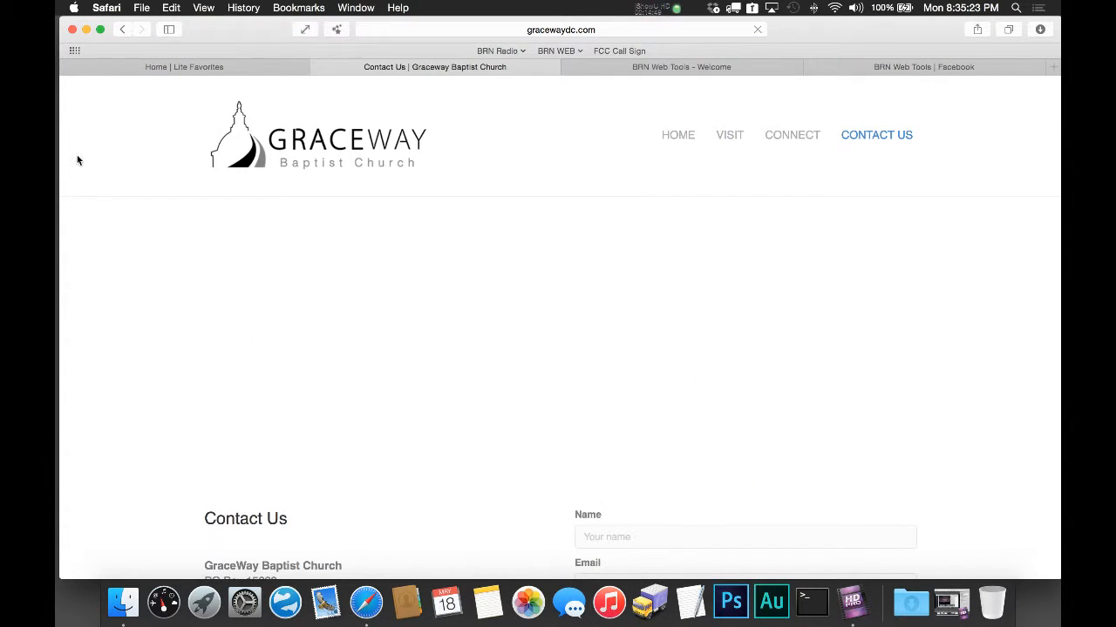
{"action": "scroll", "coordinate": [80, 230], "scroll_direction": "down", "scroll_amount": 5}
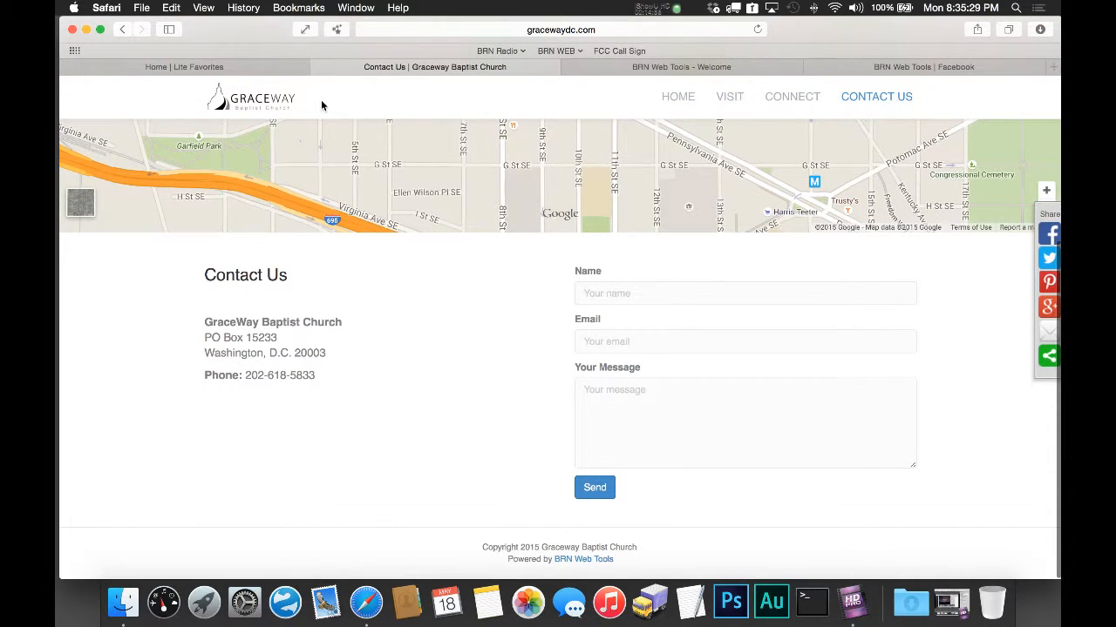
Step: Close the Graceway, BRN Web Tools and Facebook browser tabs, and go to the Lite Favorites home page
{"action": "left_click", "coordinate": [317, 68]}
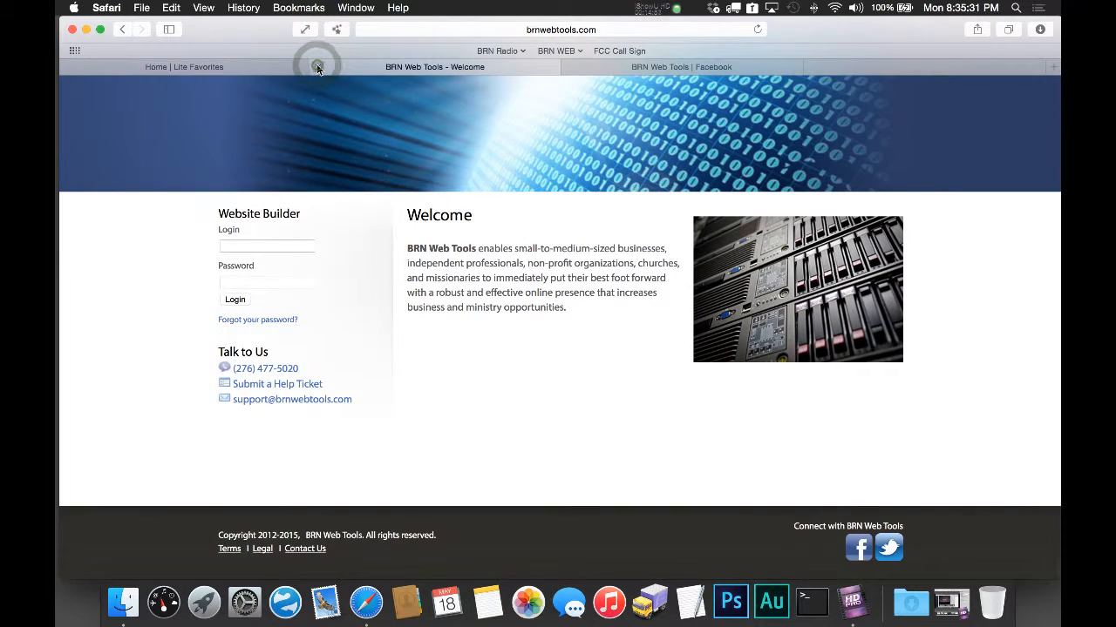
{"action": "left_click", "coordinate": [317, 68]}
{"action": "left_click", "coordinate": [318, 68]}
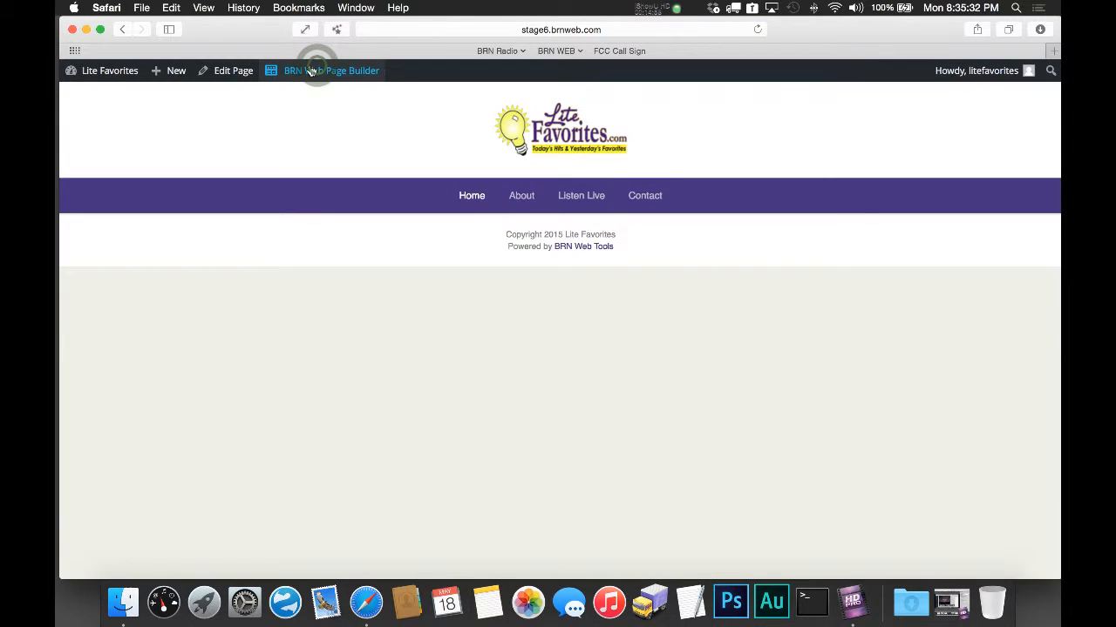
{"action": "left_click", "coordinate": [472, 196]}
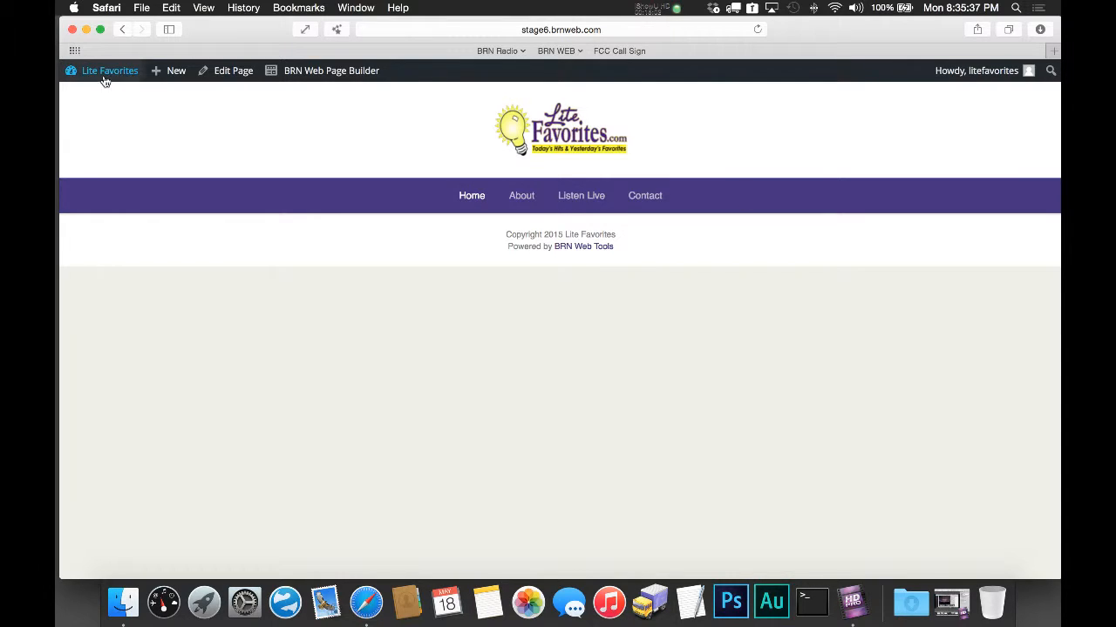
Step: Create a new menu named "Header Menu" on the Menus page, add the Contact page to it and save it
{"action": "mouse_move", "coordinate": [104, 80]}
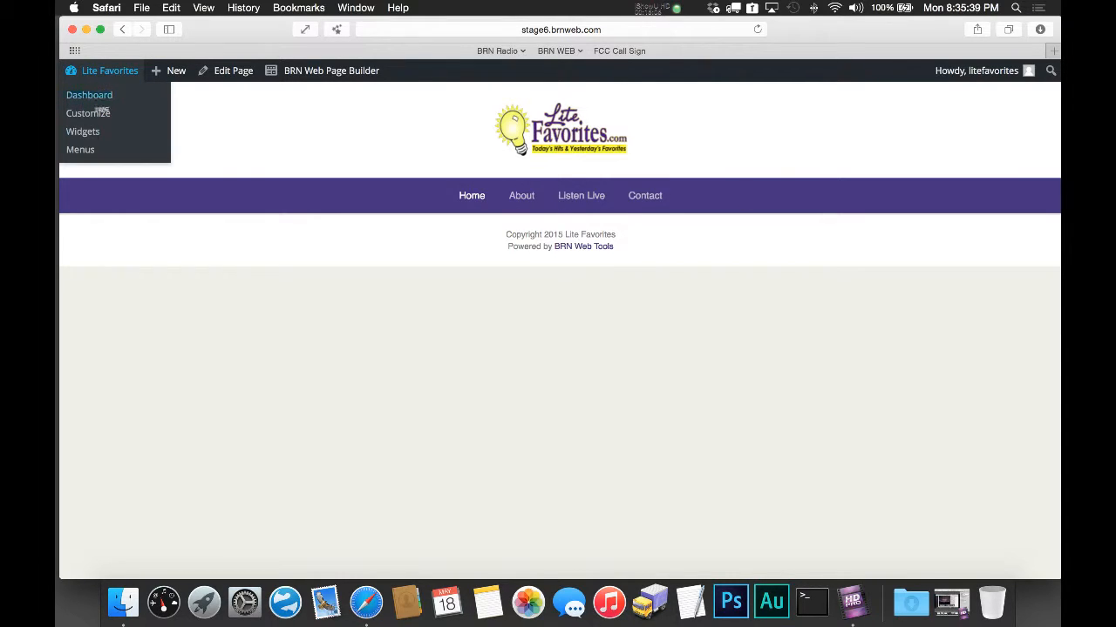
{"action": "left_click", "coordinate": [80, 152]}
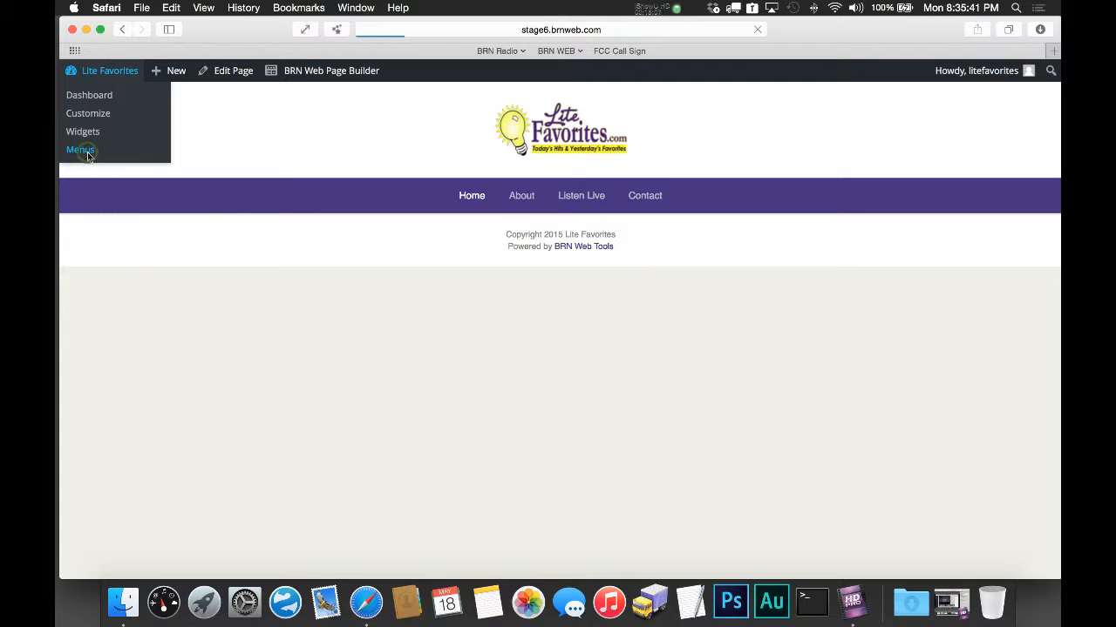
{"action": "scroll", "coordinate": [397, 196], "scroll_direction": "down", "scroll_amount": 2}
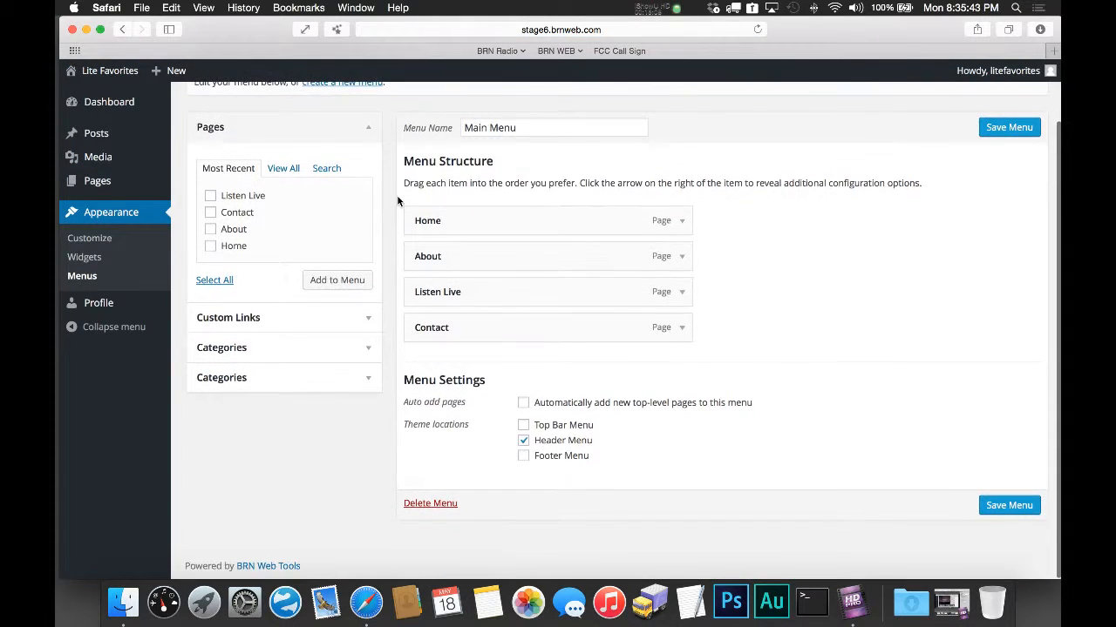
{"action": "left_click", "coordinate": [451, 305]}
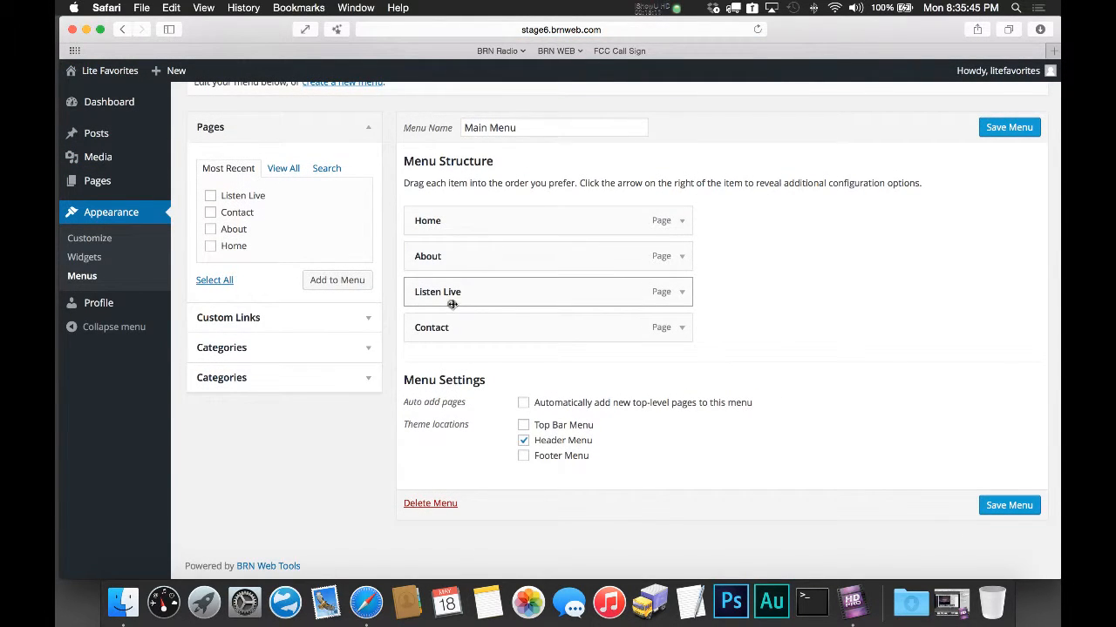
{"action": "scroll", "coordinate": [936, 291], "scroll_direction": "up", "scroll_amount": 3}
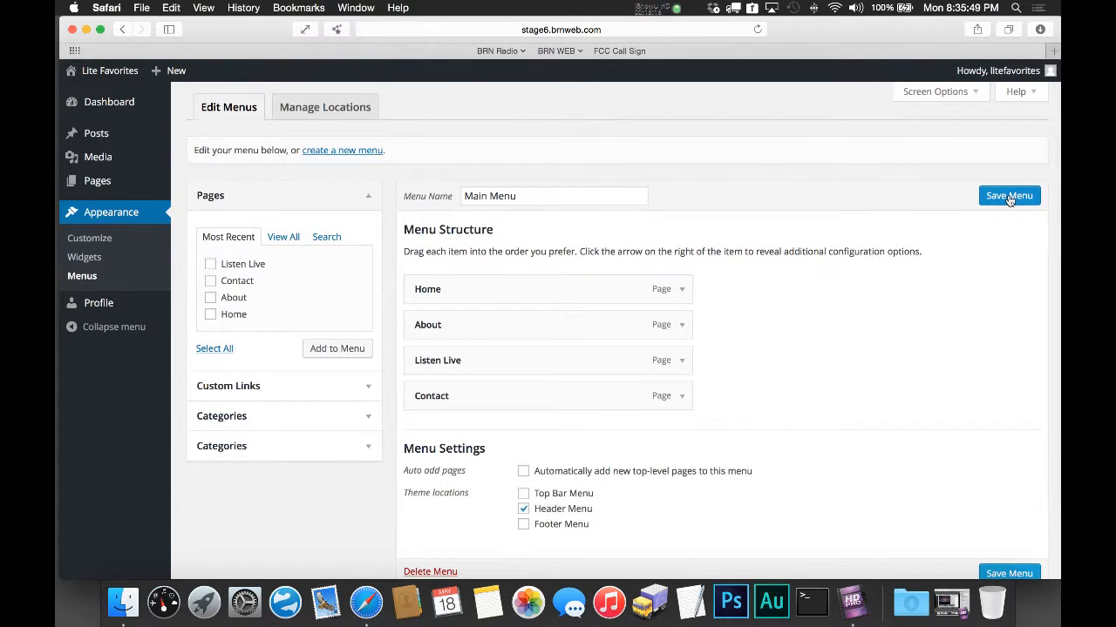
{"action": "left_click", "coordinate": [331, 150]}
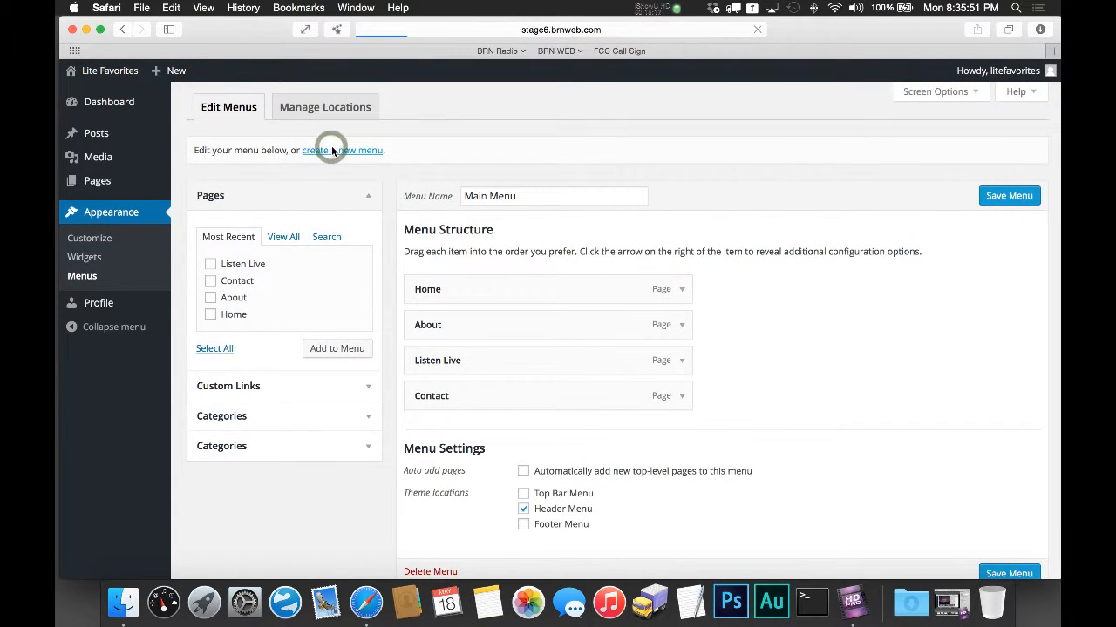
{"action": "type", "text": "Header Menu"}
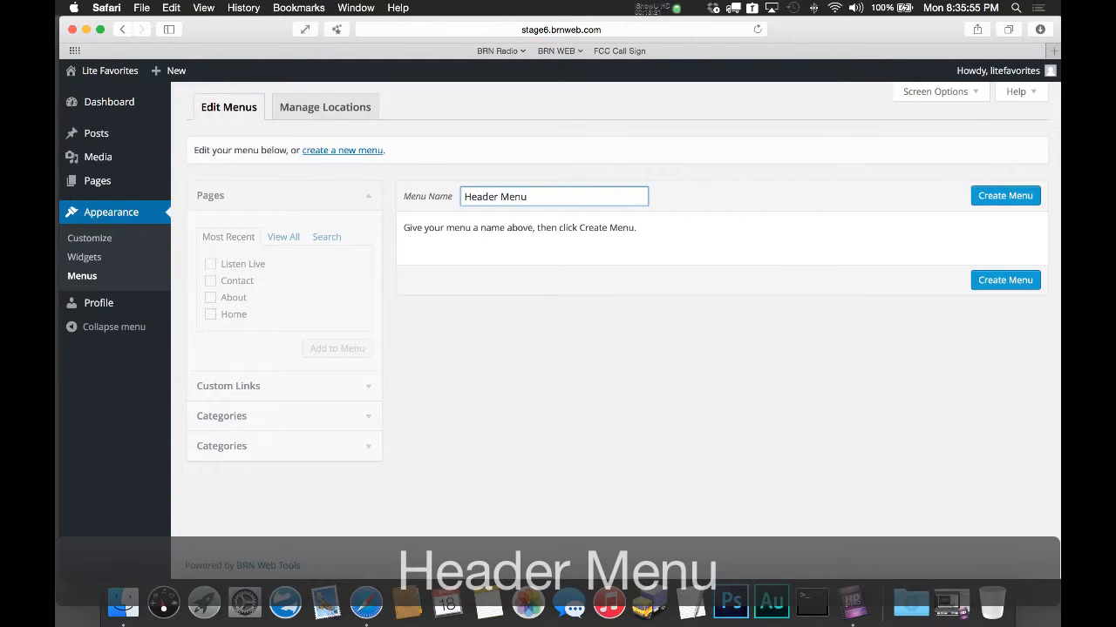
{"action": "left_click", "coordinate": [995, 205]}
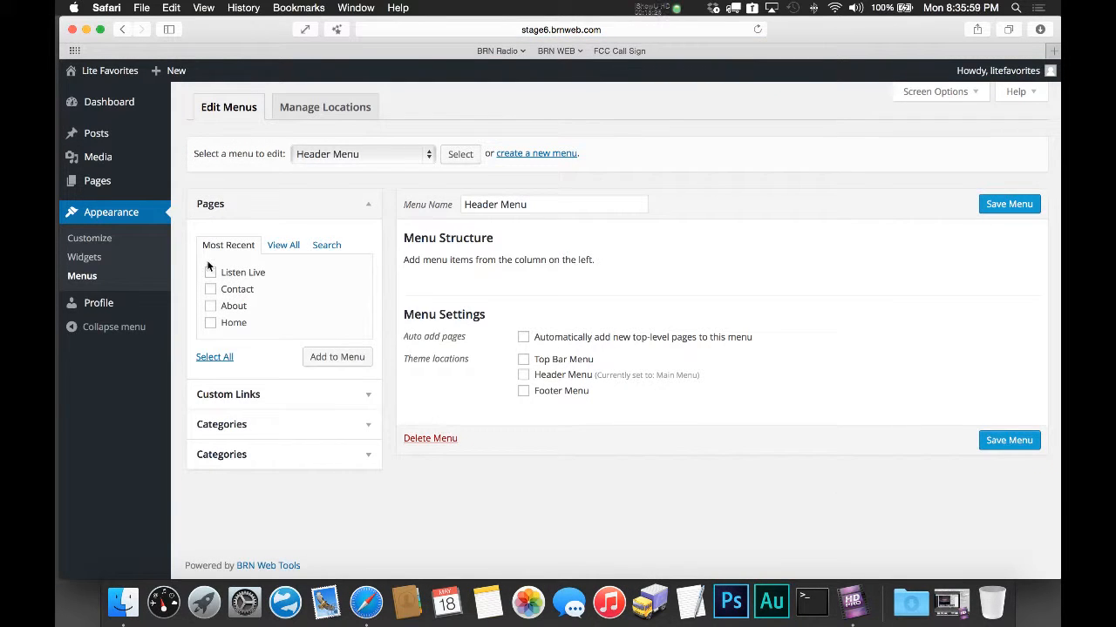
{"action": "left_click", "coordinate": [329, 357]}
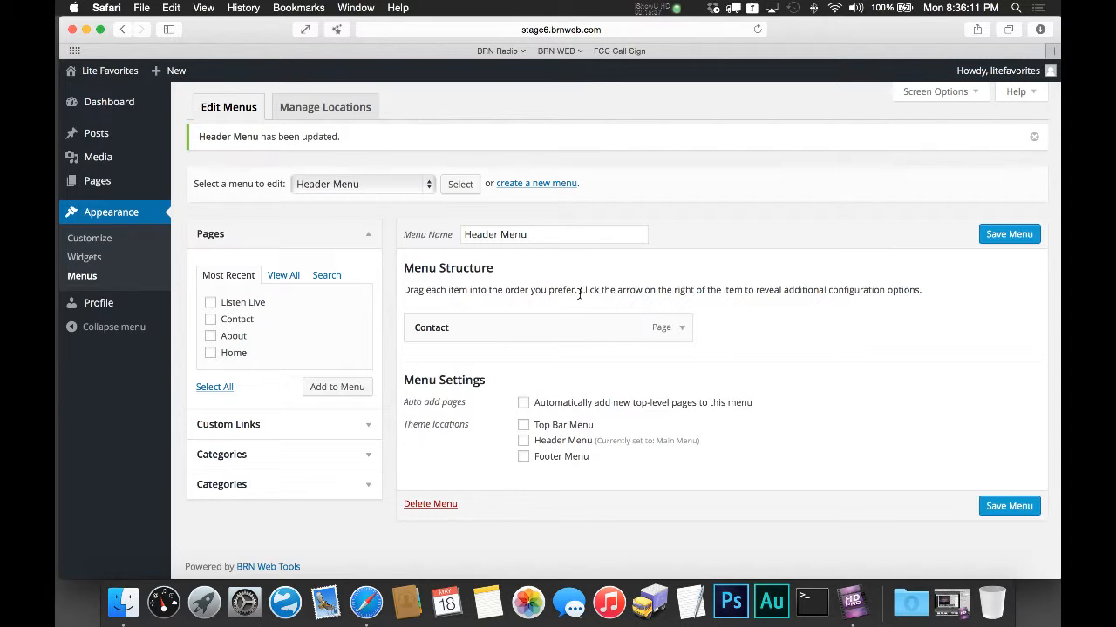
Step: Open the Header settings in the site customizer and set the Top Bar Layout to 2 Columns
{"action": "left_click", "coordinate": [111, 239]}
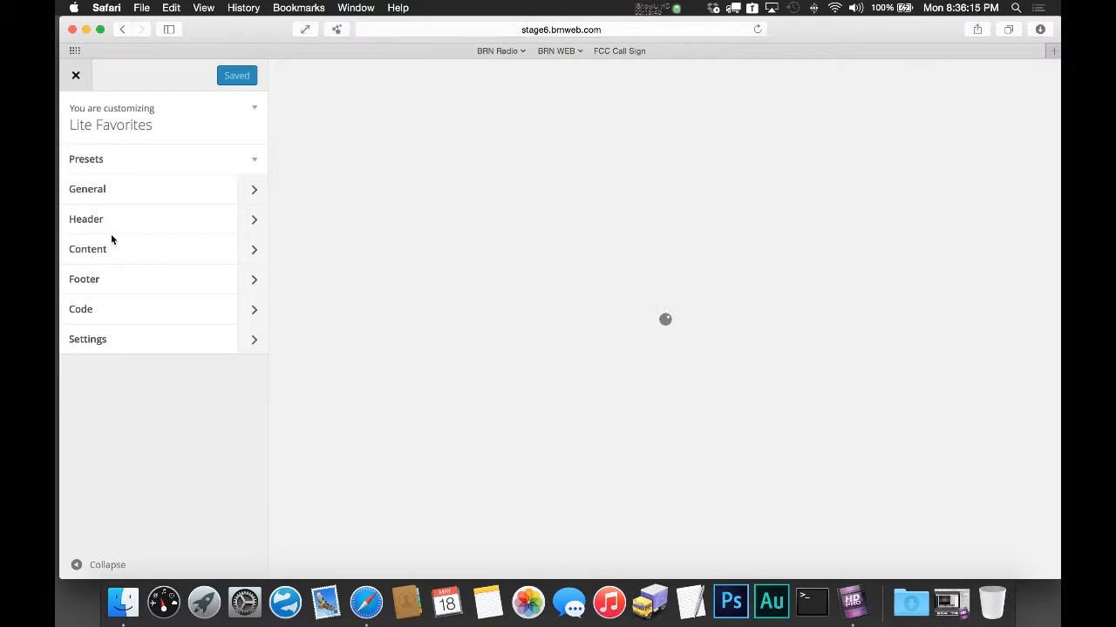
{"action": "left_click", "coordinate": [117, 222]}
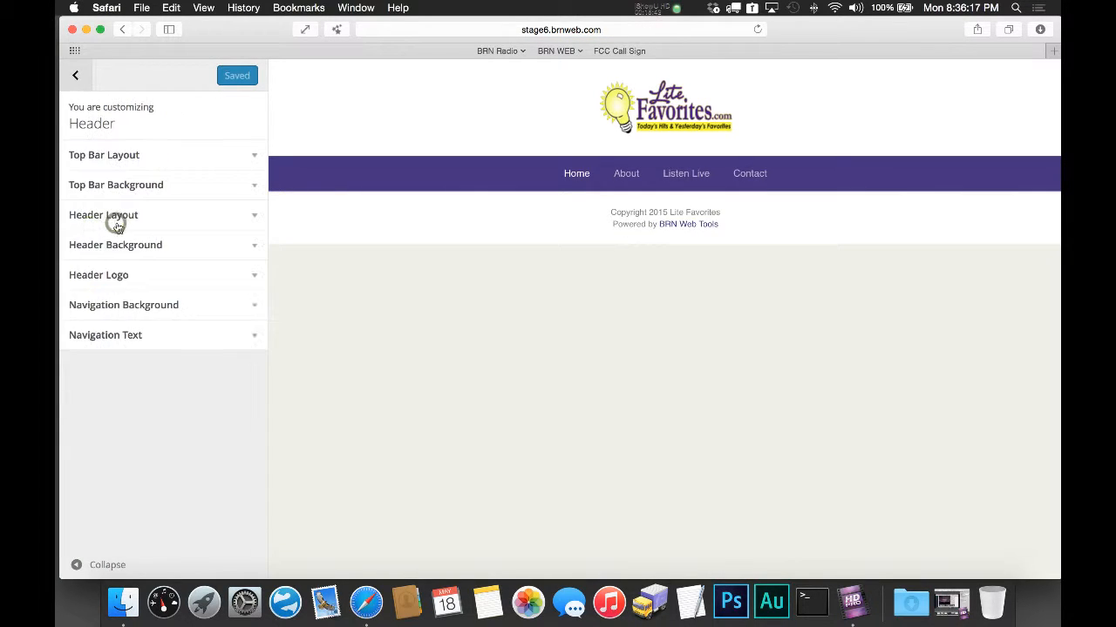
{"action": "left_click", "coordinate": [146, 159]}
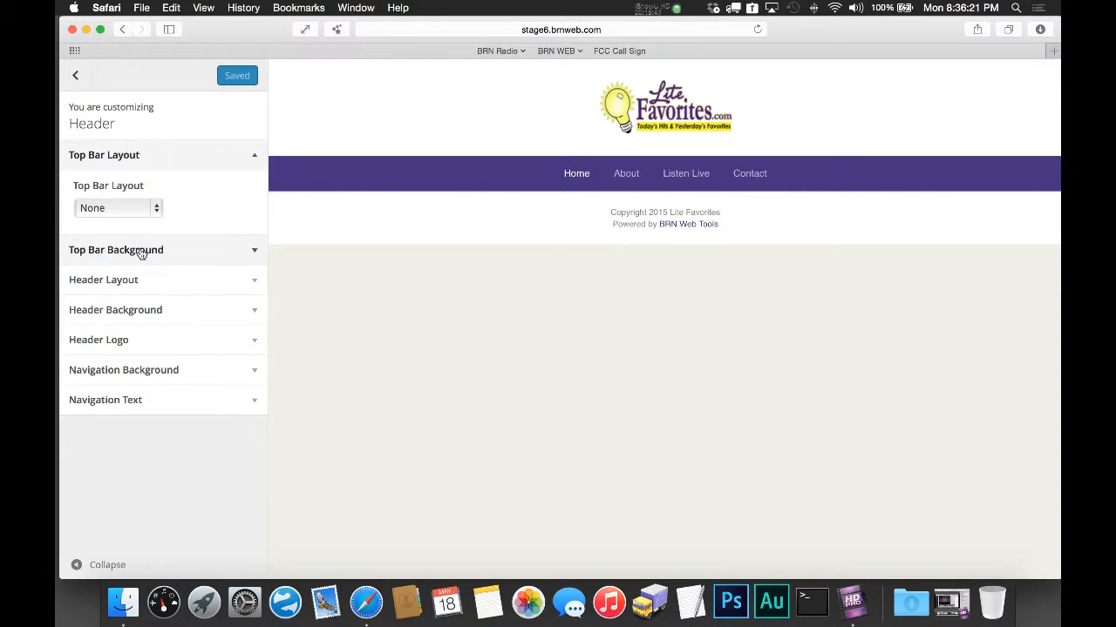
{"action": "left_click", "coordinate": [137, 210]}
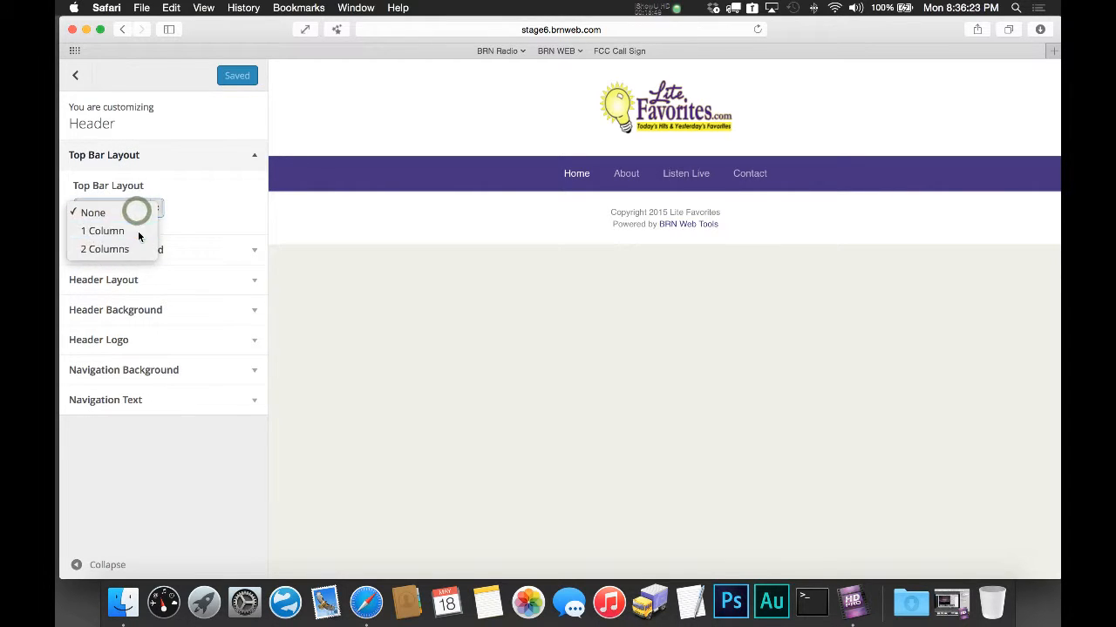
{"action": "left_click", "coordinate": [137, 231]}
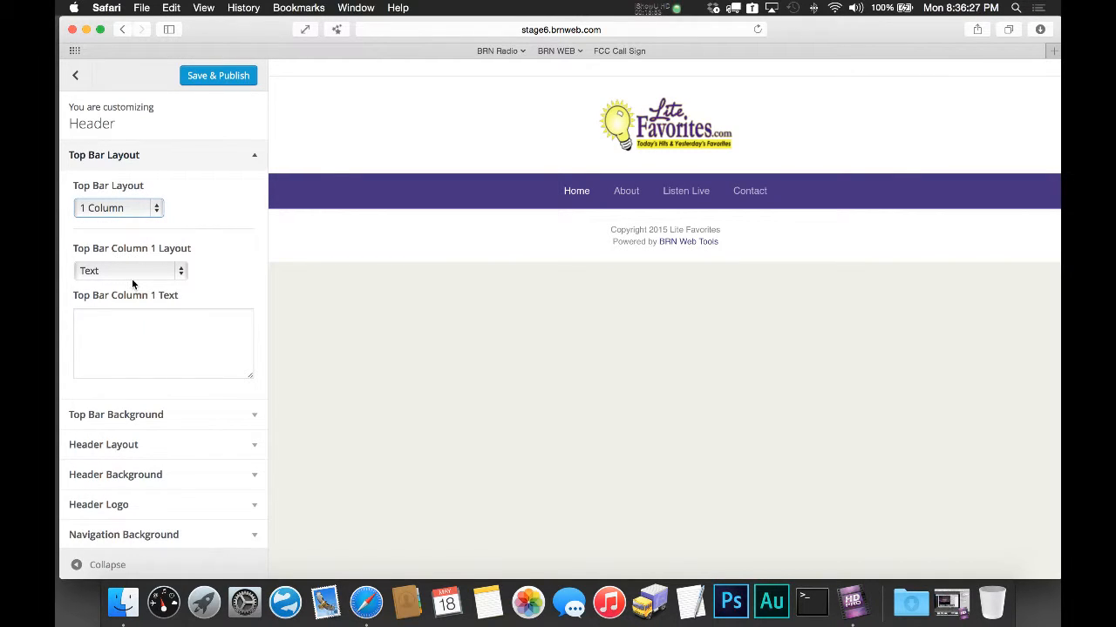
{"action": "left_click", "coordinate": [127, 276]}
{"action": "left_click", "coordinate": [125, 276]}
{"action": "left_click", "coordinate": [132, 210]}
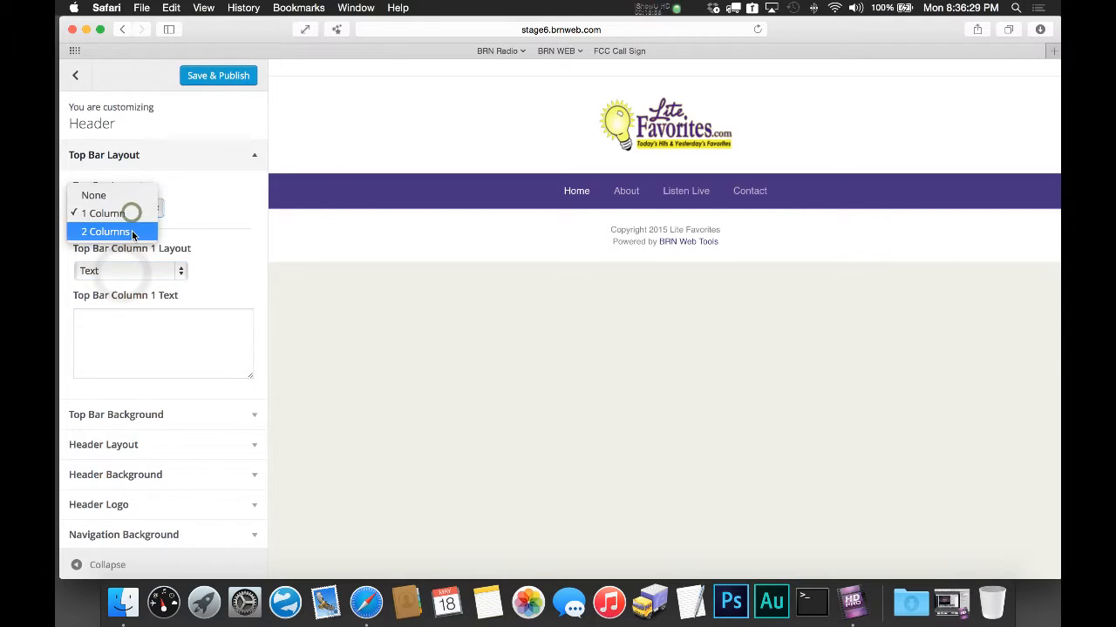
{"action": "left_click", "coordinate": [132, 230]}
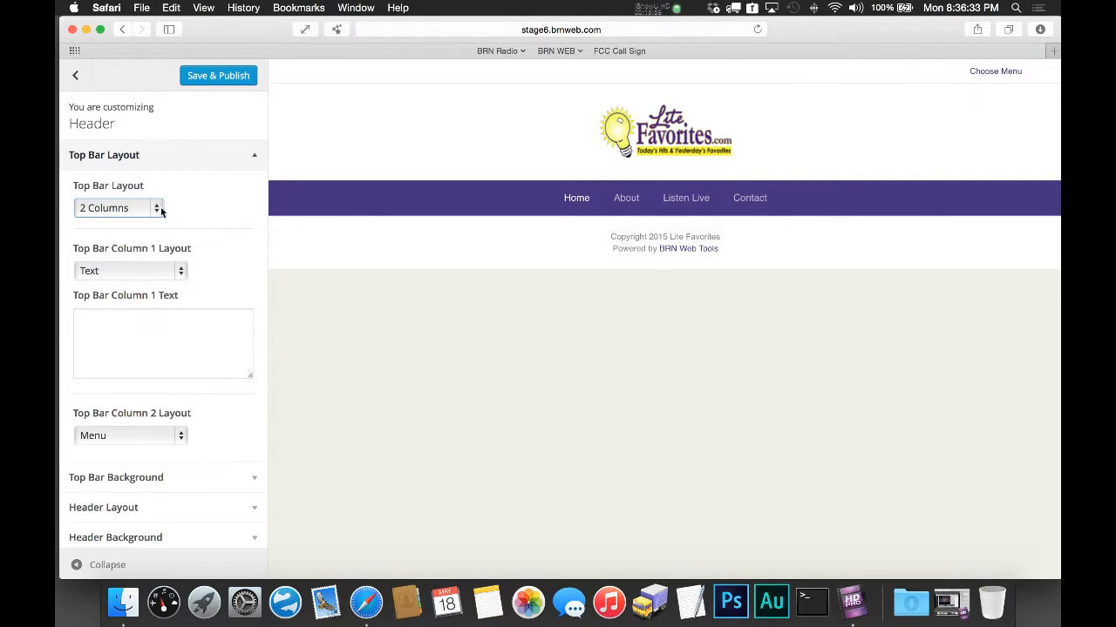
Step: Choose Menu as the Top Bar Column 2 Layout, then save and publish the header changes and leave the customizer
{"action": "left_click", "coordinate": [124, 433]}
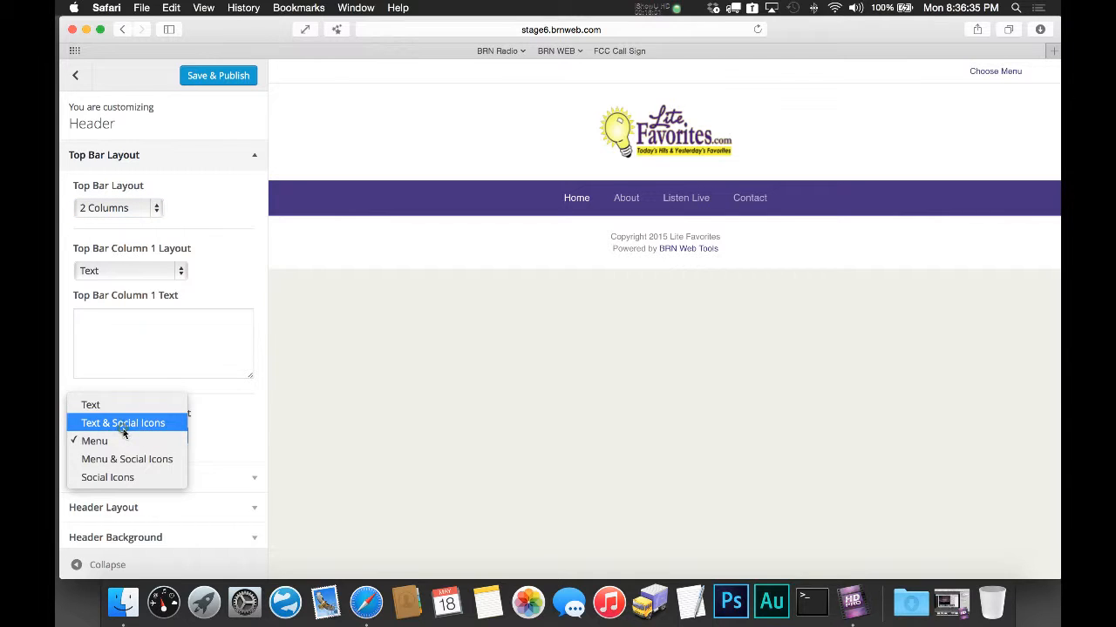
{"action": "left_click", "coordinate": [121, 440]}
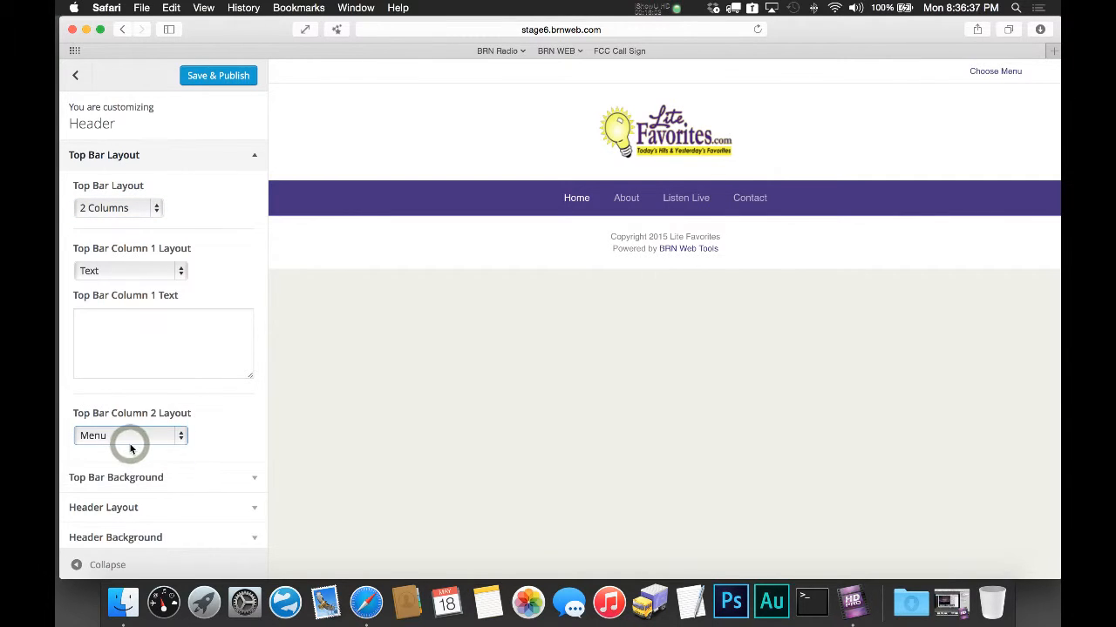
{"action": "left_click", "coordinate": [215, 78]}
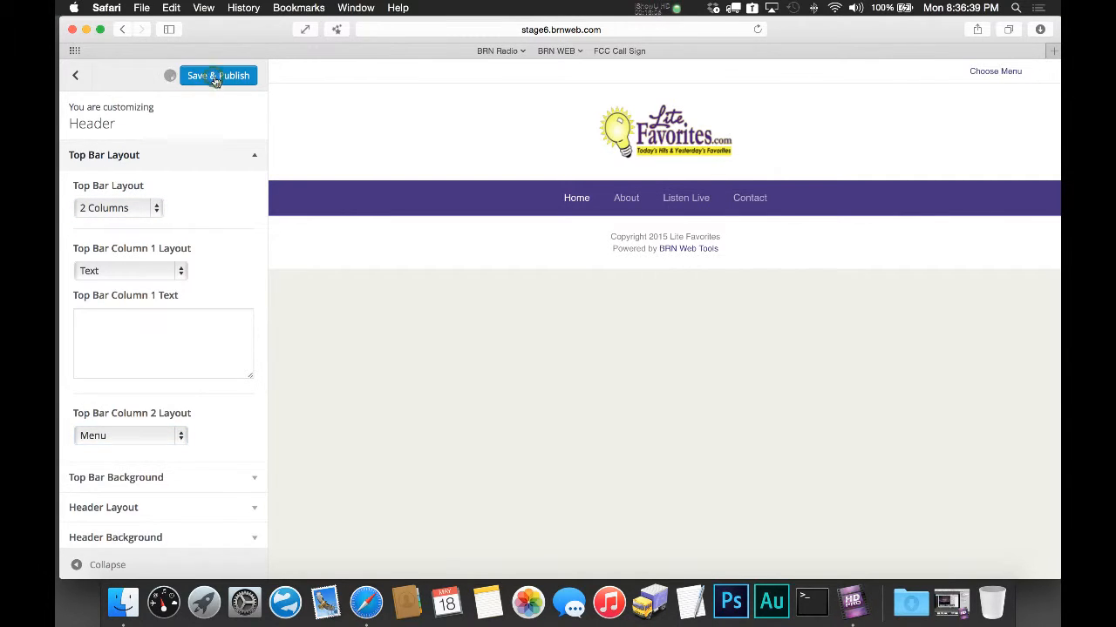
{"action": "left_click", "coordinate": [75, 77]}
{"action": "left_click", "coordinate": [72, 79]}
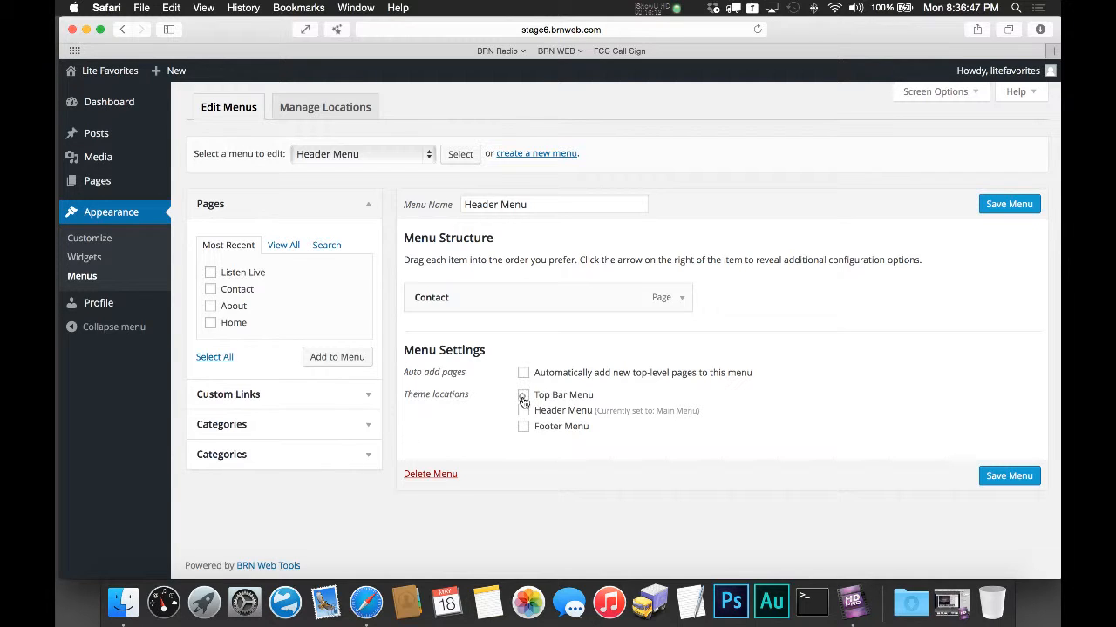
Step: Assign the Header Menu to the Top Bar Menu theme location and save the menu
{"action": "left_click_drag", "start_coordinate": [523, 401], "coordinate": [592, 396]}
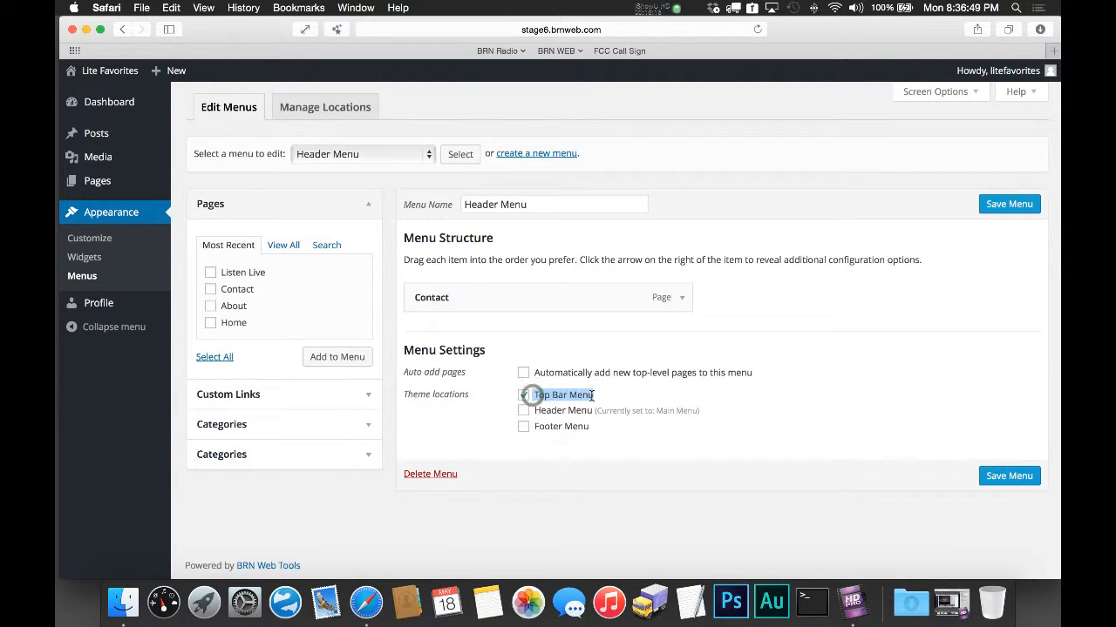
{"action": "left_click", "coordinate": [608, 396]}
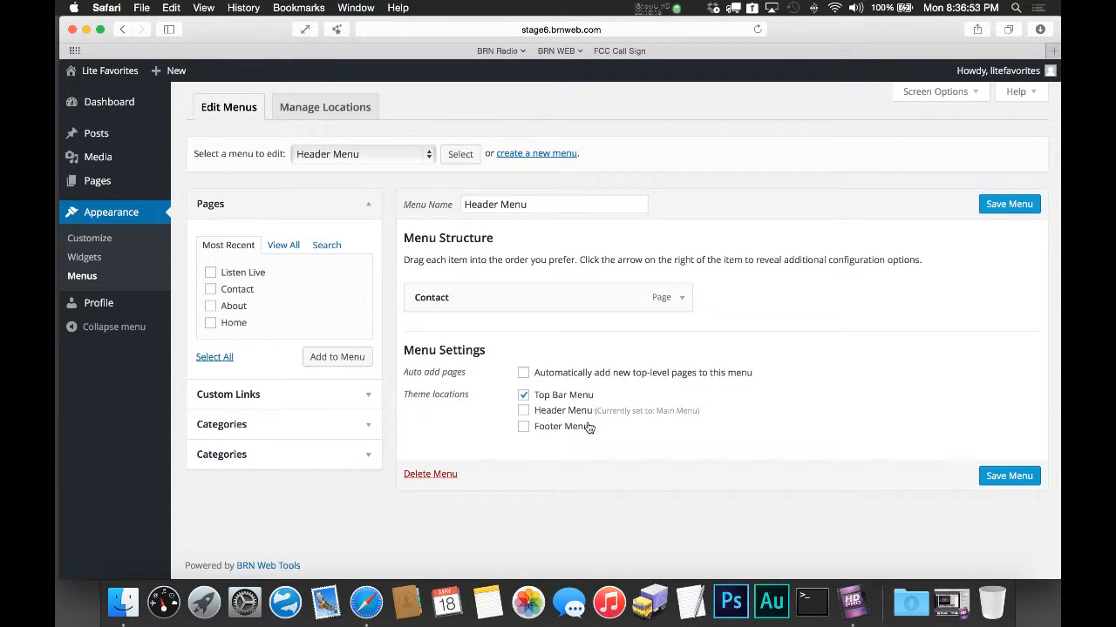
{"action": "left_click", "coordinate": [1022, 478]}
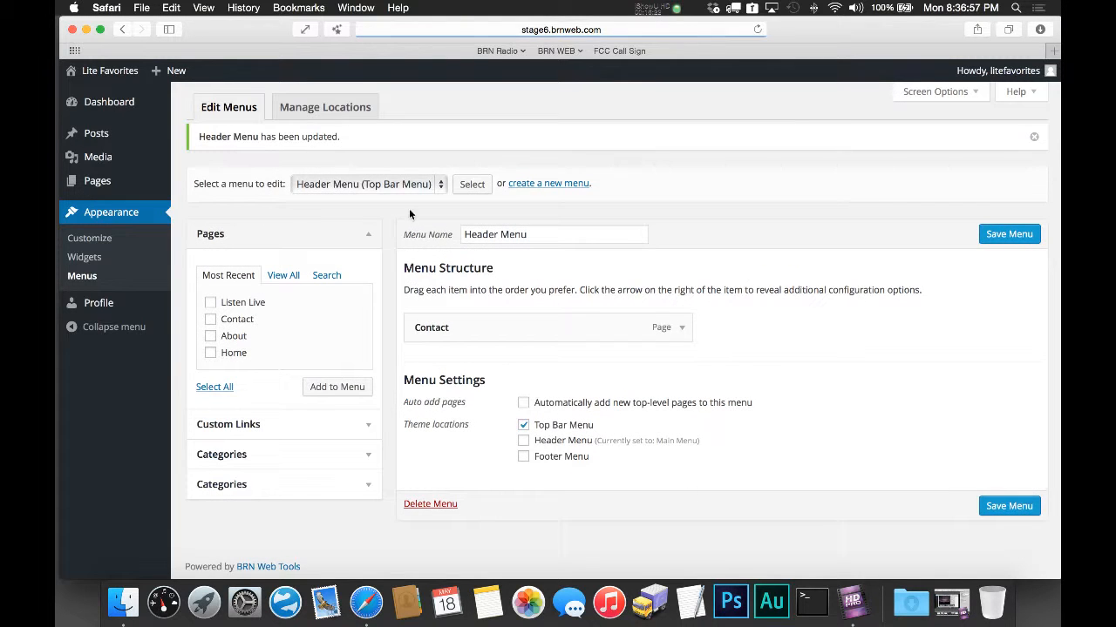
Step: Visit the live site, follow the Contact link in its top bar and return to the home page
{"action": "left_click", "coordinate": [97, 94]}
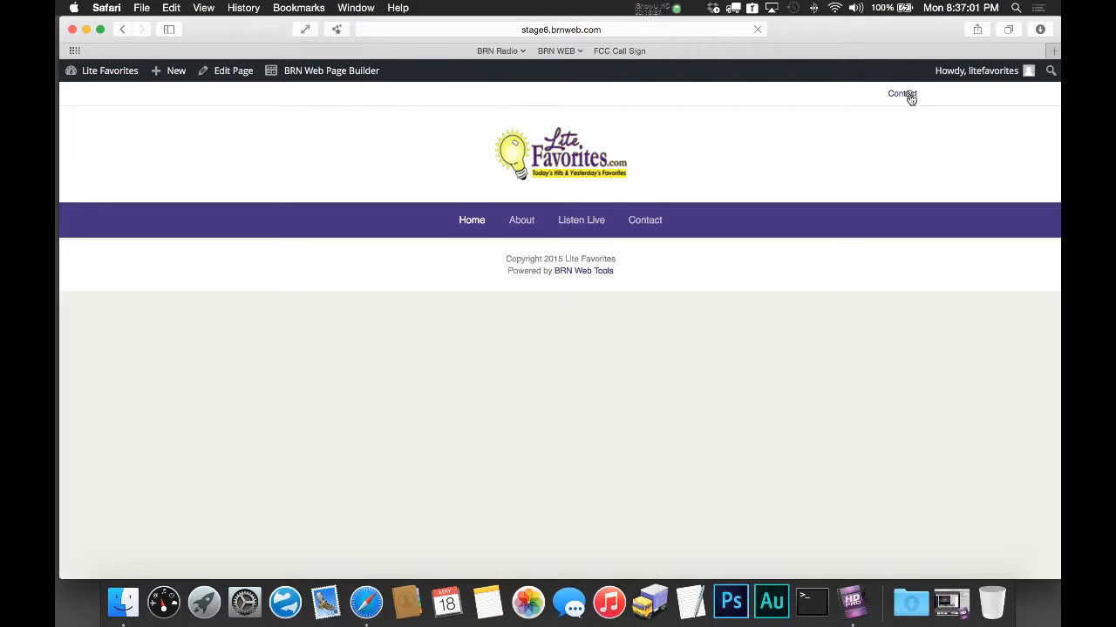
{"action": "left_click", "coordinate": [909, 96]}
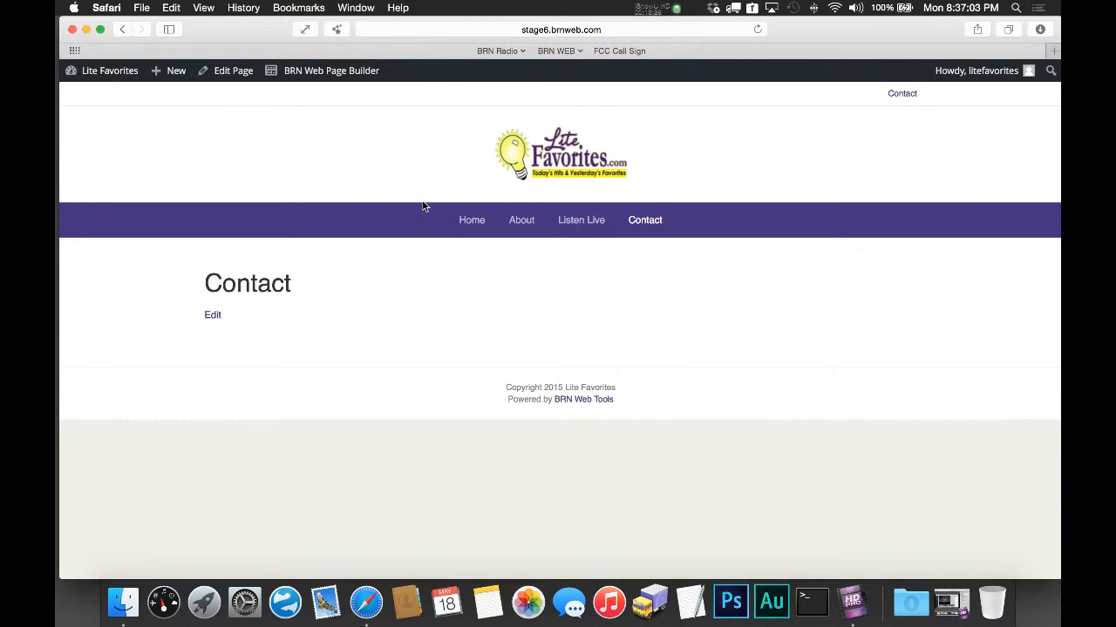
{"action": "left_click", "coordinate": [458, 223]}
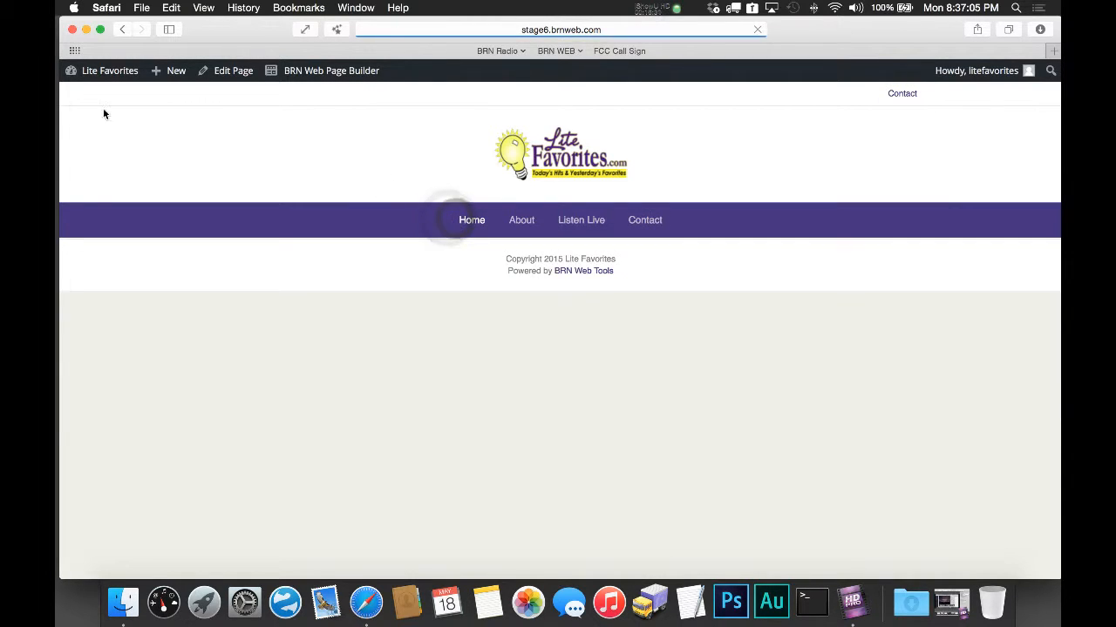
Step: Go back to the Menus page in the dashboard, load the Main Menu for editing and save it
{"action": "mouse_move", "coordinate": [91, 73]}
{"action": "left_click", "coordinate": [88, 96]}
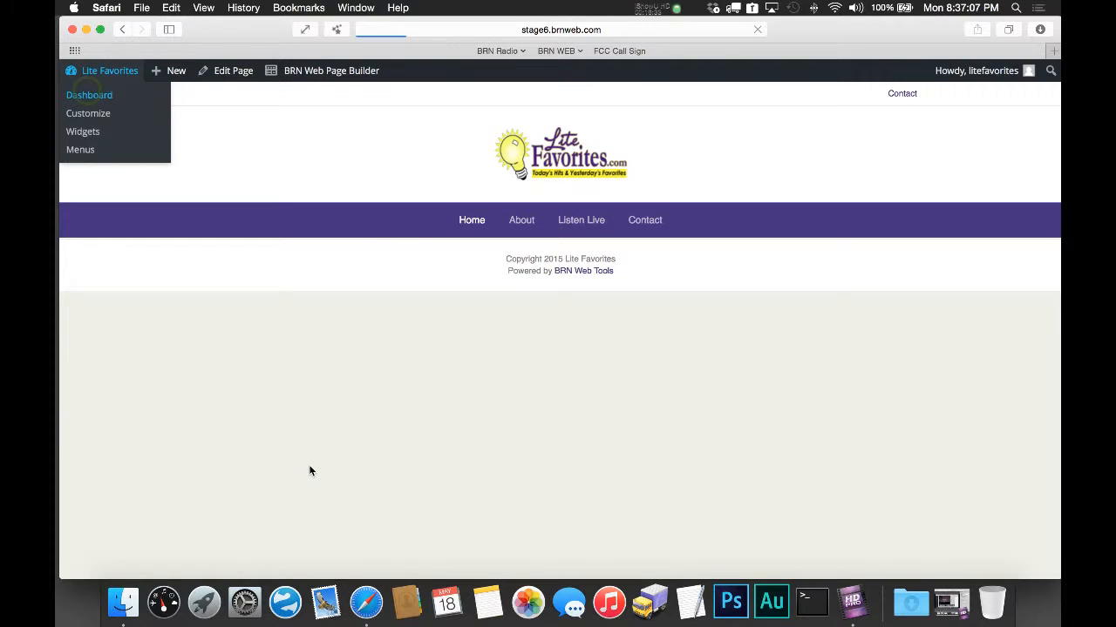
{"action": "mouse_move", "coordinate": [139, 212]}
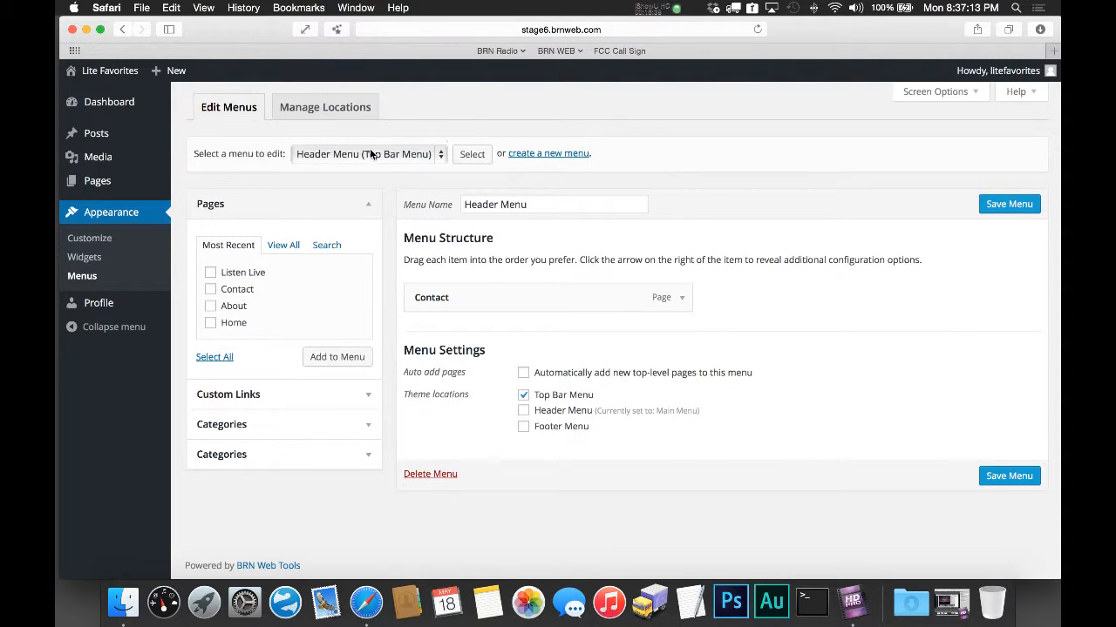
{"action": "left_click", "coordinate": [370, 154]}
{"action": "left_click", "coordinate": [418, 178]}
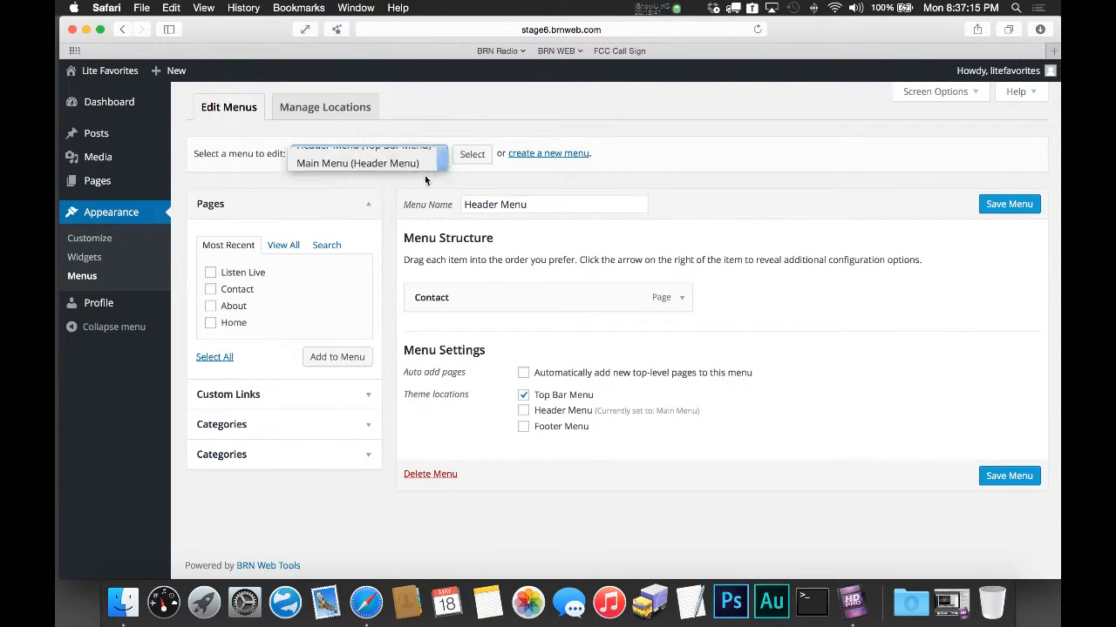
{"action": "left_click", "coordinate": [466, 163]}
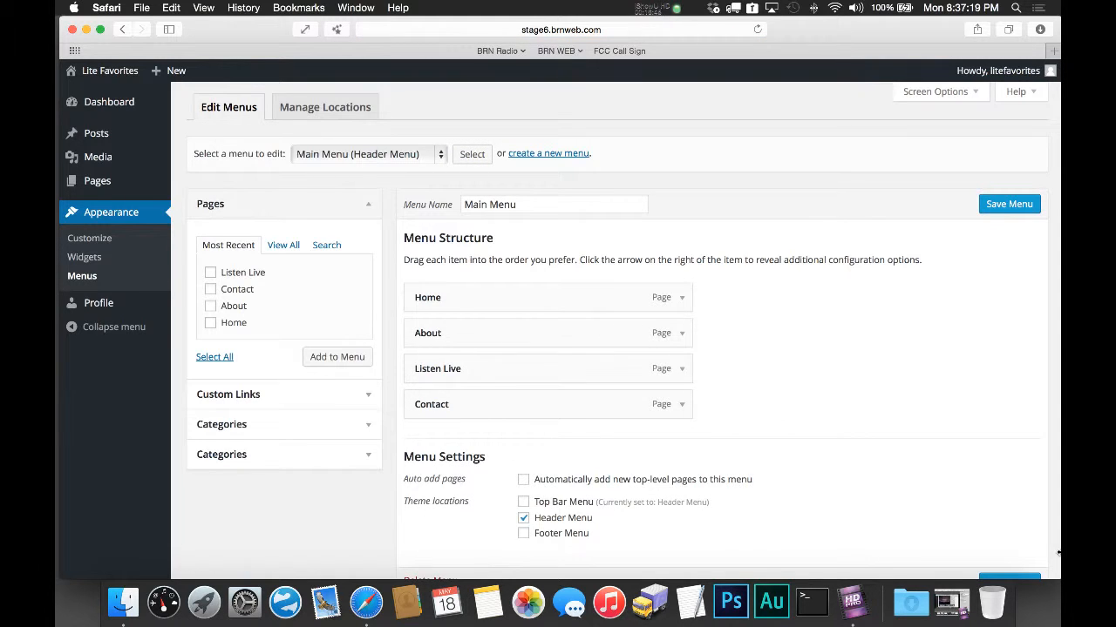
{"action": "left_click", "coordinate": [999, 214]}
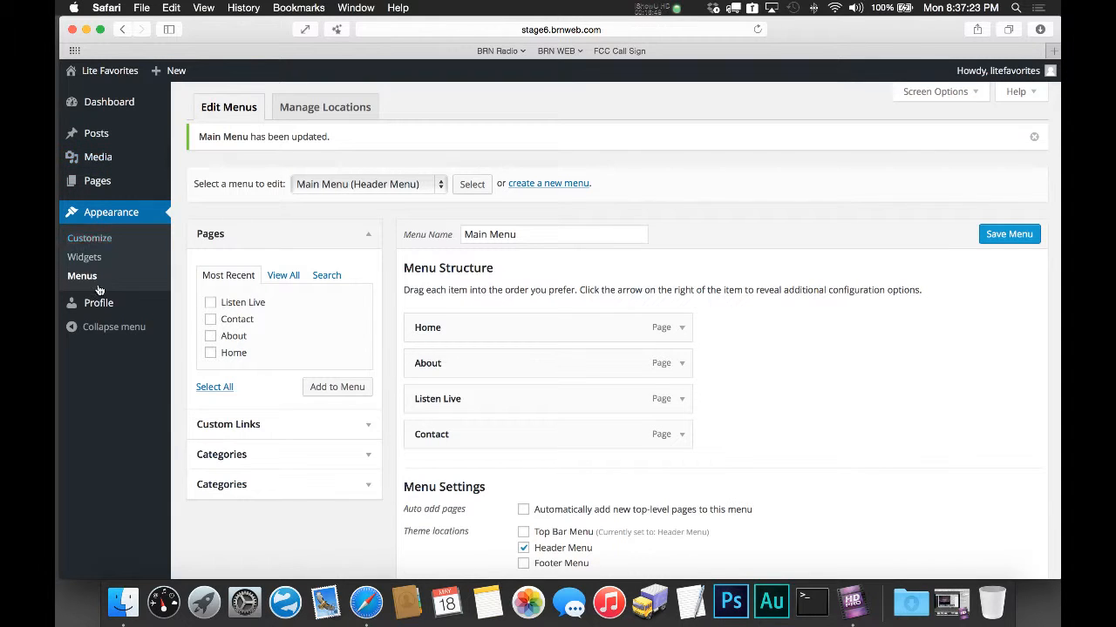
Step: Look over the list of all pages, the Upload New Media page and the list of all posts
{"action": "mouse_move", "coordinate": [112, 187]}
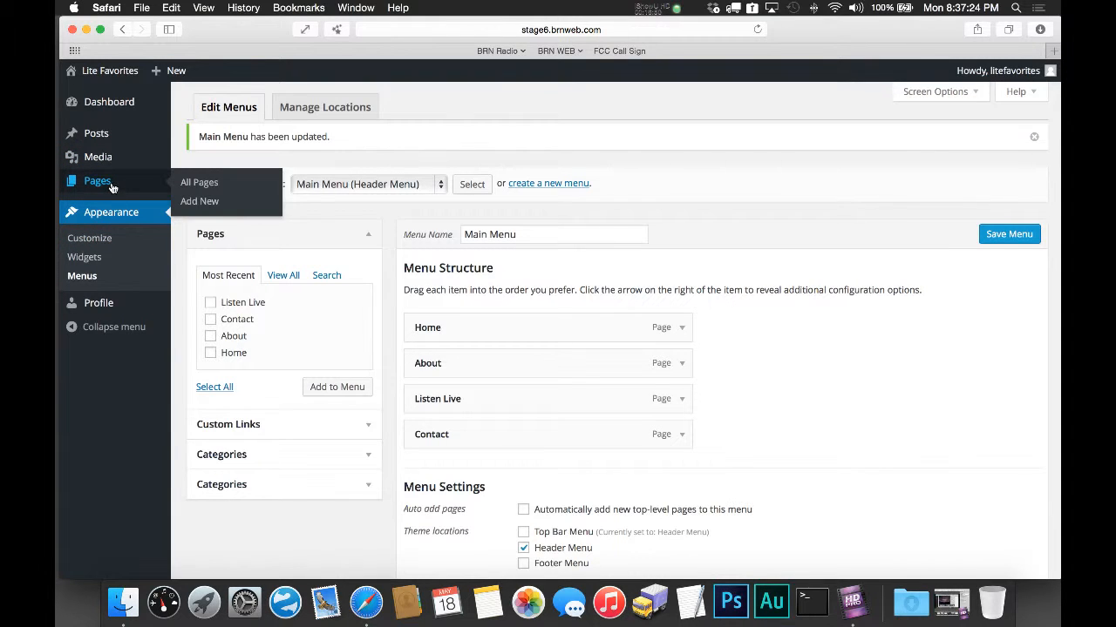
{"action": "left_click", "coordinate": [186, 186]}
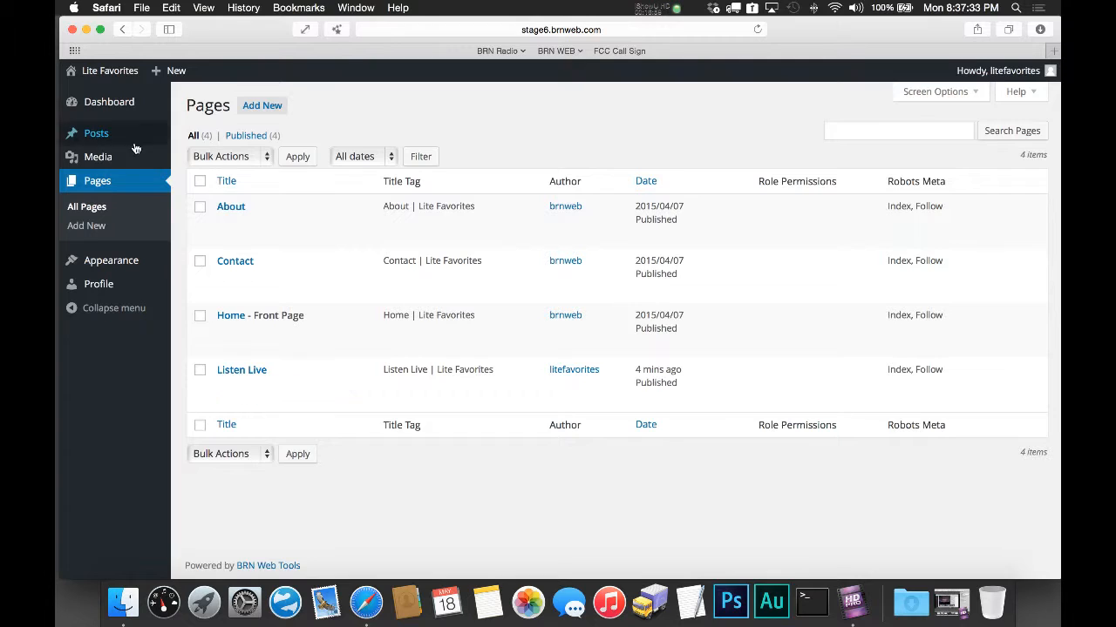
{"action": "mouse_move", "coordinate": [130, 165]}
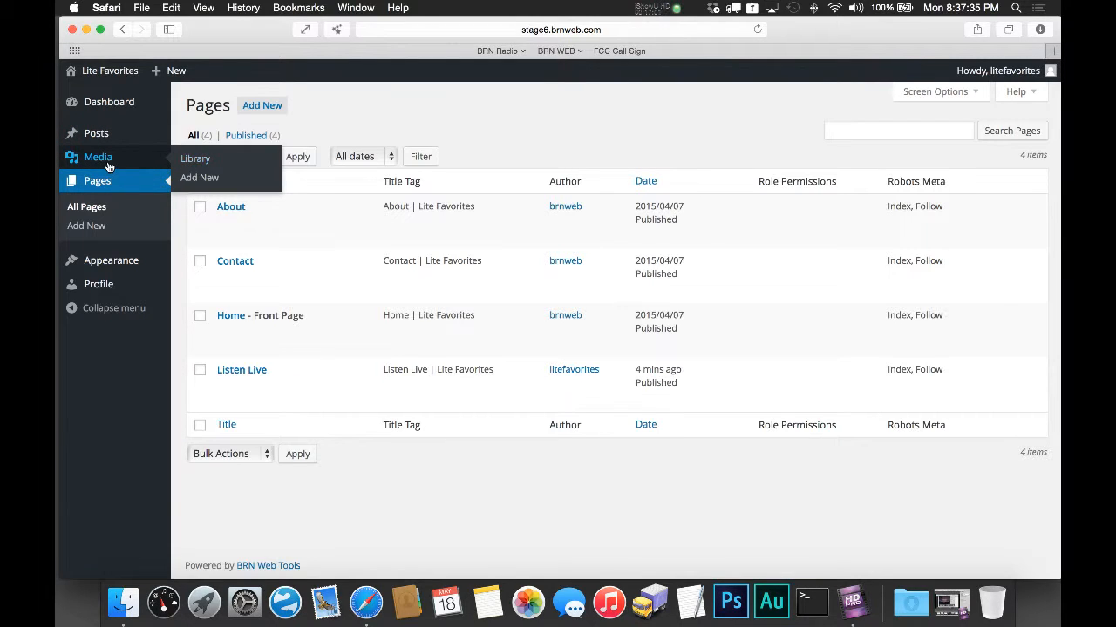
{"action": "left_click", "coordinate": [199, 181]}
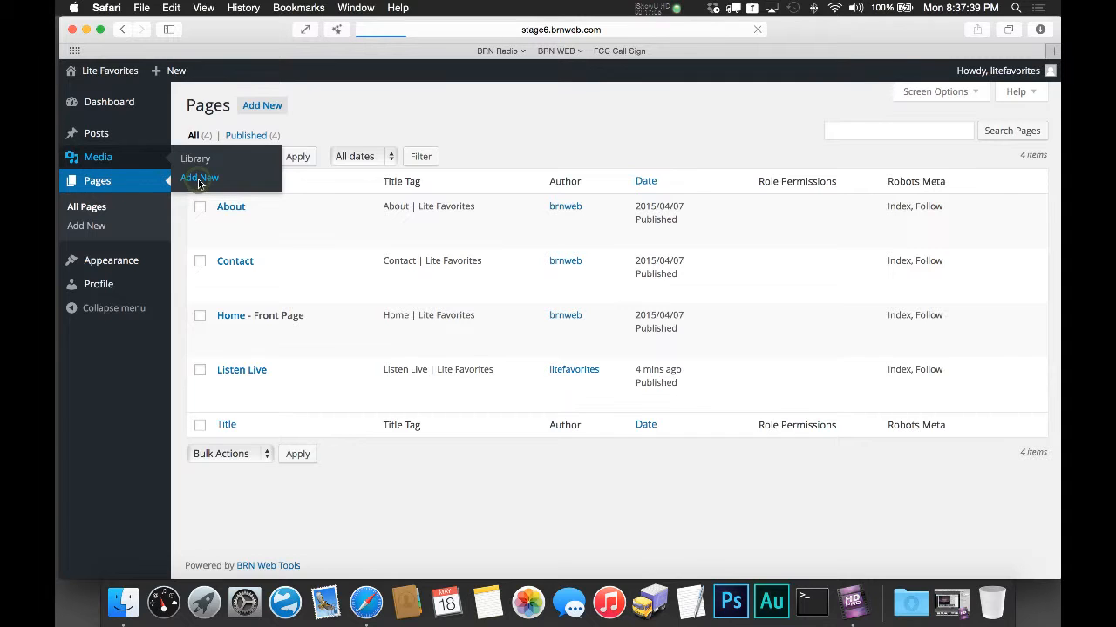
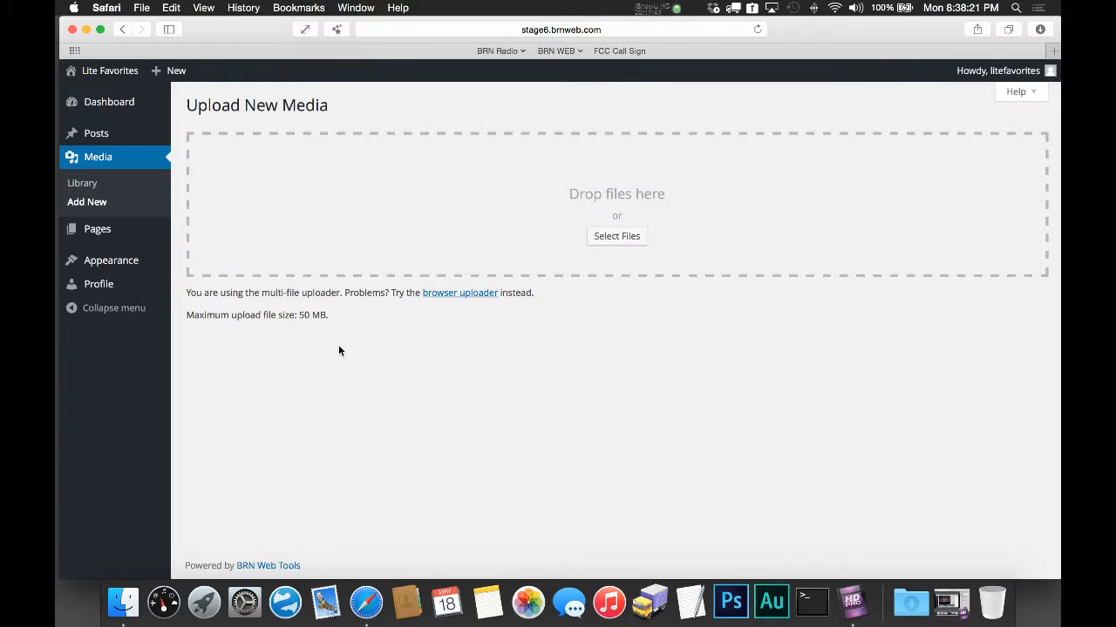
{"action": "mouse_move", "coordinate": [144, 137]}
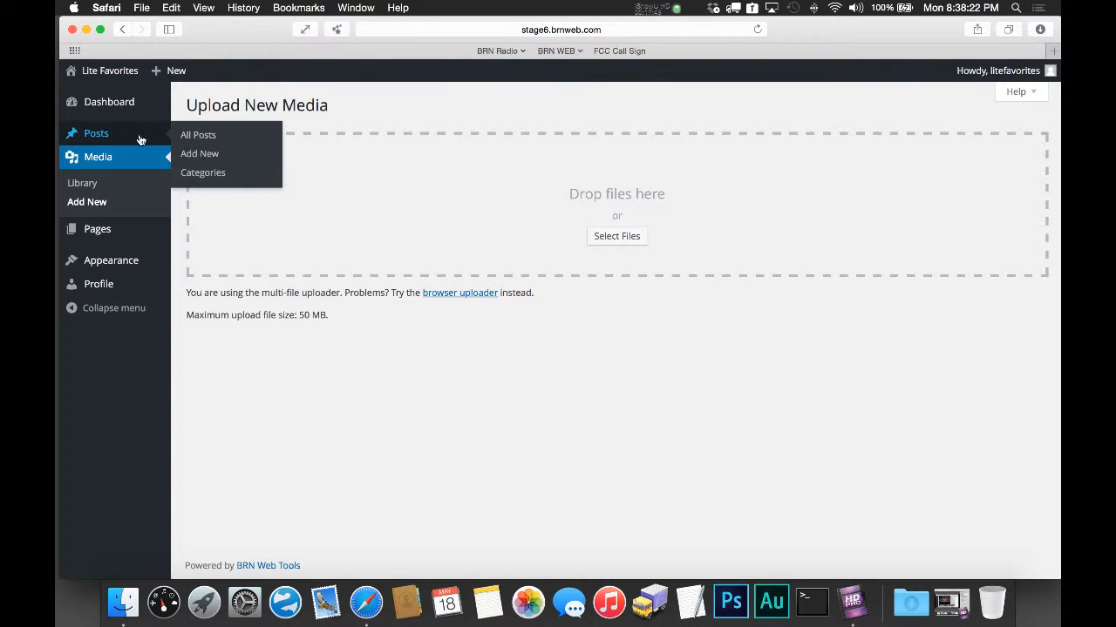
{"action": "left_click", "coordinate": [191, 136]}
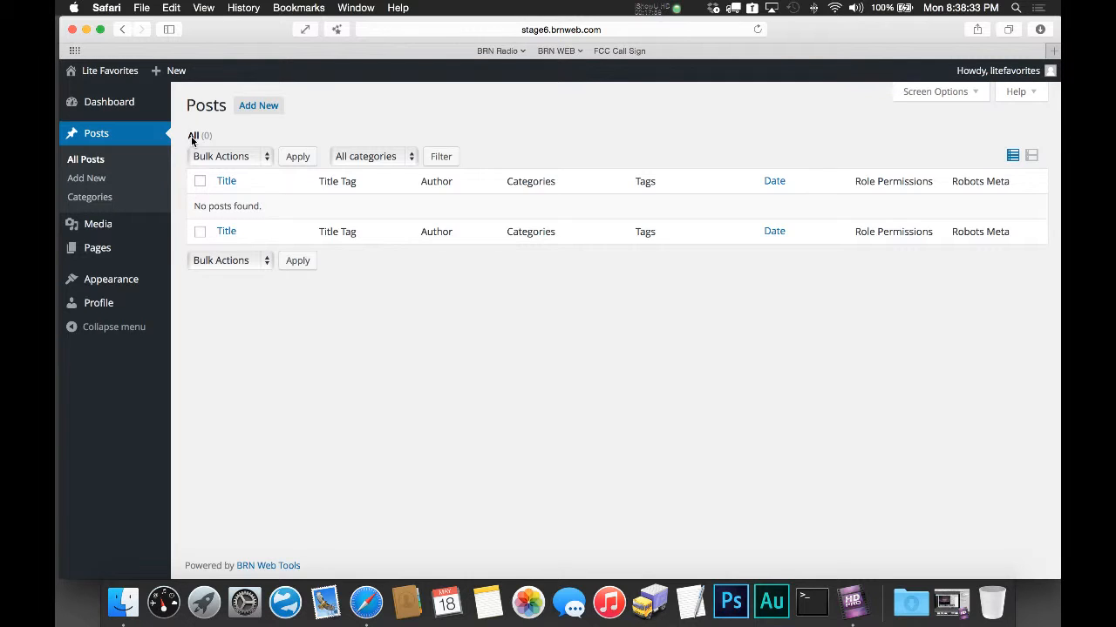
Step: Return to the dashboard, review the list of all pages and visit the live site's home page
{"action": "left_click", "coordinate": [133, 105]}
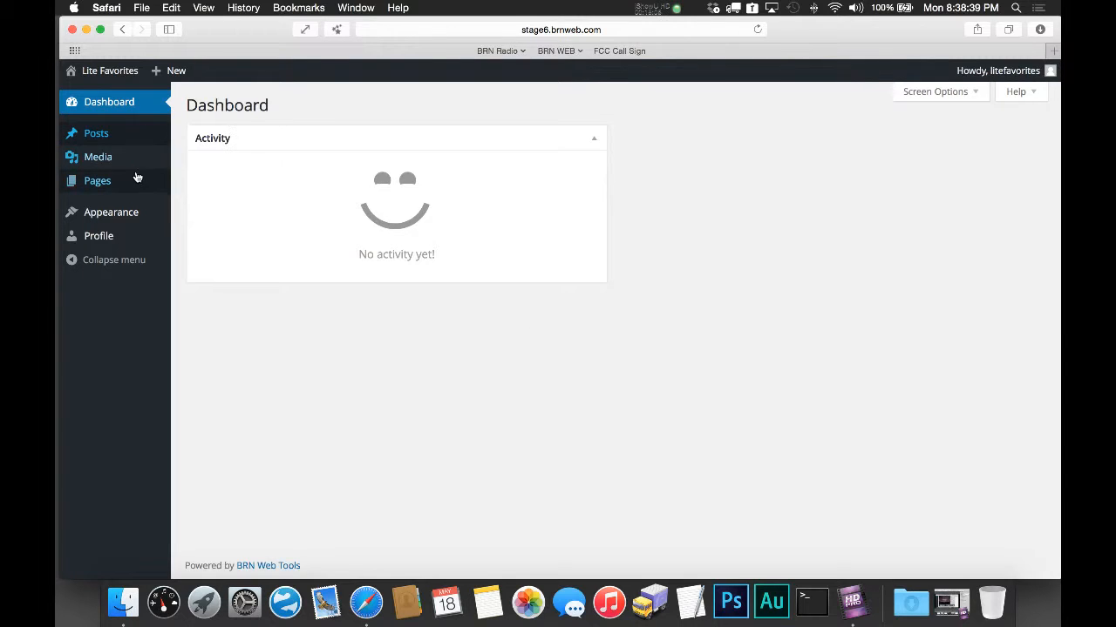
{"action": "mouse_move", "coordinate": [145, 222]}
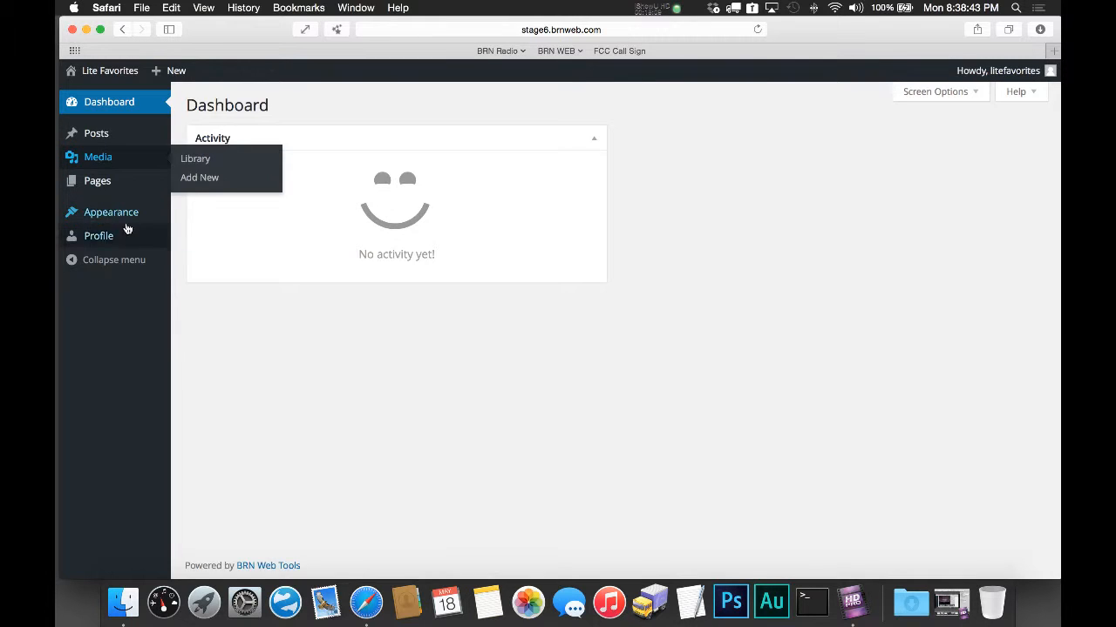
{"action": "mouse_move", "coordinate": [122, 192]}
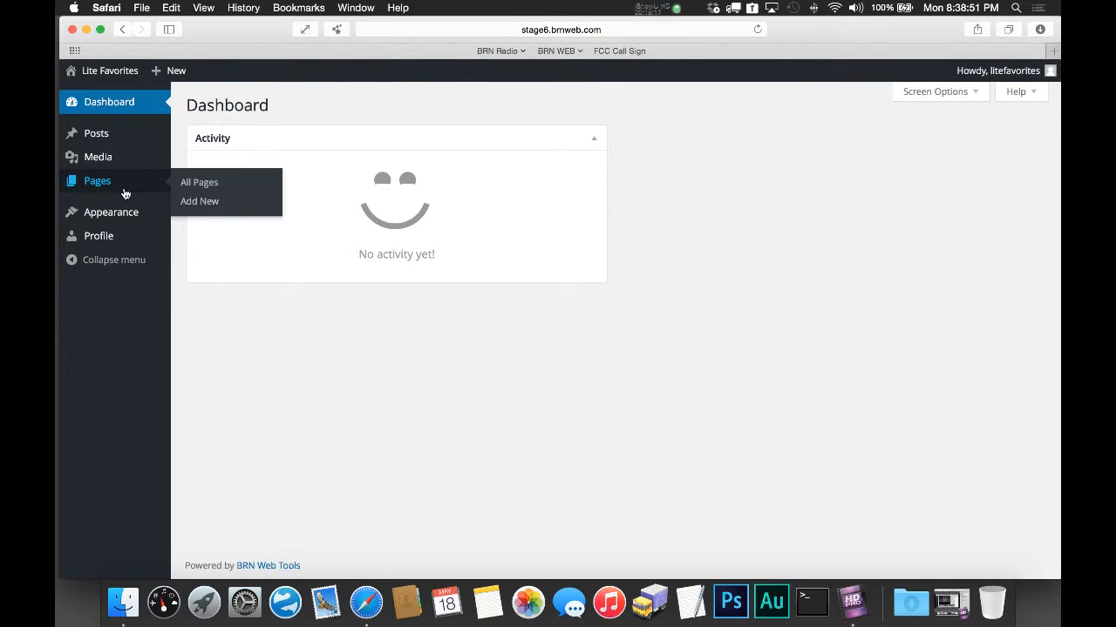
{"action": "left_click", "coordinate": [187, 186]}
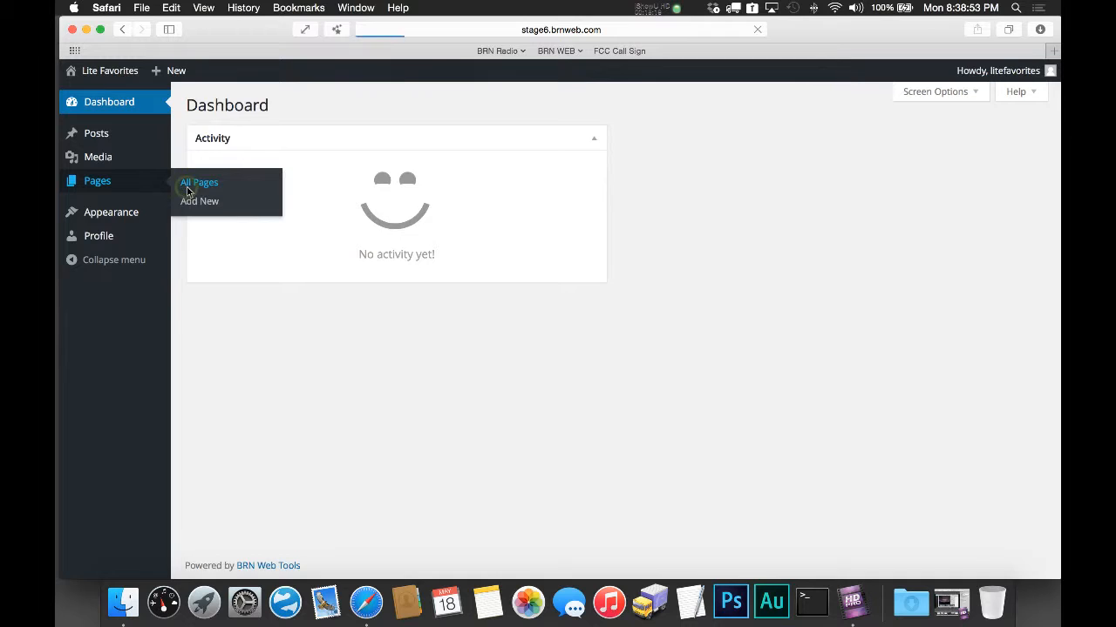
{"action": "mouse_move", "coordinate": [290, 225]}
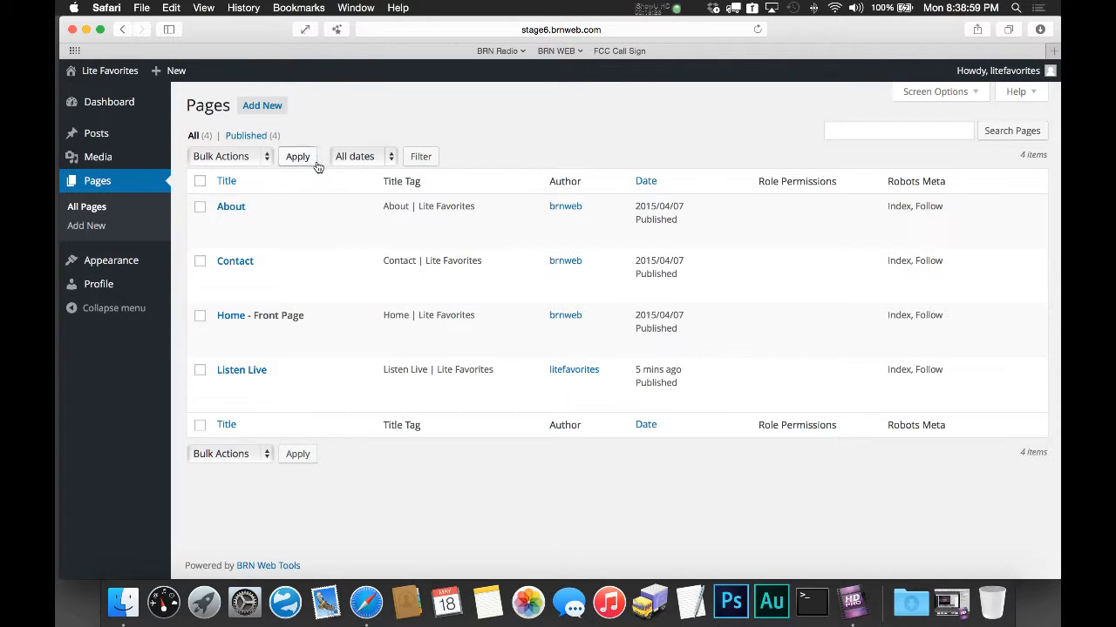
{"action": "mouse_move", "coordinate": [96, 71]}
{"action": "left_click", "coordinate": [110, 101]}
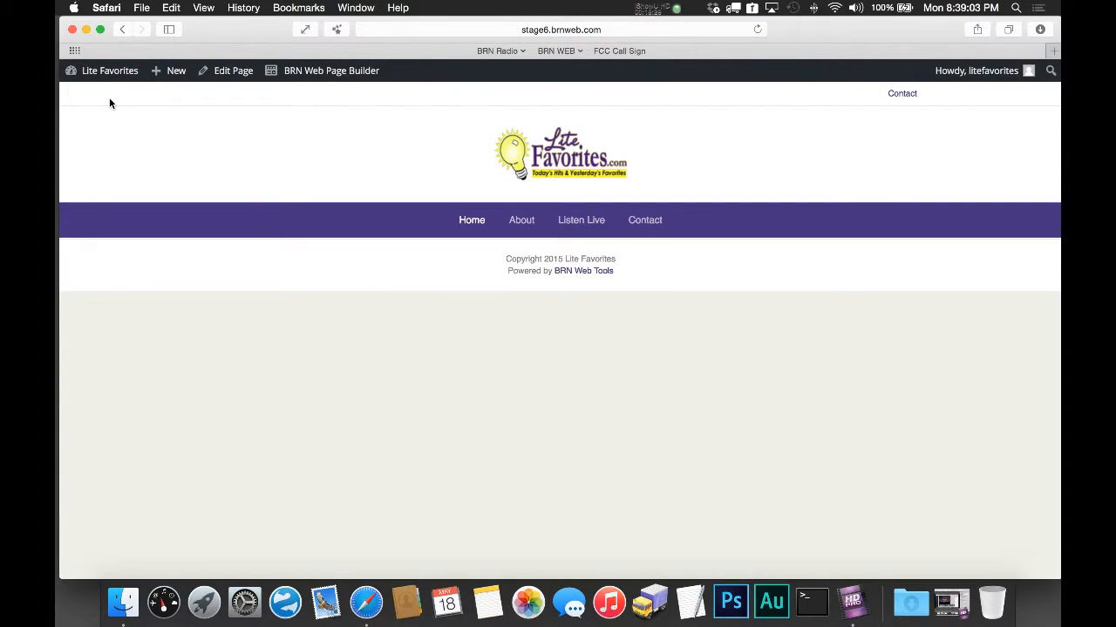
Step: Open the home page in the BRN Web Page Builder and look through the Home Pages layout templates
{"action": "left_click", "coordinate": [462, 222]}
{"action": "left_click", "coordinate": [312, 75]}
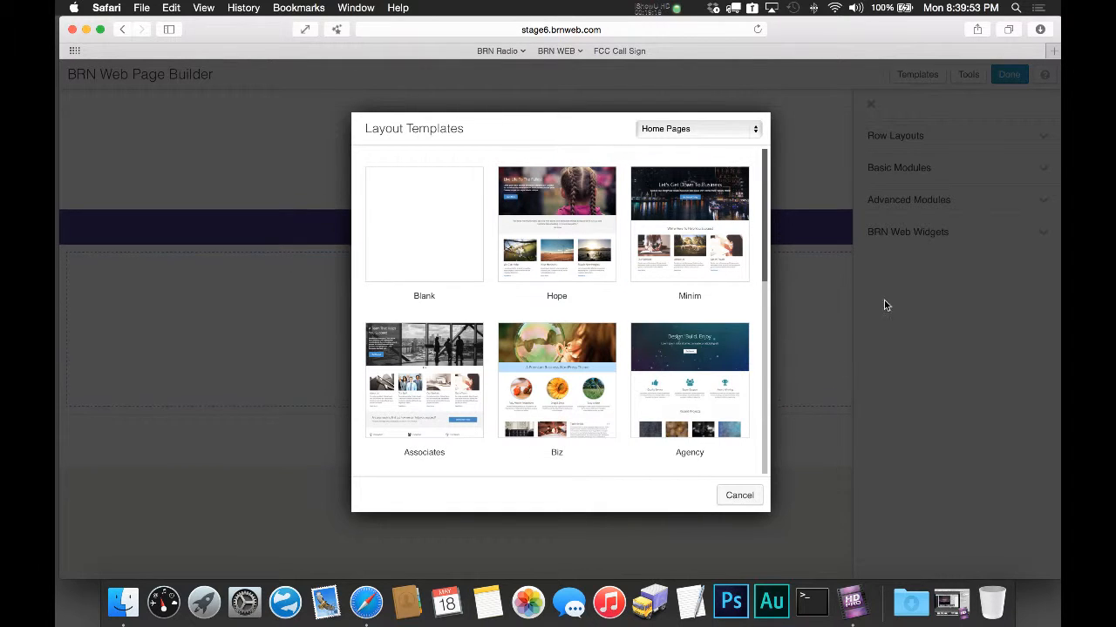
{"action": "left_click_drag", "start_coordinate": [764, 252], "coordinate": [779, 538]}
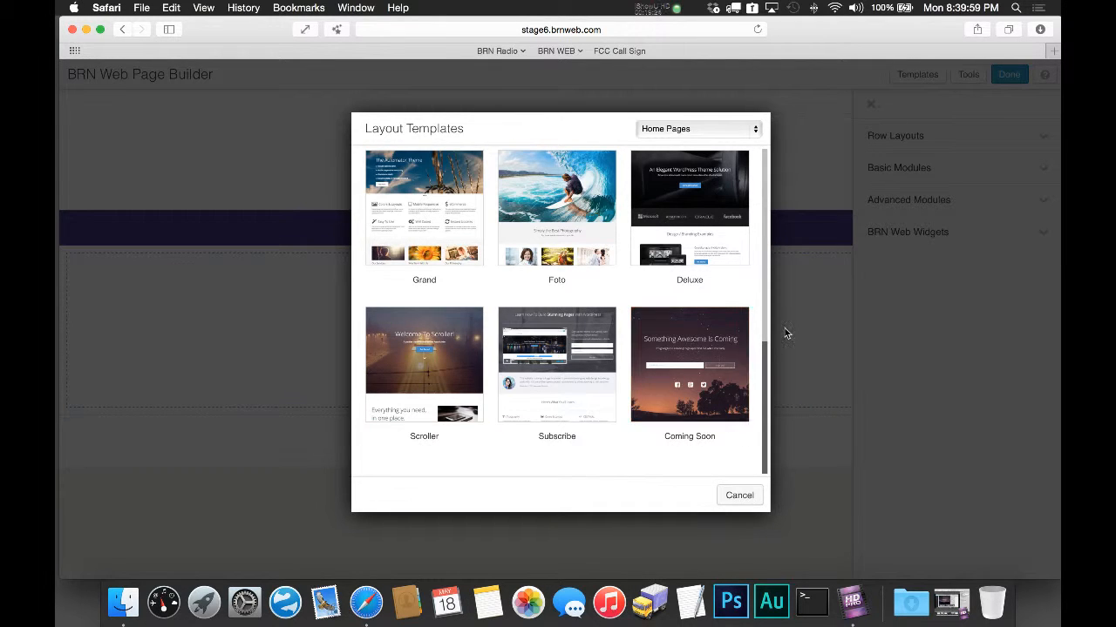
{"action": "left_click_drag", "start_coordinate": [765, 357], "coordinate": [781, 128]}
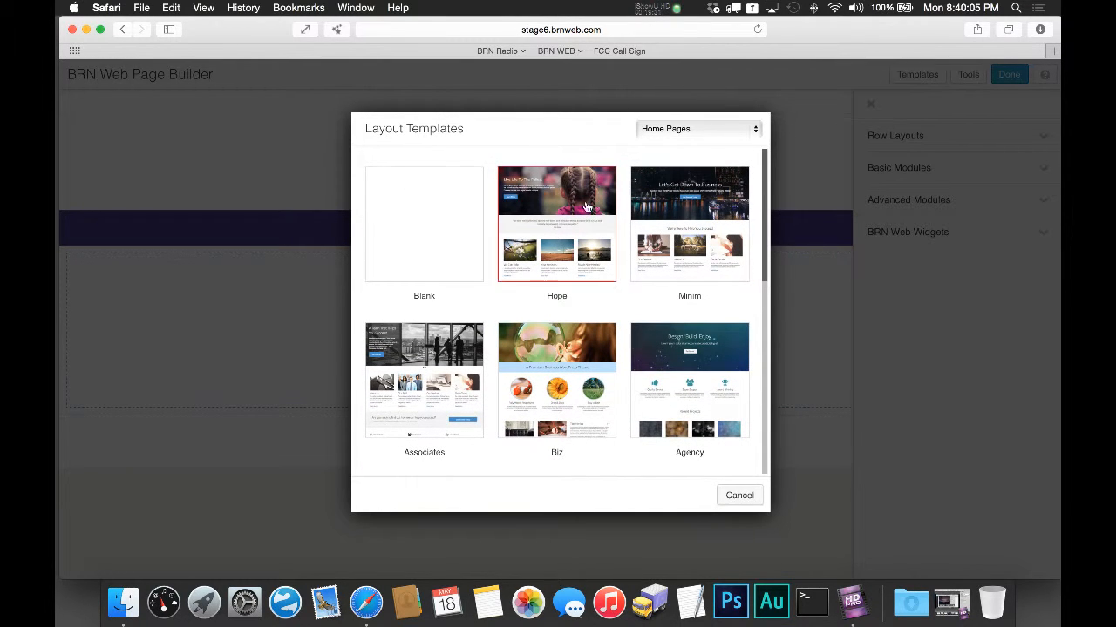
Step: Switch the layout templates to the Content Pages category and look through the whole selection
{"action": "left_click", "coordinate": [654, 128]}
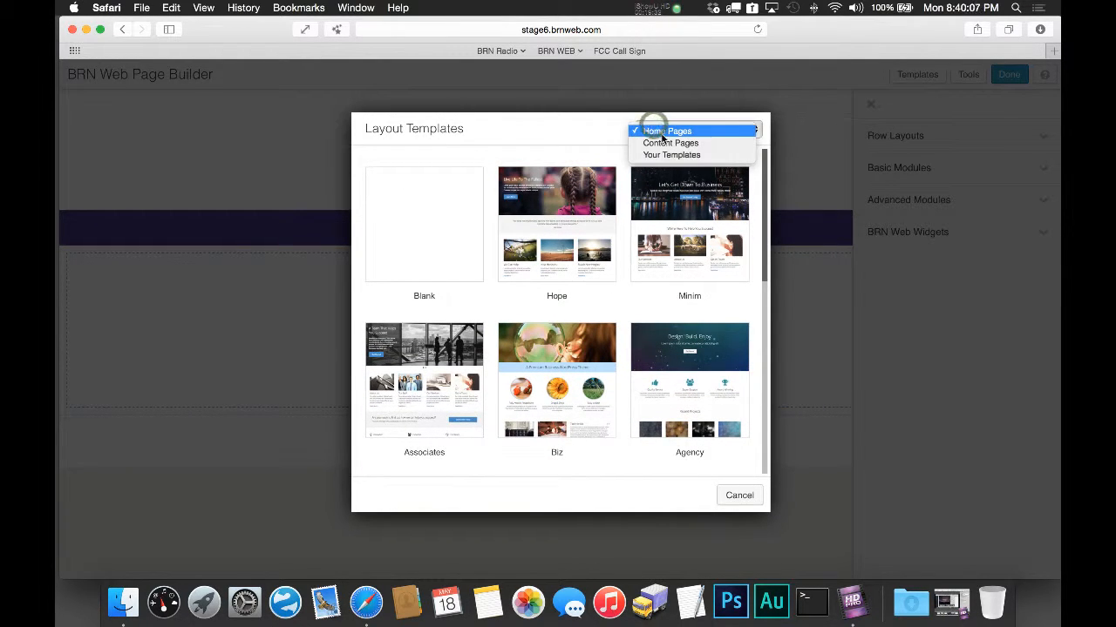
{"action": "left_click", "coordinate": [664, 143]}
{"action": "left_click", "coordinate": [663, 133]}
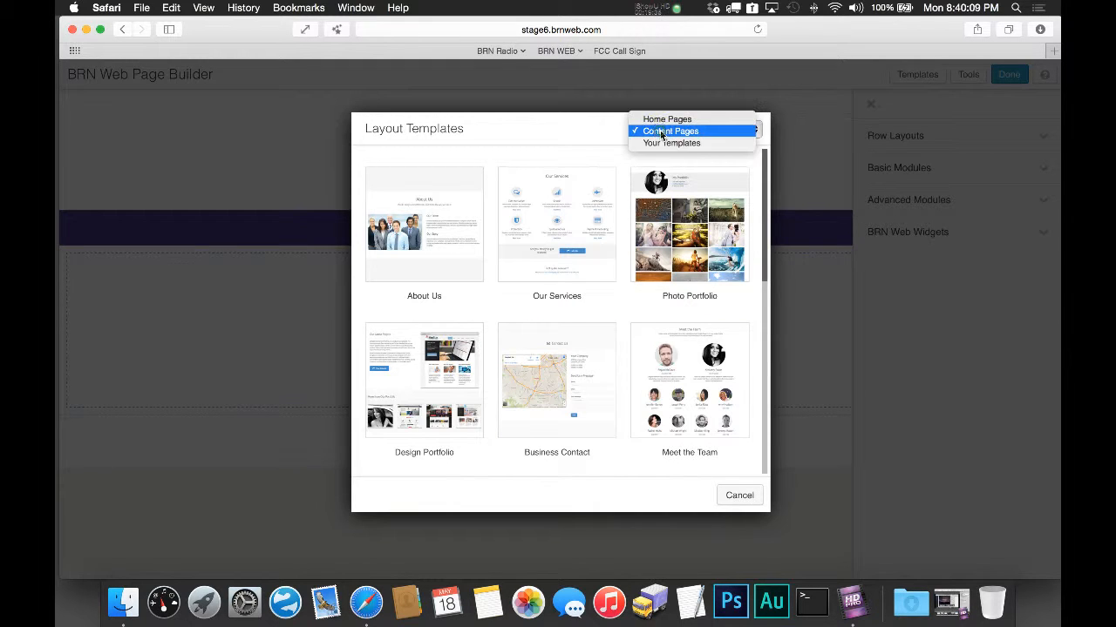
{"action": "left_click", "coordinate": [590, 128]}
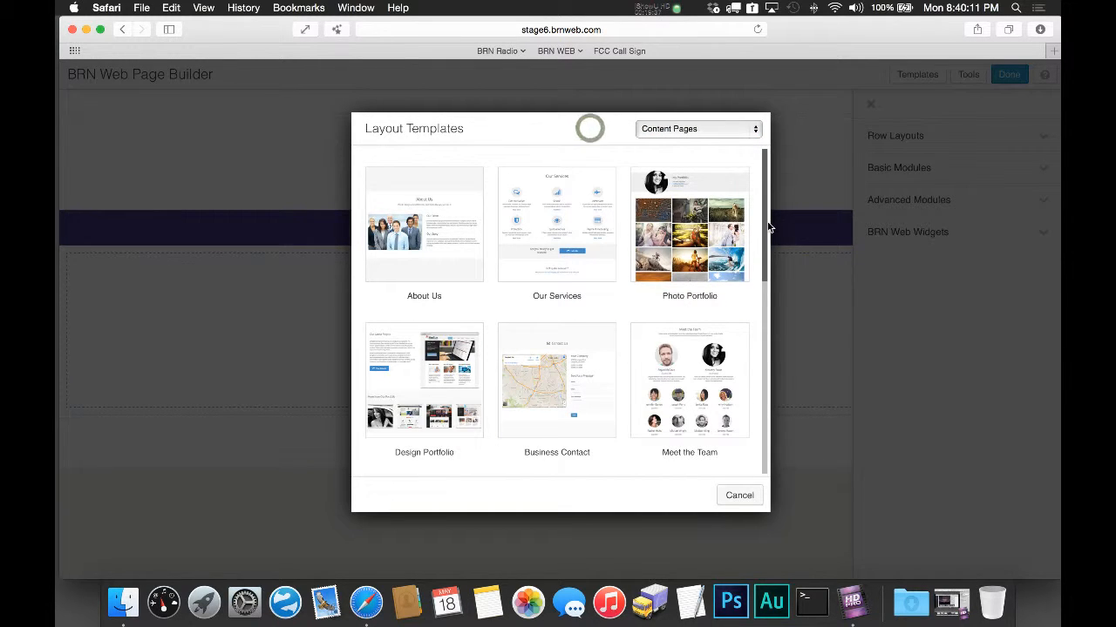
{"action": "left_click_drag", "start_coordinate": [761, 223], "coordinate": [775, 460]}
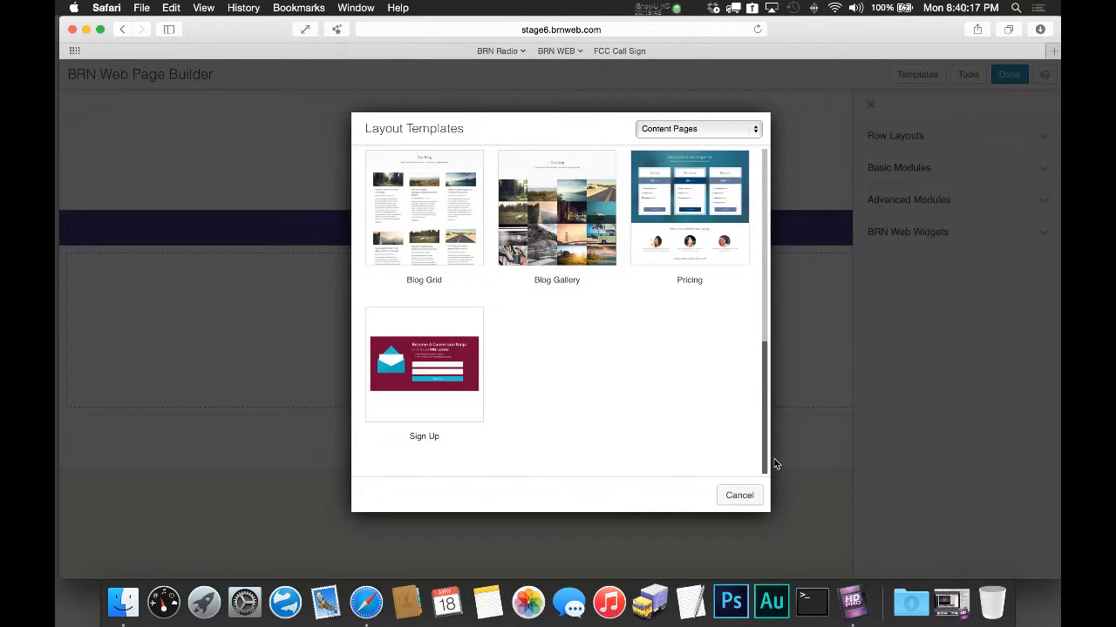
{"action": "left_click_drag", "start_coordinate": [774, 459], "coordinate": [792, 148]}
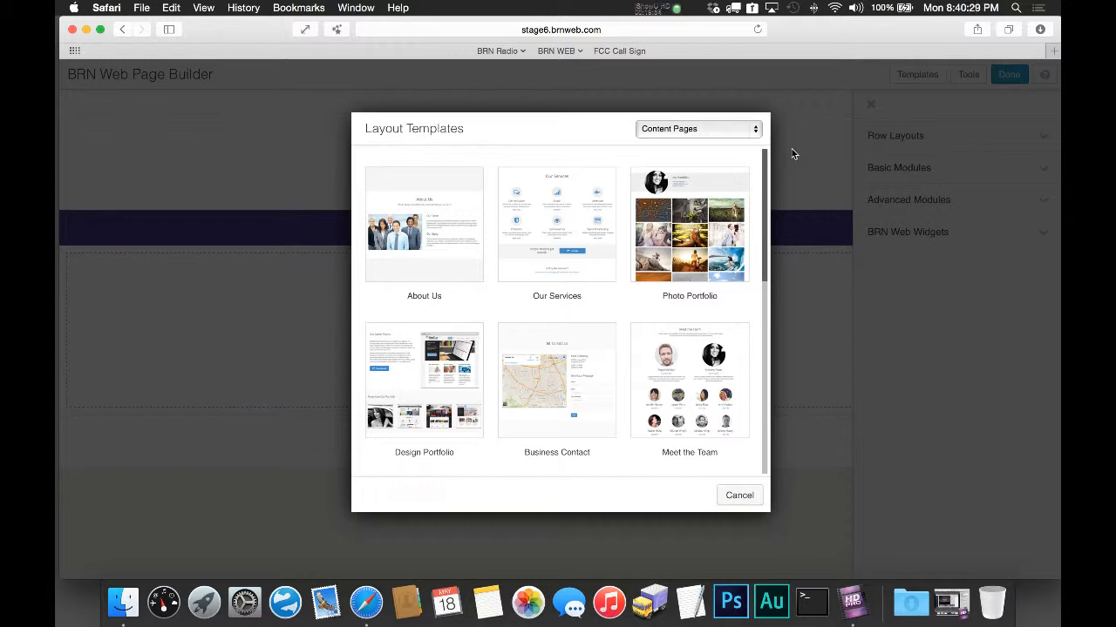
Step: Return to the Home Pages templates, apply the Hope layout to the home page and close the content panel
{"action": "left_click", "coordinate": [693, 129]}
{"action": "left_click", "coordinate": [689, 120]}
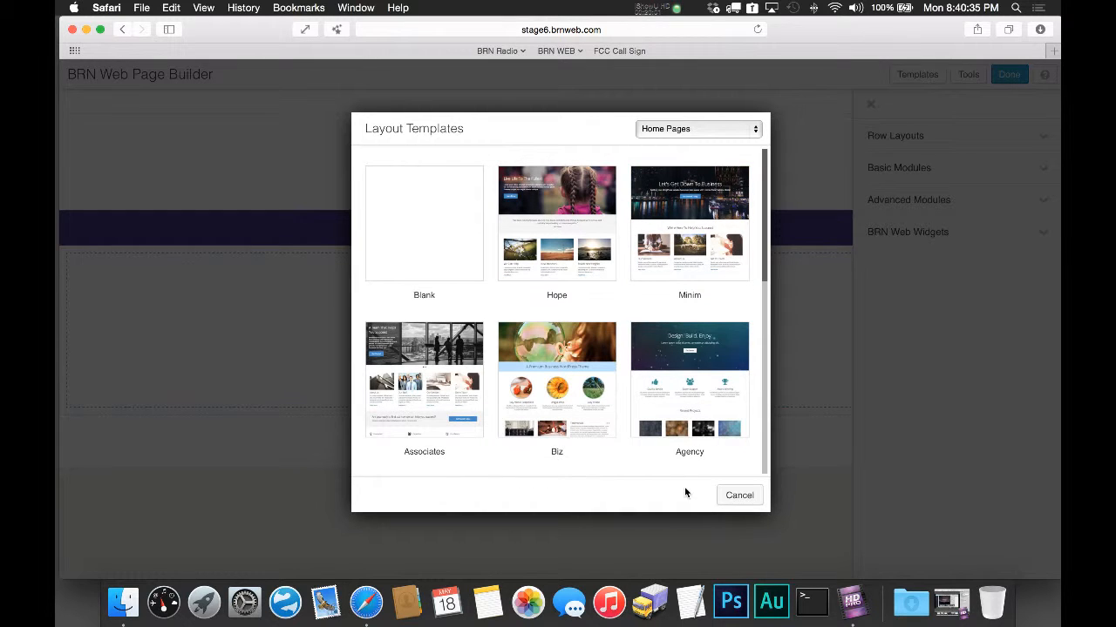
{"action": "scroll", "coordinate": [696, 270], "scroll_direction": "down", "scroll_amount": 5}
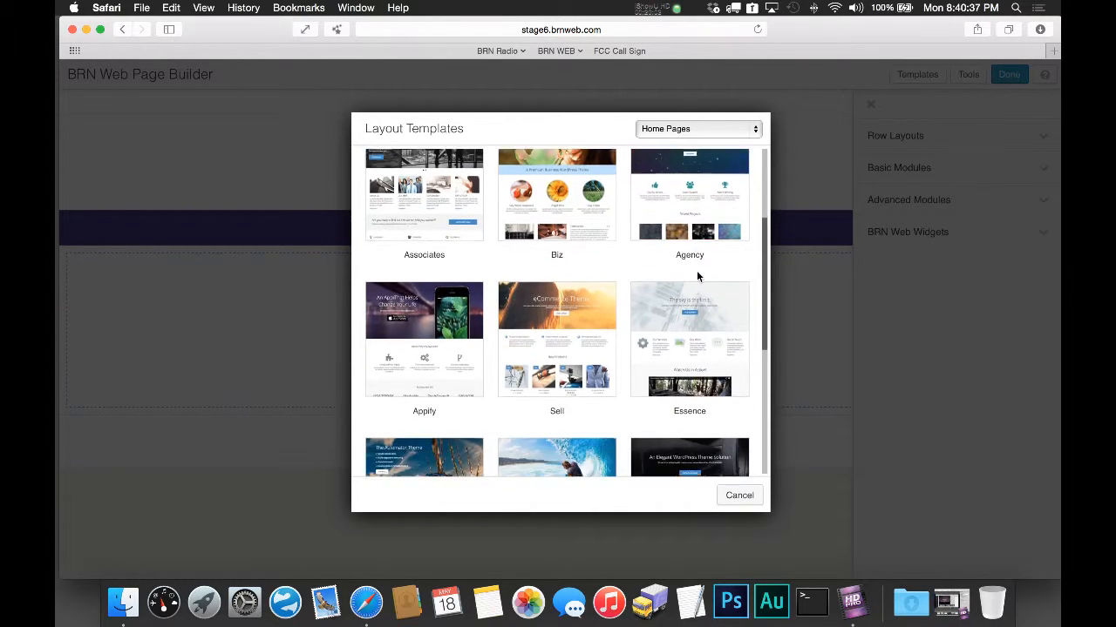
{"action": "scroll", "coordinate": [698, 283], "scroll_direction": "down", "scroll_amount": 2}
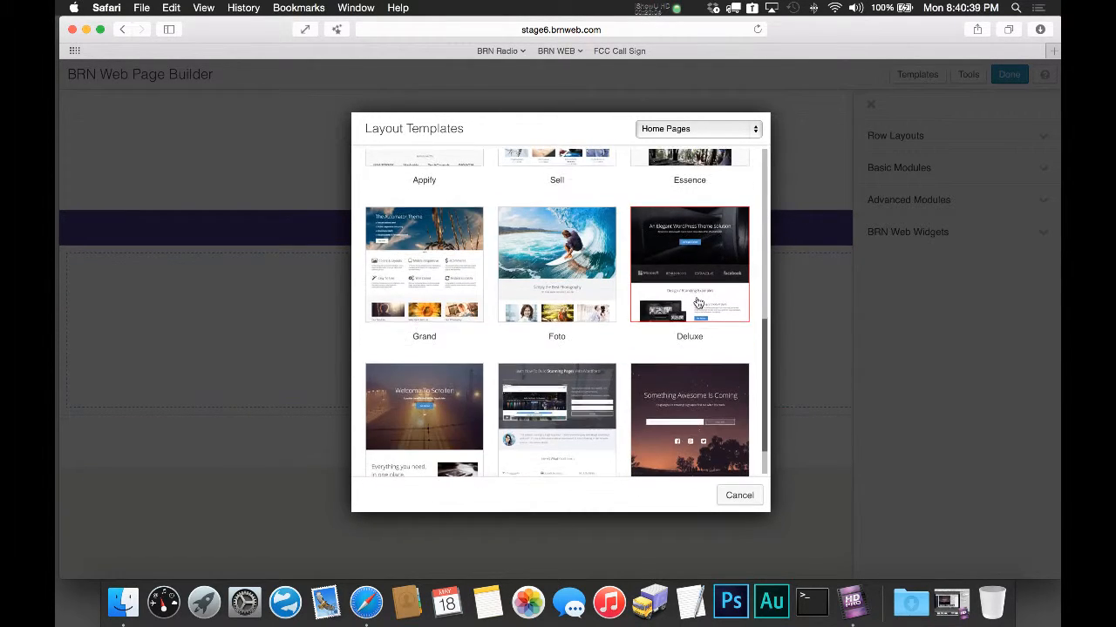
{"action": "scroll", "coordinate": [695, 293], "scroll_direction": "up", "scroll_amount": 7}
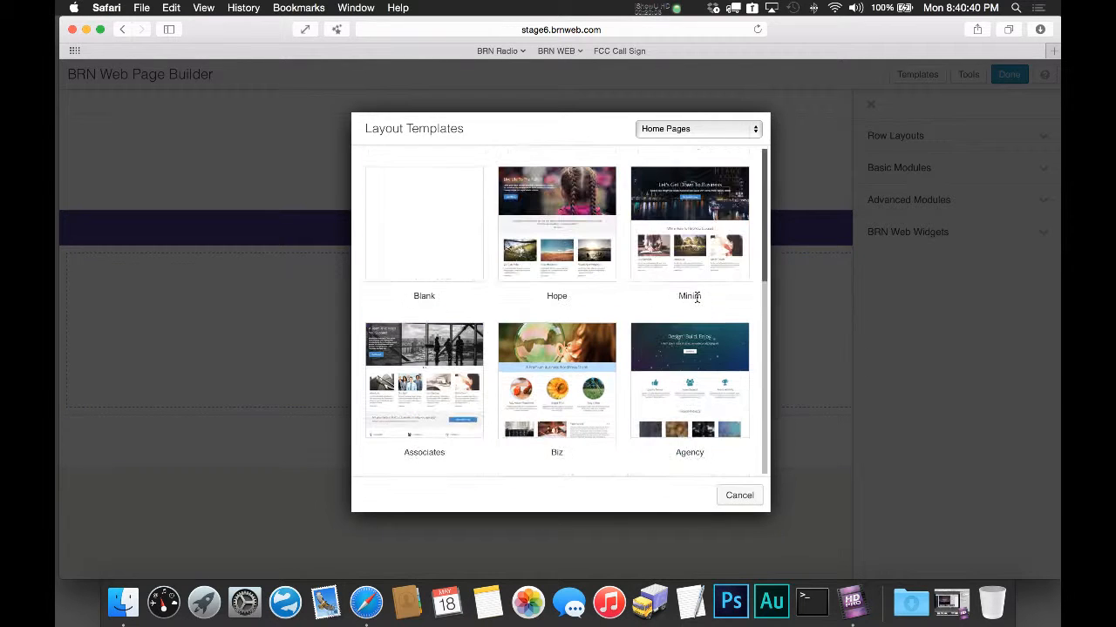
{"action": "left_click", "coordinate": [562, 203]}
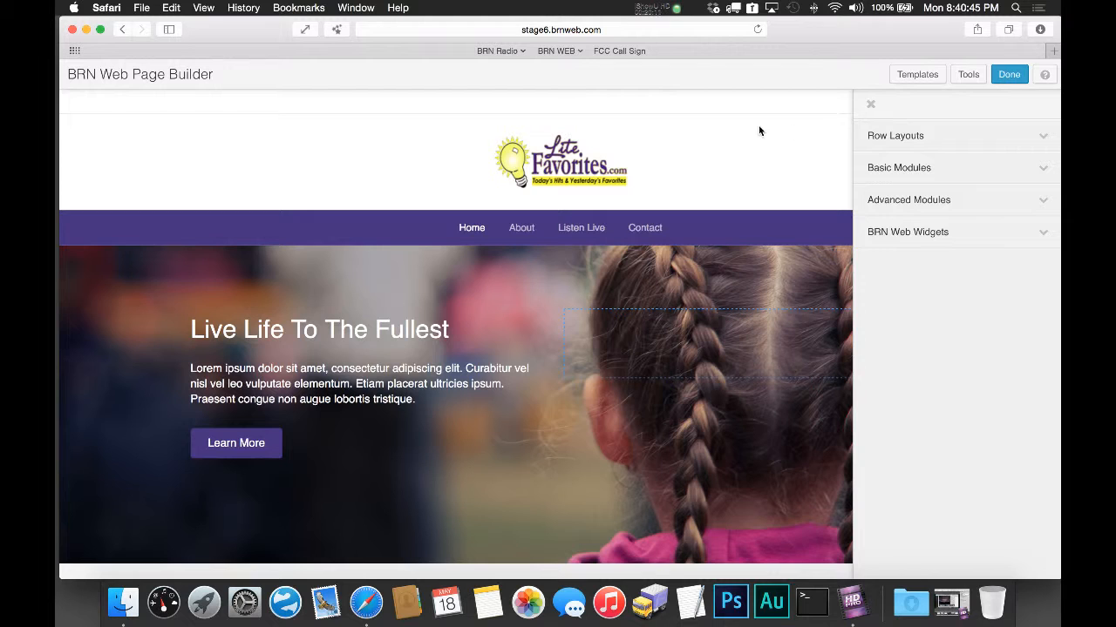
{"action": "left_click", "coordinate": [870, 107]}
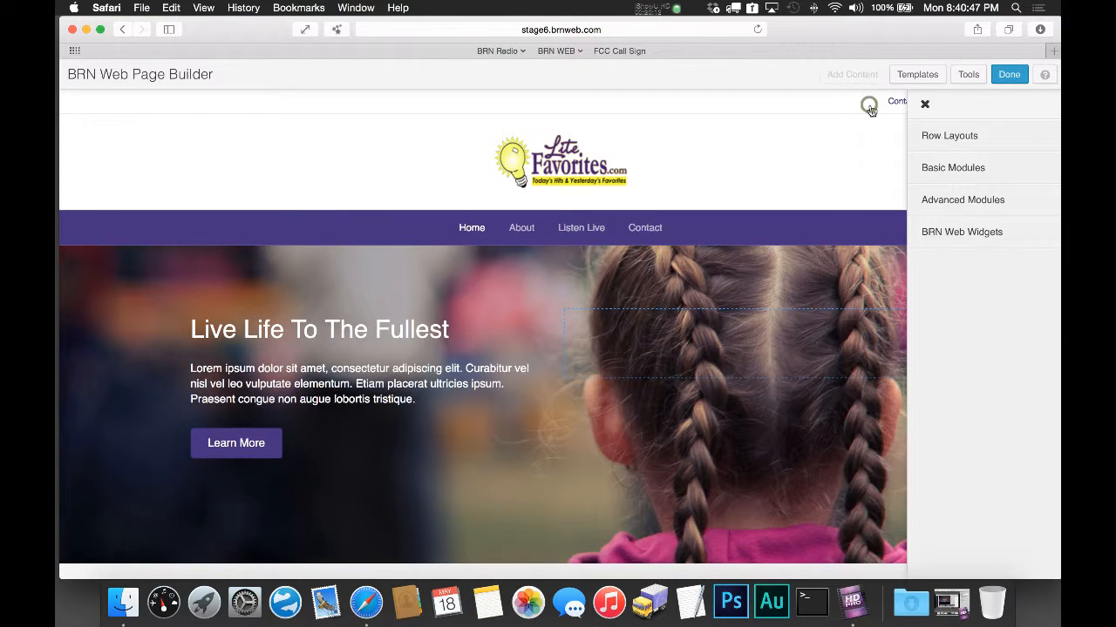
Step: Examine the Hope layout's rows from the header and hero photo through the quote and three-column section to the footer
{"action": "scroll", "coordinate": [695, 145], "scroll_direction": "down", "scroll_amount": 7}
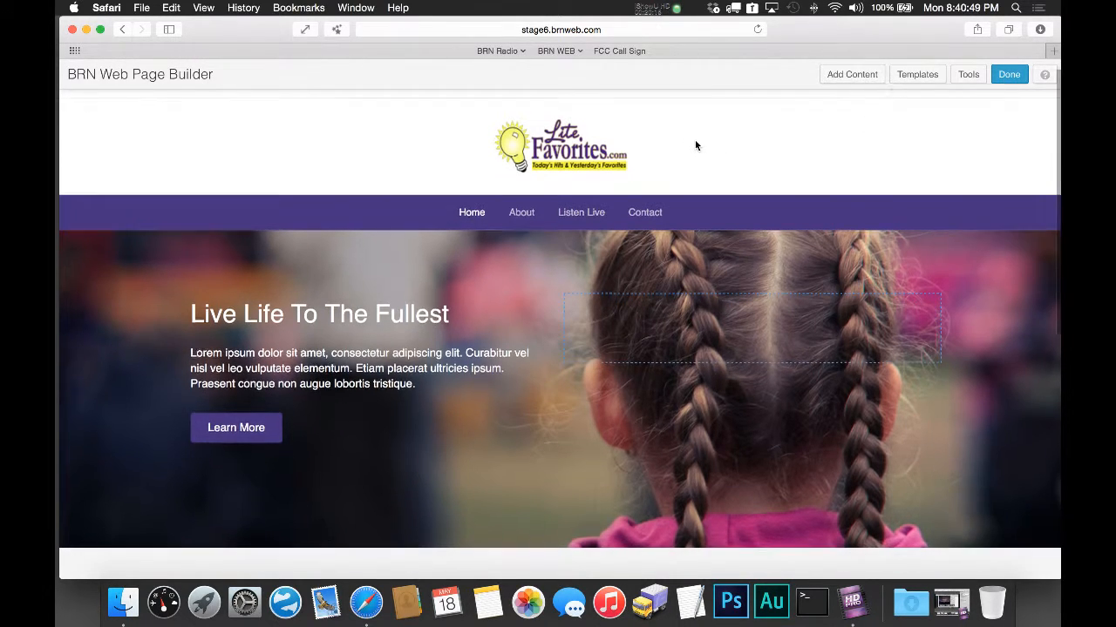
{"action": "scroll", "coordinate": [694, 146], "scroll_direction": "down", "scroll_amount": 4}
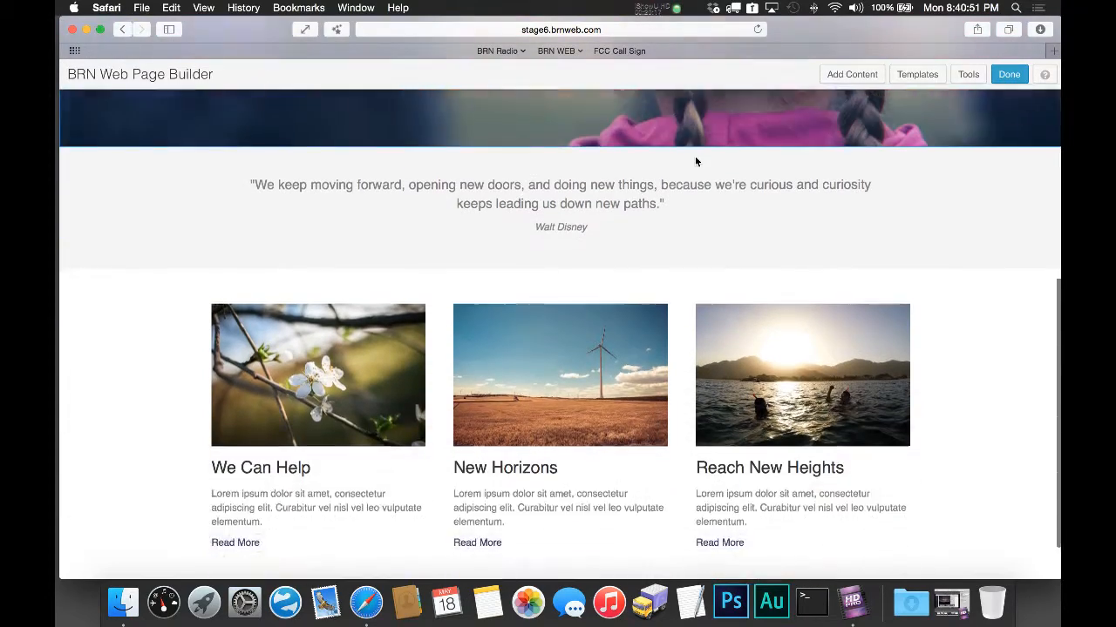
{"action": "scroll", "coordinate": [694, 200], "scroll_direction": "up", "scroll_amount": 2}
{"action": "scroll", "coordinate": [694, 202], "scroll_direction": "up", "scroll_amount": 12}
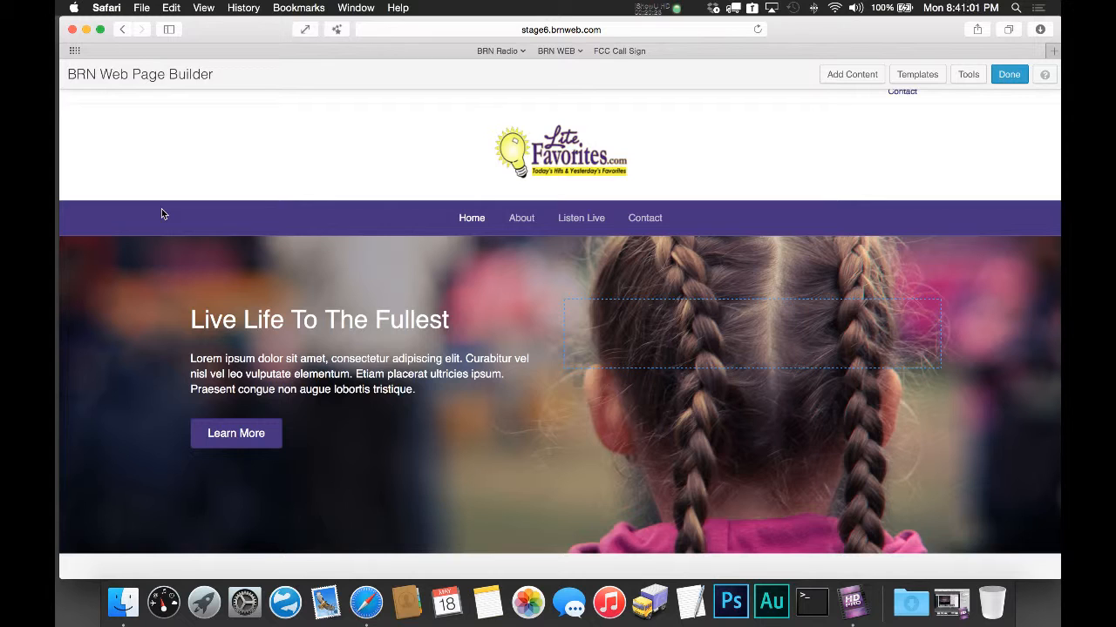
{"action": "scroll", "coordinate": [153, 218], "scroll_direction": "down", "scroll_amount": 2}
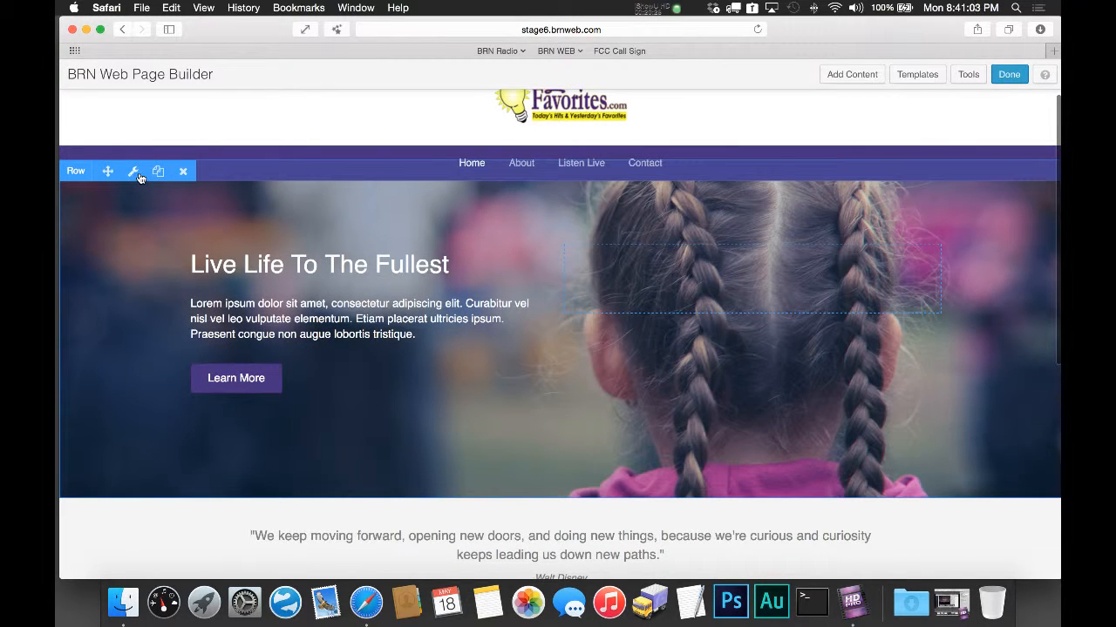
{"action": "scroll", "coordinate": [159, 482], "scroll_direction": "down", "scroll_amount": 4}
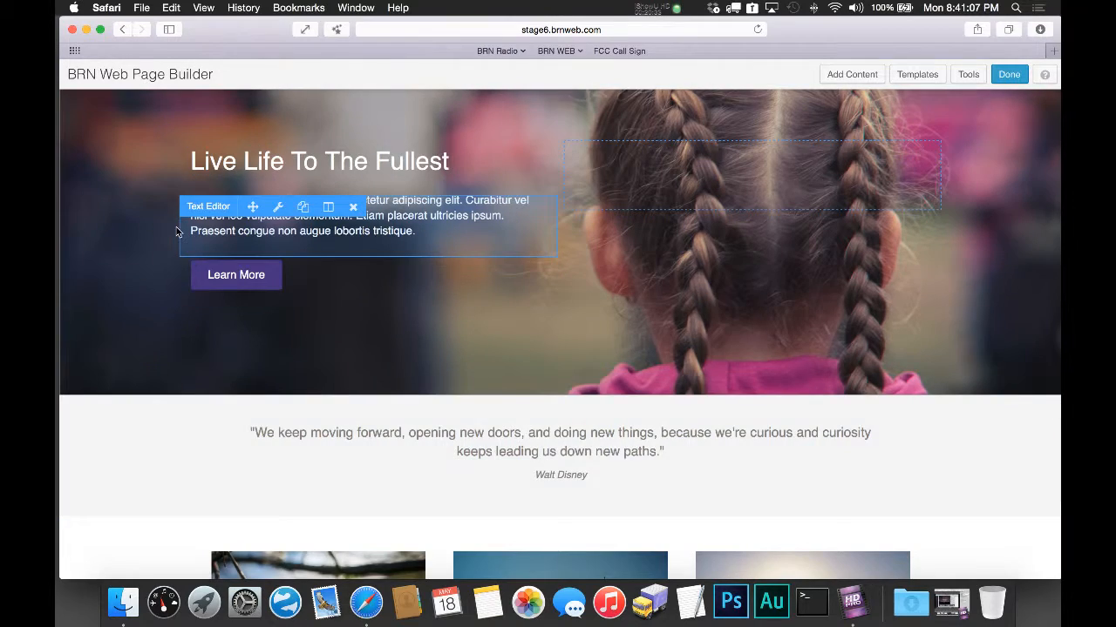
{"action": "scroll", "coordinate": [166, 253], "scroll_direction": "up", "scroll_amount": 6}
{"action": "scroll", "coordinate": [140, 323], "scroll_direction": "down", "scroll_amount": 7}
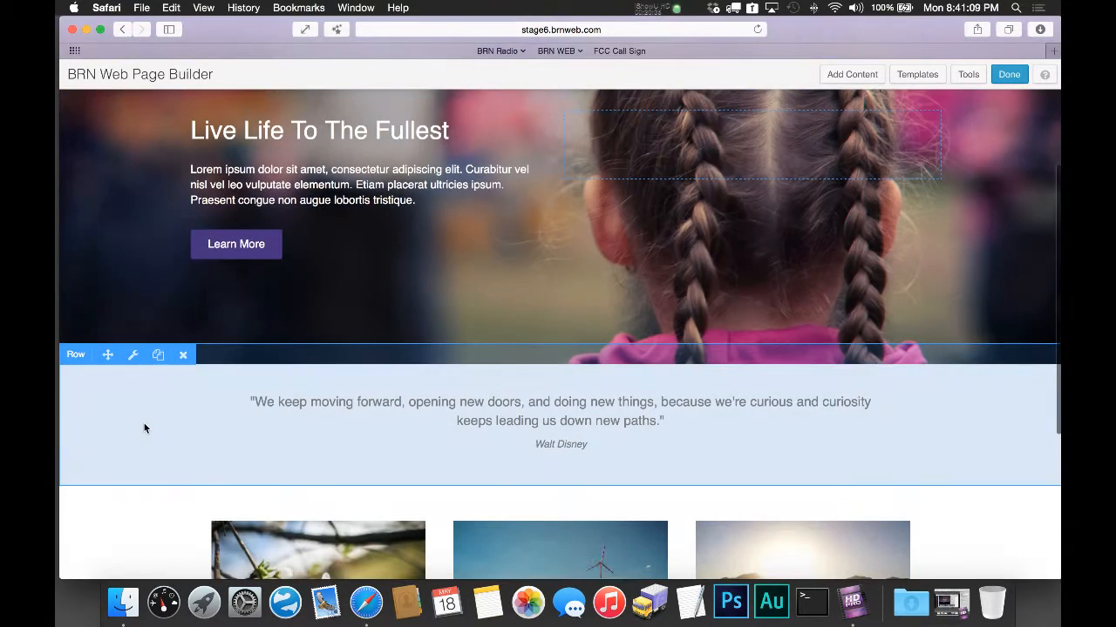
{"action": "scroll", "coordinate": [144, 427], "scroll_direction": "down", "scroll_amount": 8}
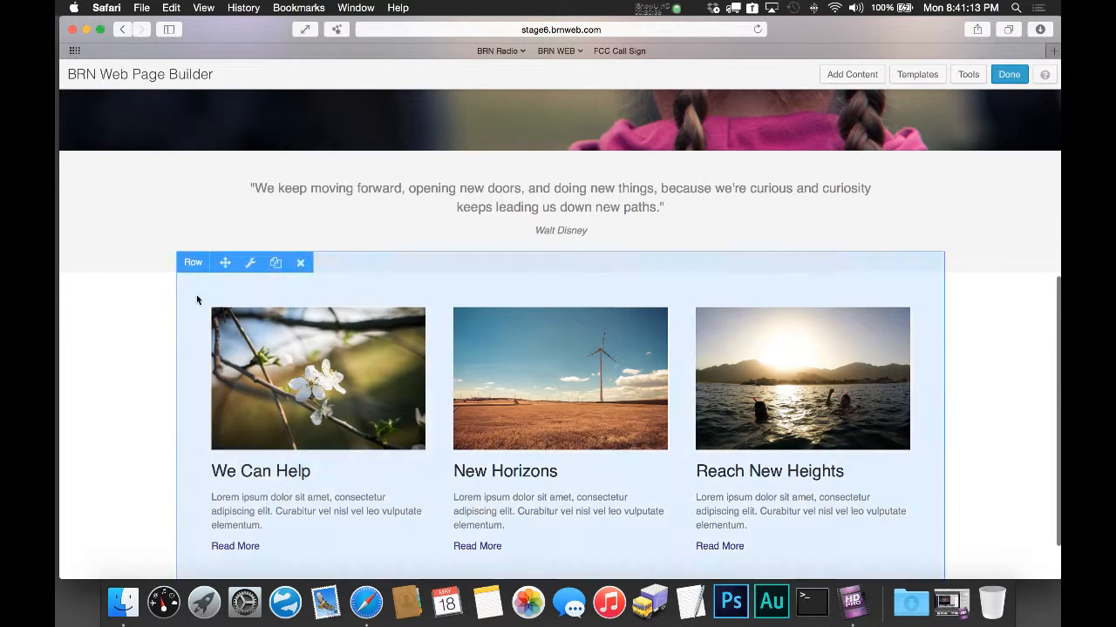
{"action": "scroll", "coordinate": [941, 457], "scroll_direction": "down", "scroll_amount": 3}
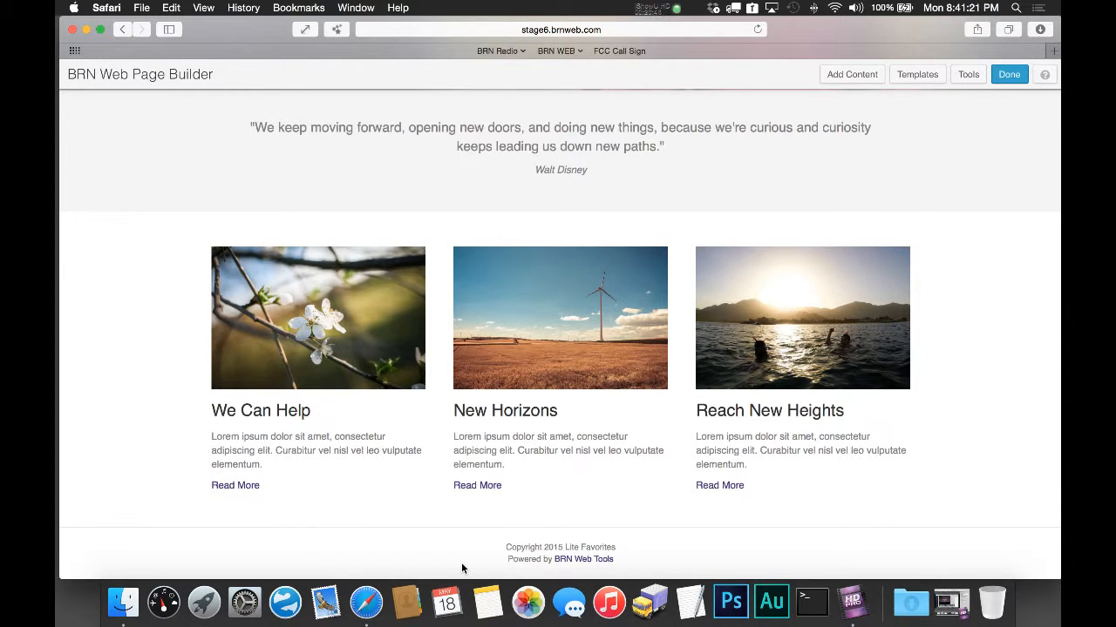
{"action": "scroll", "coordinate": [461, 562], "scroll_direction": "up", "scroll_amount": 15}
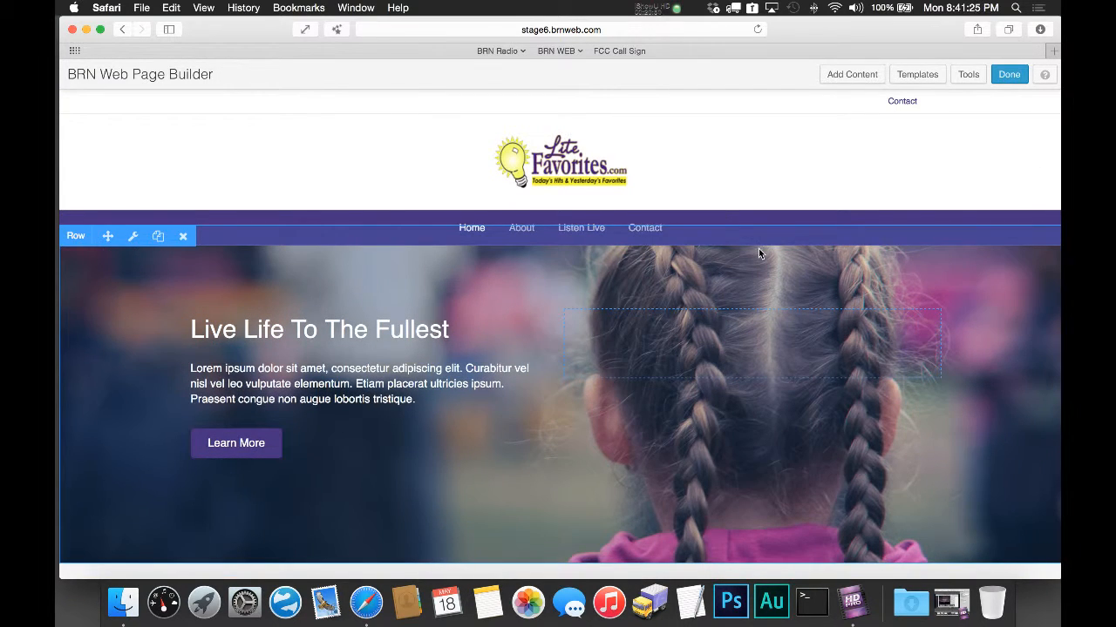
{"action": "scroll", "coordinate": [758, 249], "scroll_direction": "down", "scroll_amount": 15}
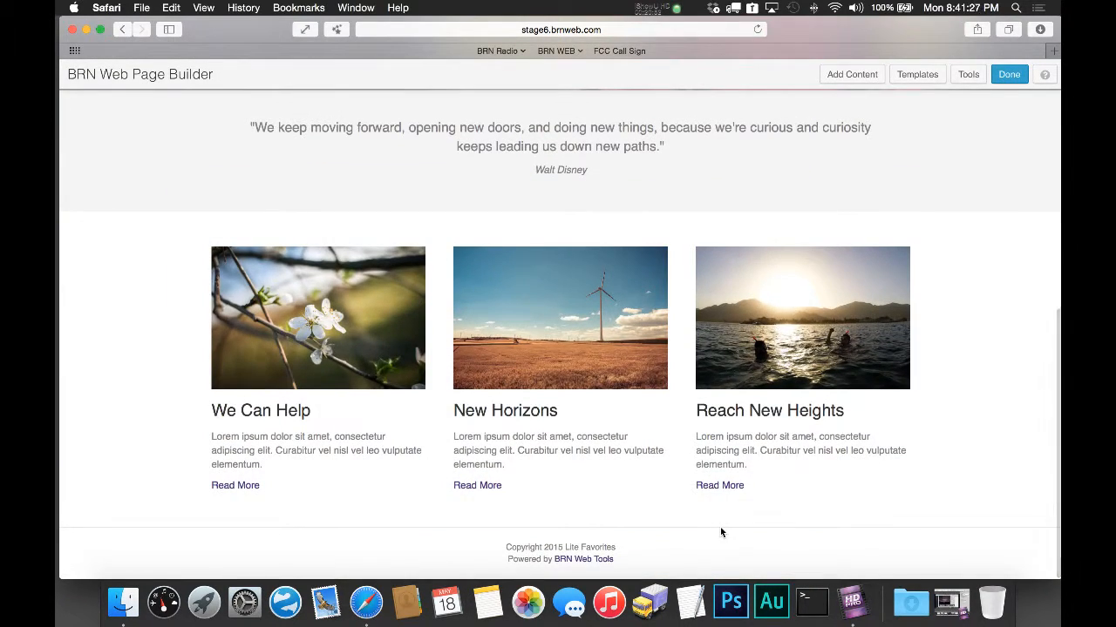
{"action": "scroll", "coordinate": [720, 528], "scroll_direction": "up", "scroll_amount": 15}
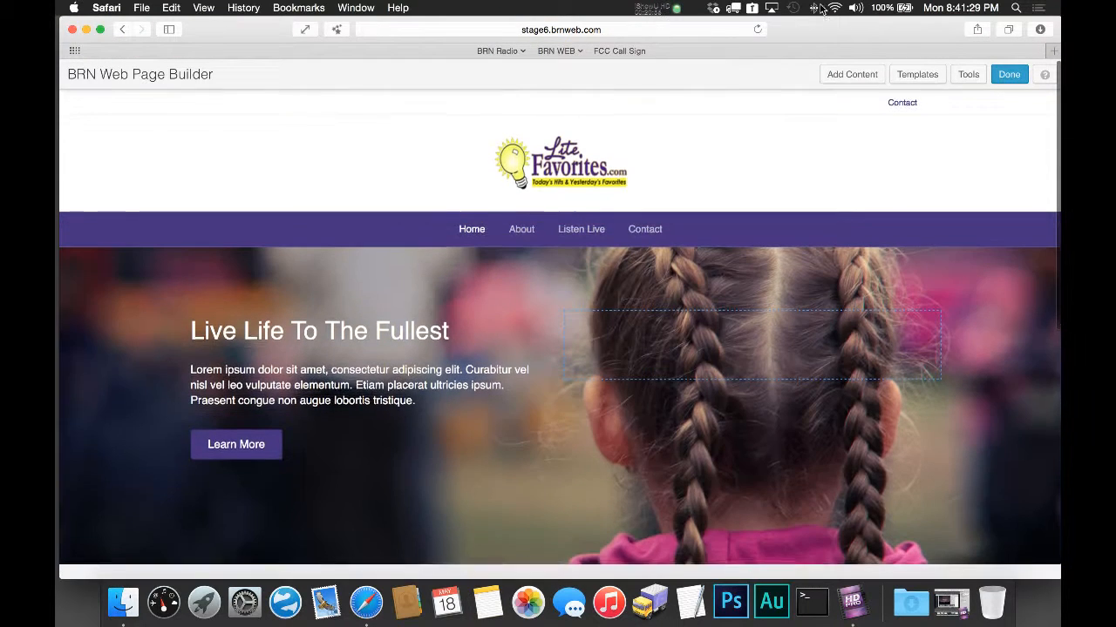
Step: Replace the home page's existing layout with the Foto template and accept the replacement warning
{"action": "left_click", "coordinate": [898, 77]}
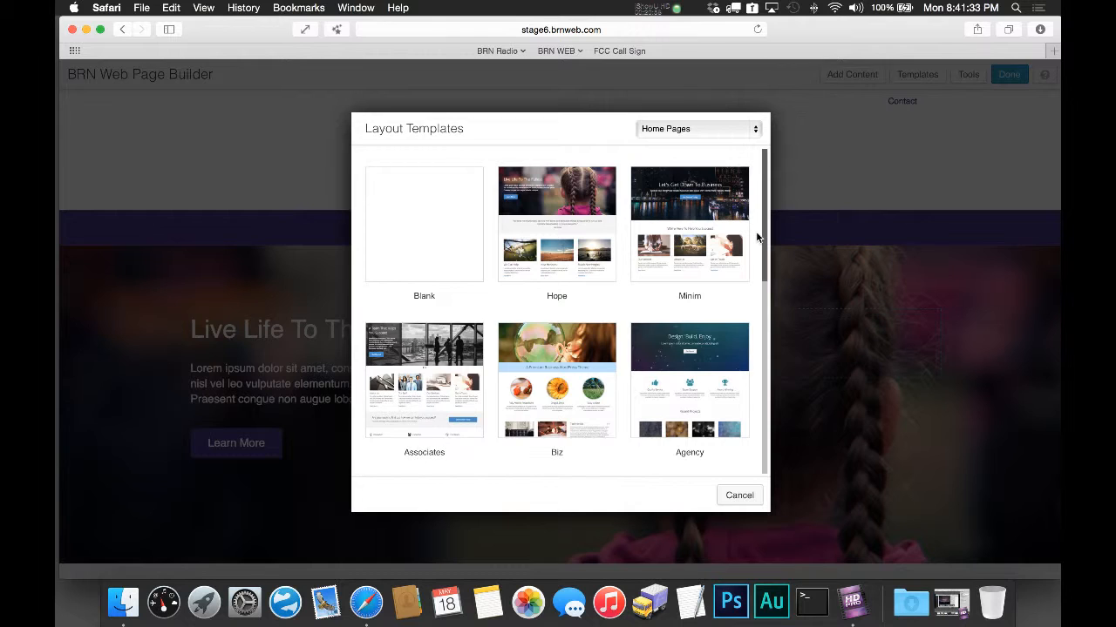
{"action": "scroll", "coordinate": [758, 252], "scroll_direction": "down", "scroll_amount": 5}
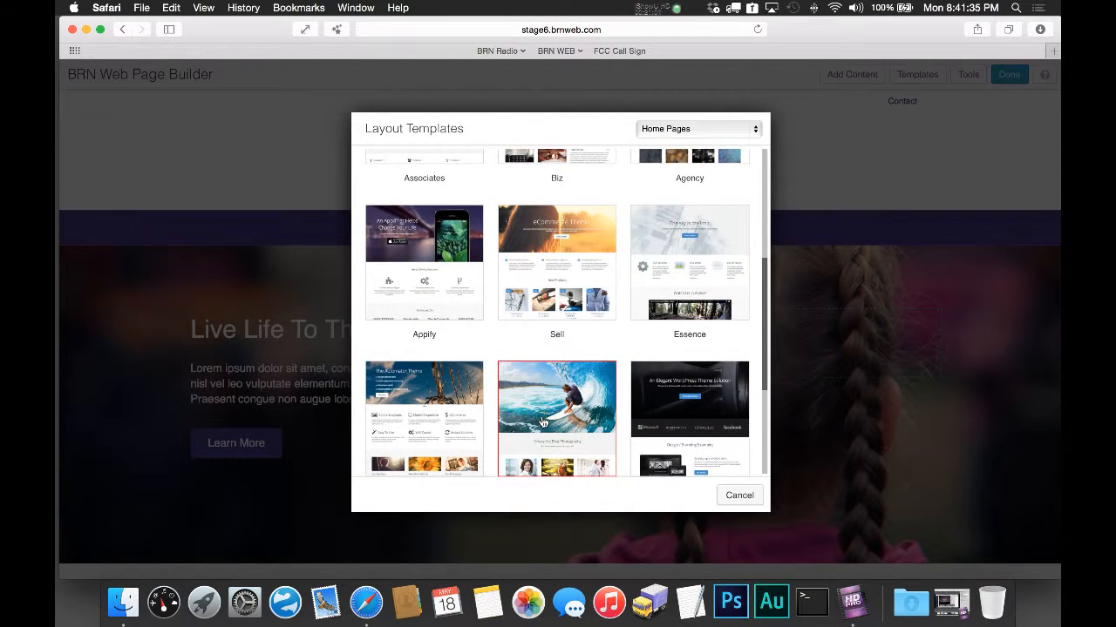
{"action": "left_click", "coordinate": [542, 423]}
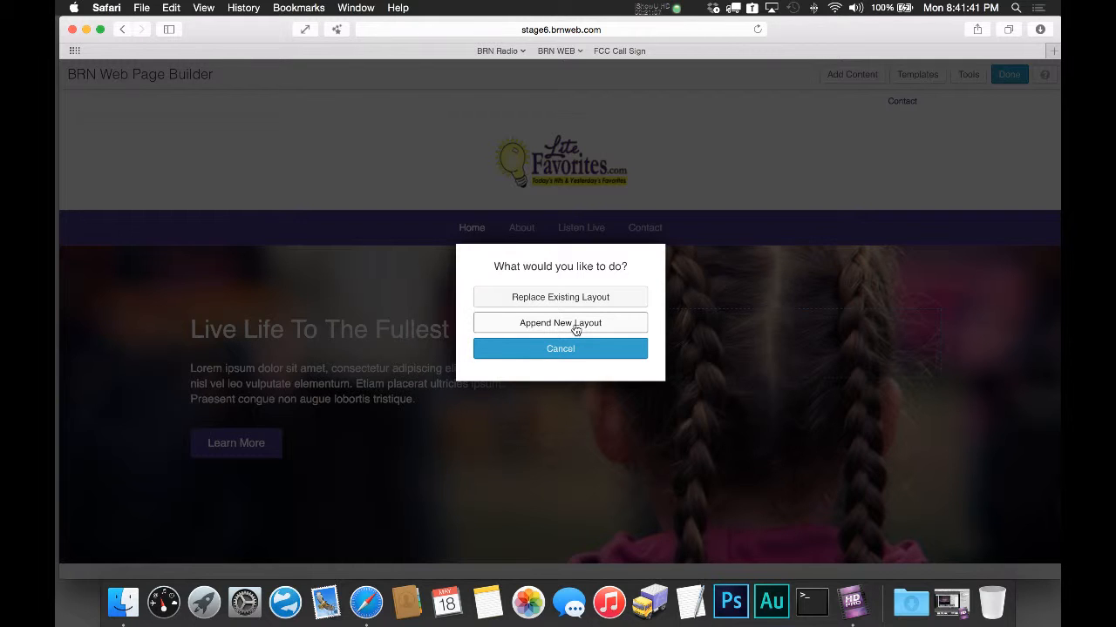
{"action": "left_click", "coordinate": [566, 300]}
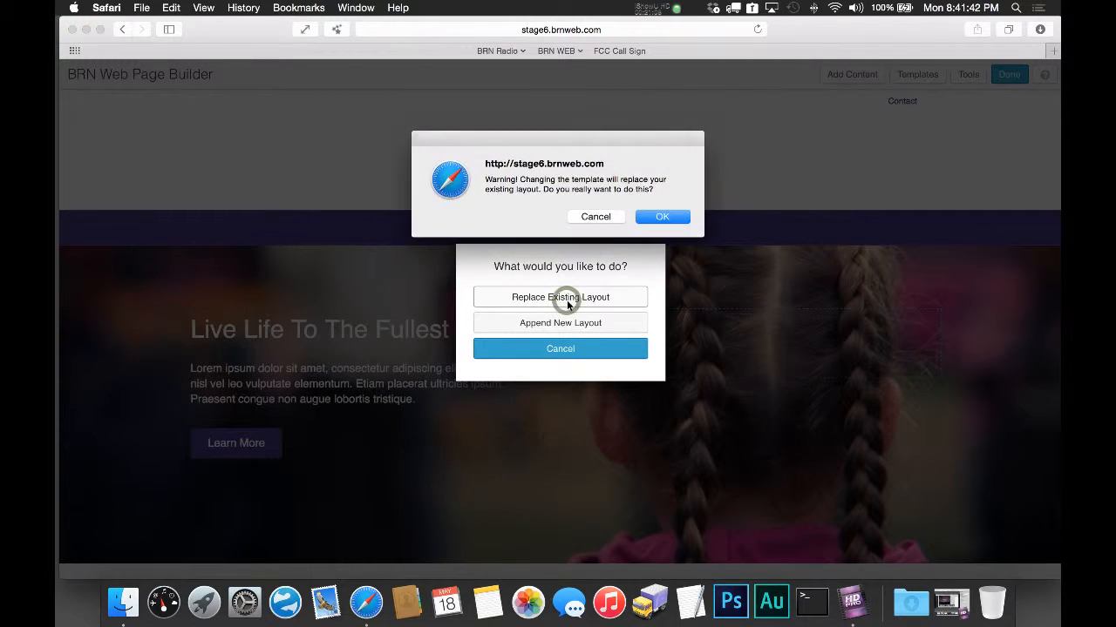
{"action": "left_click", "coordinate": [671, 211]}
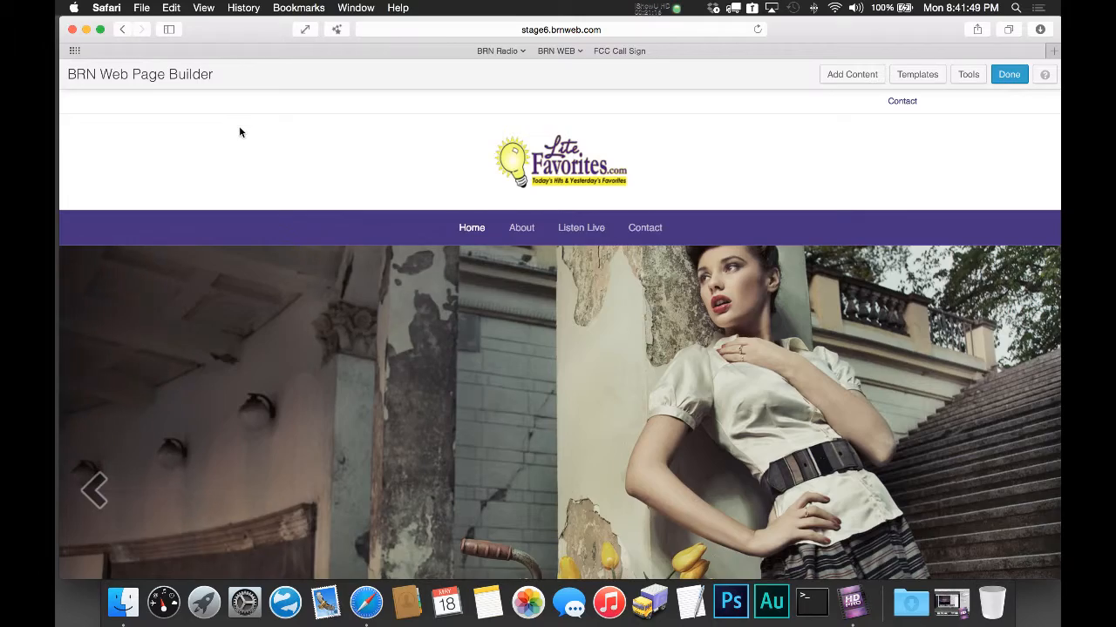
Step: Look over the Foto layout, advancing its slideshow by one slide and viewing the photo columns and Client Love section
{"action": "scroll", "coordinate": [239, 129], "scroll_direction": "down", "scroll_amount": 3}
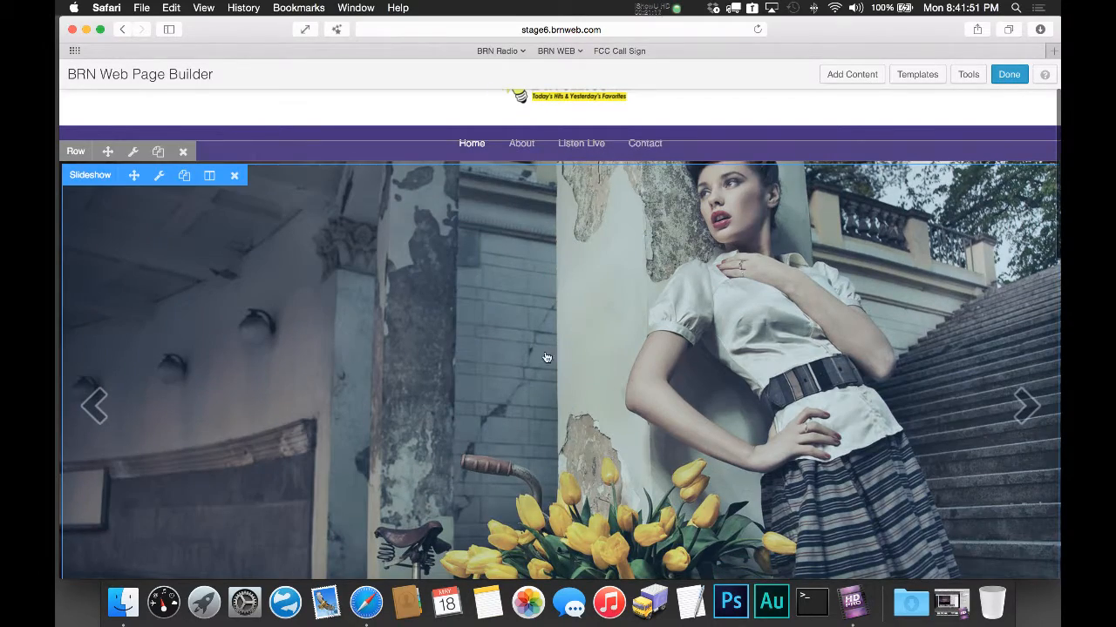
{"action": "left_click", "coordinate": [1016, 413]}
{"action": "scroll", "coordinate": [1016, 427], "scroll_direction": "down", "scroll_amount": 1}
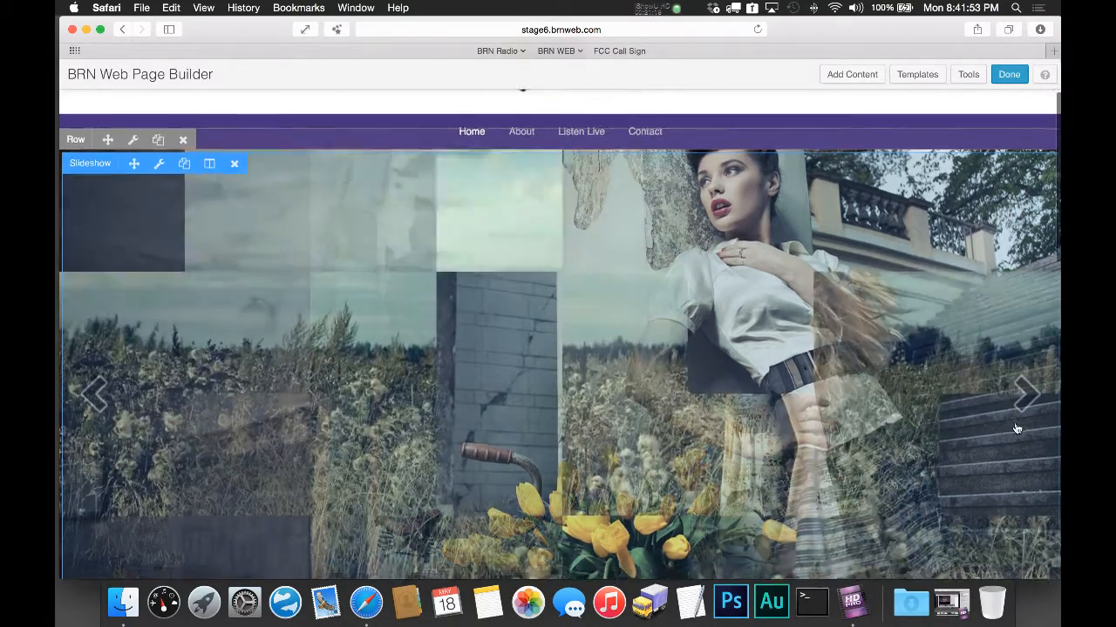
{"action": "scroll", "coordinate": [1016, 427], "scroll_direction": "up", "scroll_amount": 3}
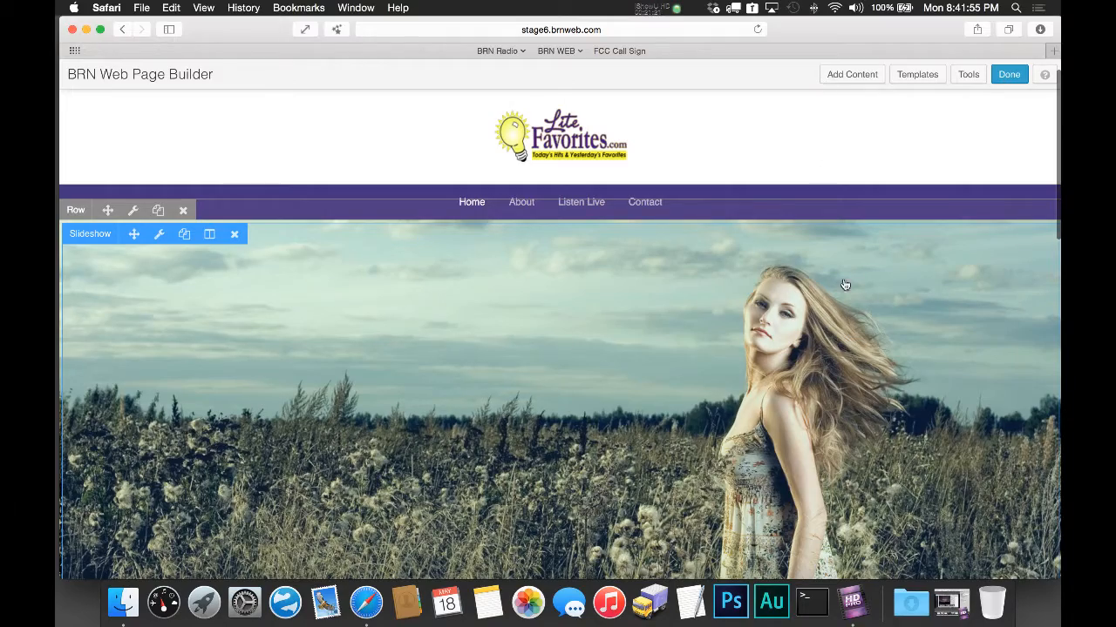
{"action": "scroll", "coordinate": [844, 477], "scroll_direction": "down", "scroll_amount": 10}
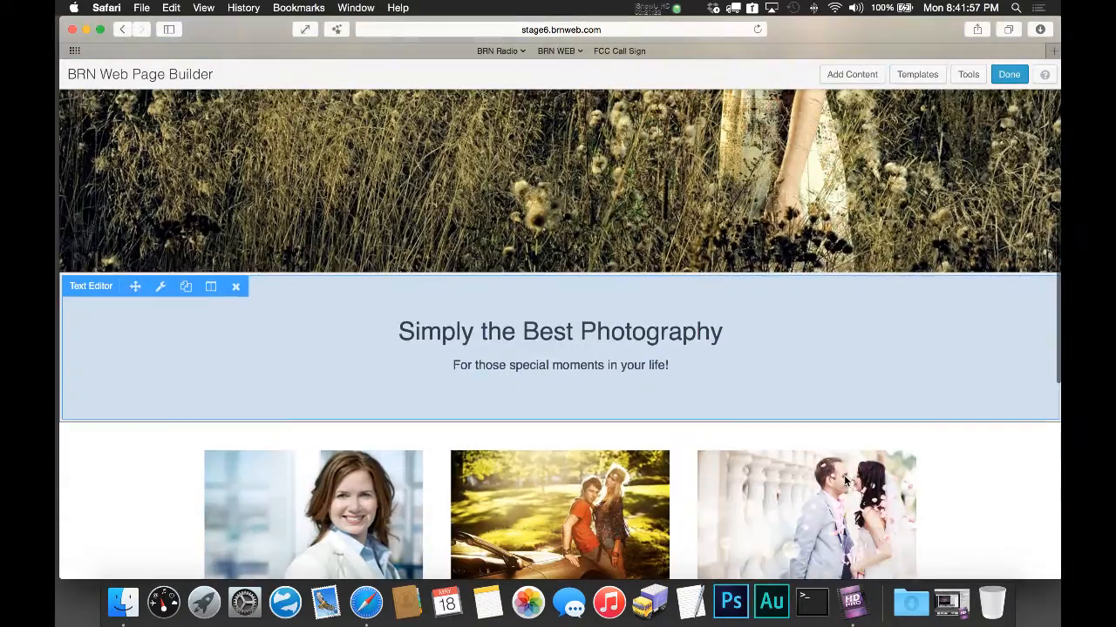
{"action": "scroll", "coordinate": [697, 453], "scroll_direction": "down", "scroll_amount": 5}
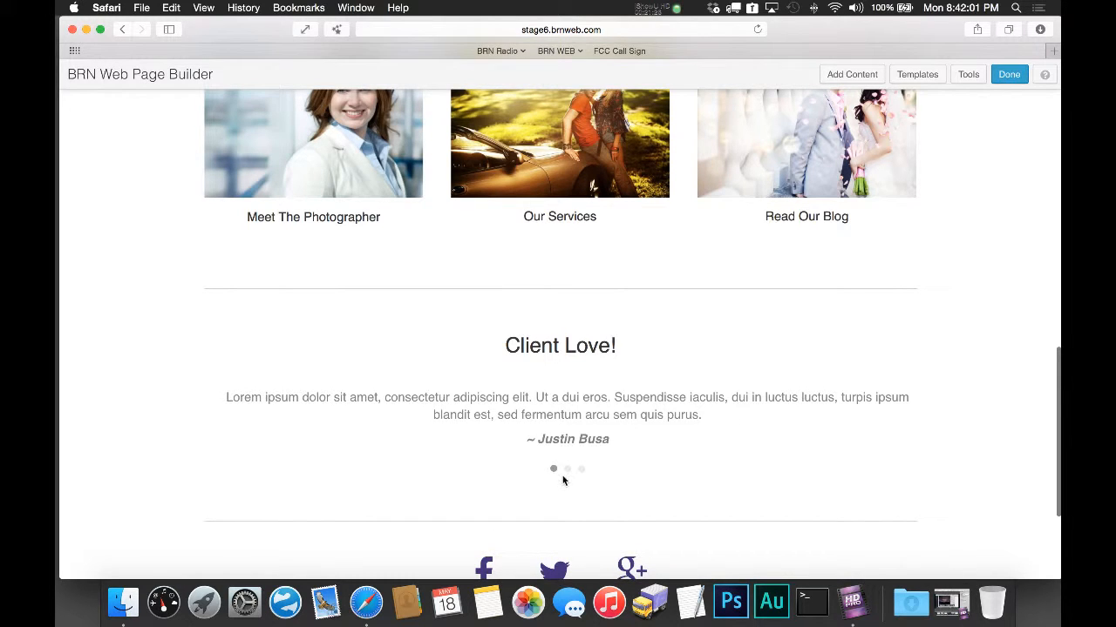
Step: Look over the rest of the Foto layout, from the testimonials, social icons and contact row to the footer, and review the header slideshow
{"action": "scroll", "coordinate": [565, 477], "scroll_direction": "down", "scroll_amount": 2}
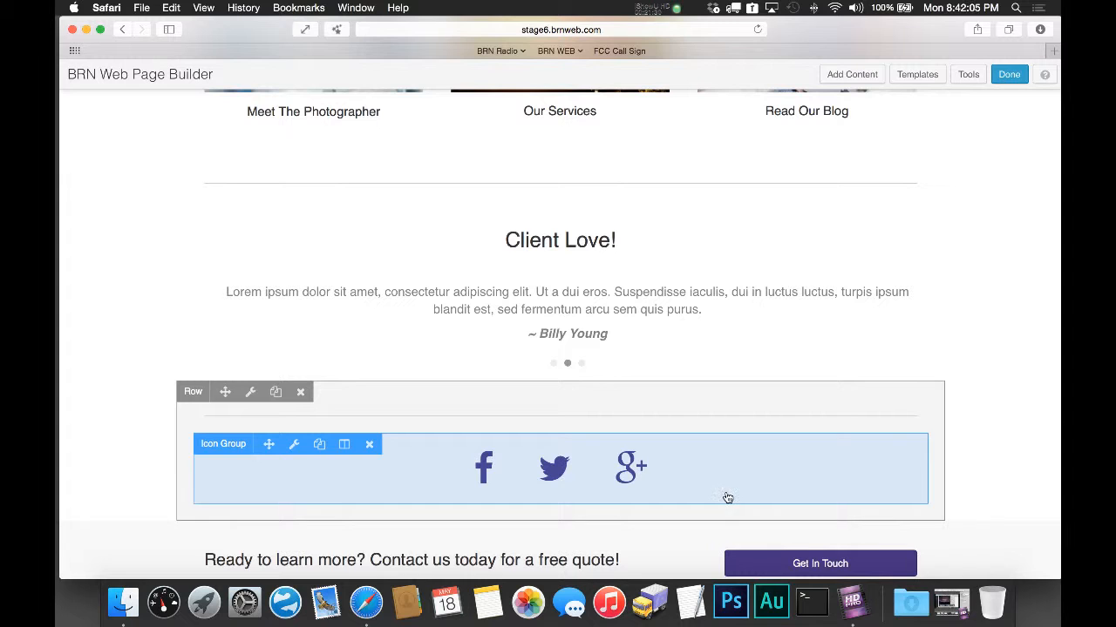
{"action": "scroll", "coordinate": [969, 438], "scroll_direction": "down", "scroll_amount": 2}
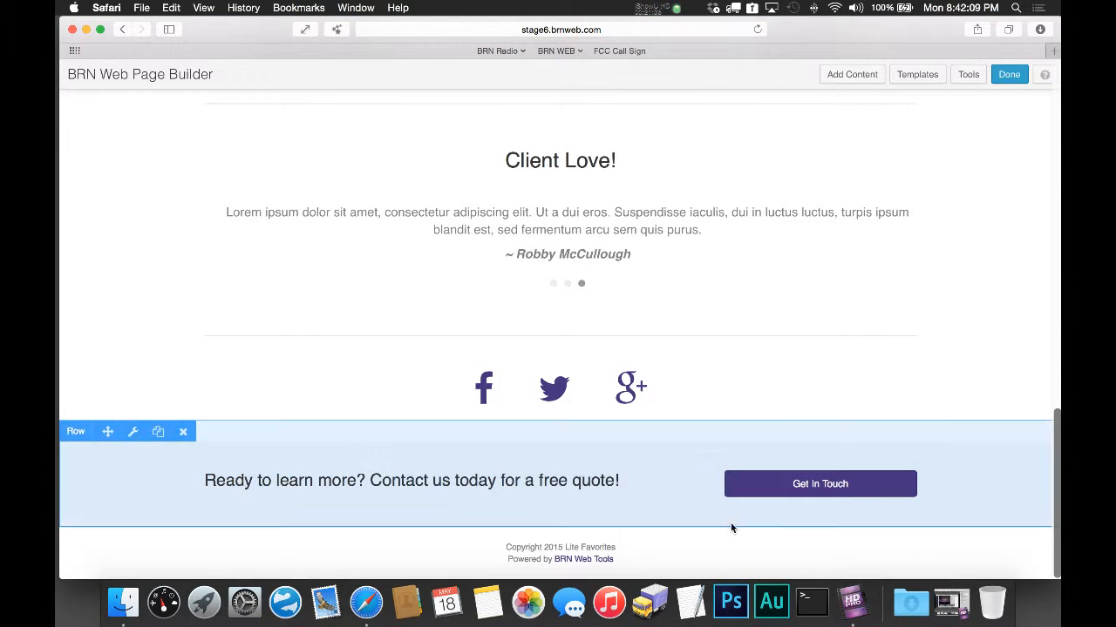
{"action": "scroll", "coordinate": [885, 494], "scroll_direction": "up", "scroll_amount": 15}
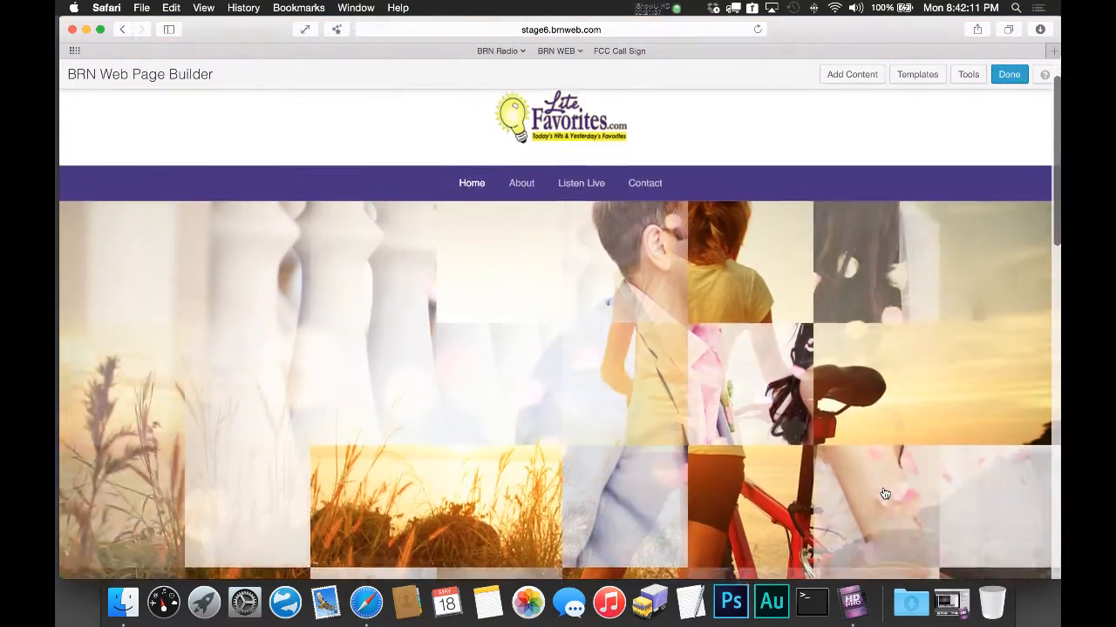
{"action": "scroll", "coordinate": [884, 494], "scroll_direction": "up", "scroll_amount": 1}
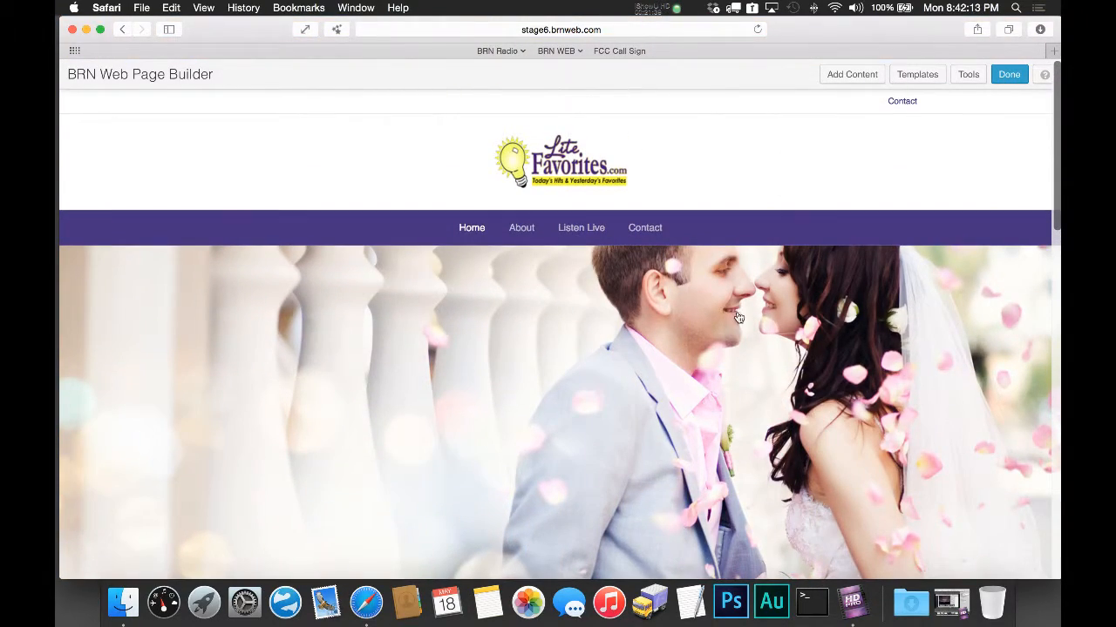
{"action": "scroll", "coordinate": [740, 278], "scroll_direction": "down", "scroll_amount": 8}
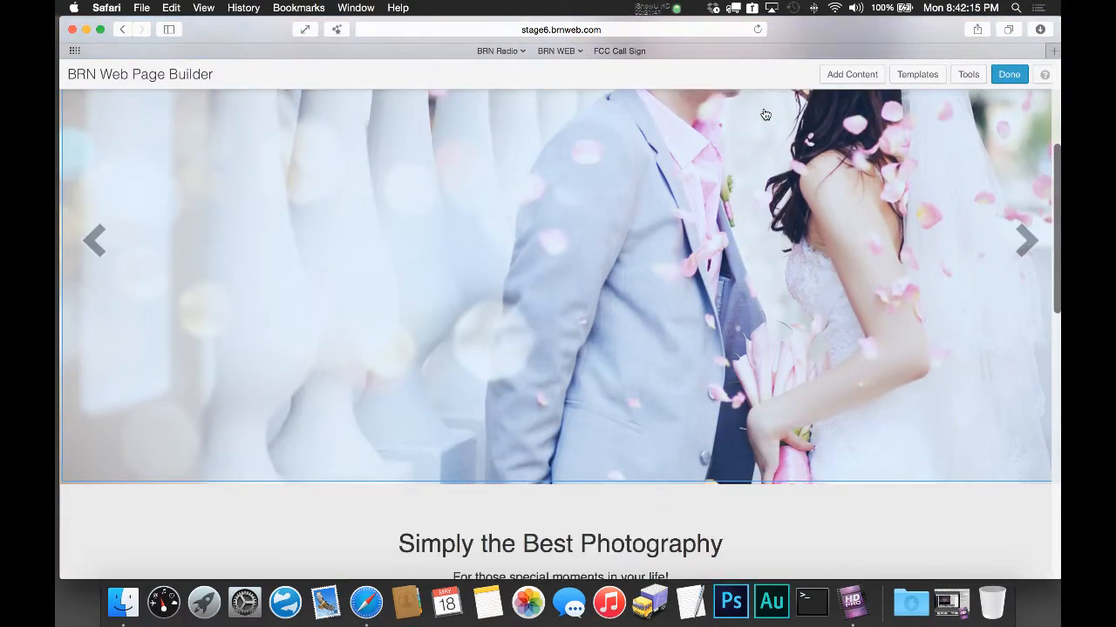
{"action": "scroll", "coordinate": [765, 115], "scroll_direction": "up", "scroll_amount": 5}
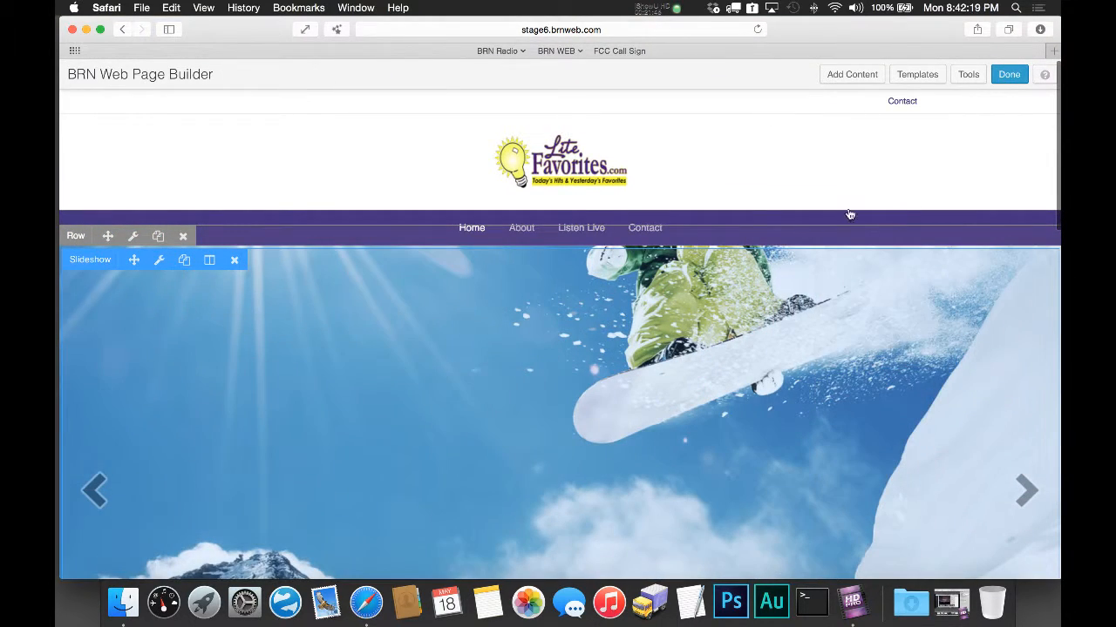
{"action": "scroll", "coordinate": [902, 169], "scroll_direction": "down", "scroll_amount": 6}
{"action": "scroll", "coordinate": [829, 356], "scroll_direction": "up", "scroll_amount": 6}
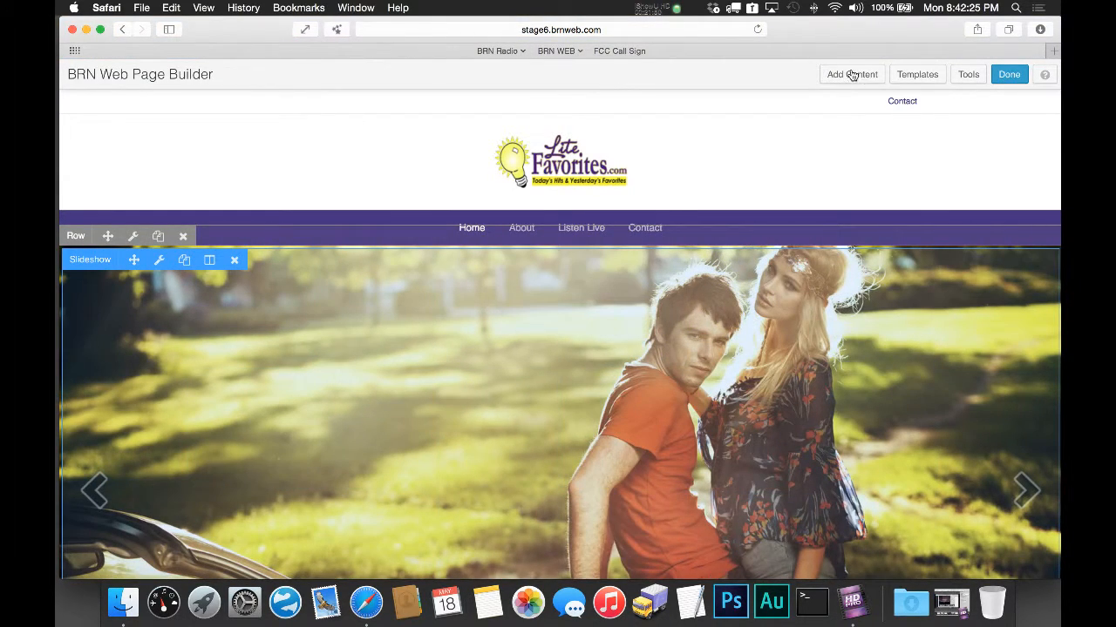
Step: Replace the home page's existing layout with the Associates template, accept the replacement, and close the content panel
{"action": "left_click", "coordinate": [851, 74]}
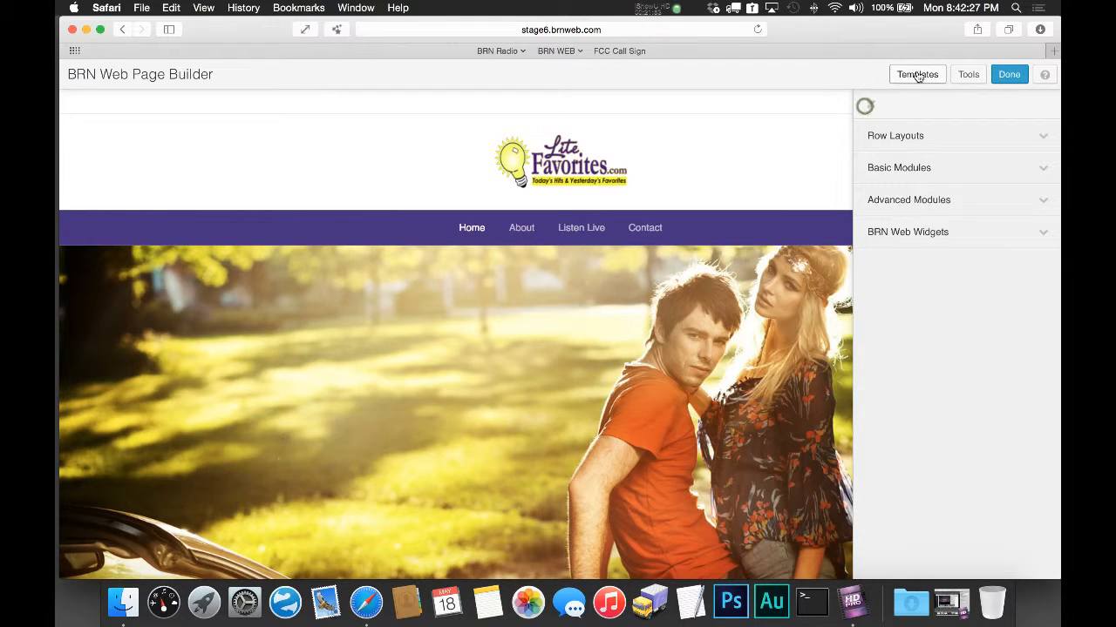
{"action": "left_click", "coordinate": [915, 75]}
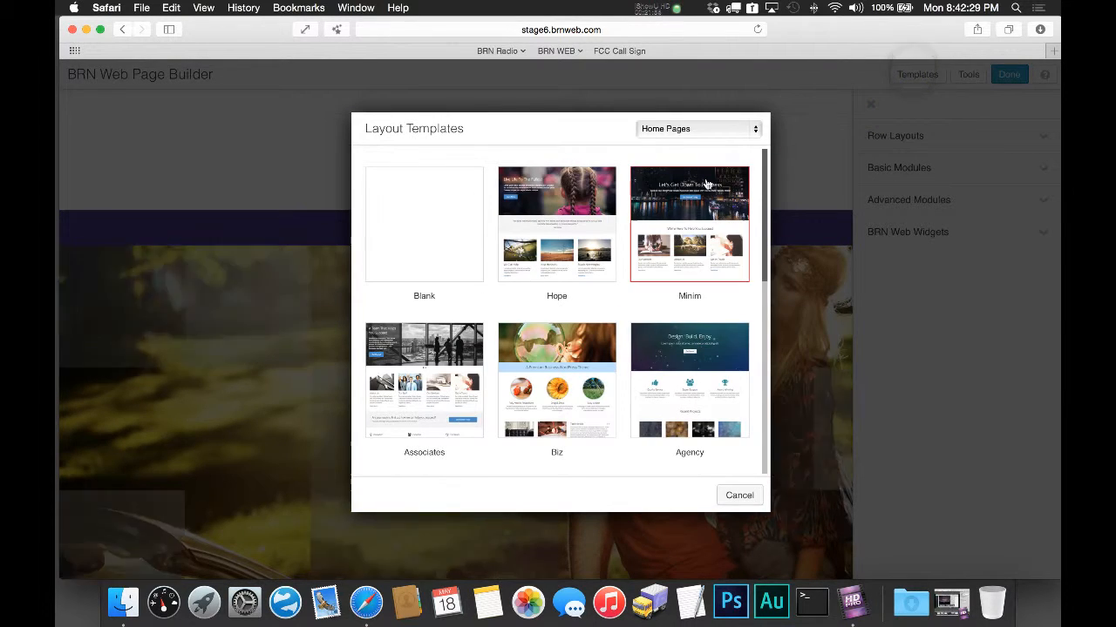
{"action": "scroll", "coordinate": [705, 179], "scroll_direction": "down", "scroll_amount": 3}
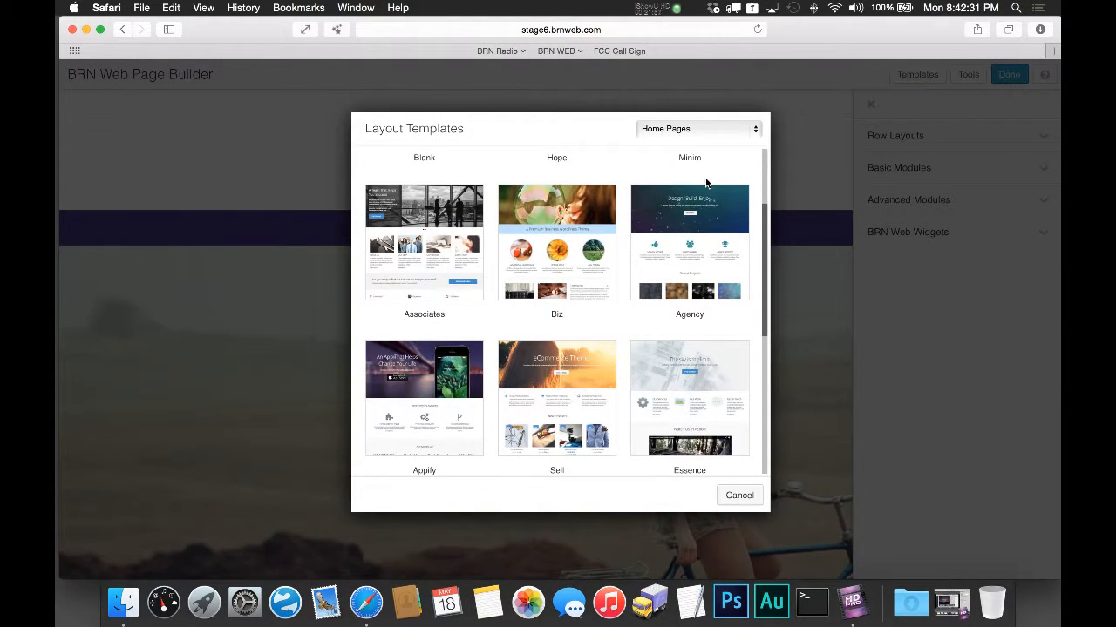
{"action": "scroll", "coordinate": [705, 180], "scroll_direction": "down", "scroll_amount": 2}
{"action": "scroll", "coordinate": [677, 323], "scroll_direction": "up", "scroll_amount": 3}
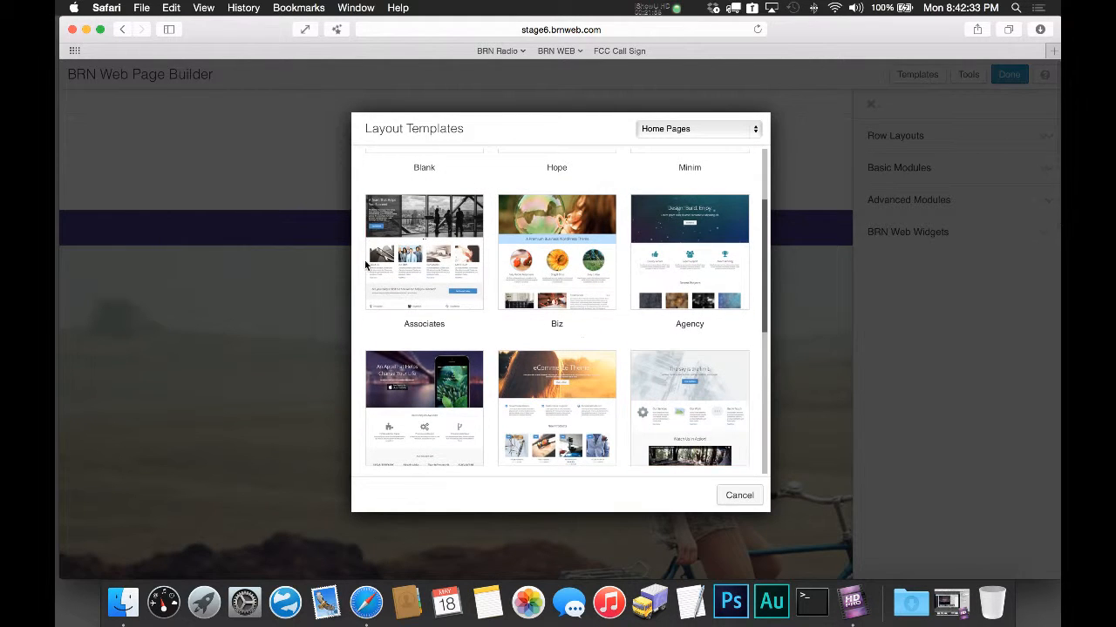
{"action": "left_click", "coordinate": [441, 209]}
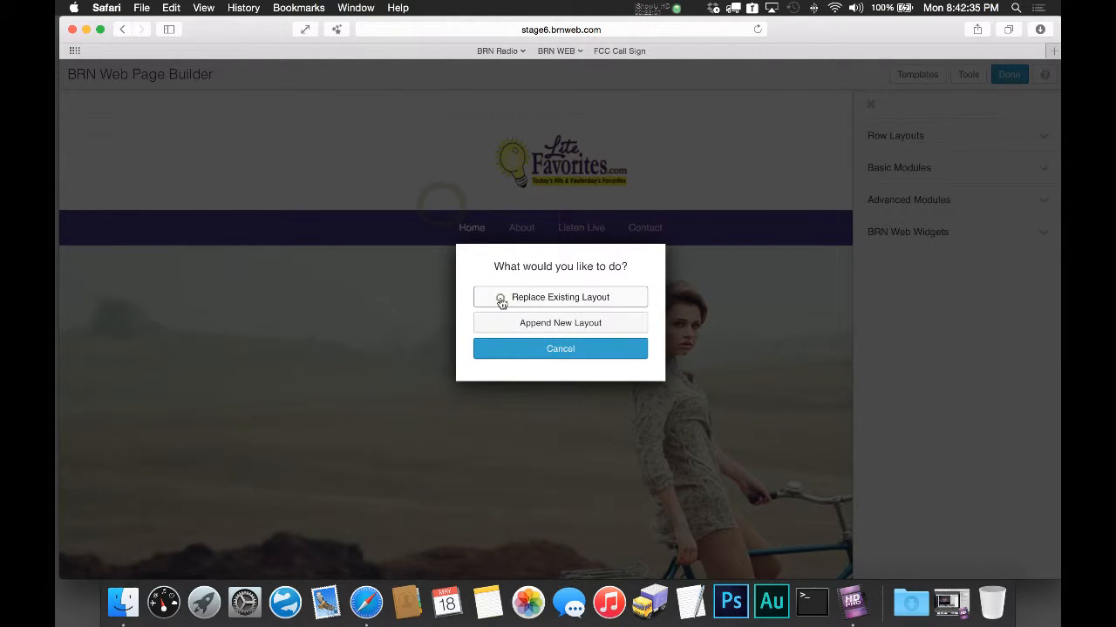
{"action": "left_click", "coordinate": [501, 300]}
{"action": "left_click", "coordinate": [666, 223]}
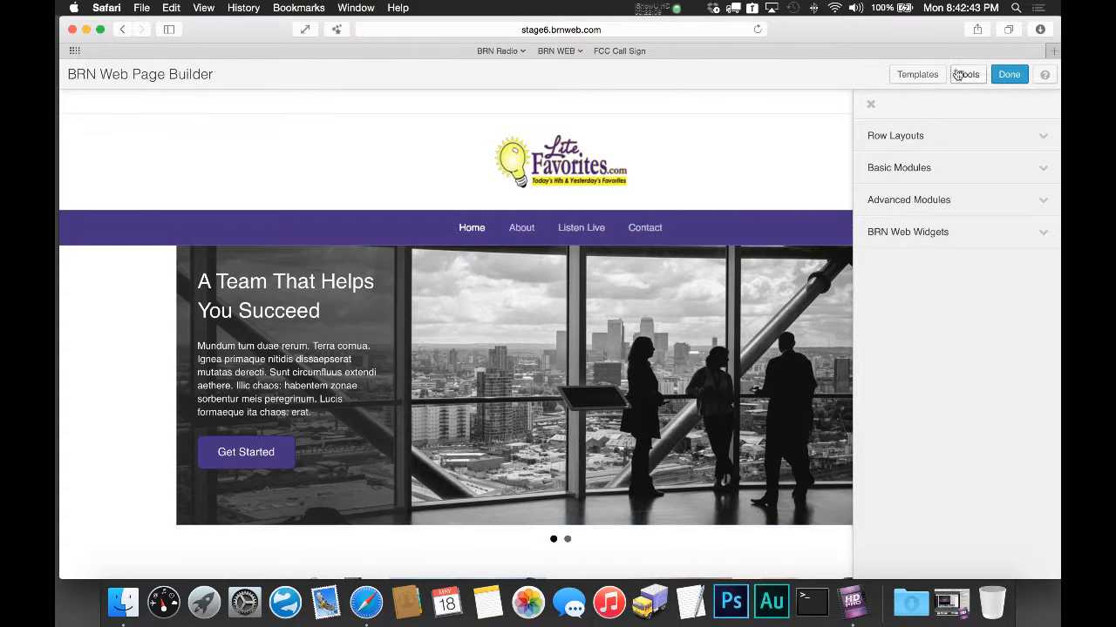
{"action": "left_click", "coordinate": [873, 100]}
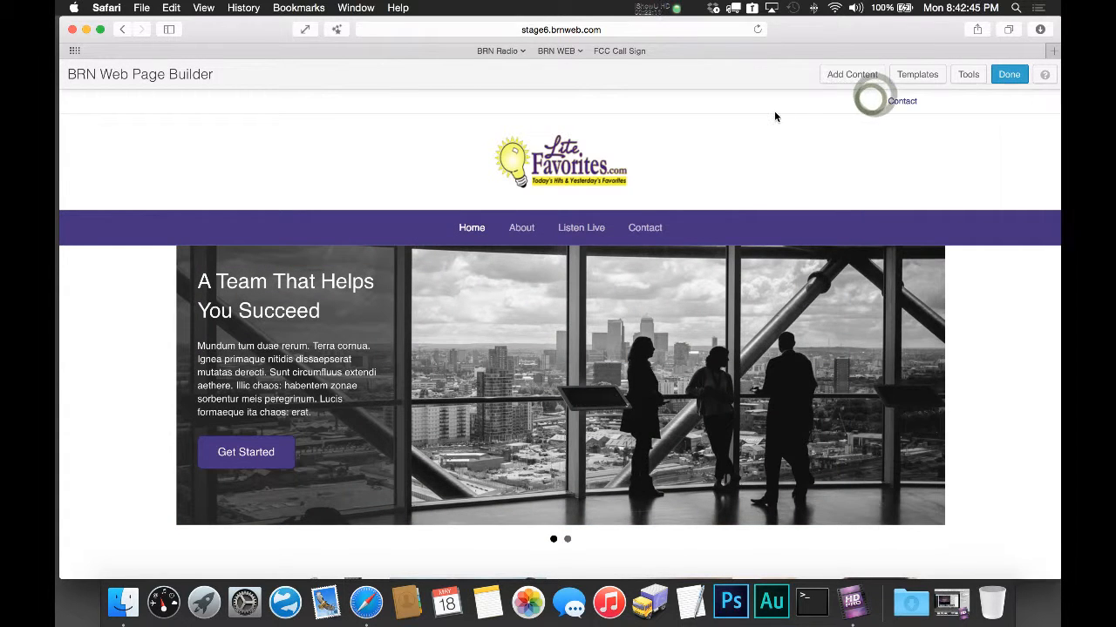
Step: Swap the About Us and Our Staff callouts in the four-column row so that Our Staff comes first
{"action": "scroll", "coordinate": [775, 118], "scroll_direction": "down", "scroll_amount": 2}
{"action": "scroll", "coordinate": [775, 124], "scroll_direction": "down", "scroll_amount": 1}
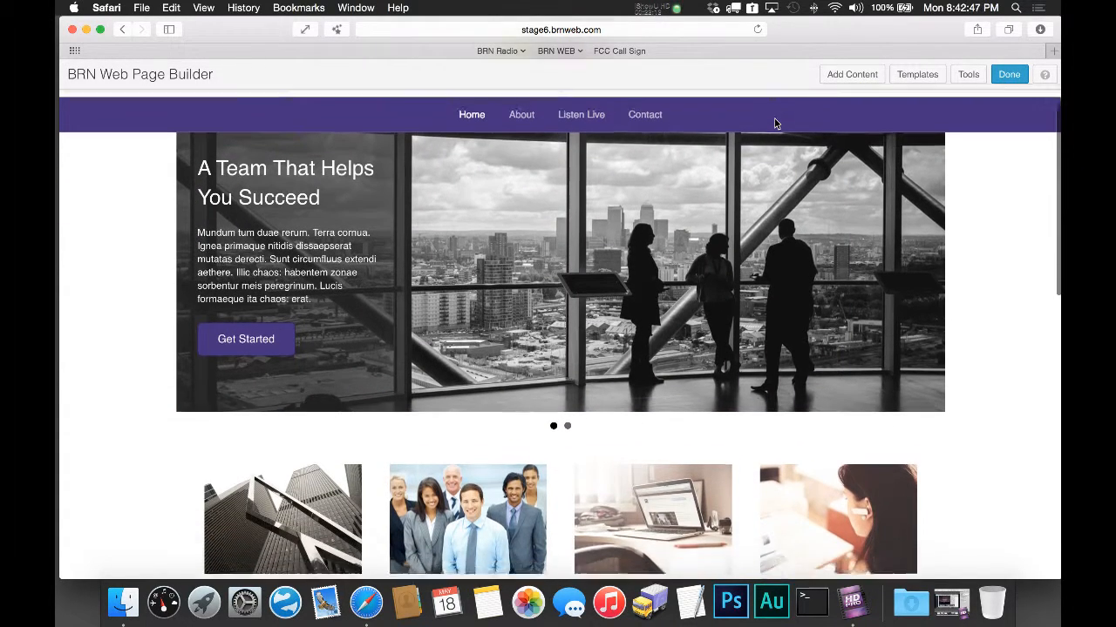
{"action": "scroll", "coordinate": [775, 124], "scroll_direction": "up", "scroll_amount": 2}
{"action": "mouse_move", "coordinate": [760, 264]}
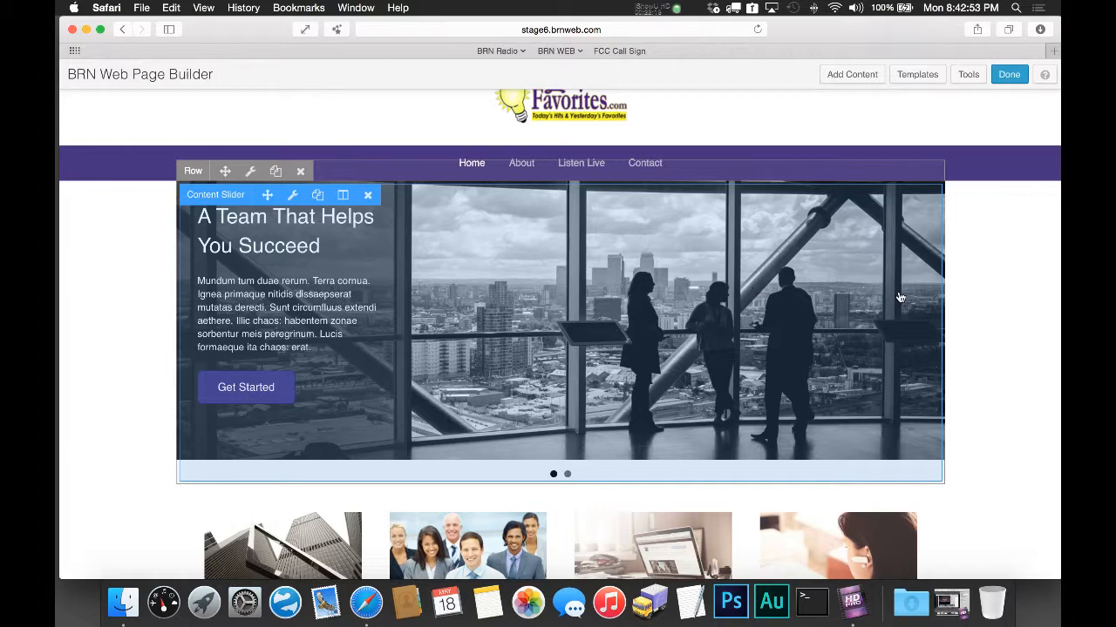
{"action": "scroll", "coordinate": [936, 373], "scroll_direction": "down", "scroll_amount": 5}
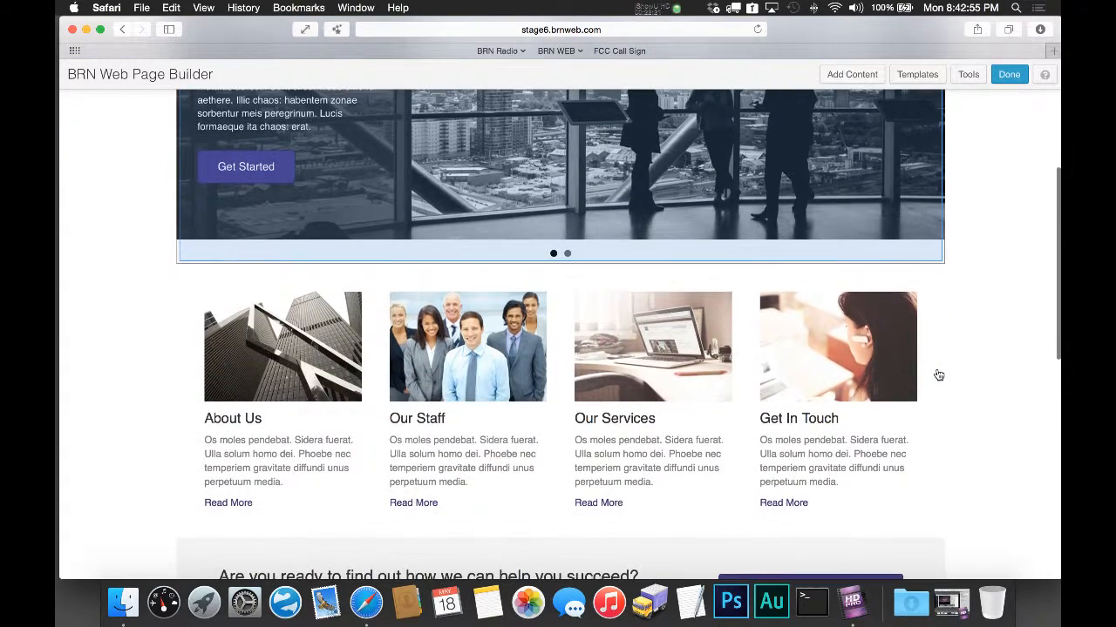
{"action": "mouse_move", "coordinate": [245, 352]}
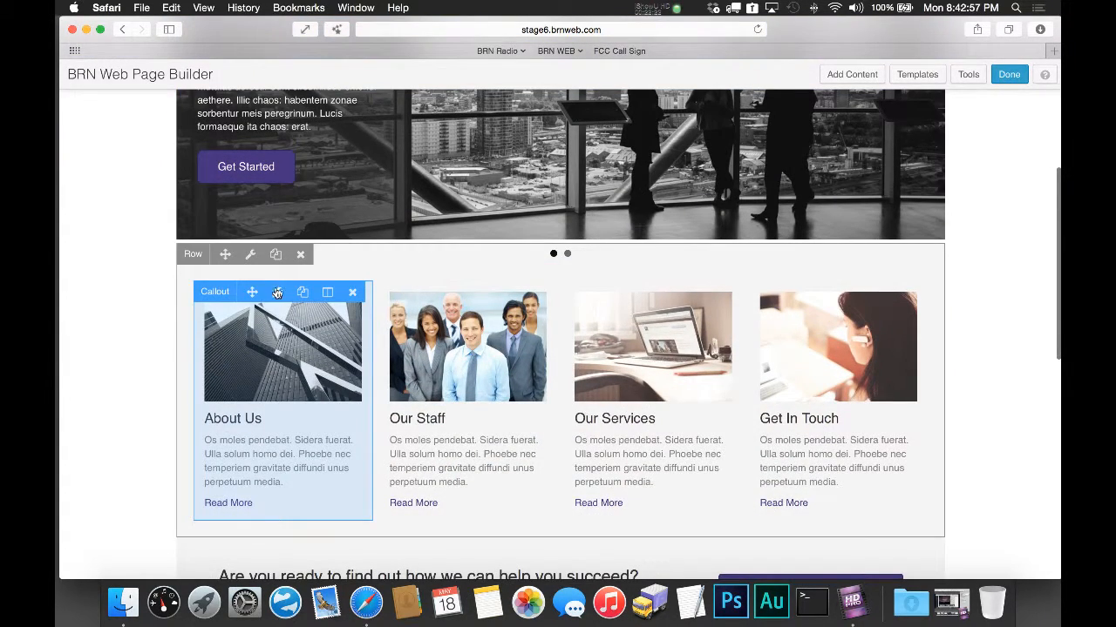
{"action": "left_click_drag", "start_coordinate": [253, 291], "coordinate": [418, 301]}
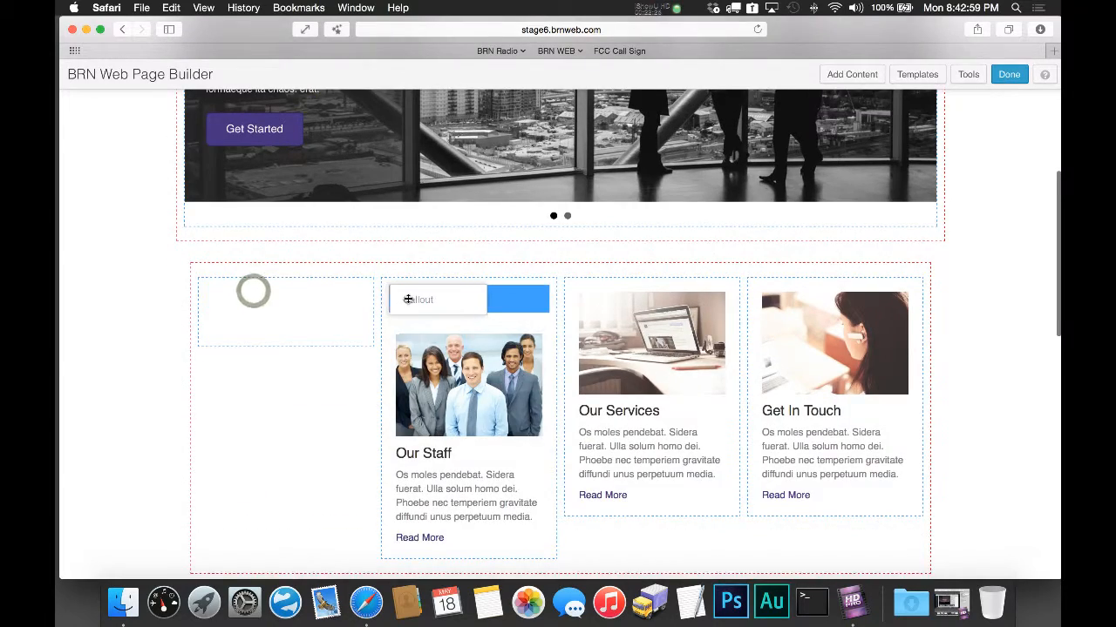
{"action": "left_click_drag", "start_coordinate": [433, 538], "coordinate": [282, 323]}
Step: Set both the width and the content width of the content slider's row to Full Width and save the row settings
{"action": "scroll", "coordinate": [69, 428], "scroll_direction": "down", "scroll_amount": 3}
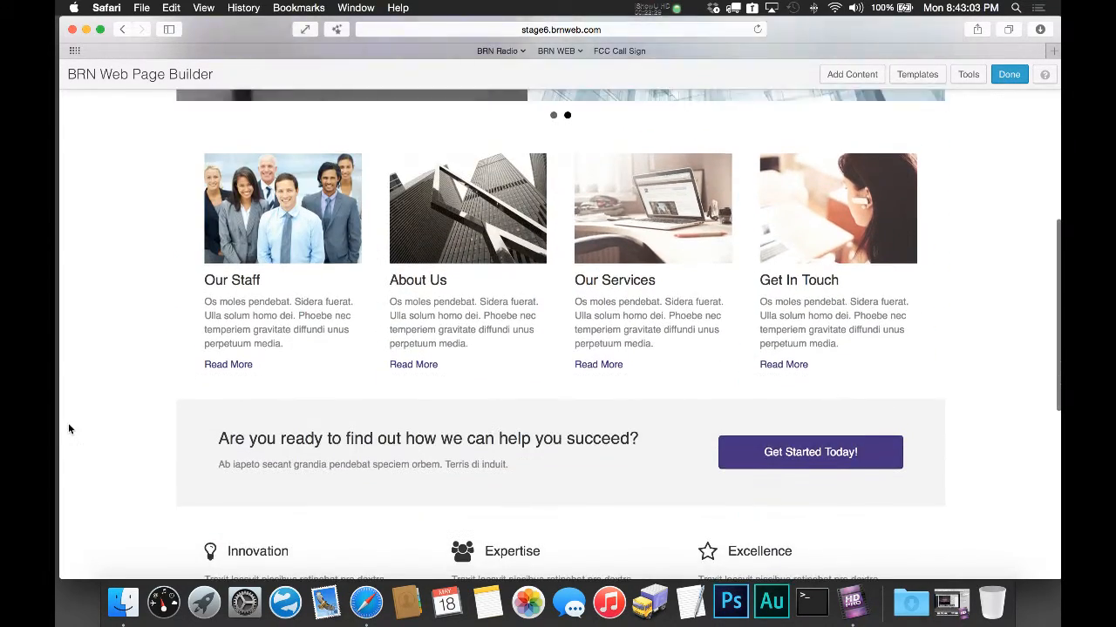
{"action": "scroll", "coordinate": [209, 497], "scroll_direction": "down", "scroll_amount": 5}
{"action": "scroll", "coordinate": [209, 498], "scroll_direction": "down", "scroll_amount": 2}
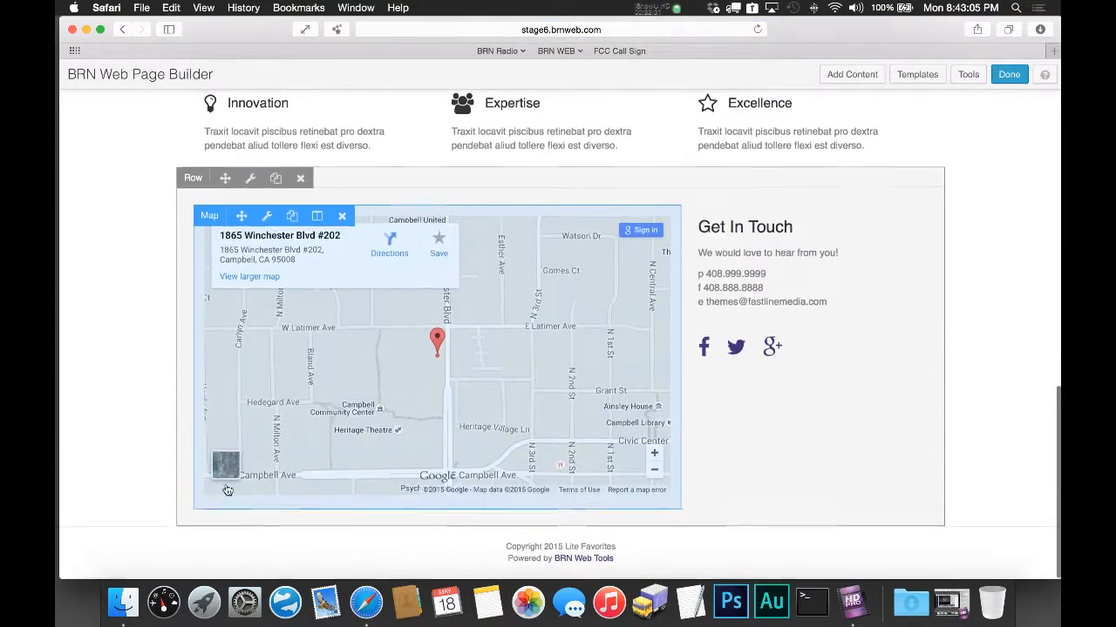
{"action": "scroll", "coordinate": [869, 340], "scroll_direction": "up", "scroll_amount": 15}
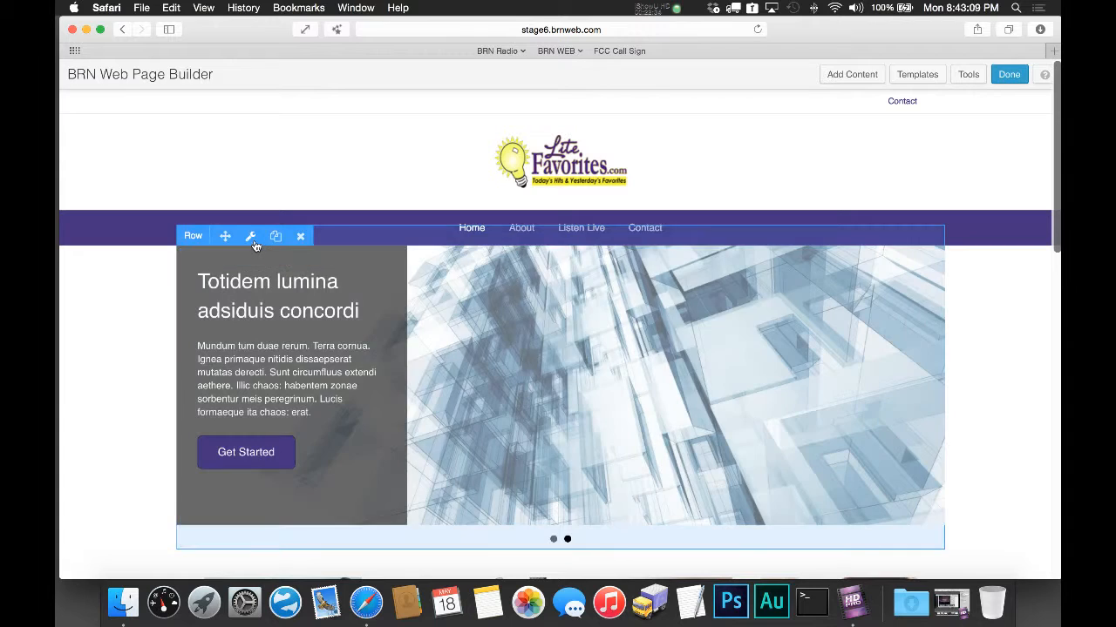
{"action": "left_click", "coordinate": [251, 237]}
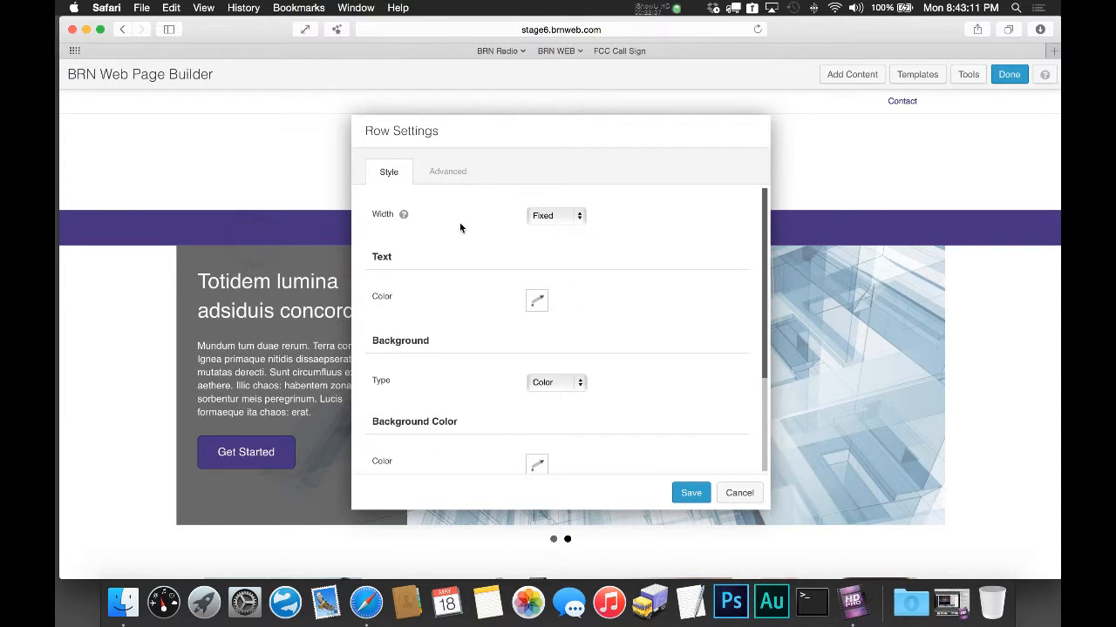
{"action": "left_click", "coordinate": [584, 216]}
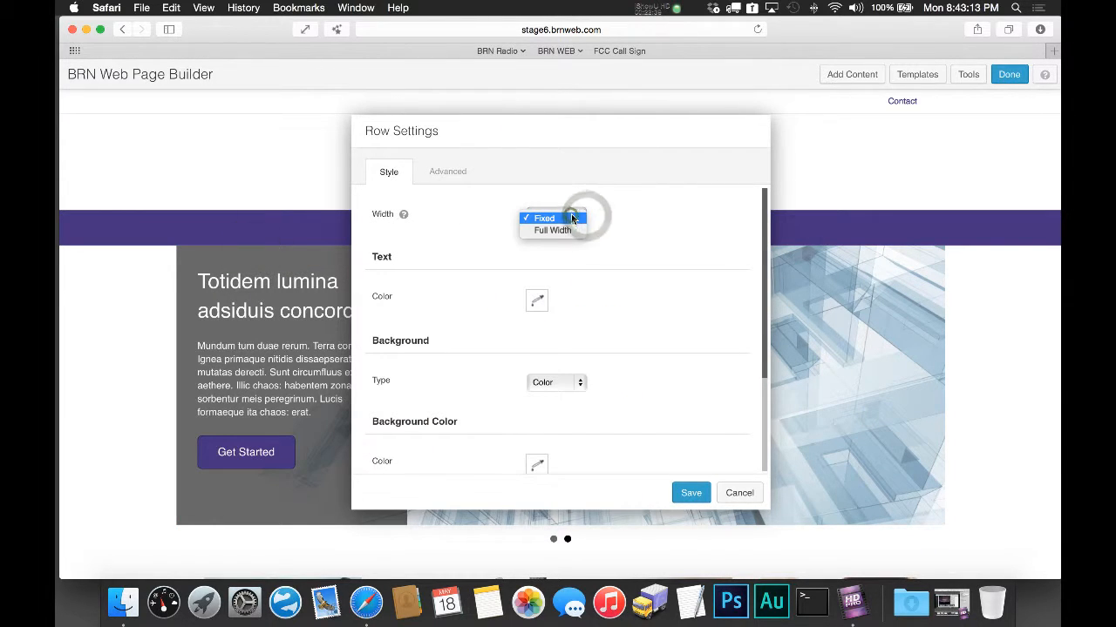
{"action": "left_click", "coordinate": [578, 230]}
{"action": "left_click", "coordinate": [575, 251]}
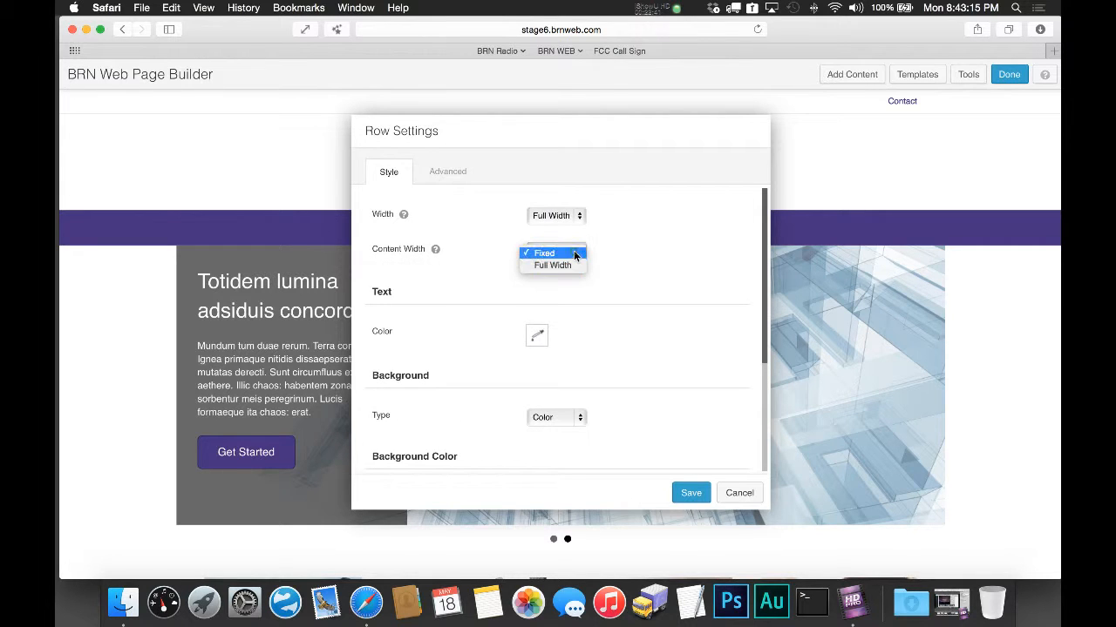
{"action": "left_click", "coordinate": [575, 266]}
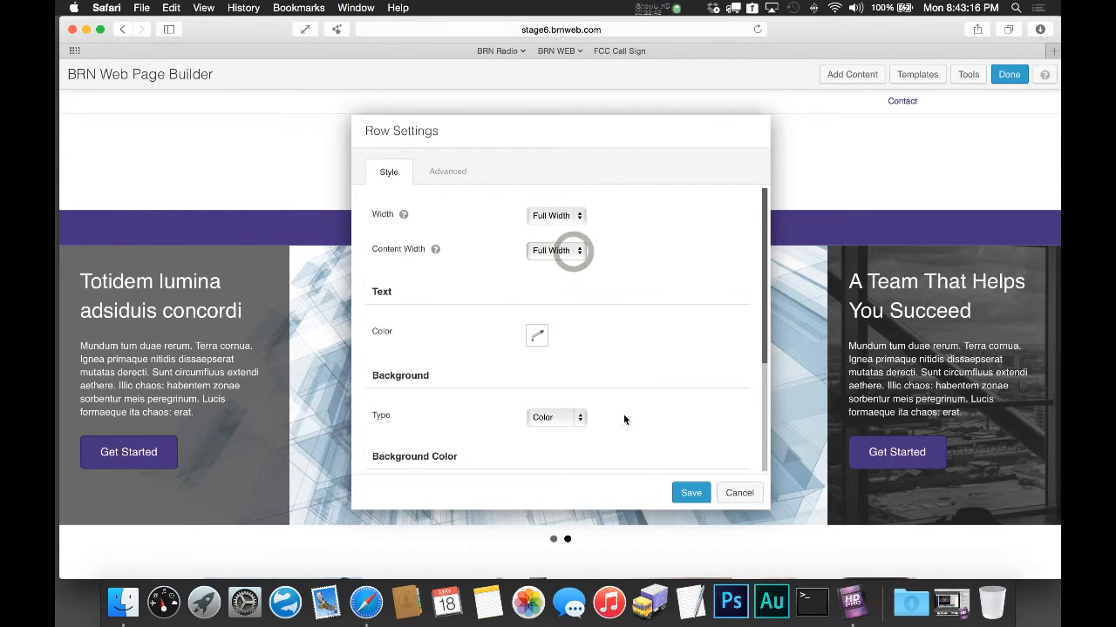
{"action": "left_click", "coordinate": [683, 490]}
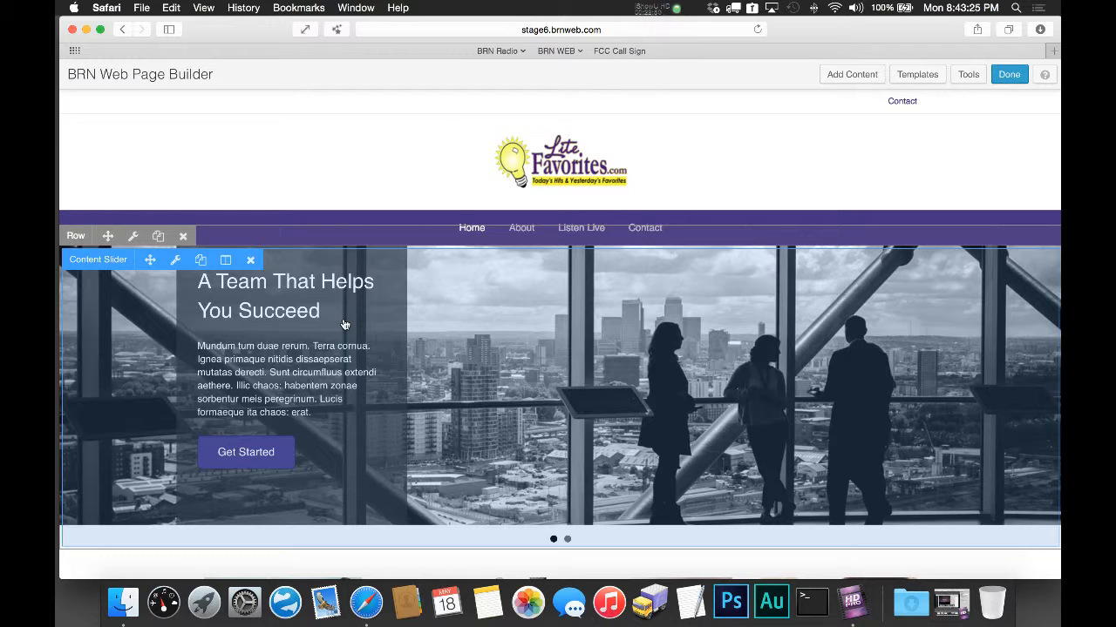
Step: Open the content slider's settings and bring up Slide 1 for editing
{"action": "left_click", "coordinate": [175, 260]}
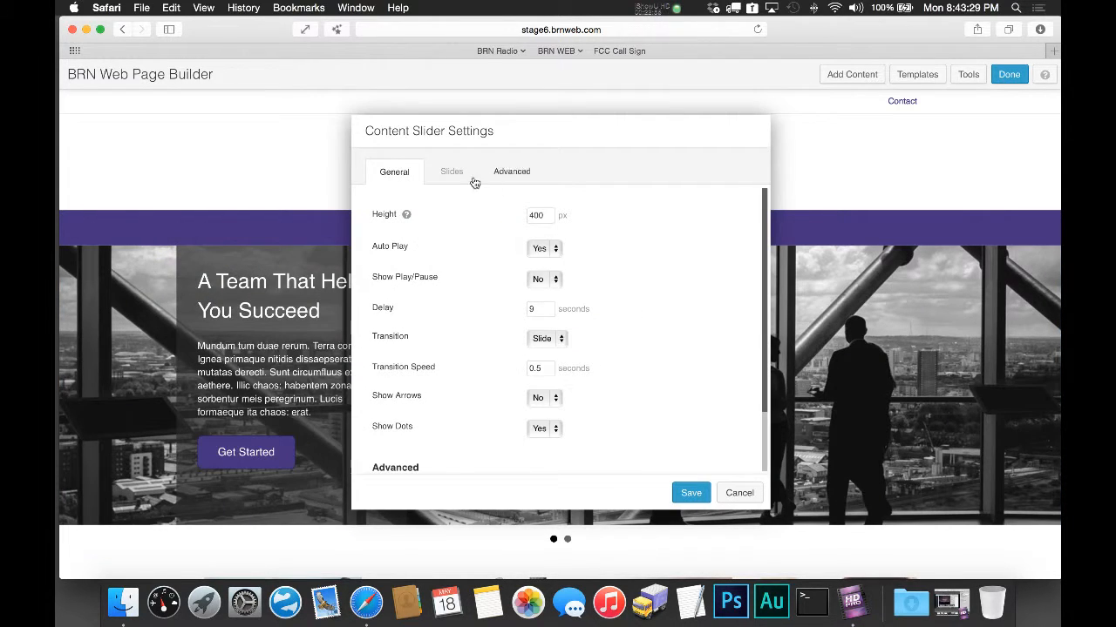
{"action": "left_click", "coordinate": [453, 173]}
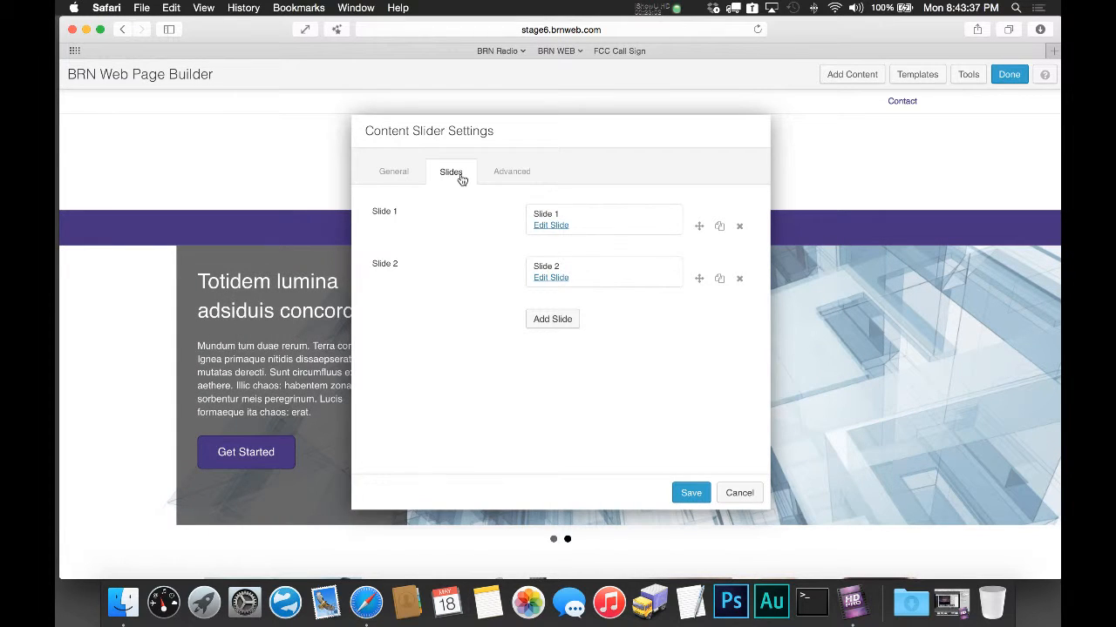
{"action": "left_click", "coordinate": [551, 226]}
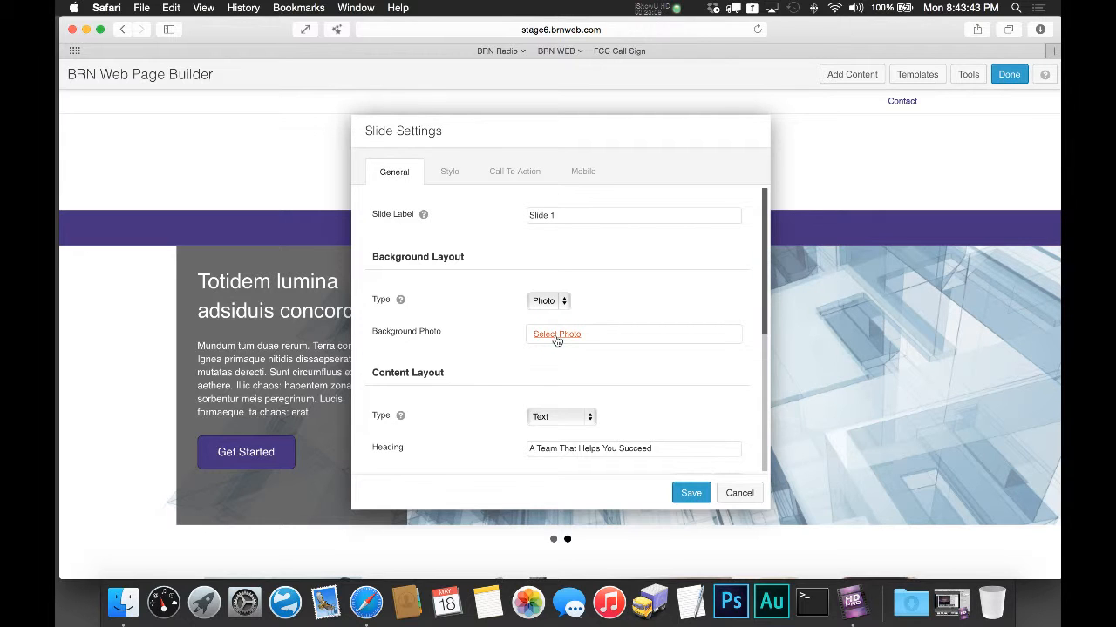
Step: Try the Video background type for Slide 1, view its video code field, and return the type to Photo
{"action": "left_click", "coordinate": [553, 303]}
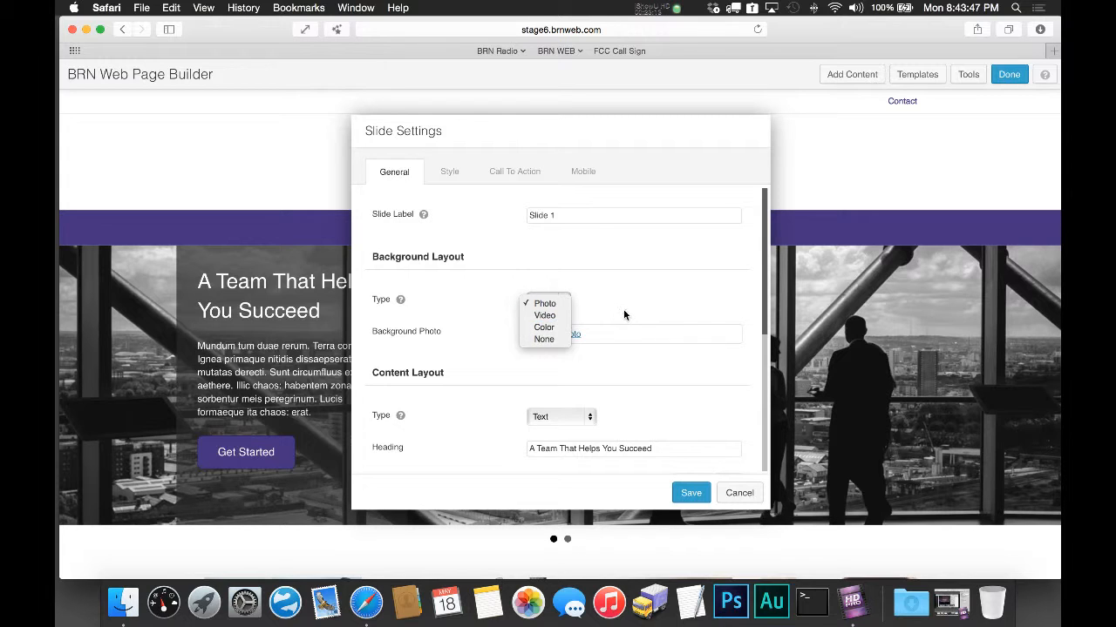
{"action": "left_click", "coordinate": [625, 315]}
{"action": "left_click", "coordinate": [559, 304]}
{"action": "left_click", "coordinate": [562, 316]}
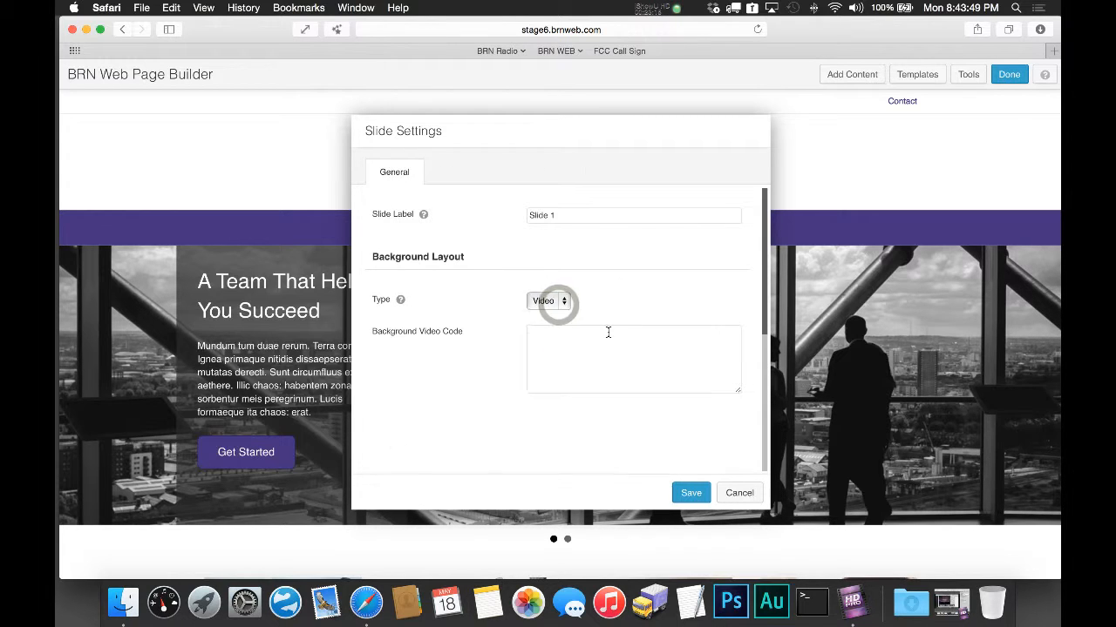
{"action": "left_click", "coordinate": [629, 337]}
{"action": "scroll", "coordinate": [511, 349], "scroll_direction": "down", "scroll_amount": 2}
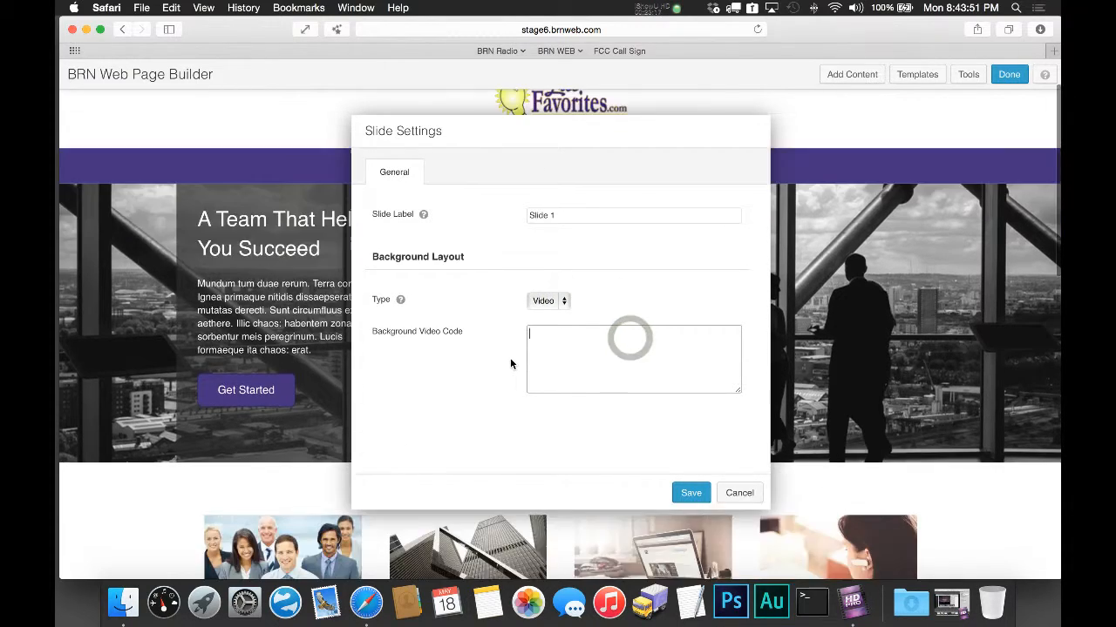
{"action": "left_click", "coordinate": [548, 301]}
{"action": "left_click", "coordinate": [542, 293]}
Step: Open the background photo picker for Slide 1 and close it without choosing a photo
{"action": "scroll", "coordinate": [506, 298], "scroll_direction": "down", "scroll_amount": 2}
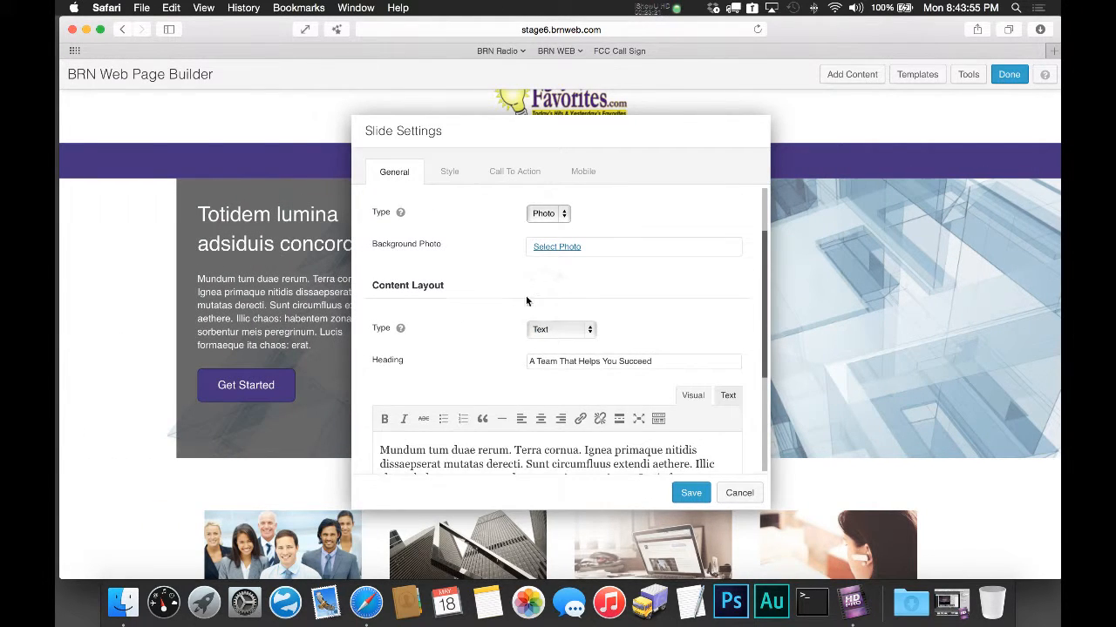
{"action": "left_click", "coordinate": [561, 247]}
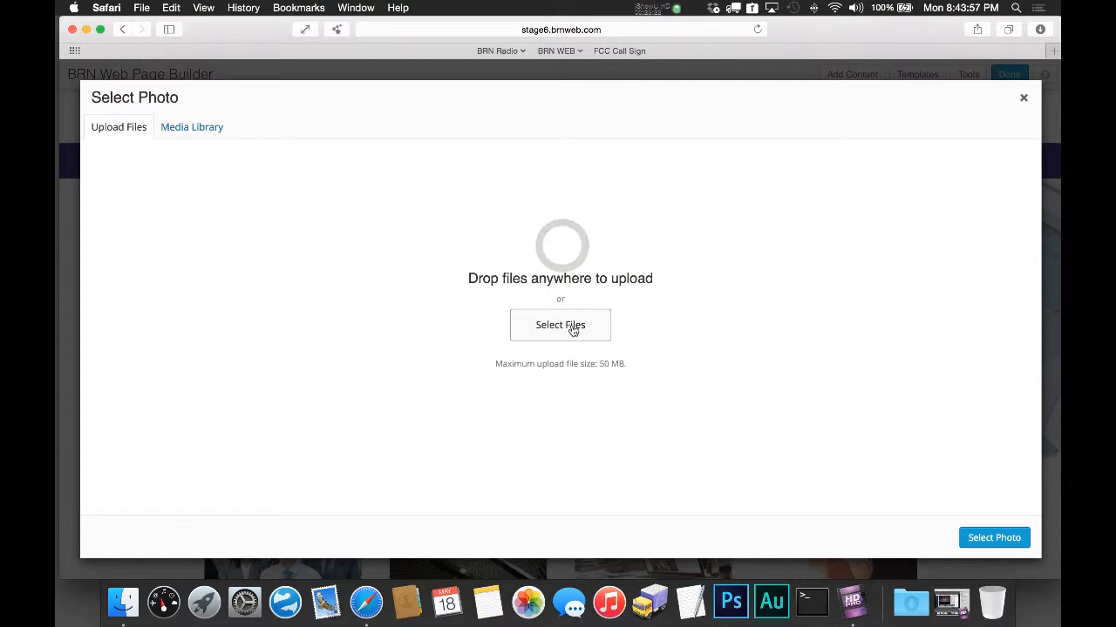
{"action": "left_click", "coordinate": [1024, 99]}
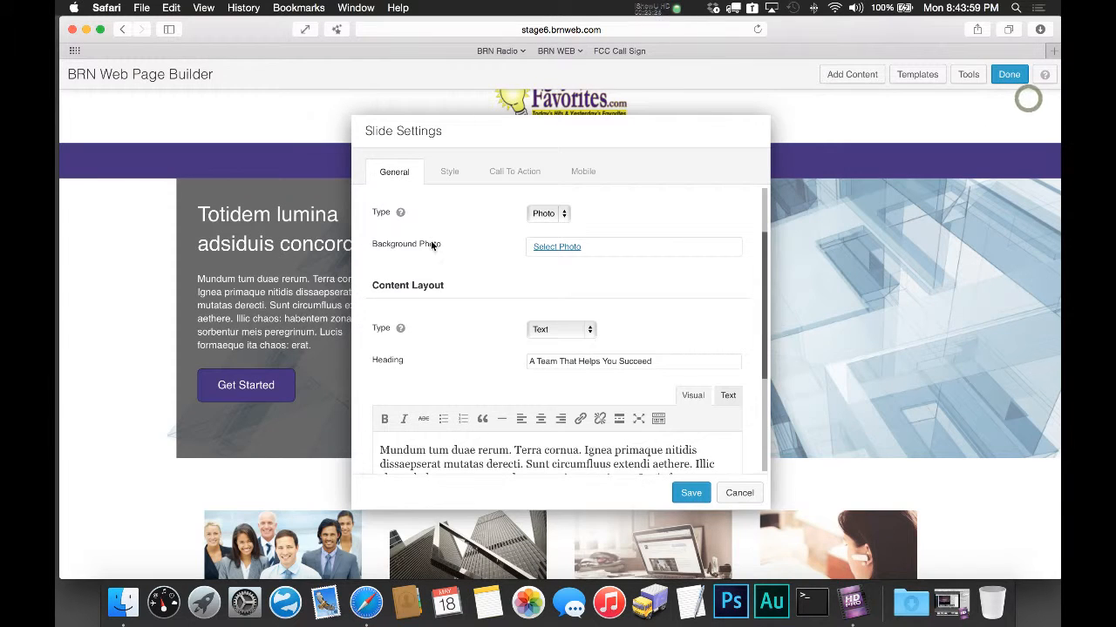
Step: Review the heading and body text in Slide 1's content layout without editing them
{"action": "scroll", "coordinate": [431, 289], "scroll_direction": "down", "scroll_amount": 3}
{"action": "left_click", "coordinate": [683, 272]}
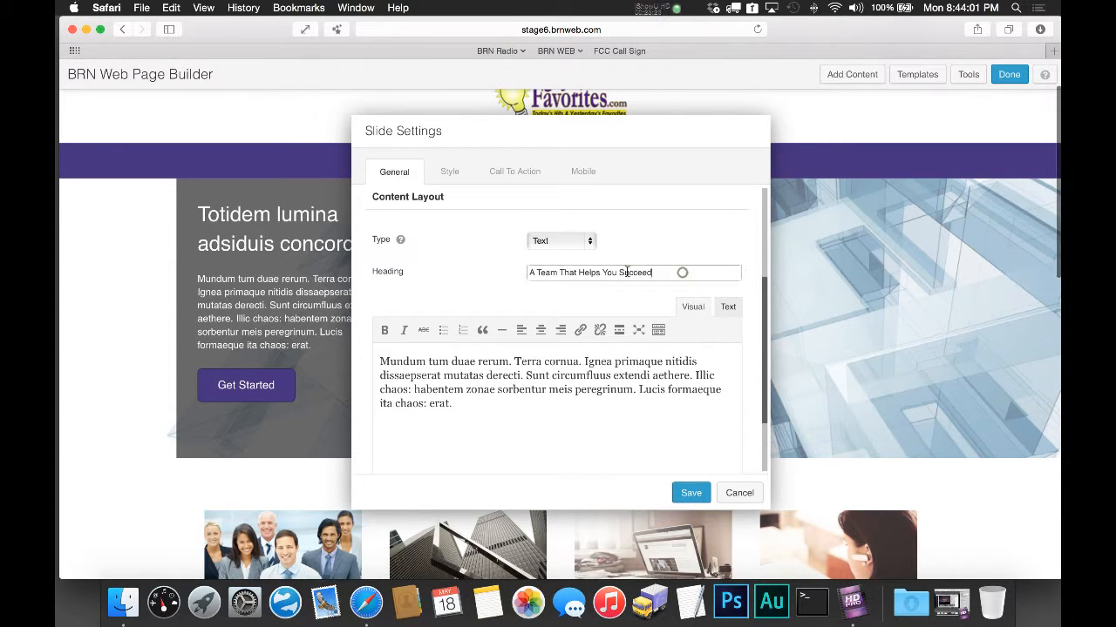
{"action": "left_click_drag", "start_coordinate": [627, 271], "coordinate": [508, 259]}
{"action": "left_click", "coordinate": [434, 251]}
{"action": "left_click_drag", "start_coordinate": [478, 424], "coordinate": [400, 321]}
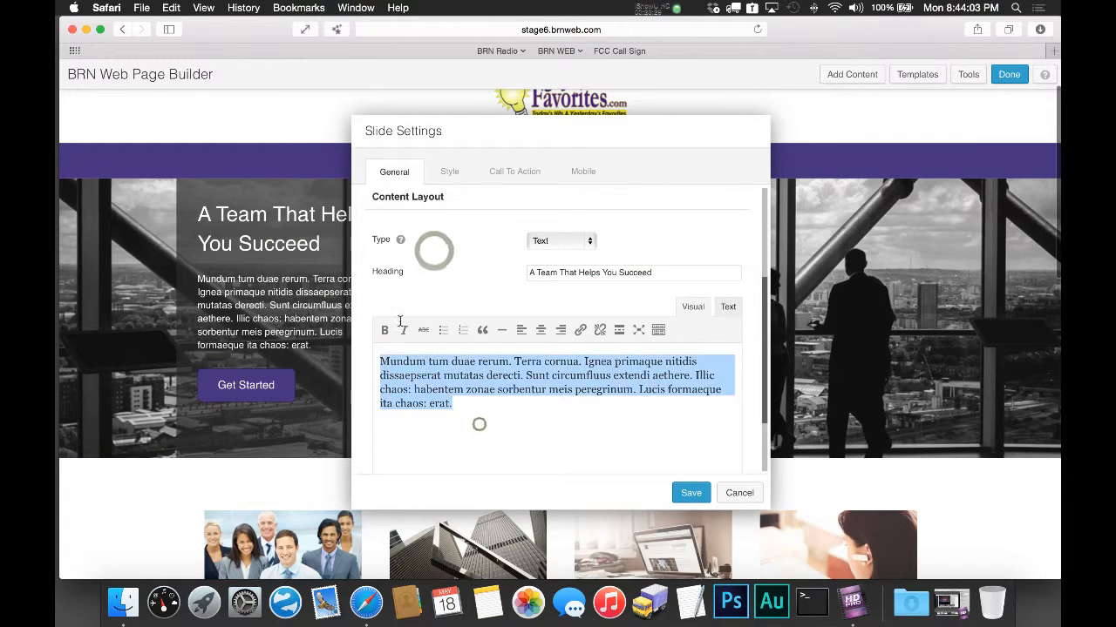
{"action": "left_click", "coordinate": [448, 264]}
{"action": "scroll", "coordinate": [448, 267], "scroll_direction": "down", "scroll_amount": 3}
{"action": "scroll", "coordinate": [448, 263], "scroll_direction": "up", "scroll_amount": 5}
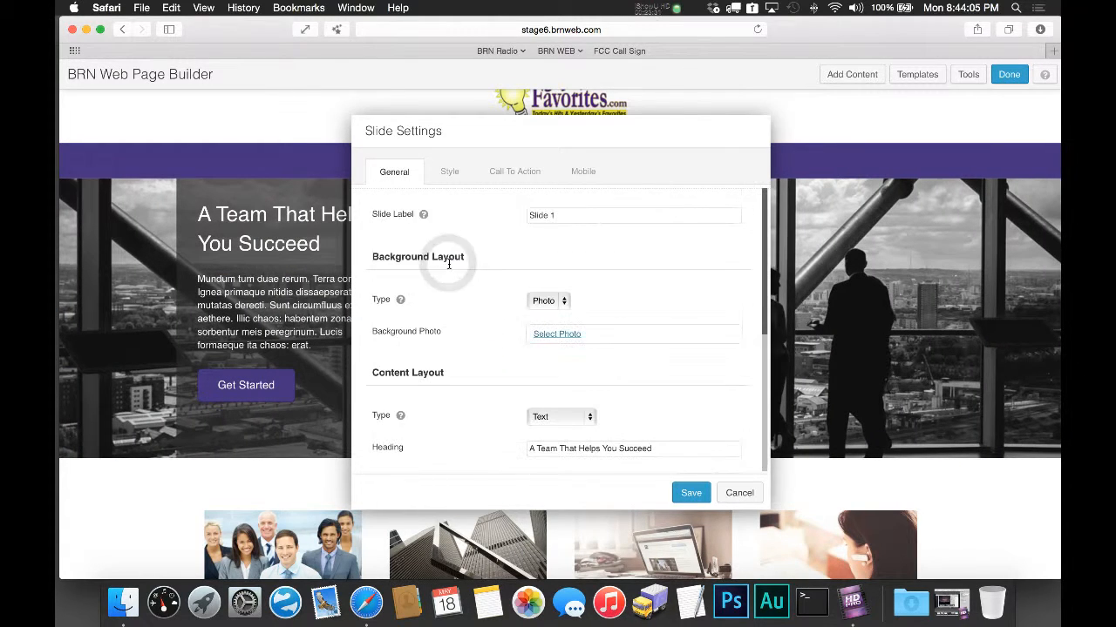
Step: Look through Slide 1's style settings for heading, text position and text colors
{"action": "left_click", "coordinate": [449, 173]}
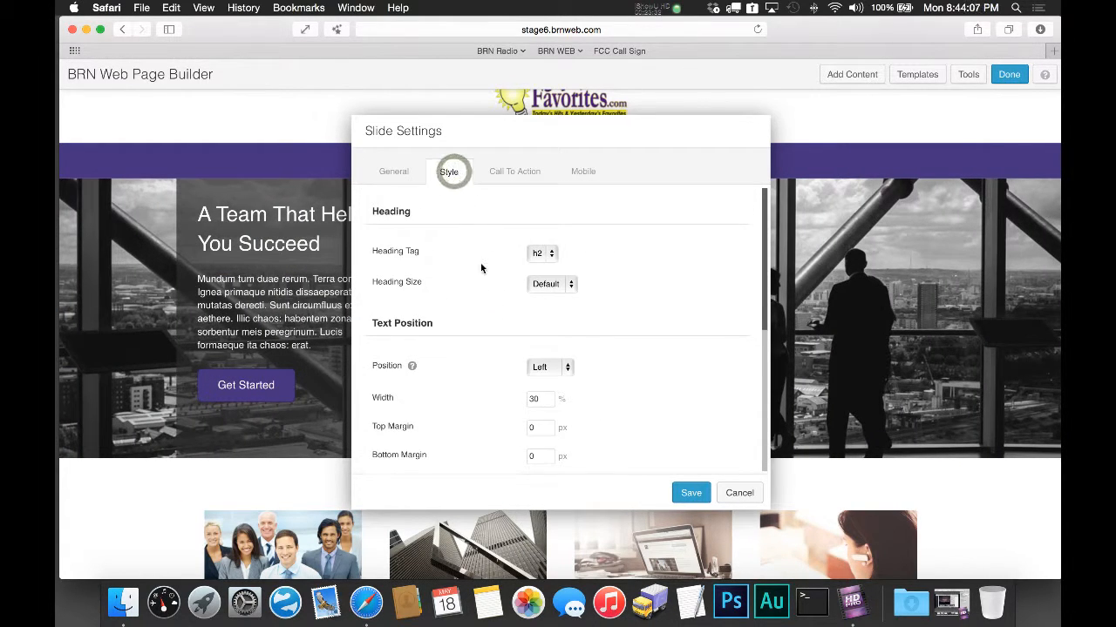
{"action": "scroll", "coordinate": [481, 269], "scroll_direction": "down", "scroll_amount": 1}
{"action": "scroll", "coordinate": [480, 269], "scroll_direction": "down", "scroll_amount": 4}
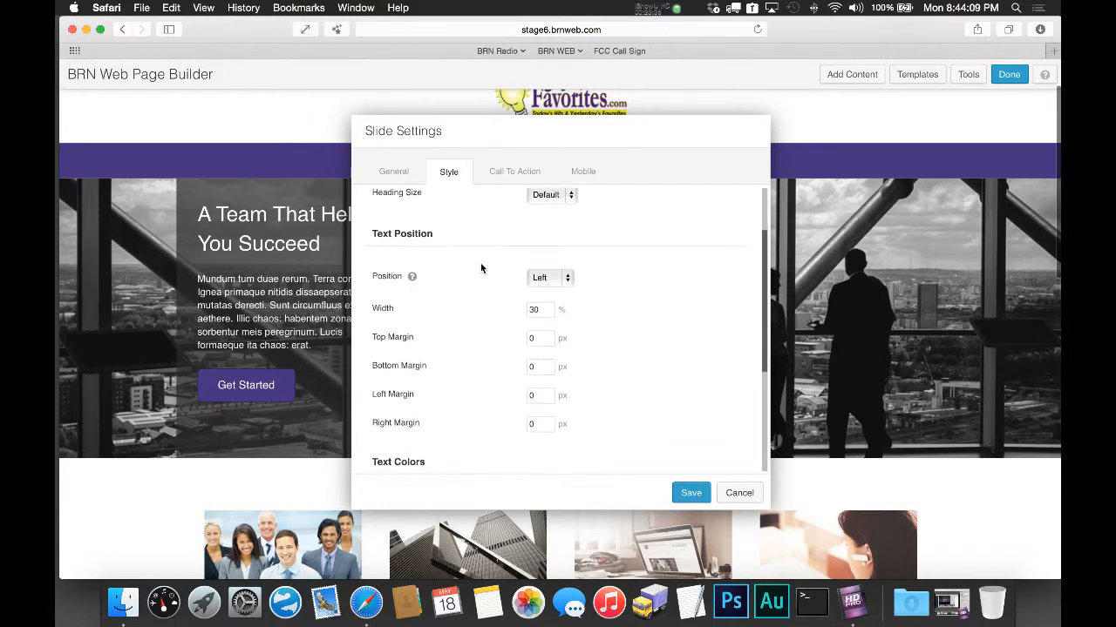
{"action": "scroll", "coordinate": [480, 268], "scroll_direction": "down", "scroll_amount": 6}
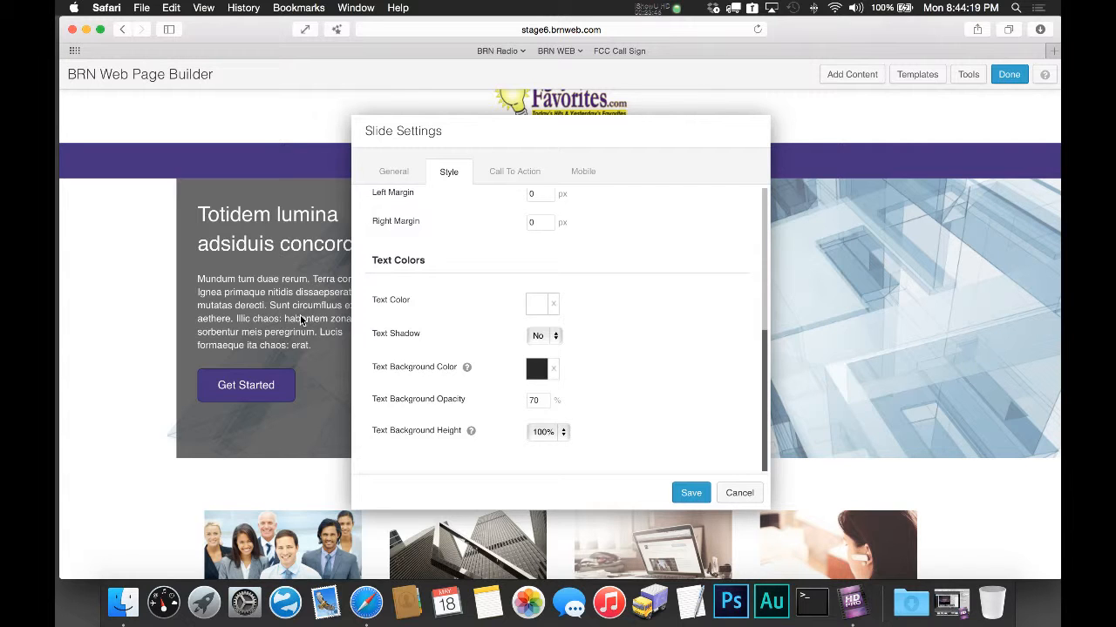
Step: Examine Slide 1's call to action settings, including the button text and the available types, keeping Button
{"action": "left_click", "coordinate": [531, 170]}
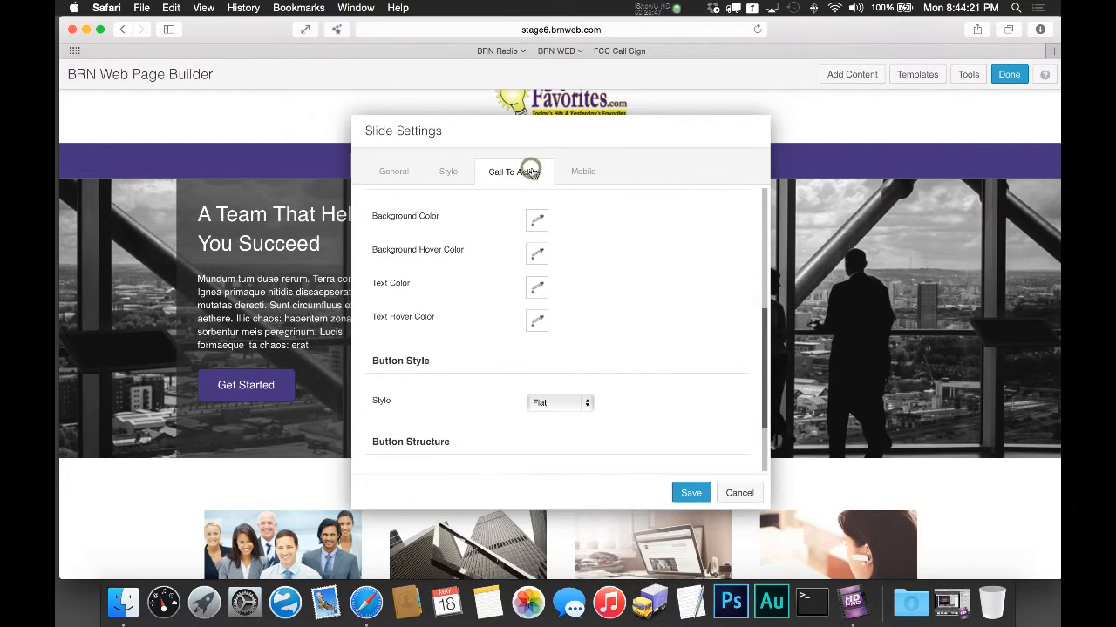
{"action": "scroll", "coordinate": [575, 325], "scroll_direction": "up", "scroll_amount": 5}
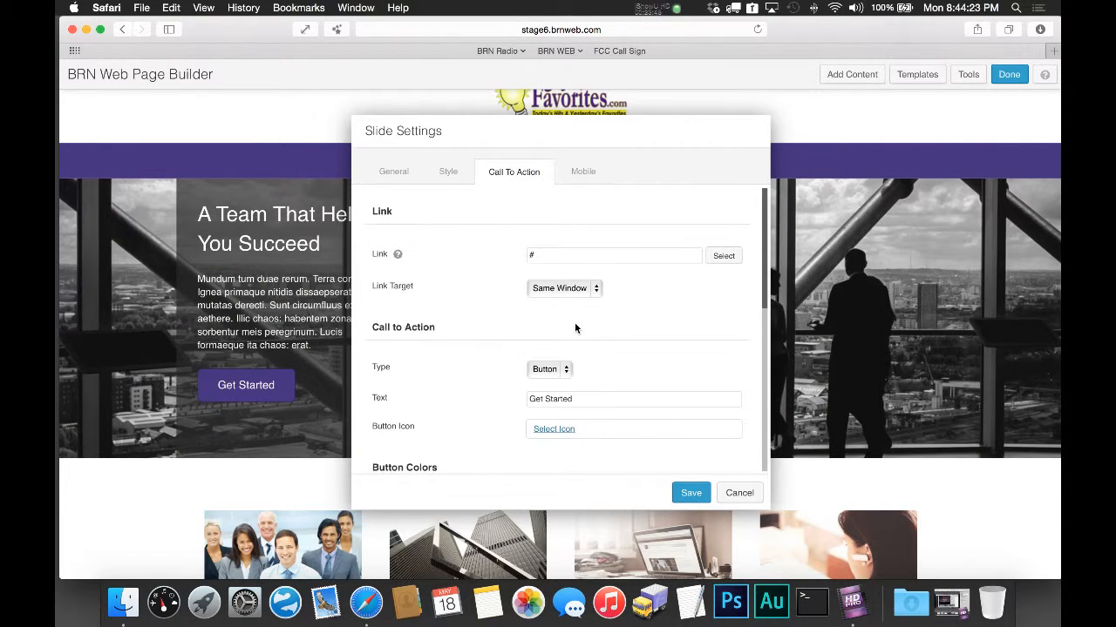
{"action": "left_click", "coordinate": [617, 403]}
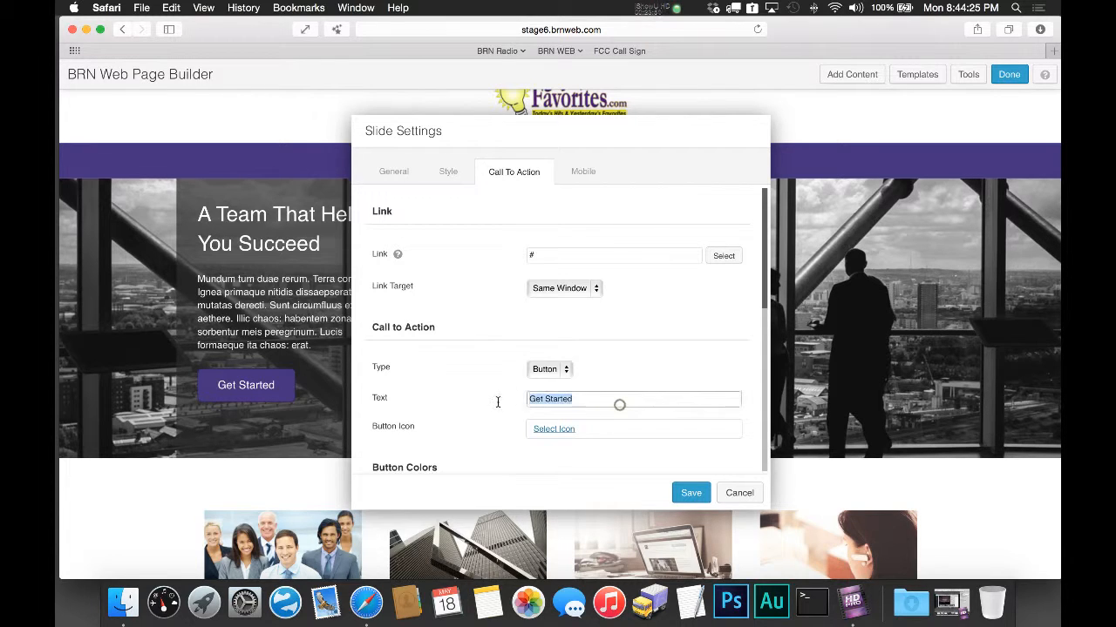
{"action": "left_click", "coordinate": [474, 393]}
{"action": "left_click", "coordinate": [549, 369]}
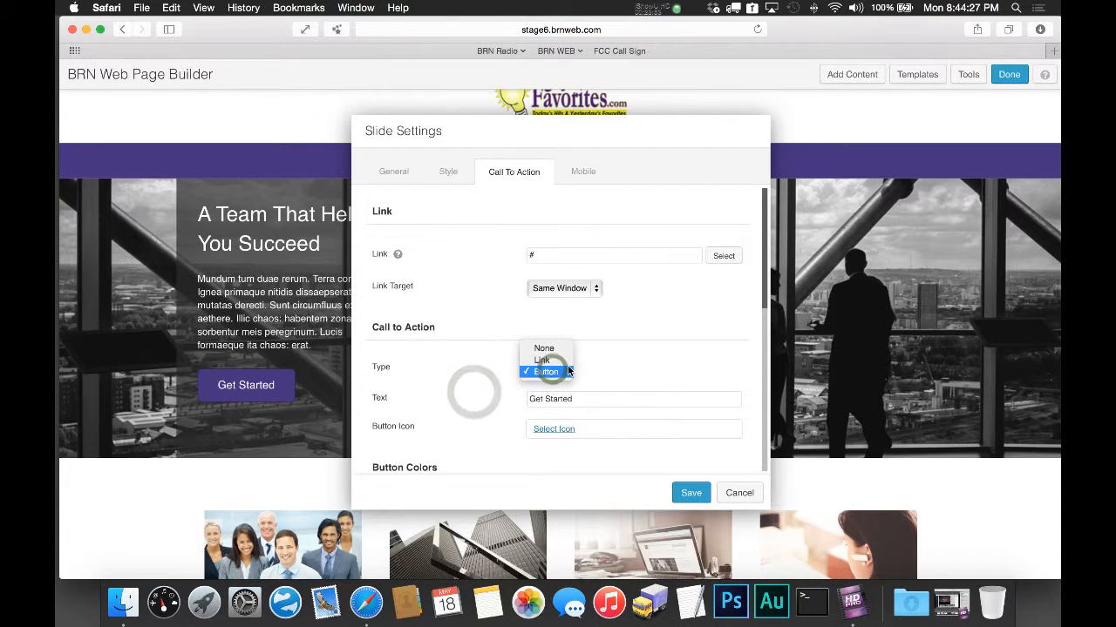
{"action": "left_click", "coordinate": [613, 374]}
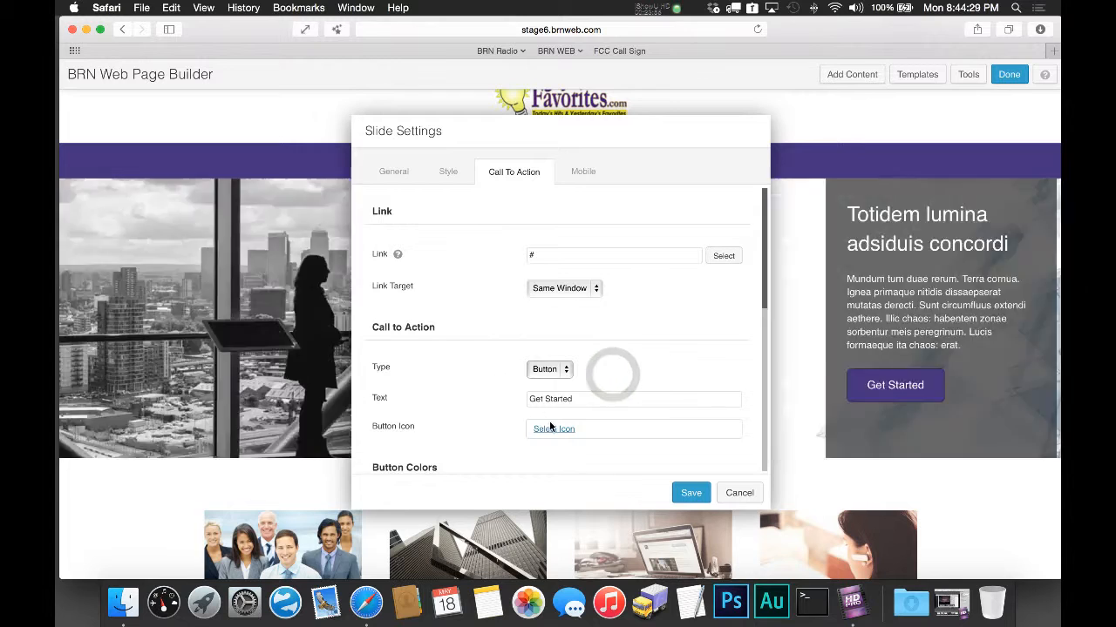
Step: Try linking Slide 1's call to action to the Contact page found by post title, keeping the link target as Same Window
{"action": "left_click", "coordinate": [585, 254]}
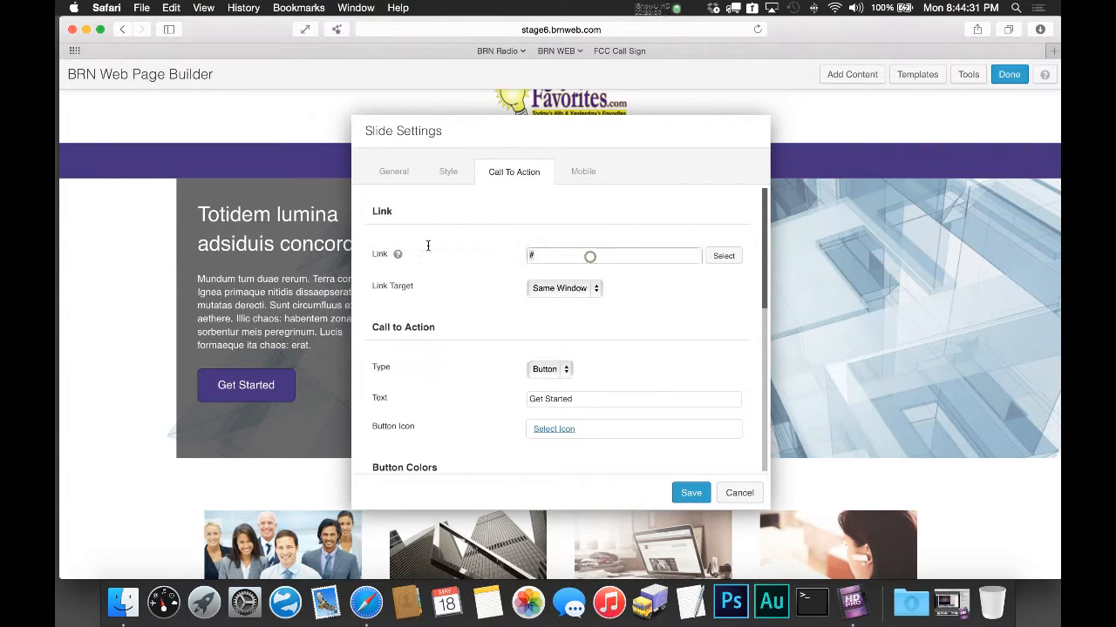
{"action": "key", "text": "BackSpace"}
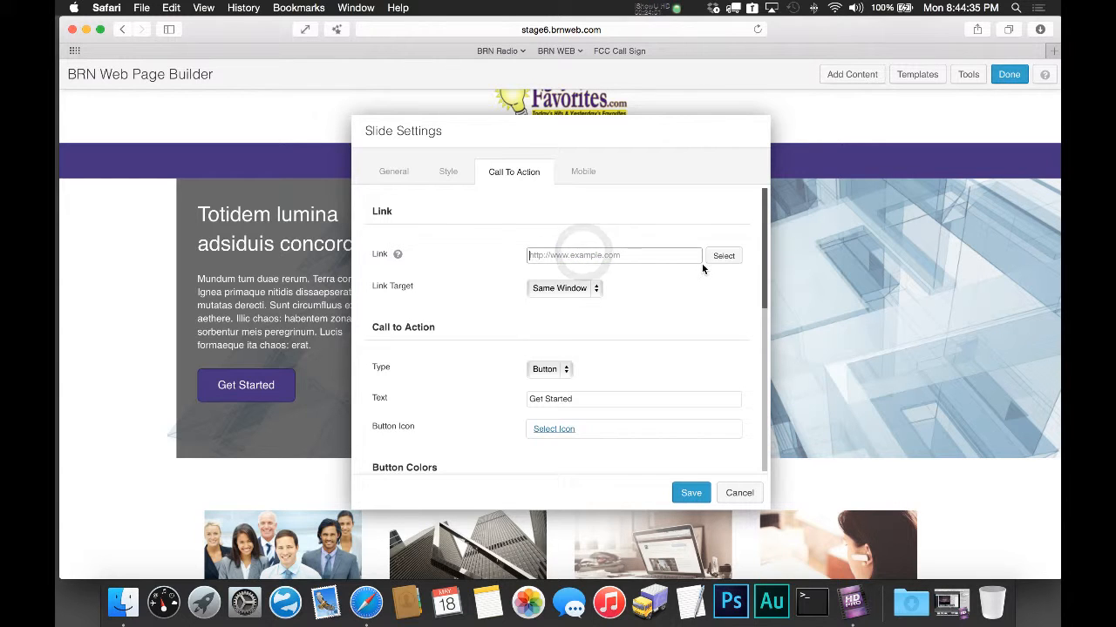
{"action": "left_click", "coordinate": [726, 259]}
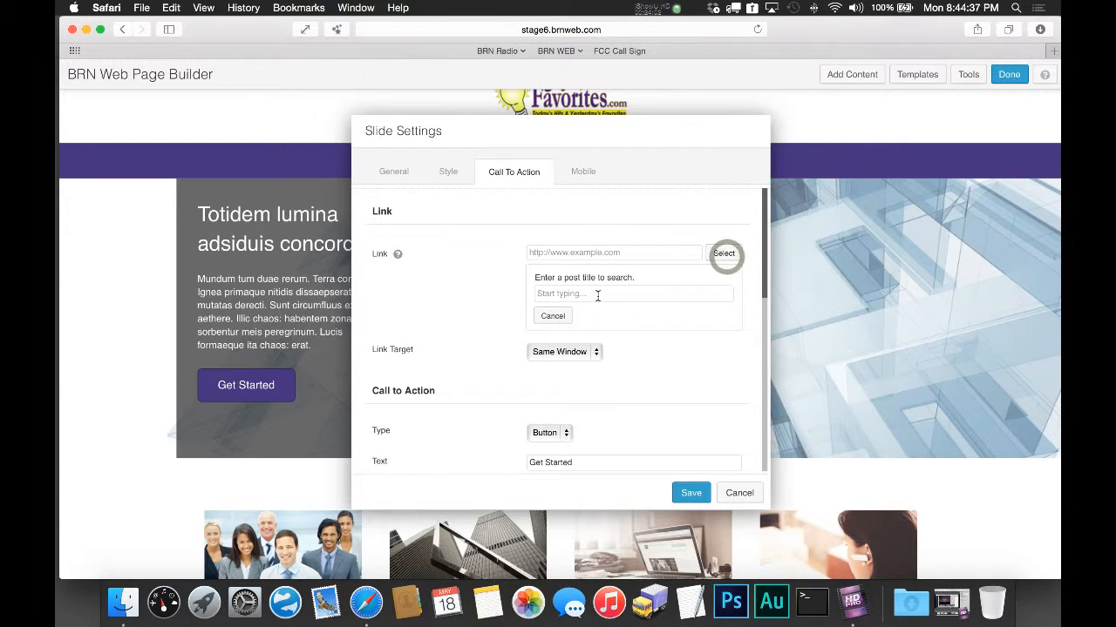
{"action": "type", "text": "Contact"}
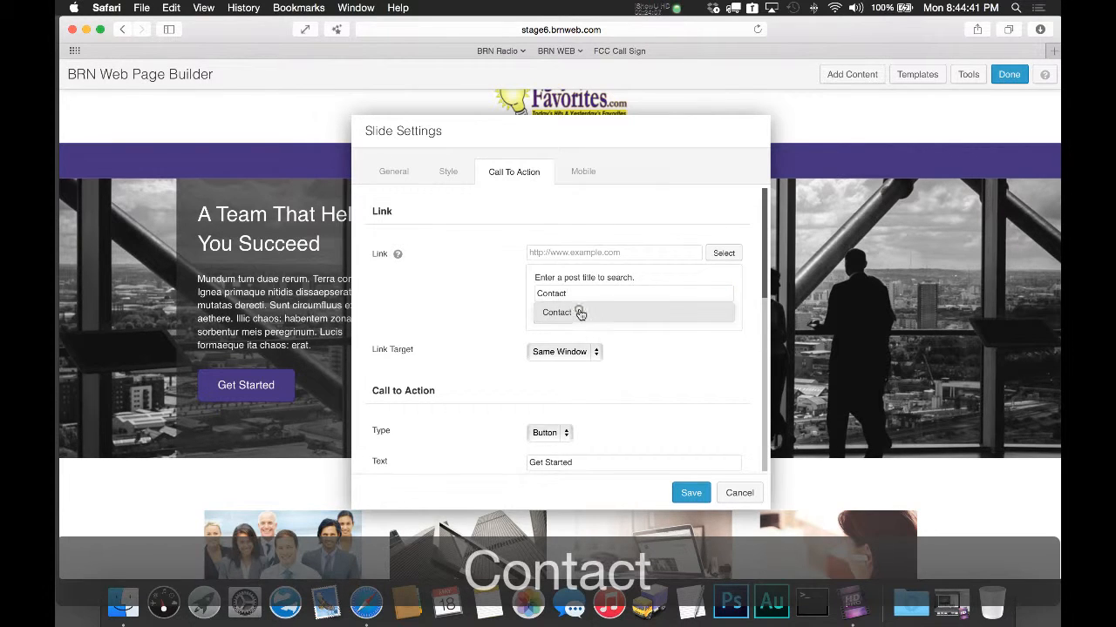
{"action": "left_click", "coordinate": [578, 311]}
{"action": "left_click_drag", "start_coordinate": [529, 256], "coordinate": [687, 258]}
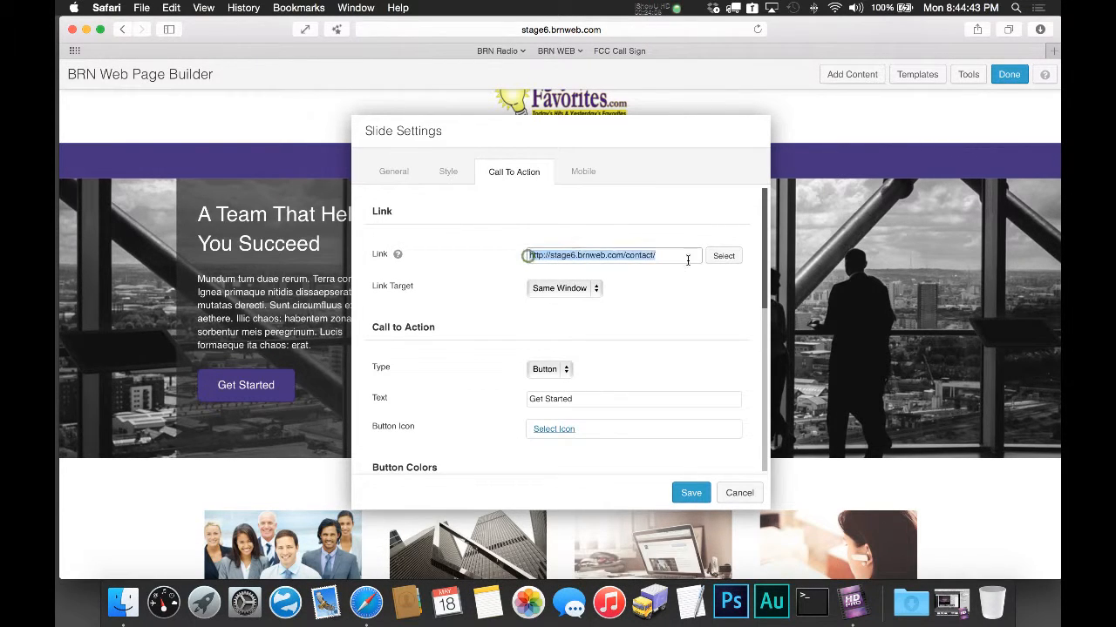
{"action": "left_click", "coordinate": [684, 259]}
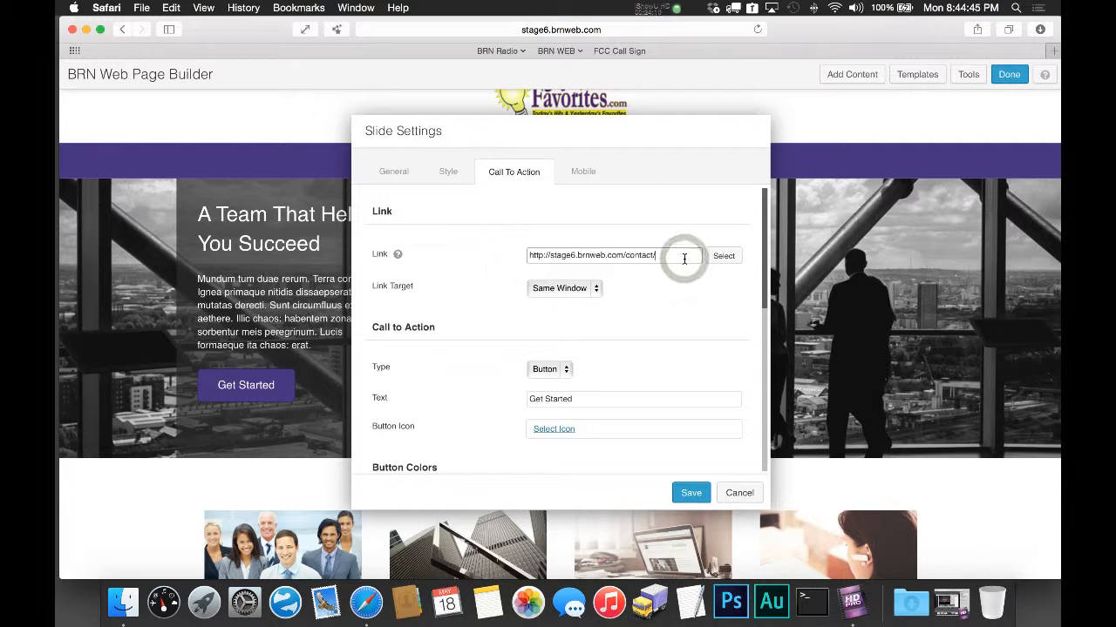
{"action": "left_click", "coordinate": [578, 288]}
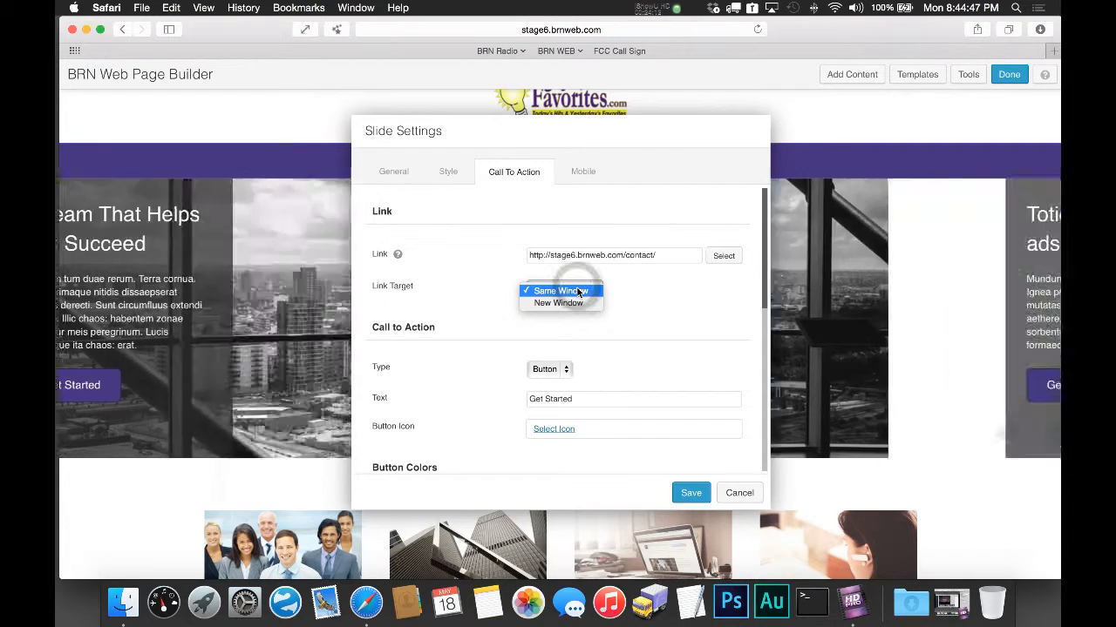
{"action": "left_click", "coordinate": [644, 303]}
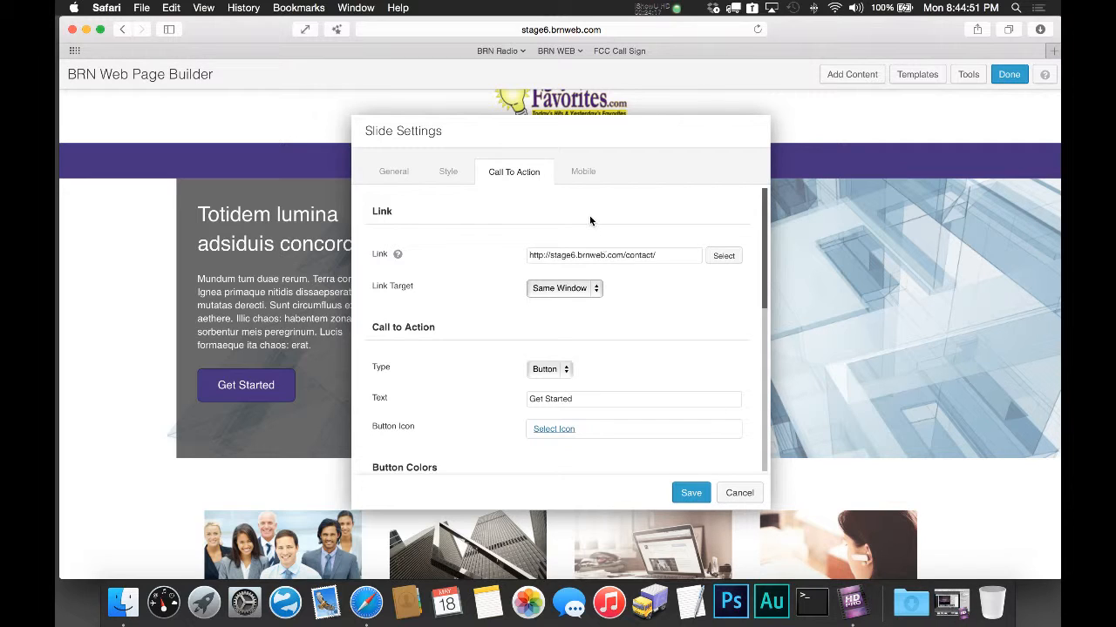
Step: View the mobile photo type options and mobile text colors of Slide 1, and cancel the slide's settings
{"action": "left_click", "coordinate": [577, 176]}
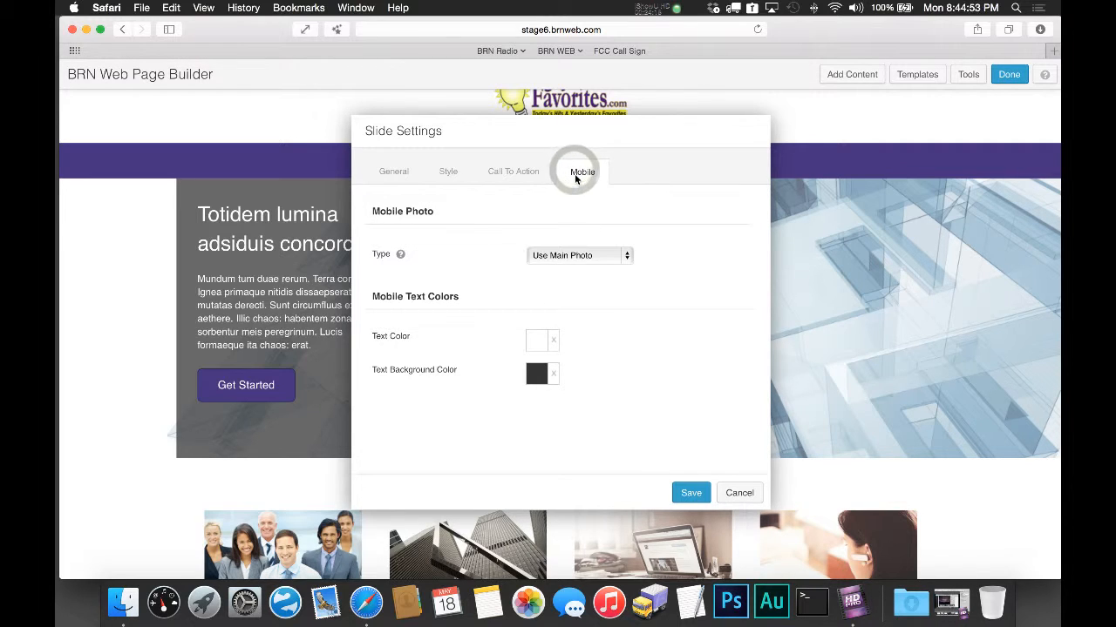
{"action": "left_click", "coordinate": [560, 256]}
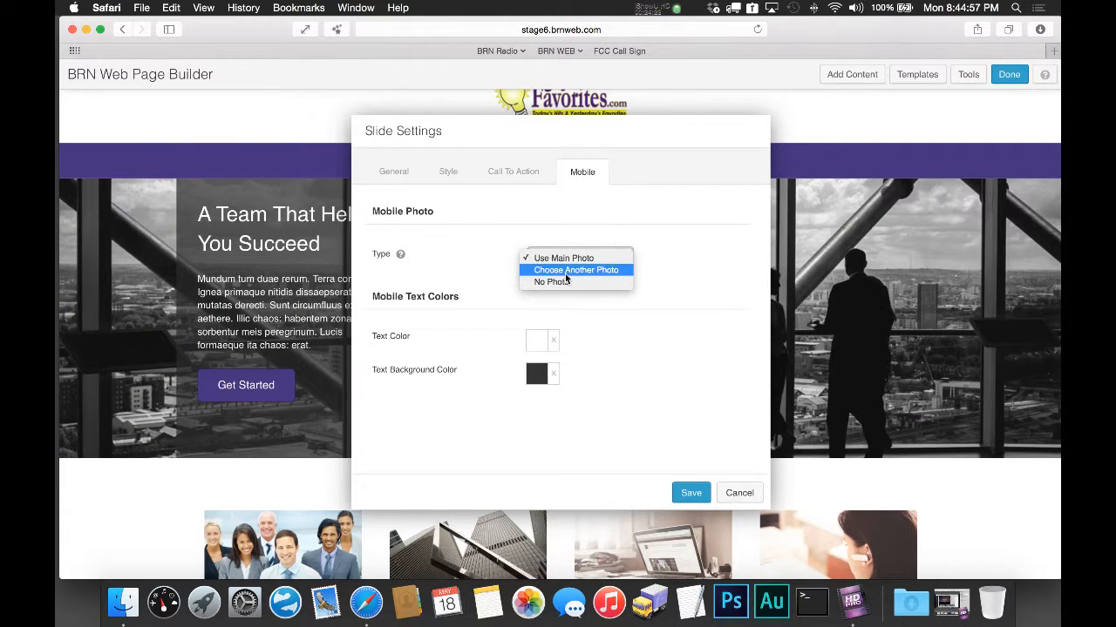
{"action": "left_click", "coordinate": [608, 323]}
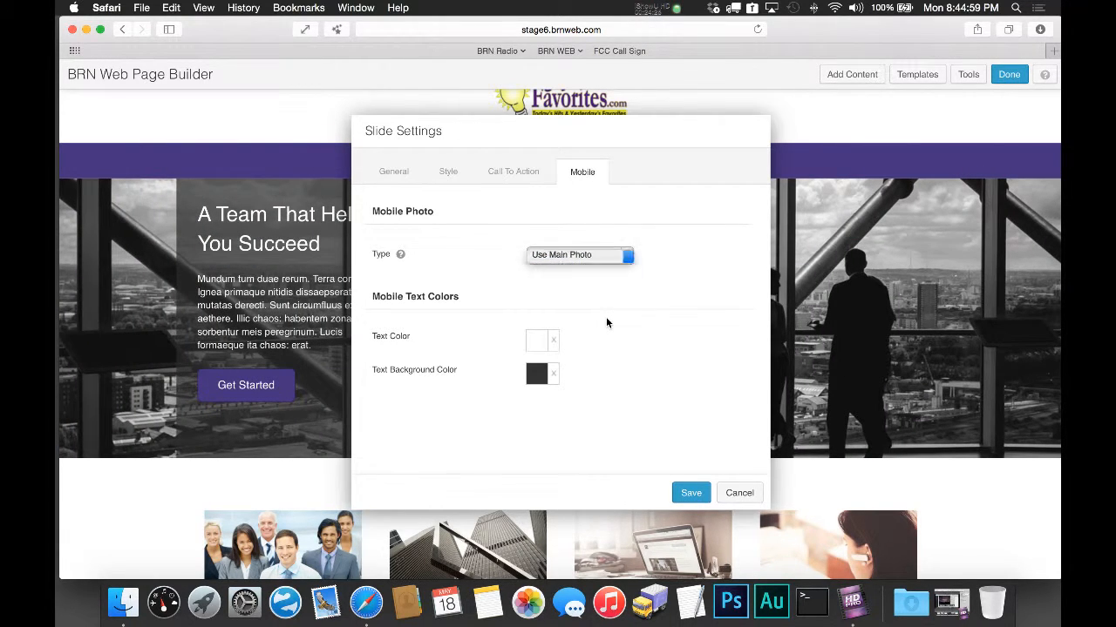
{"action": "scroll", "coordinate": [606, 321], "scroll_direction": "down", "scroll_amount": 5}
{"action": "left_click", "coordinate": [732, 493]}
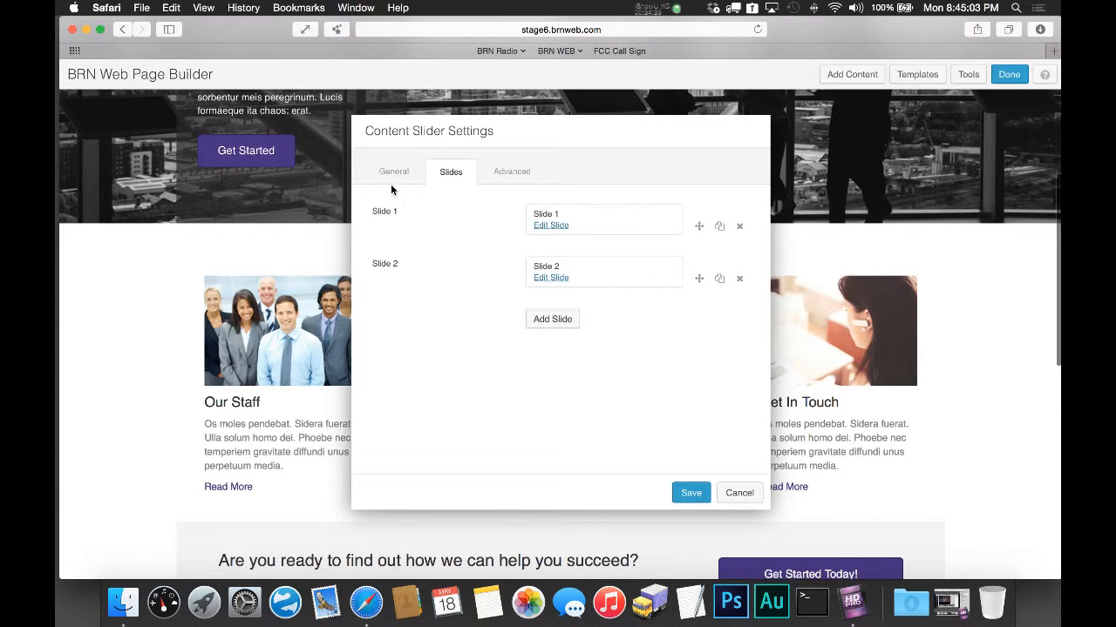
Step: Try 600 px as the content slider's height in its general settings, and settle on 500 px
{"action": "left_click", "coordinate": [391, 185]}
{"action": "left_click", "coordinate": [426, 167]}
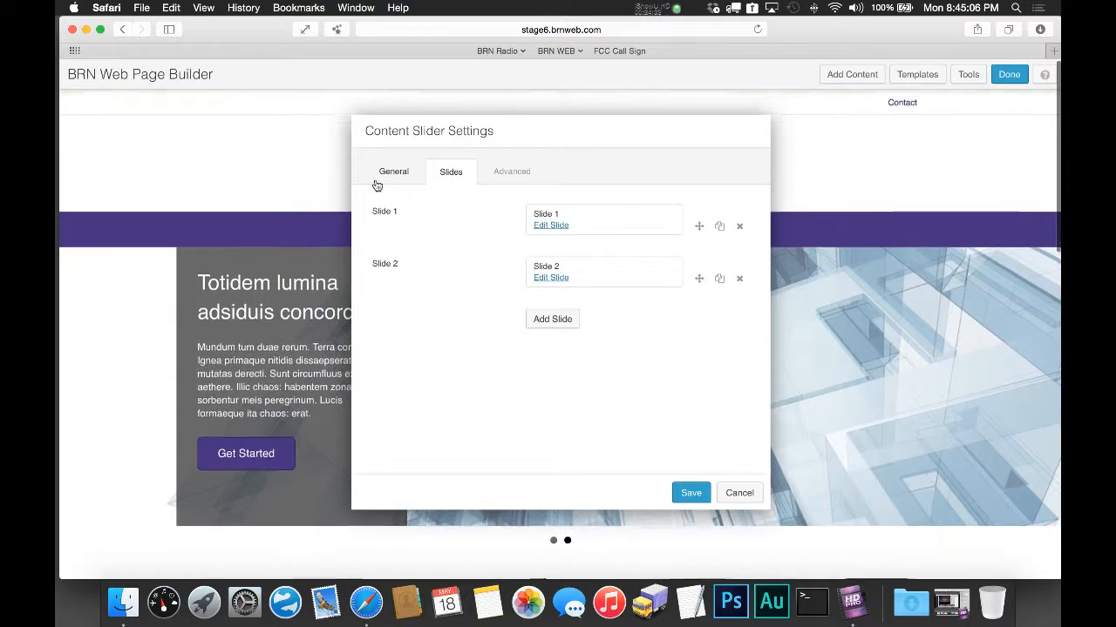
{"action": "left_click", "coordinate": [379, 178]}
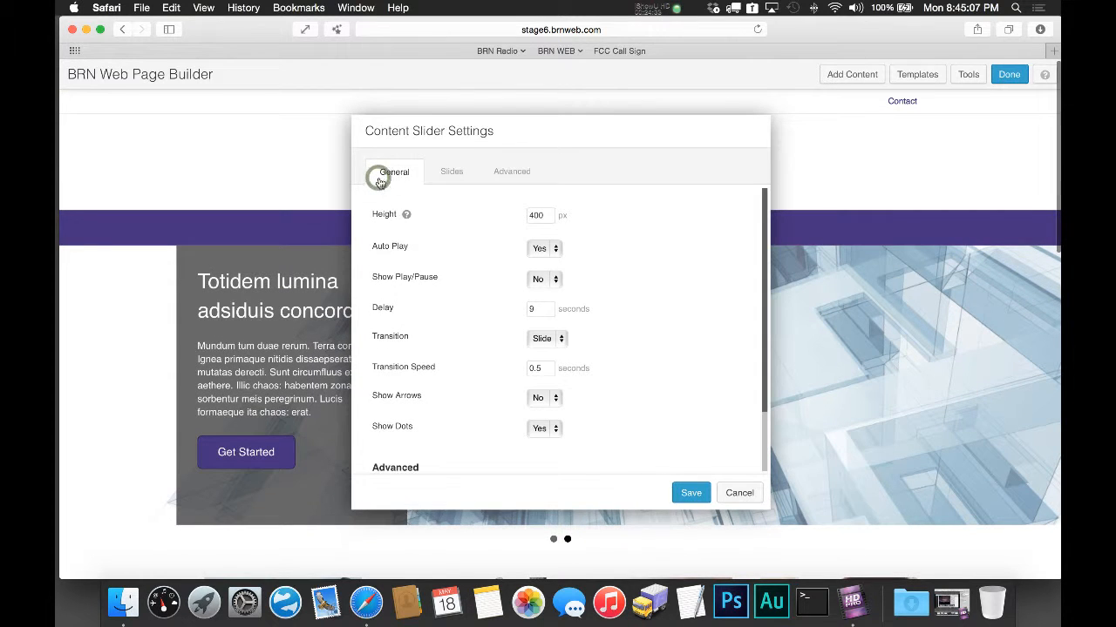
{"action": "double_click", "coordinate": [556, 215]}
{"action": "type", "text": "600"}
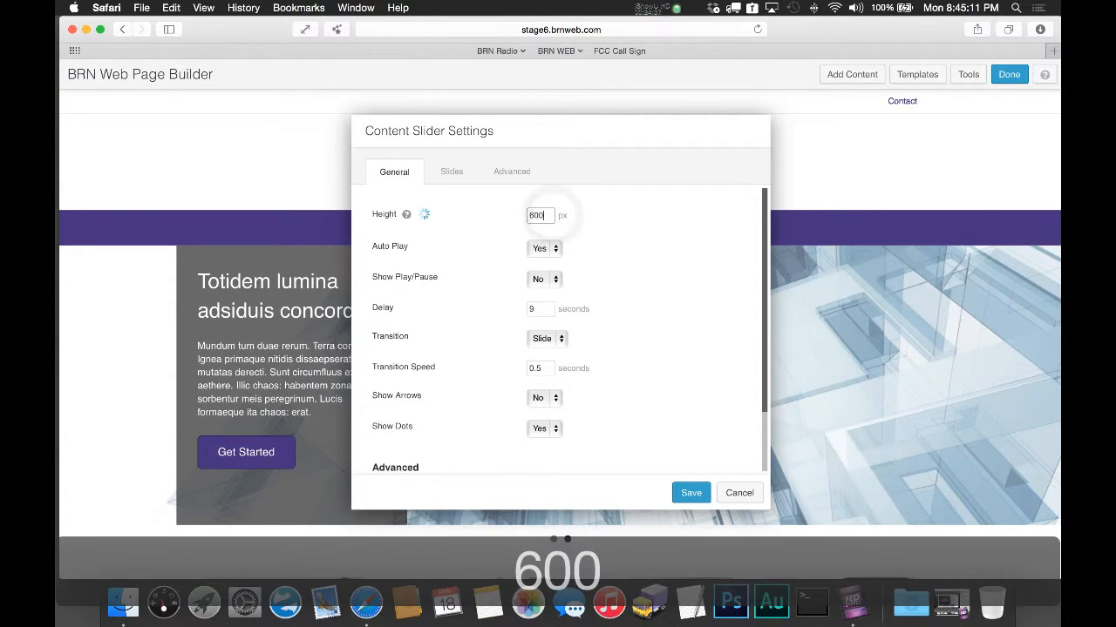
{"action": "left_click", "coordinate": [697, 250]}
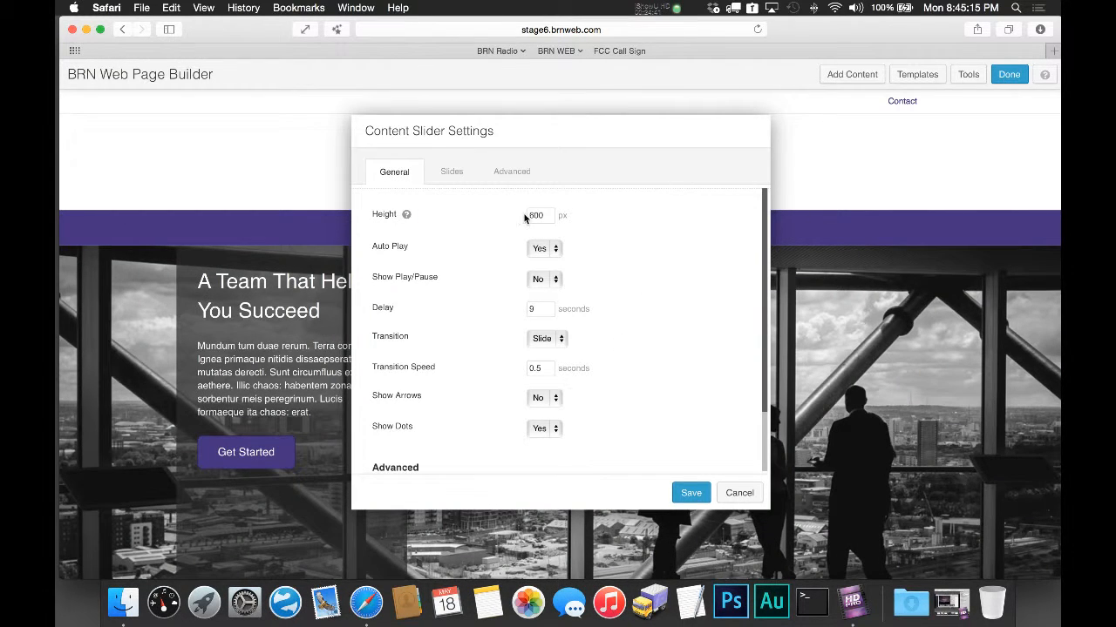
{"action": "type", "text": "5"}
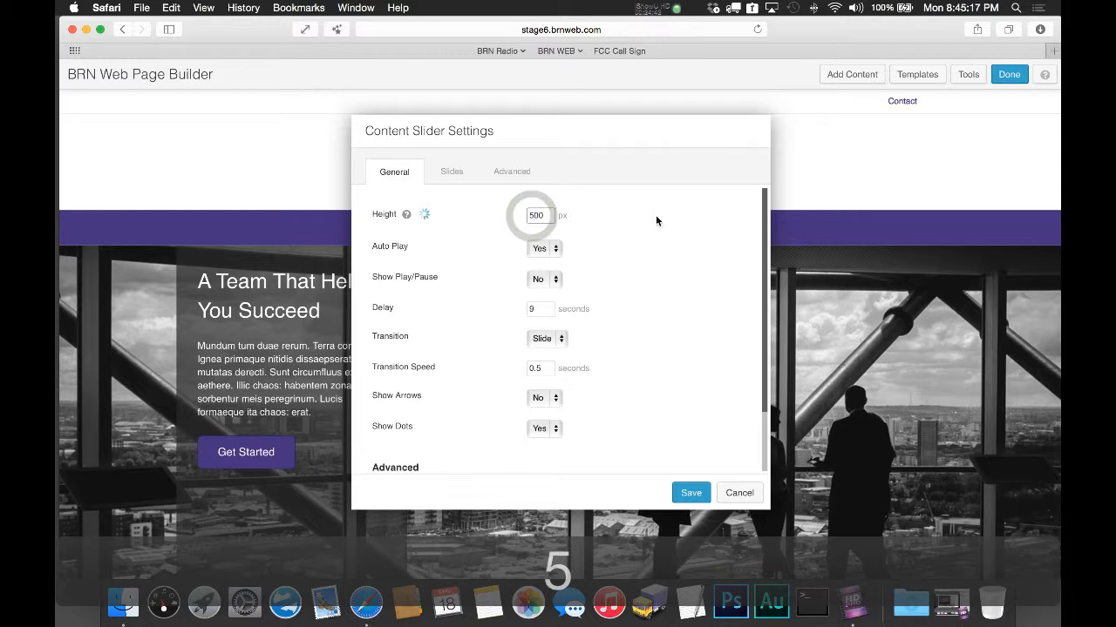
{"action": "left_click", "coordinate": [763, 238]}
{"action": "left_click", "coordinate": [644, 246]}
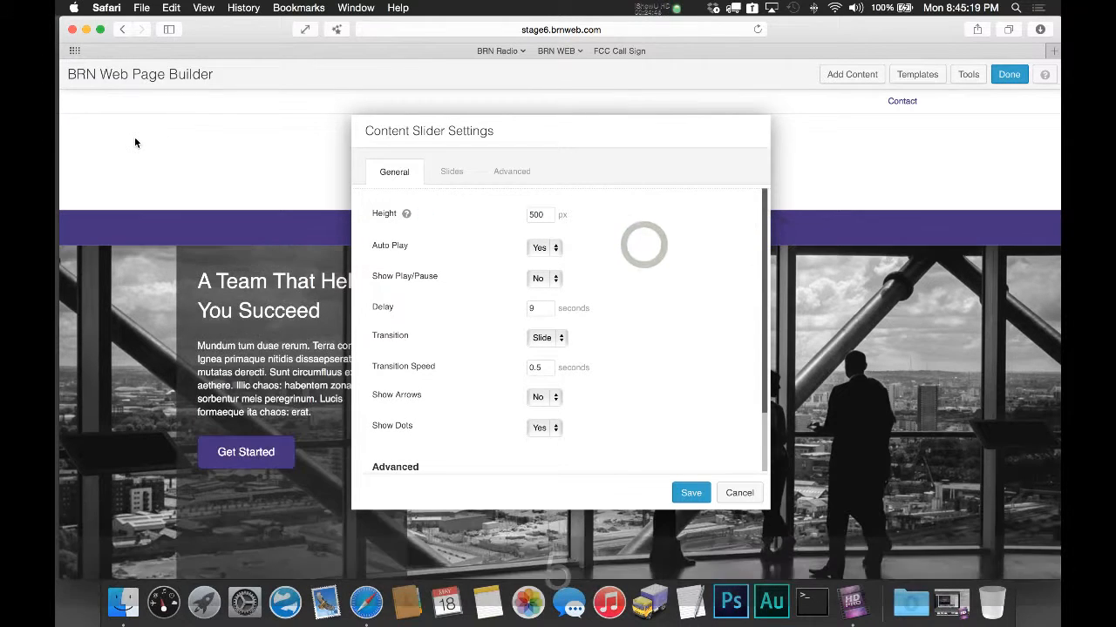
{"action": "scroll", "coordinate": [132, 248], "scroll_direction": "down", "scroll_amount": 3}
{"action": "scroll", "coordinate": [132, 249], "scroll_direction": "up", "scroll_amount": 3}
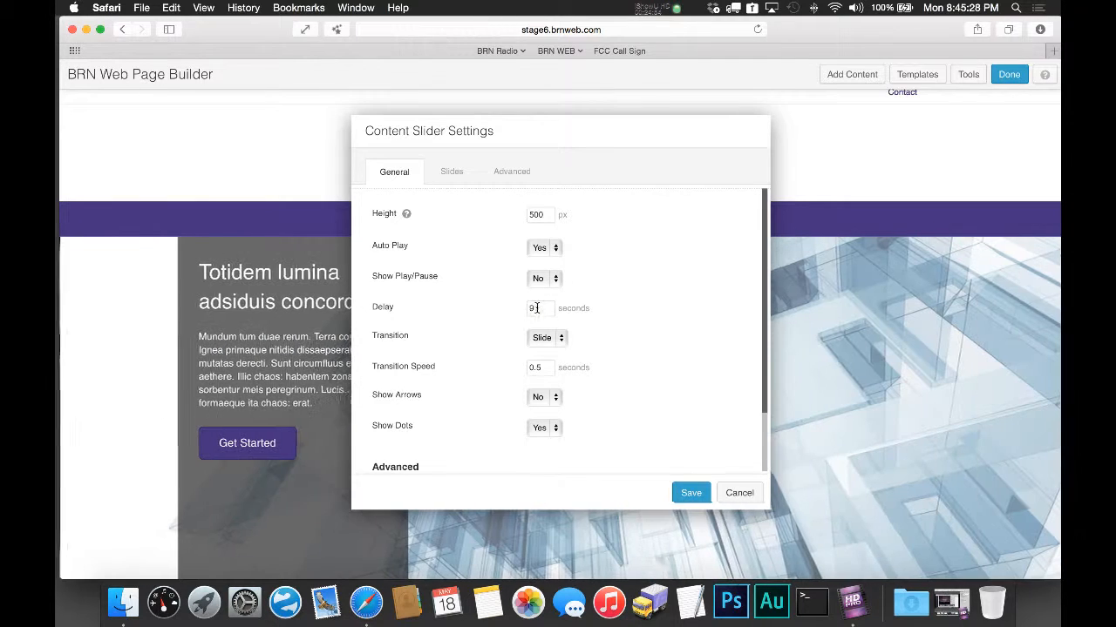
Step: Check the content slider's delay and its remaining general settings down to the maximum content width
{"action": "left_click", "coordinate": [536, 308]}
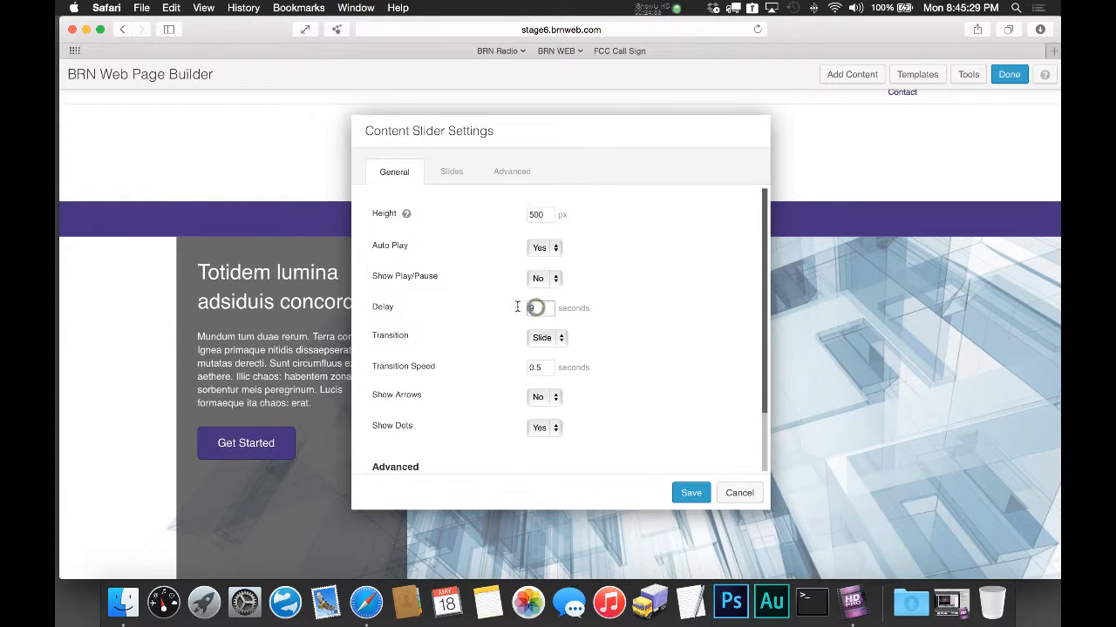
{"action": "left_click", "coordinate": [700, 242]}
{"action": "scroll", "coordinate": [689, 249], "scroll_direction": "down", "scroll_amount": 2}
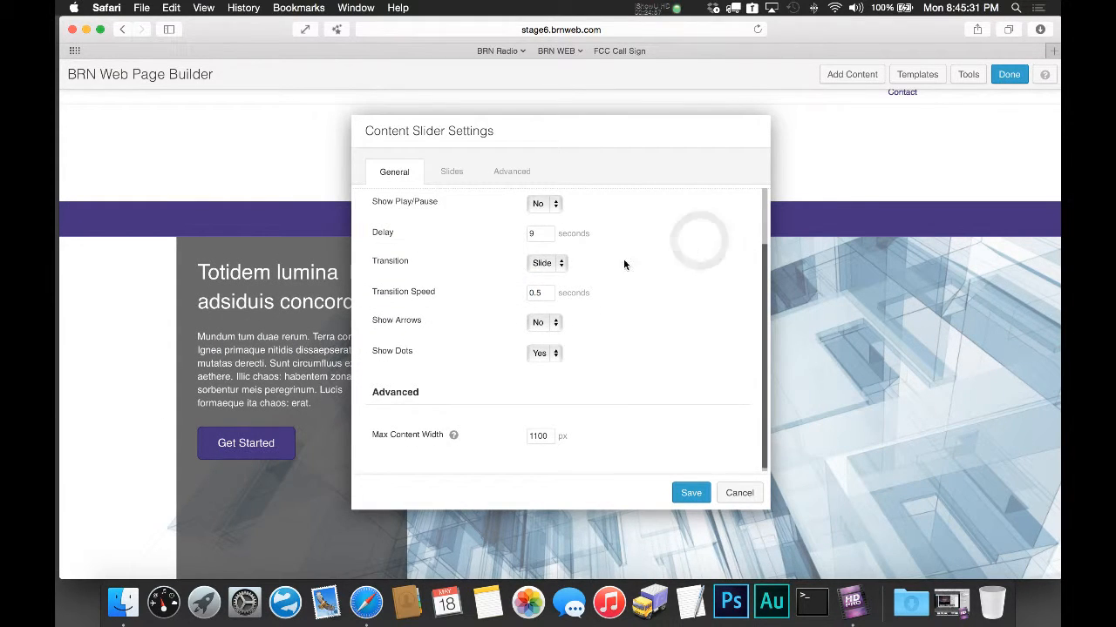
Step: Set the content slider's transition to Fade and turn on its navigation arrows
{"action": "left_click", "coordinate": [553, 263]}
{"action": "left_click", "coordinate": [547, 277]}
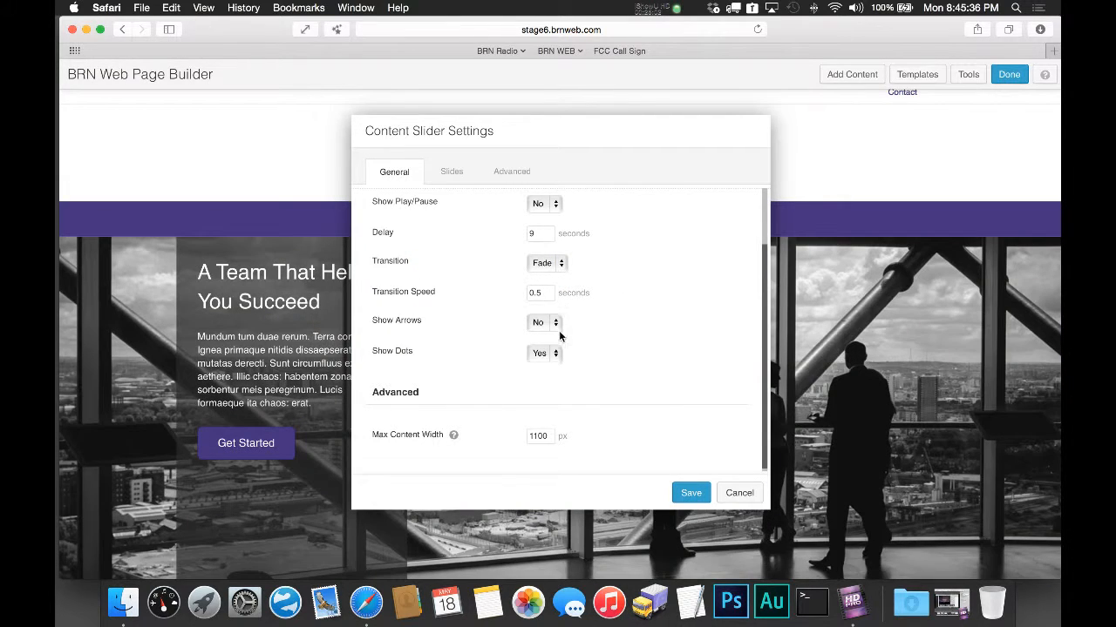
{"action": "left_click", "coordinate": [546, 323]}
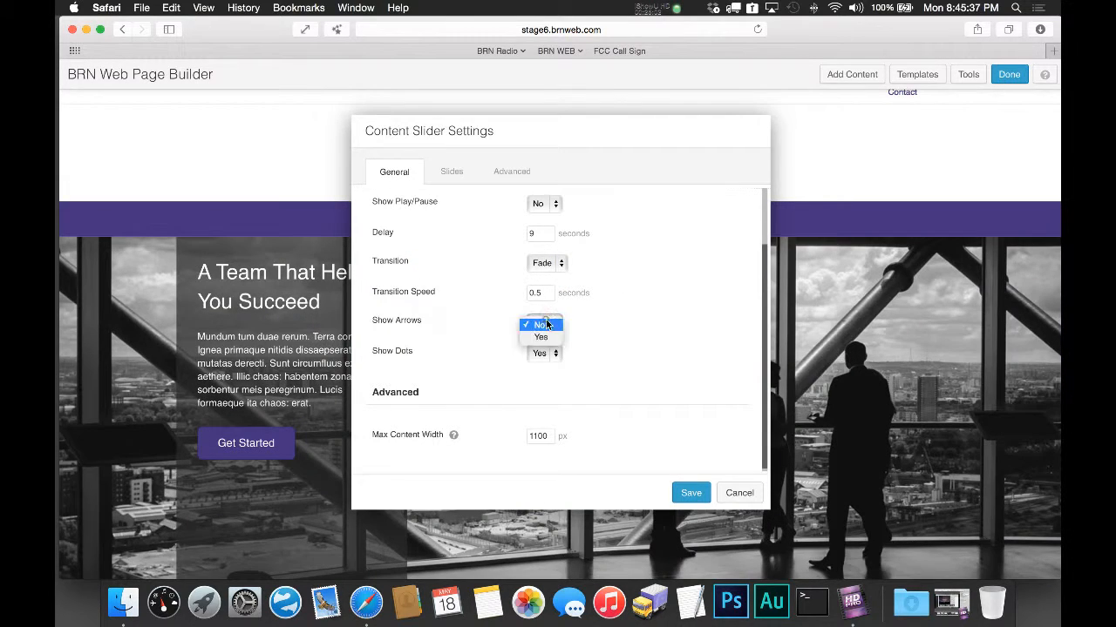
{"action": "left_click", "coordinate": [546, 336]}
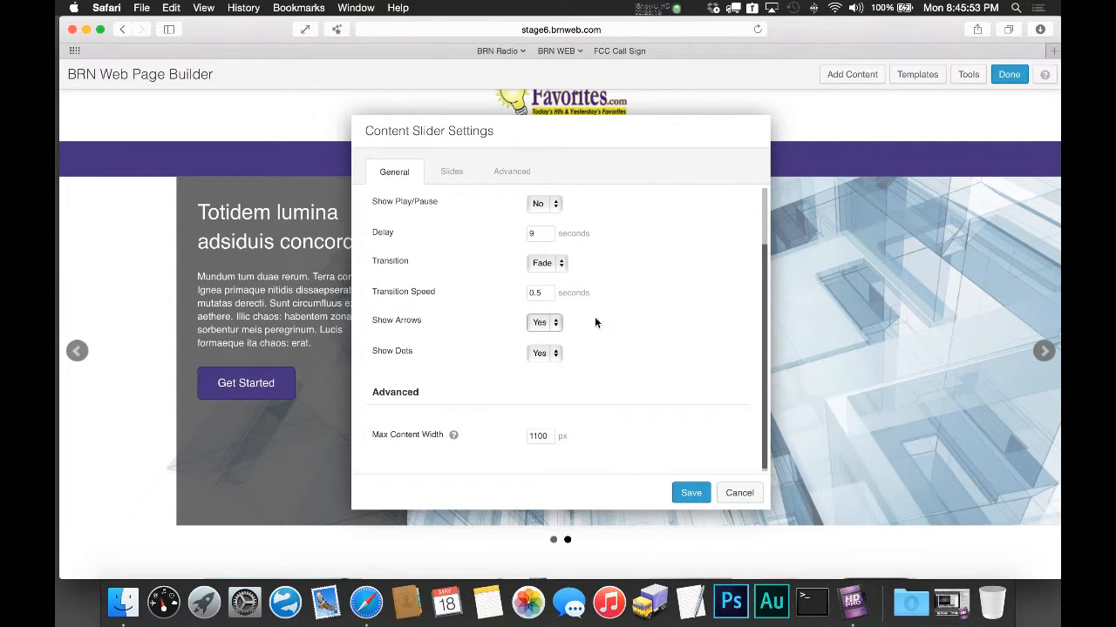
Step: Check the content slider's advanced margin, responsive layout and animation settings, and save the slider settings
{"action": "left_click", "coordinate": [511, 173]}
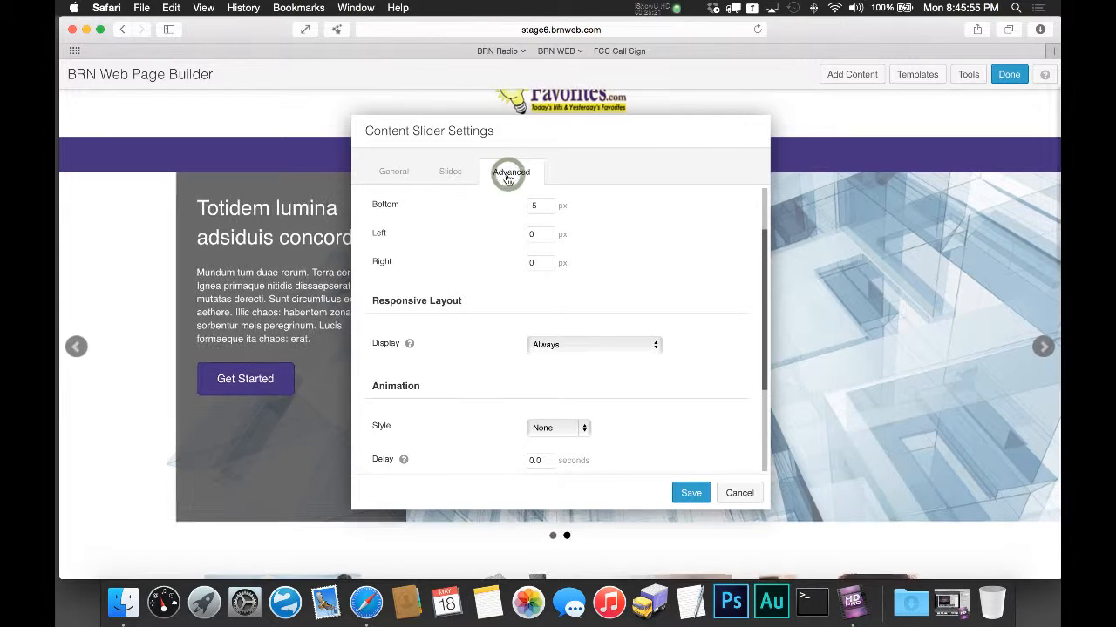
{"action": "scroll", "coordinate": [511, 281], "scroll_direction": "up", "scroll_amount": 3}
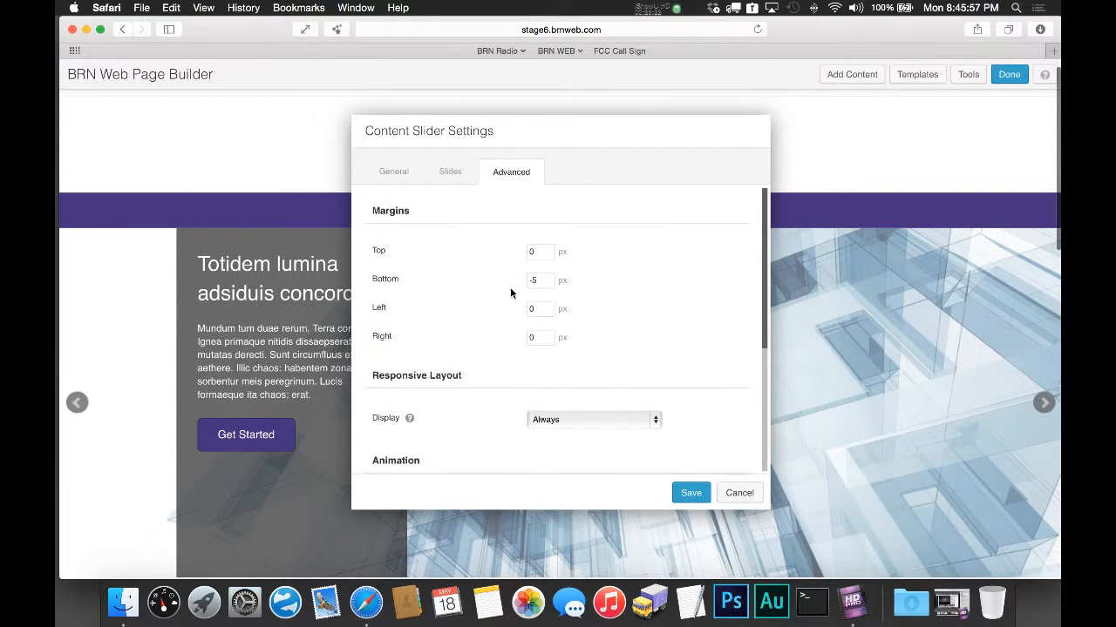
{"action": "scroll", "coordinate": [511, 282], "scroll_direction": "down", "scroll_amount": 5}
{"action": "scroll", "coordinate": [511, 293], "scroll_direction": "up", "scroll_amount": 5}
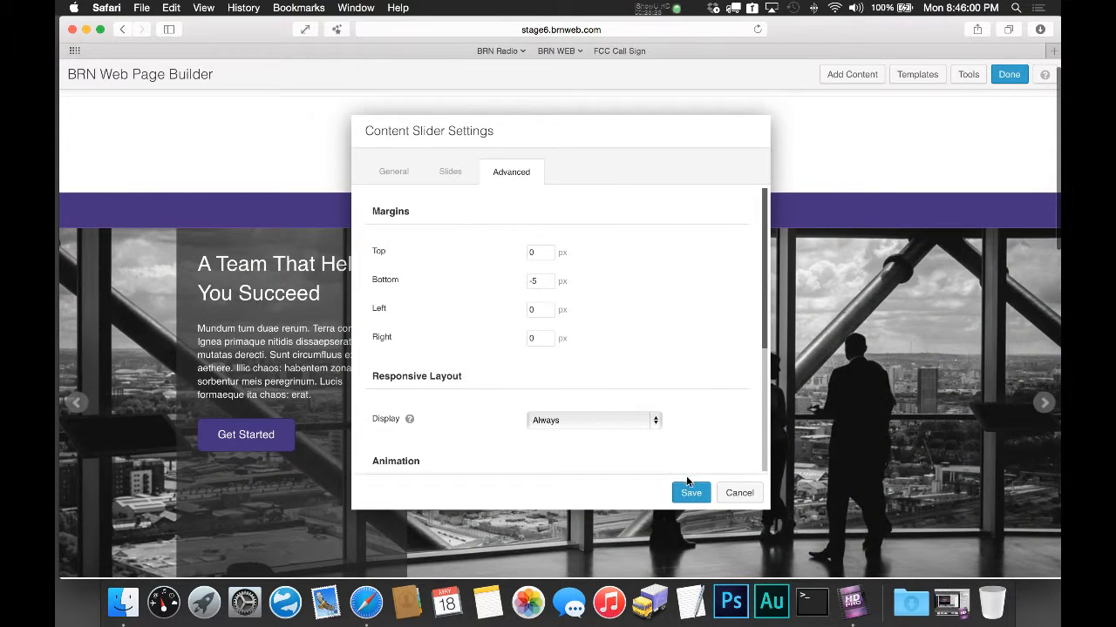
{"action": "left_click", "coordinate": [688, 492]}
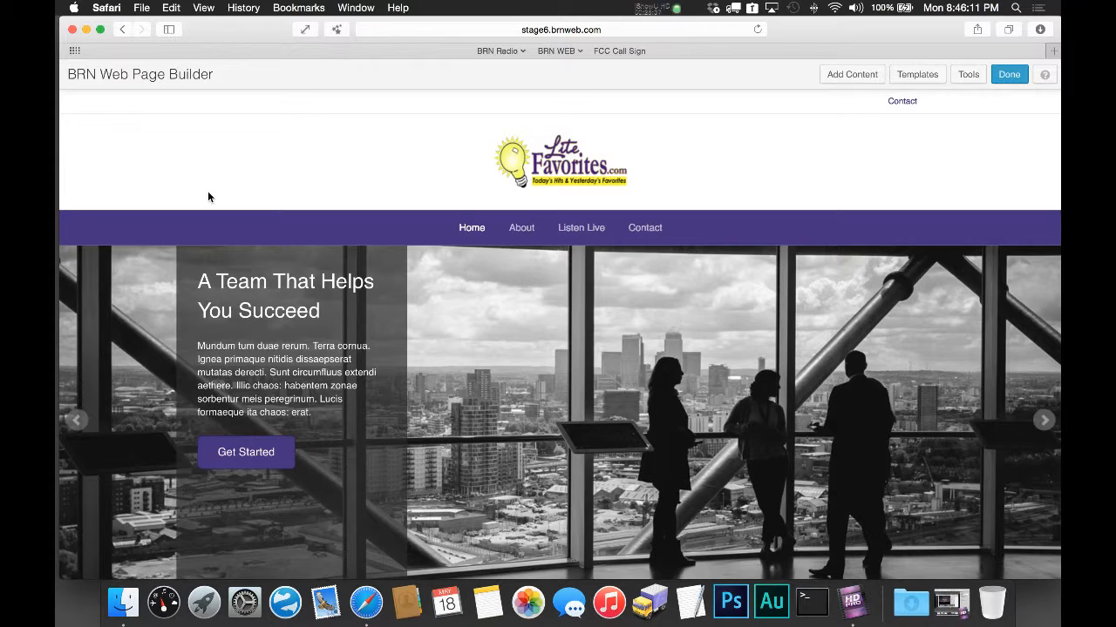
{"action": "scroll", "coordinate": [207, 197], "scroll_direction": "down", "scroll_amount": 8}
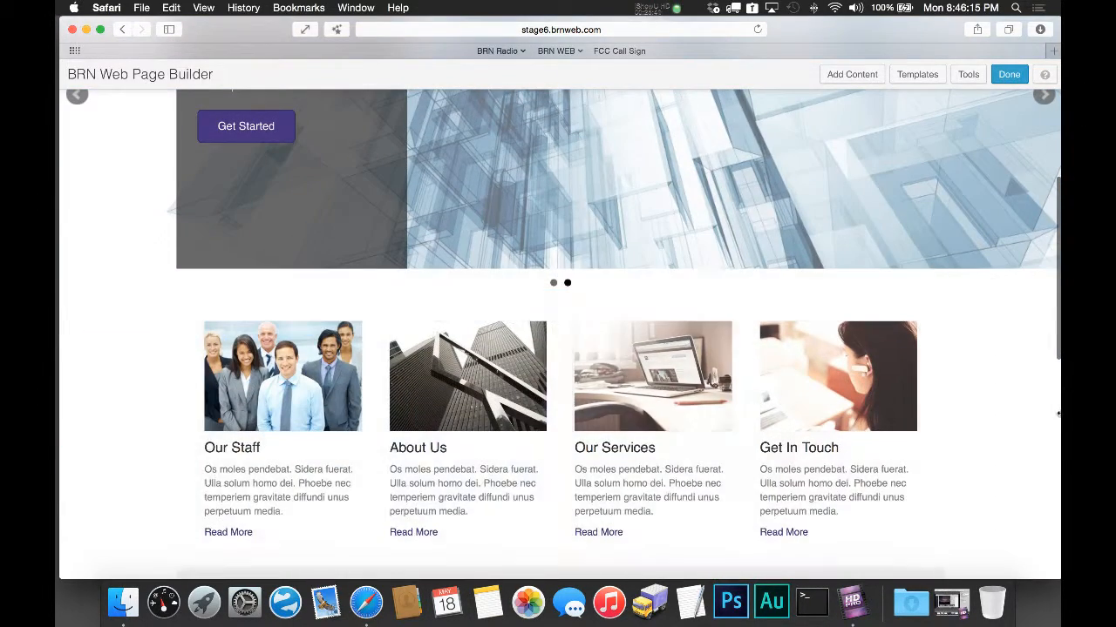
{"action": "left_click_drag", "start_coordinate": [1057, 259], "coordinate": [1058, 448]}
{"action": "scroll", "coordinate": [931, 315], "scroll_direction": "up", "scroll_amount": 15}
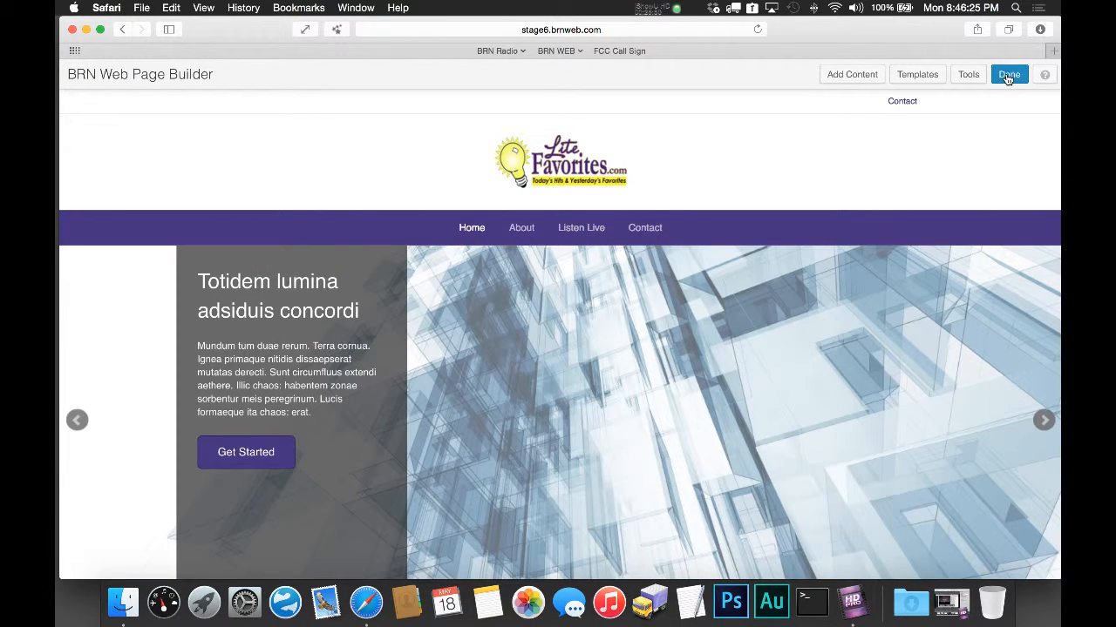
{"action": "left_click", "coordinate": [651, 9]}
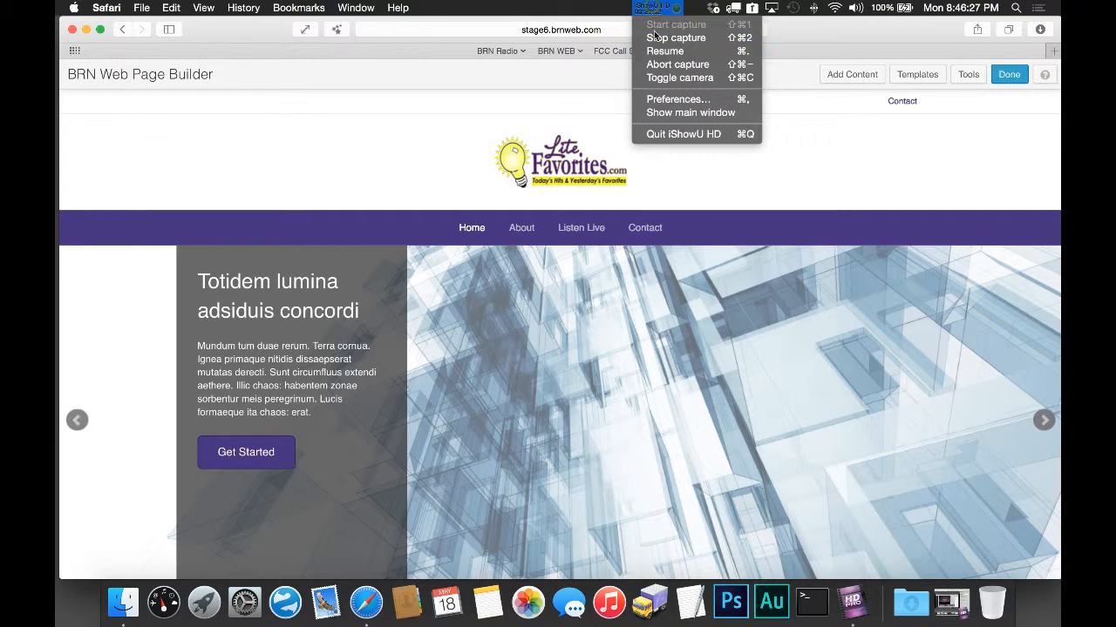